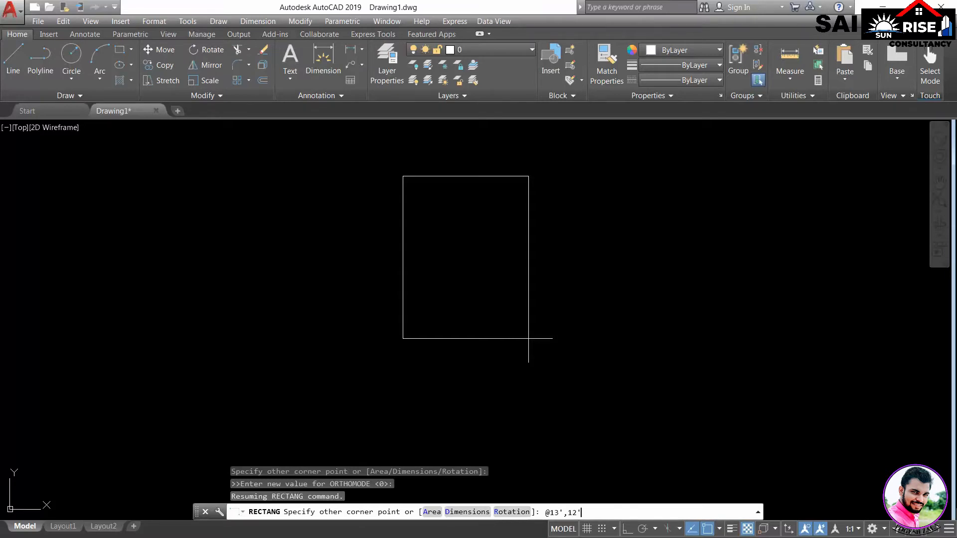
Step: Finish the bedroom rectangle at 13' wide by 12' high
key(Return)
scroll(532, 338, down, 4)
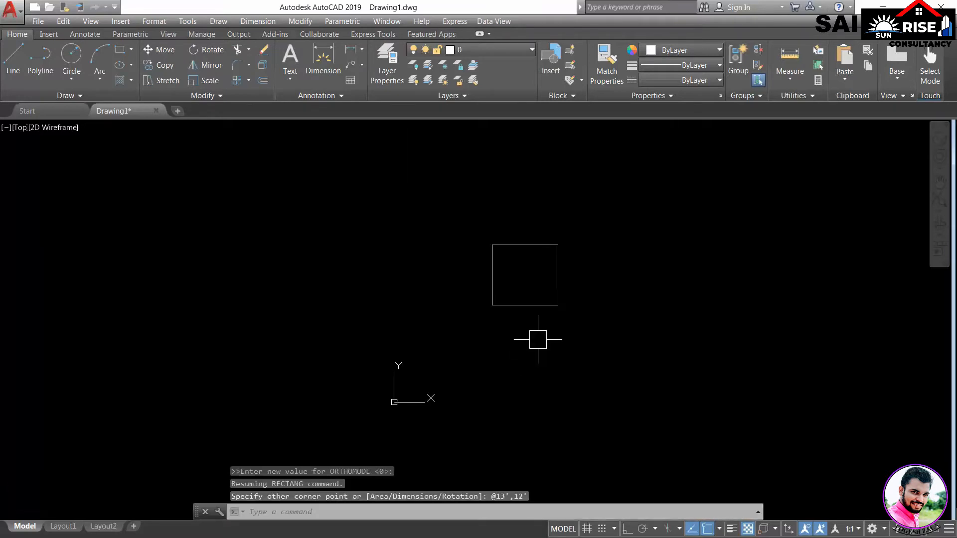
middle_drag(537, 337, 413, 322)
scroll(406, 303, up, 2)
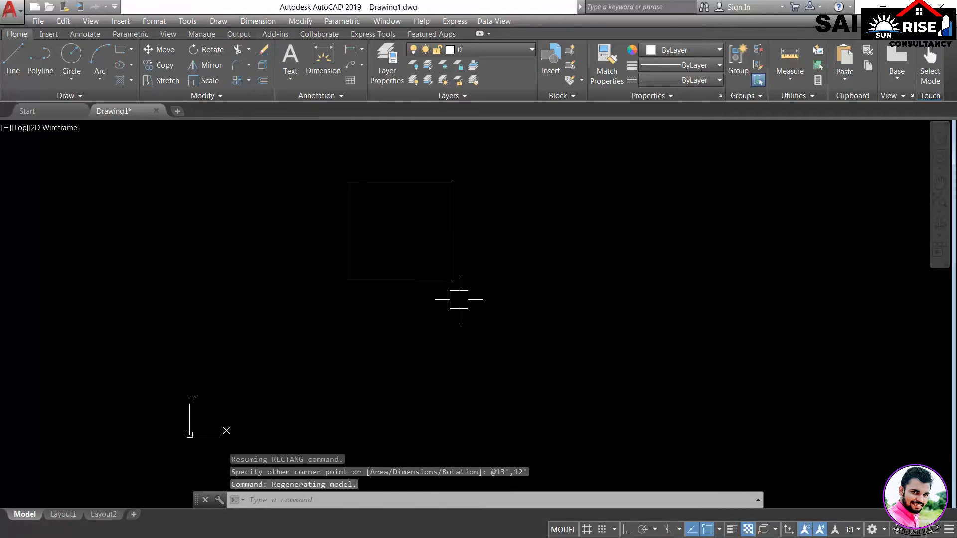
middle_drag(503, 319, 752, 327)
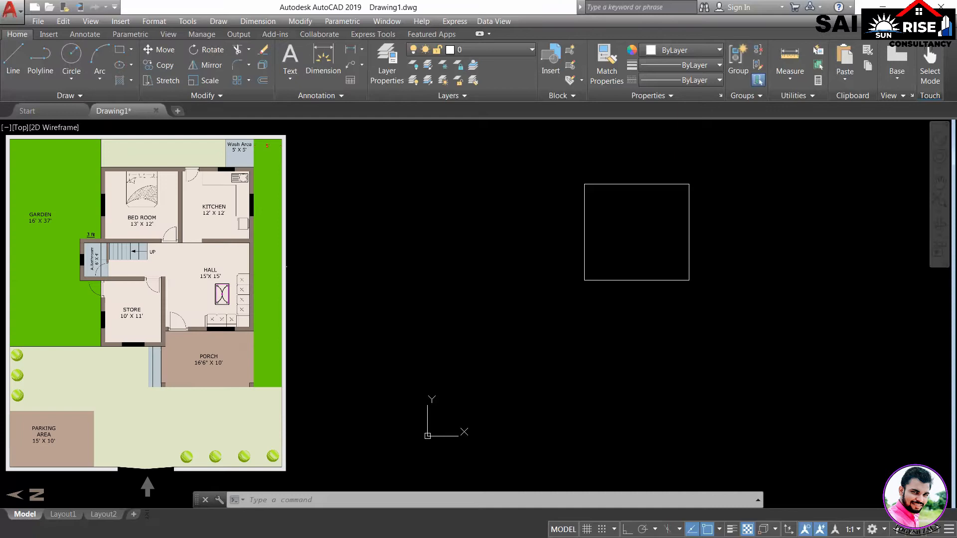
Step: Offset the bedroom rectangle 9 inches outward to form the wall thickness
text(O)
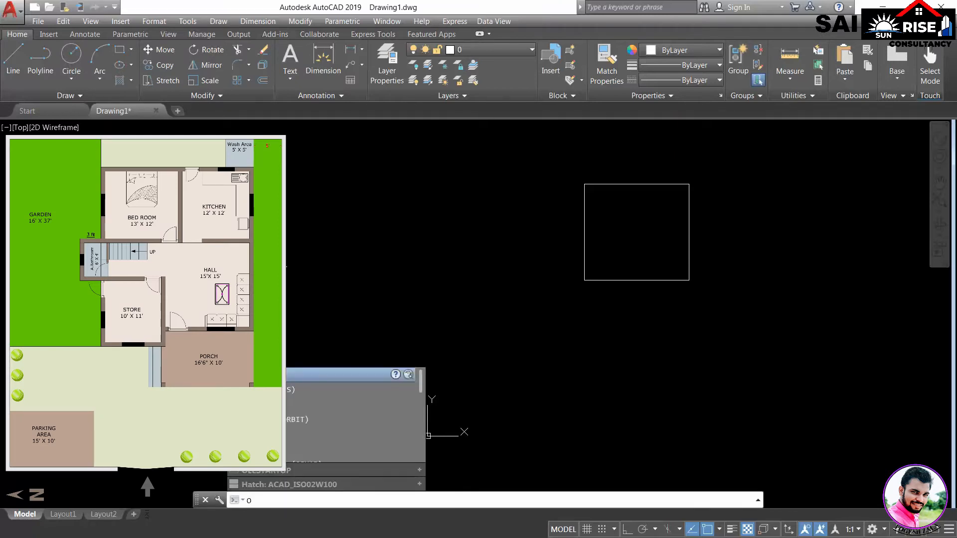
key(Return)
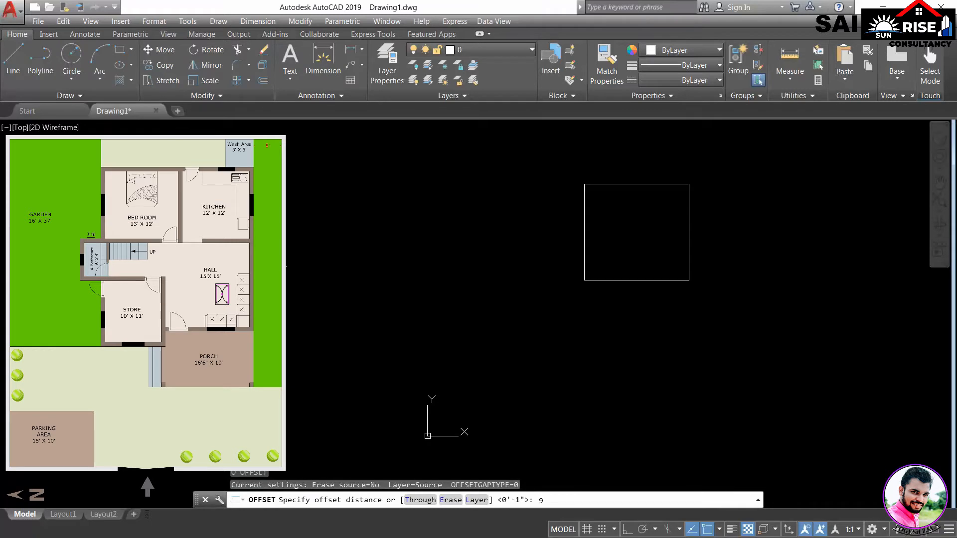
key(Return)
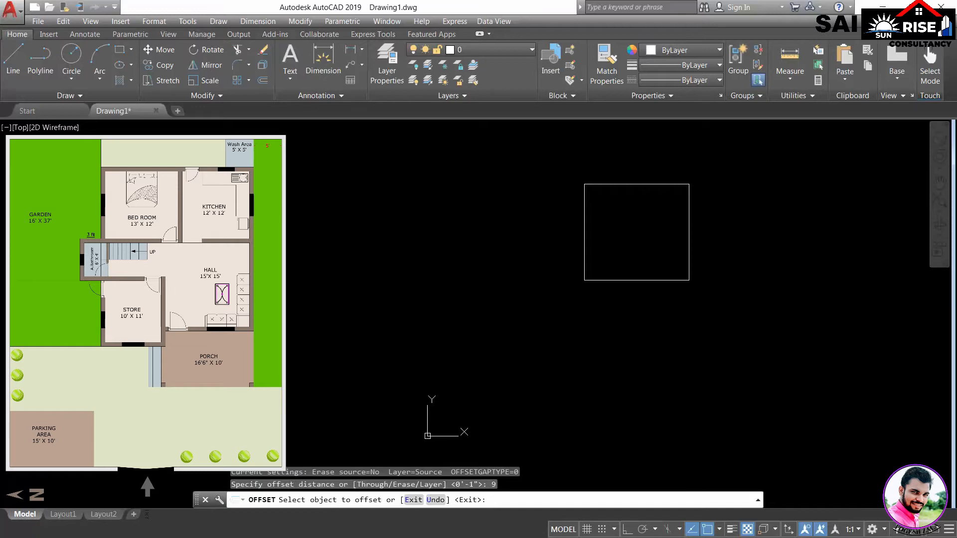
click(662, 281)
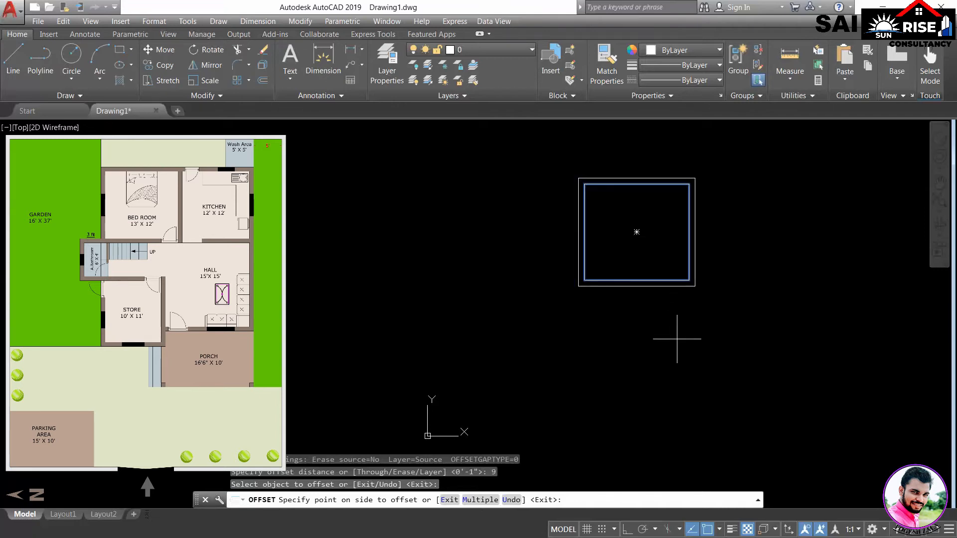
click(677, 339)
middle_drag(706, 331, 583, 317)
key(Return)
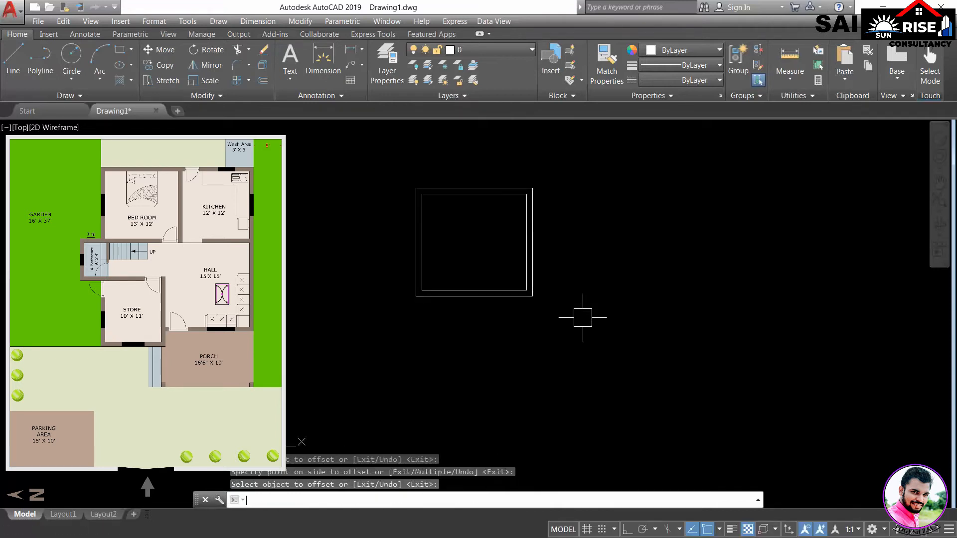
middle_drag(582, 317, 516, 323)
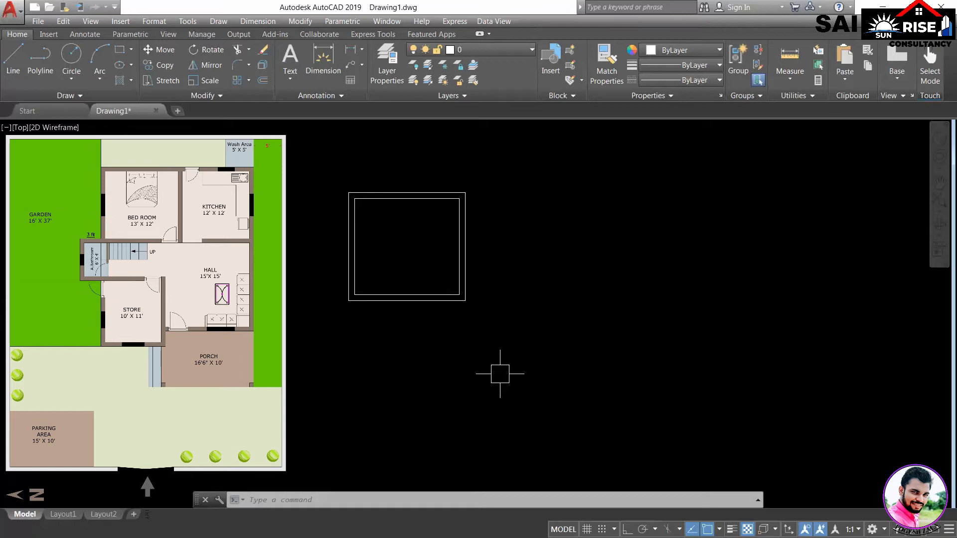
middle_drag(287, 271, 449, 288)
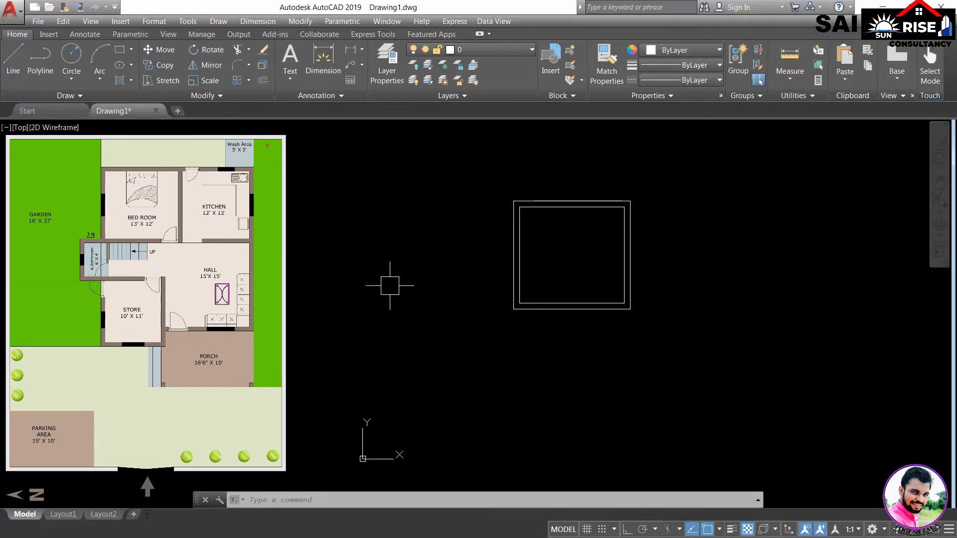
middle_drag(679, 309, 576, 306)
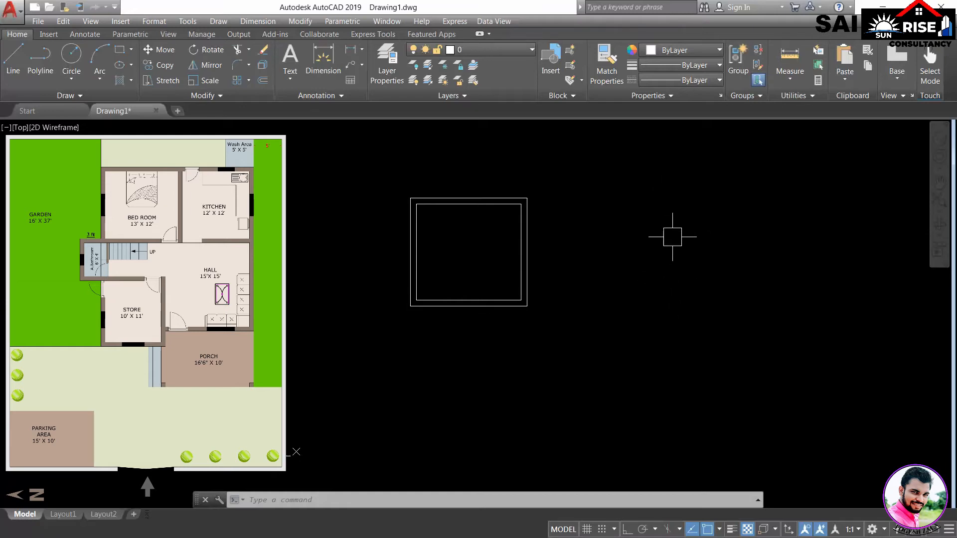
middle_drag(682, 238, 604, 244)
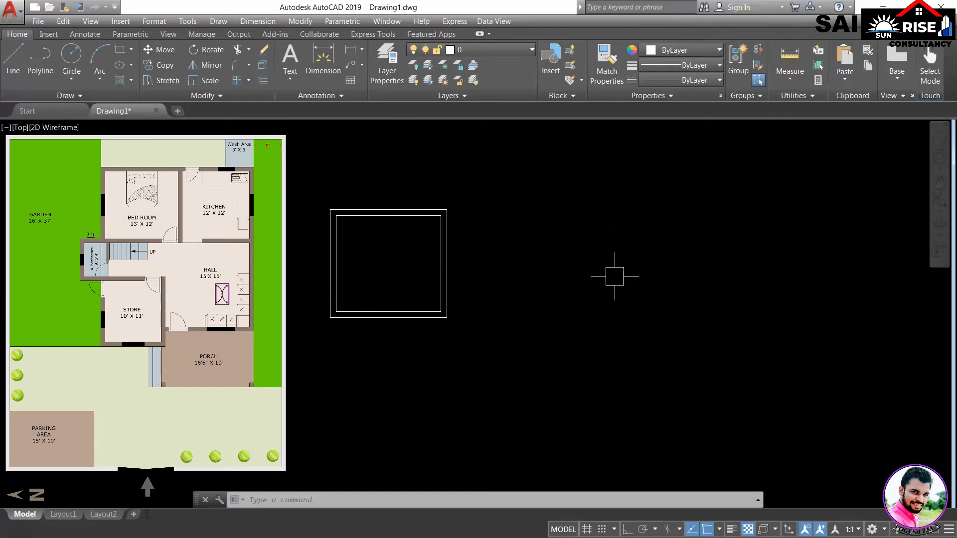
text(o)
key(Return)
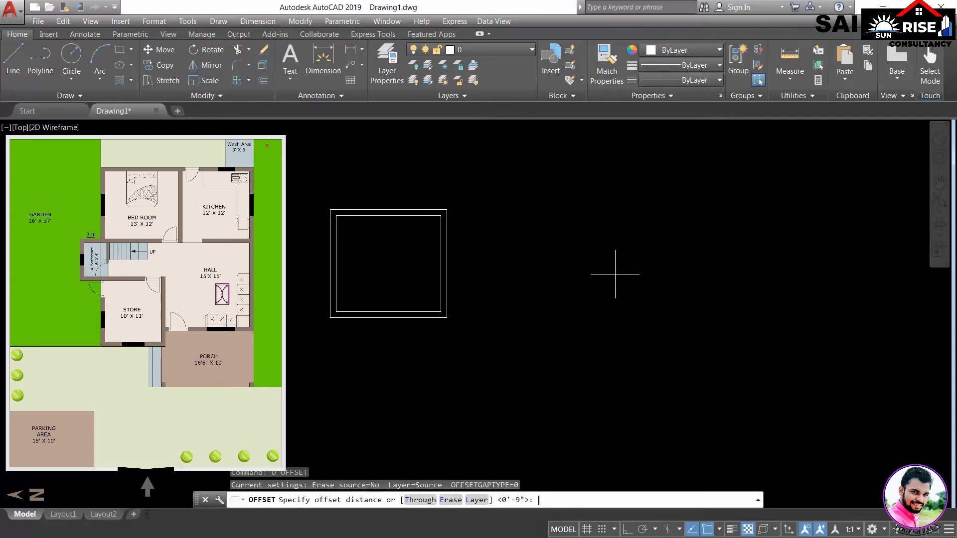
text(12')
key(Return)
click(447, 295)
scroll(569, 301, down, 2)
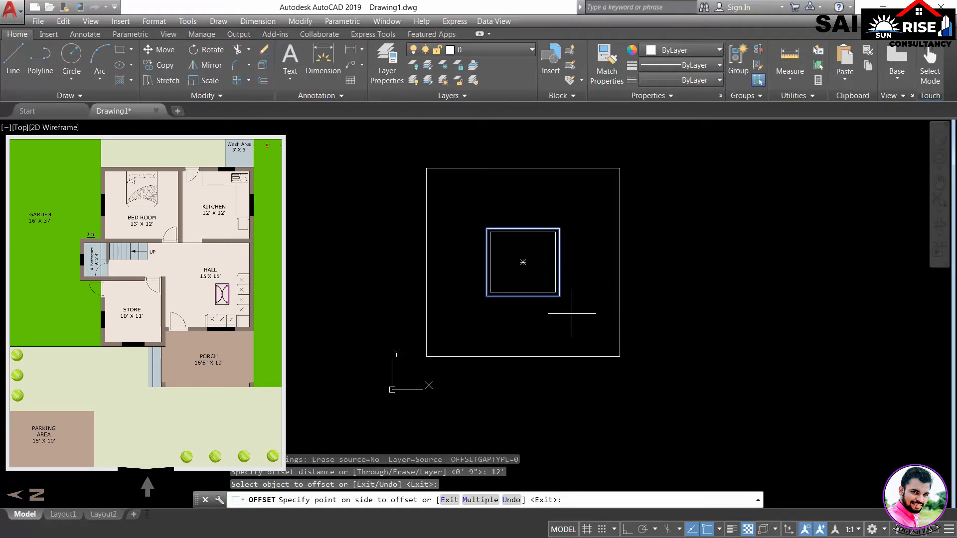
key(Escape)
scroll(552, 309, up, 2)
middle_drag(605, 293, 653, 311)
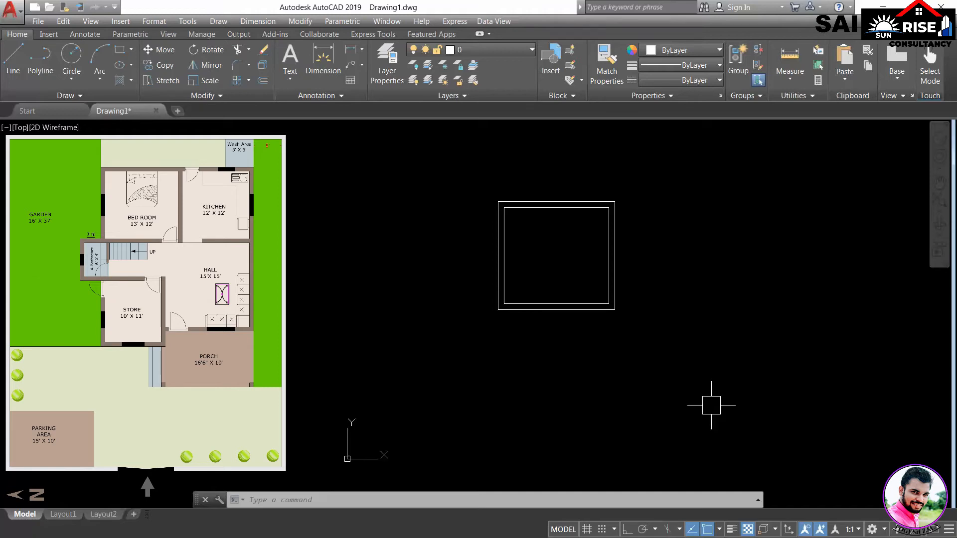
Step: Explode both bedroom rectangles into separate lines
middle_drag(704, 388, 694, 359)
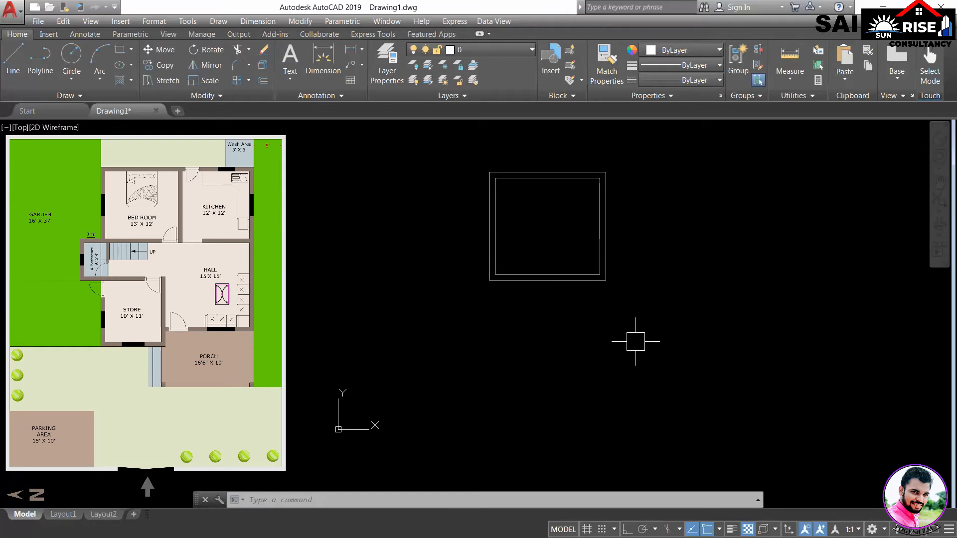
middle_drag(635, 341, 635, 318)
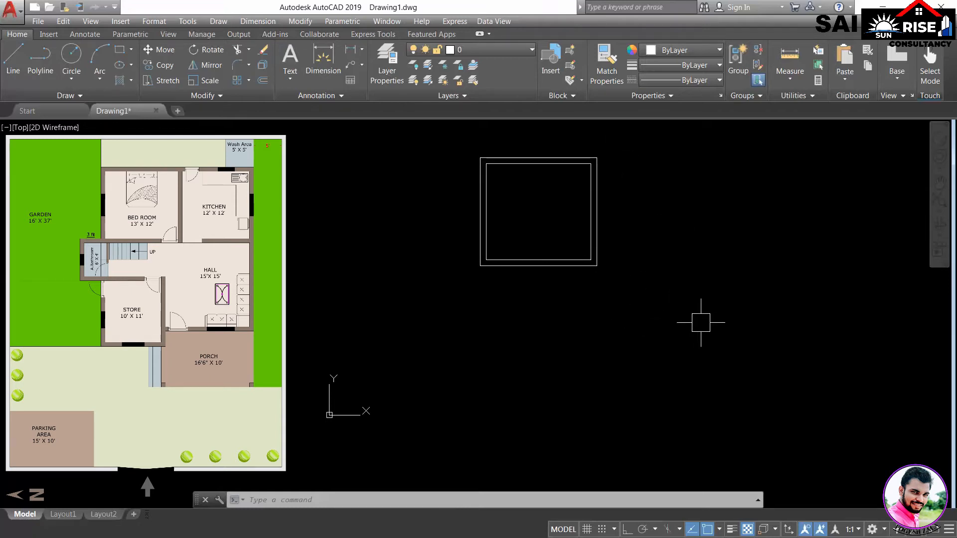
text(x)
key(Return)
click(642, 314)
click(571, 241)
key(Return)
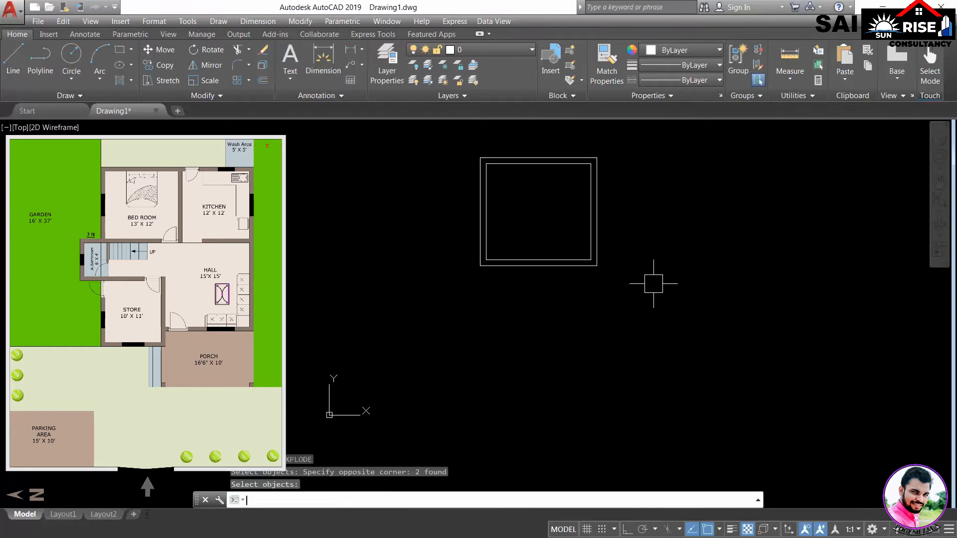
Step: Select individual edges of the two exploded rectangles to check that they are separate lines, and clear the selection
scroll(601, 238, up, 2)
click(593, 224)
click(503, 281)
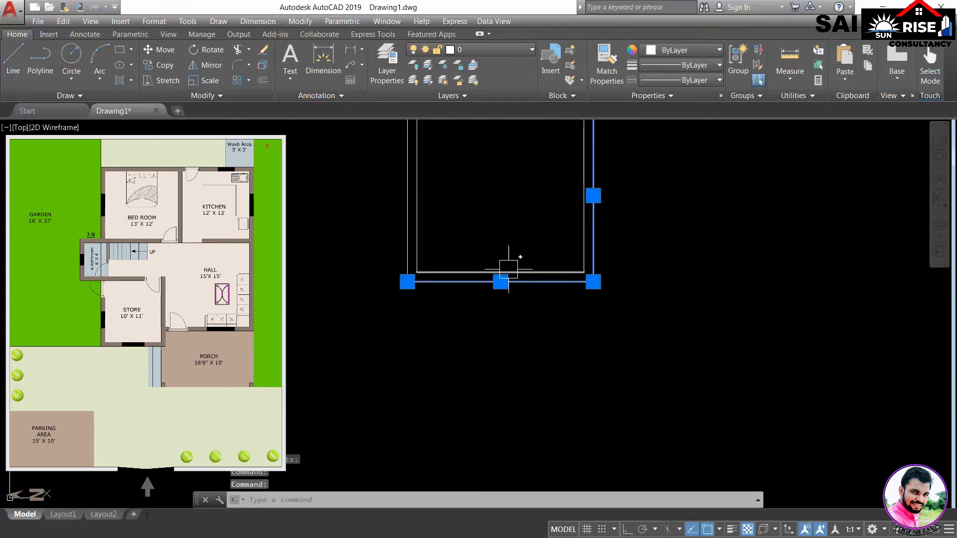
click(448, 272)
click(417, 222)
middle_drag(459, 192, 487, 309)
click(508, 236)
key(Escape)
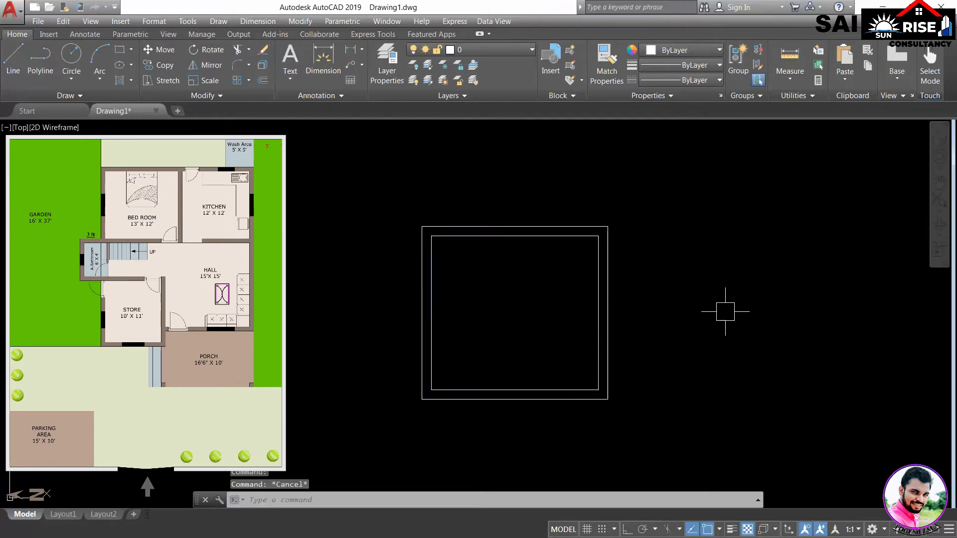
Step: Offset the bedroom's outer right wall line 12' to the right for the kitchen width
middle_drag(725, 312, 707, 284)
text(ON)
key(Escape)
text(o)
key(Return)
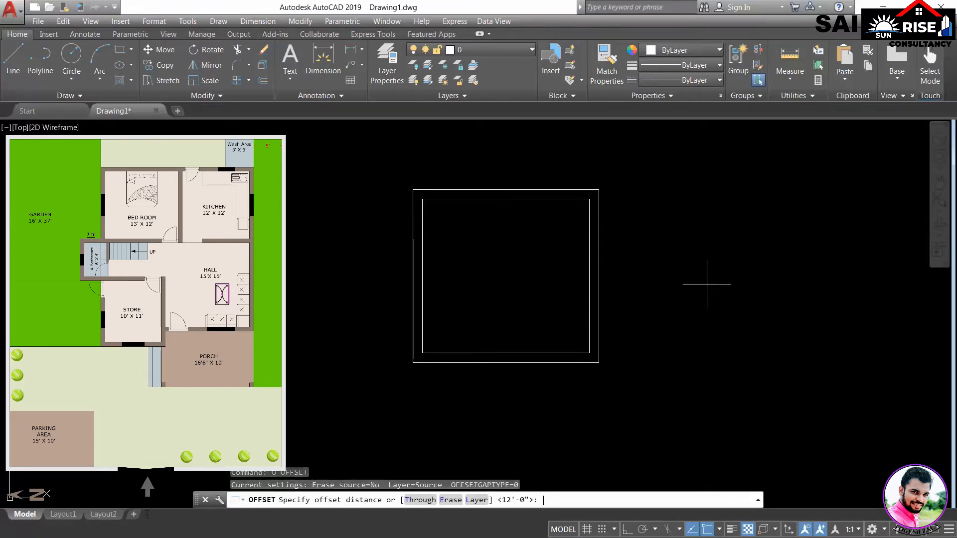
text(12)
key(Return)
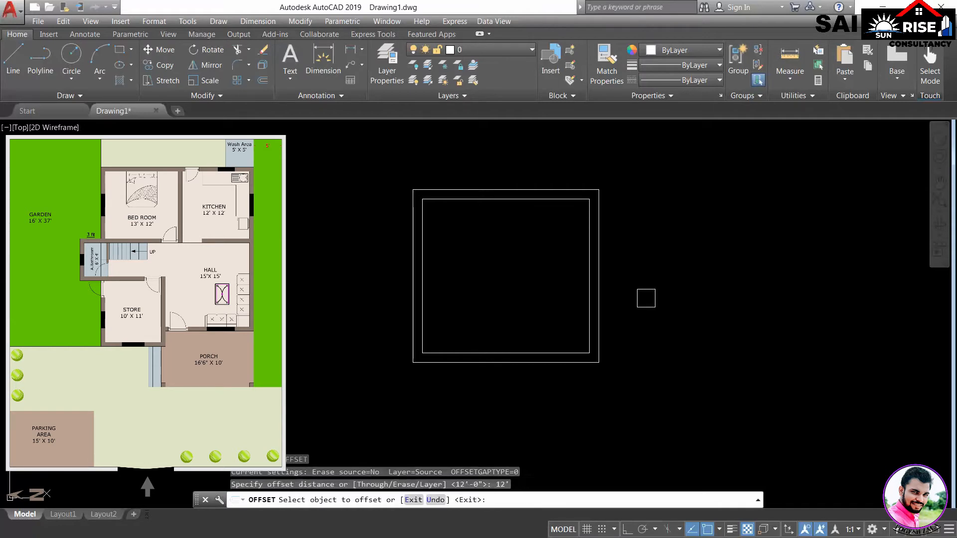
click(600, 313)
click(675, 334)
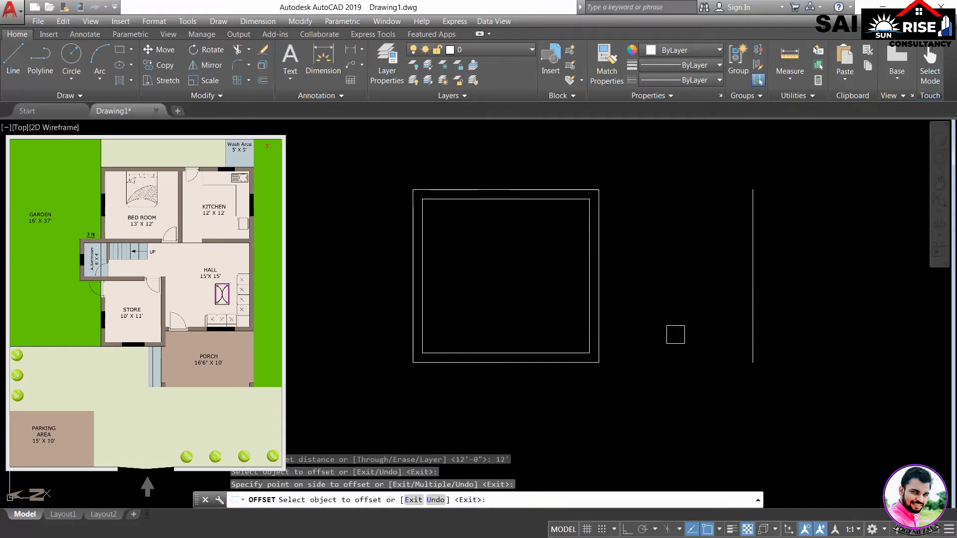
key(Return)
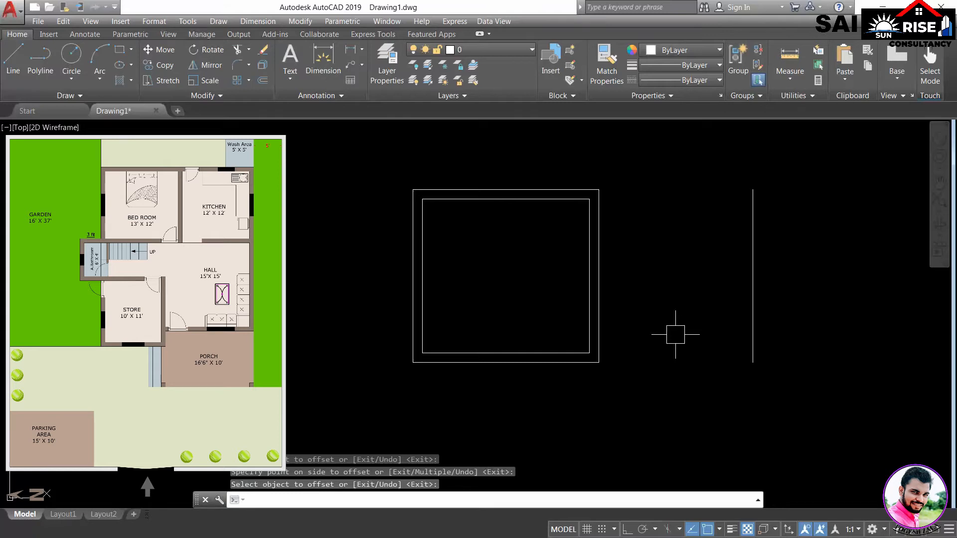
Step: Offset the kitchen's new right-hand line 9 inches outward to form its wall thickness
middle_drag(700, 335, 663, 325)
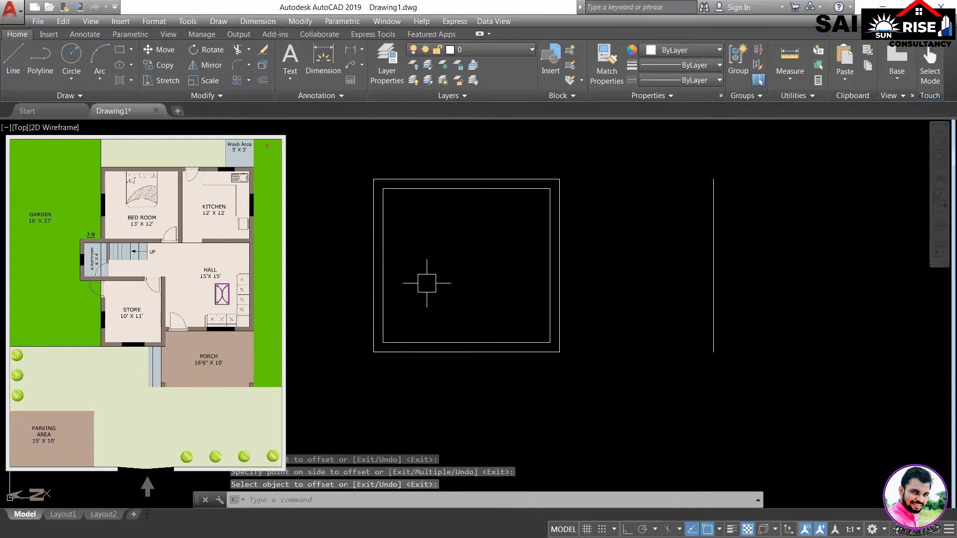
text(o)
key(Return)
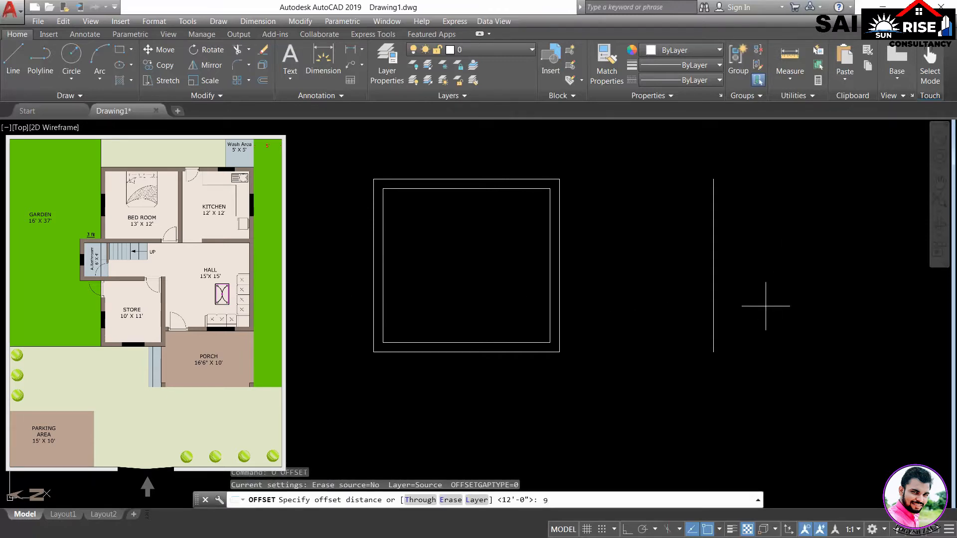
text(9)
key(Return)
click(713, 299)
click(758, 309)
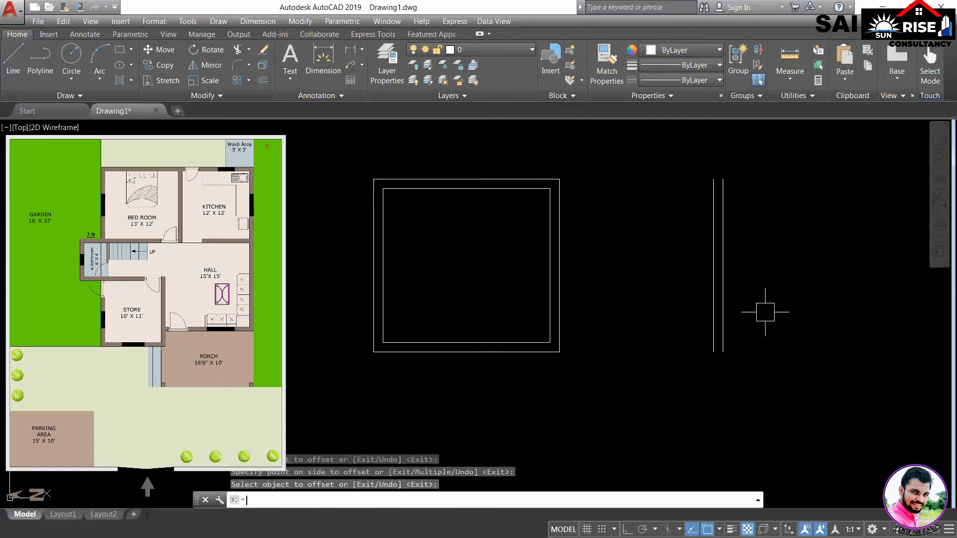
key(Return)
middle_drag(764, 312, 779, 284)
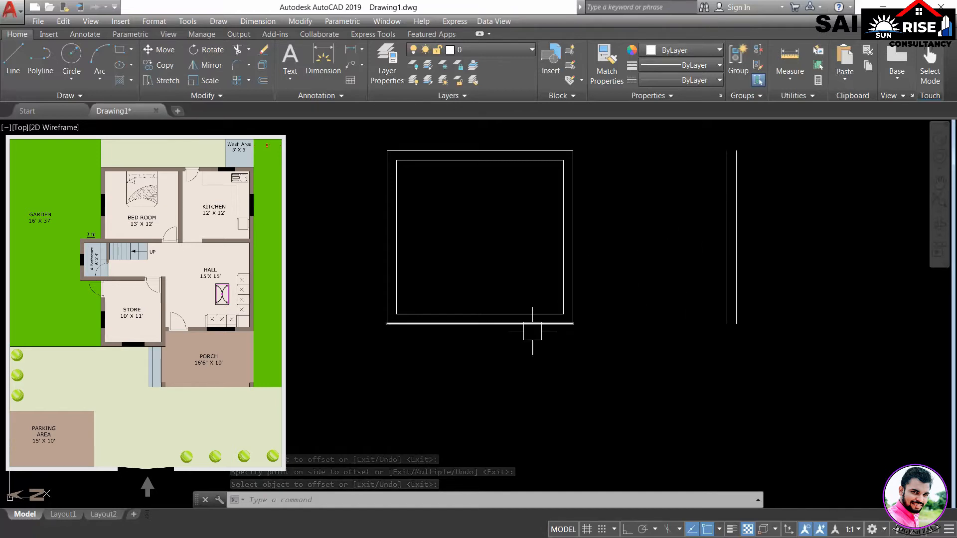
Step: Extend the bedroom's upper and lower horizontal wall lines to the kitchen's outermost right line
middle_drag(673, 290, 622, 314)
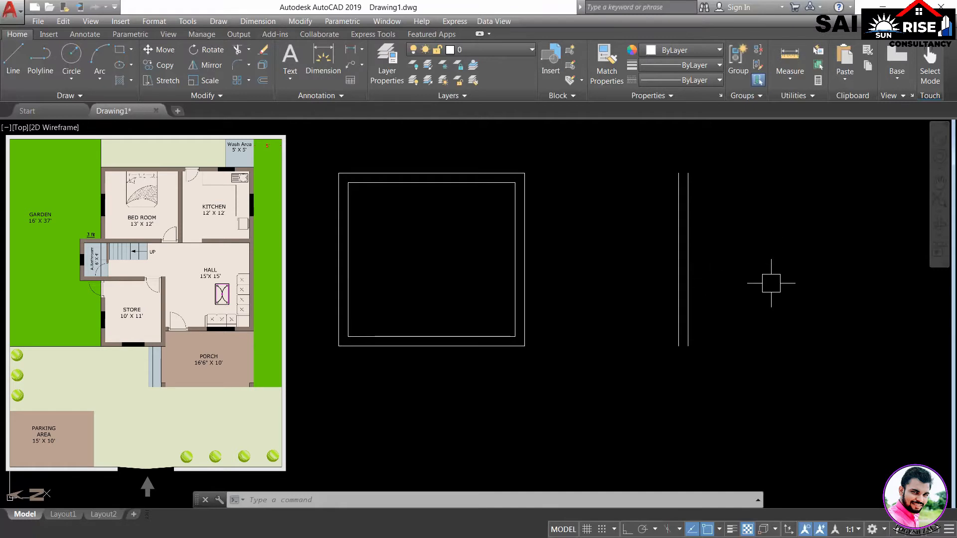
scroll(715, 385, down, 2)
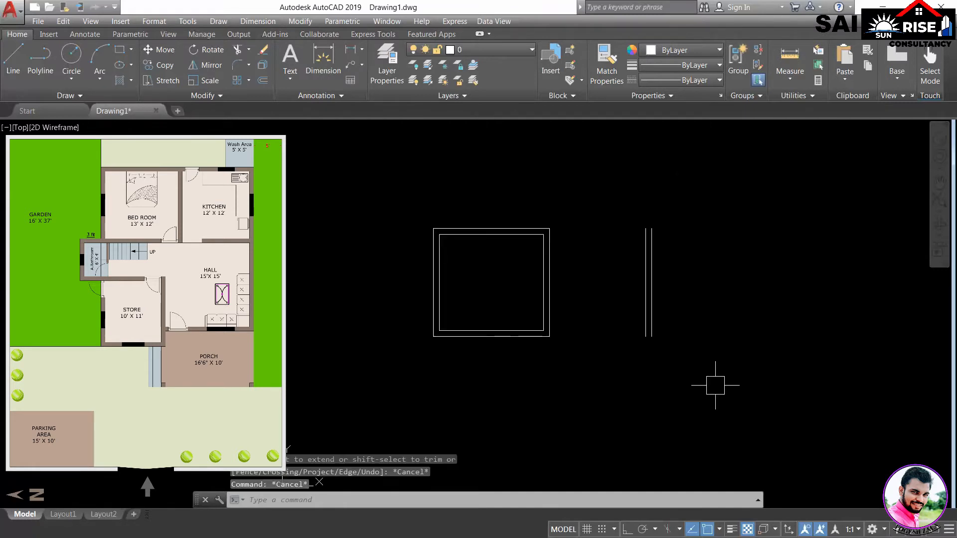
text(EX)
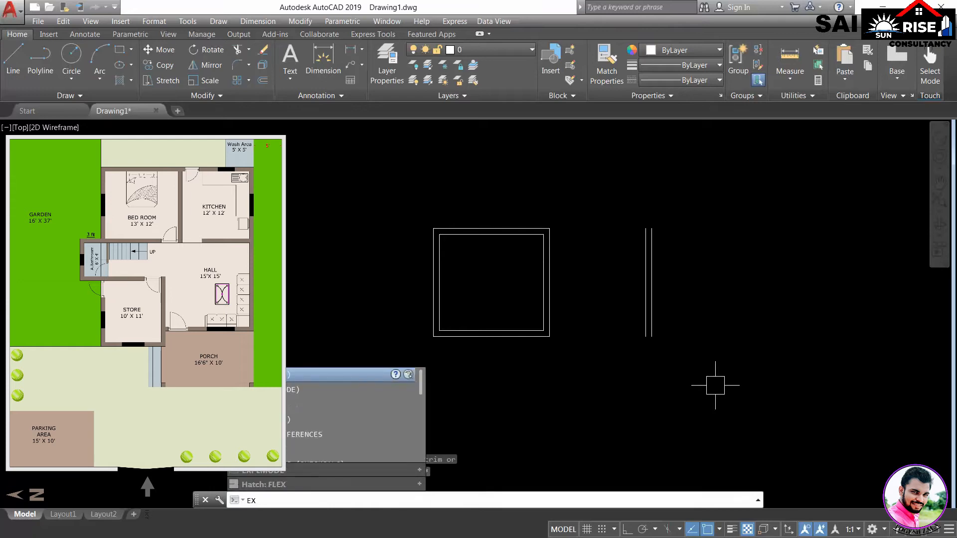
key(Return)
scroll(715, 384, up, 2)
click(654, 334)
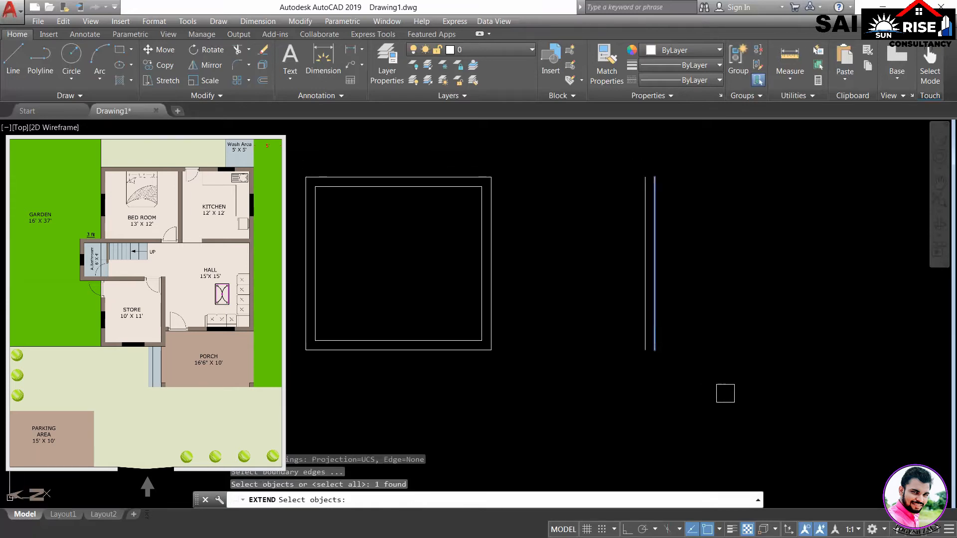
key(Return)
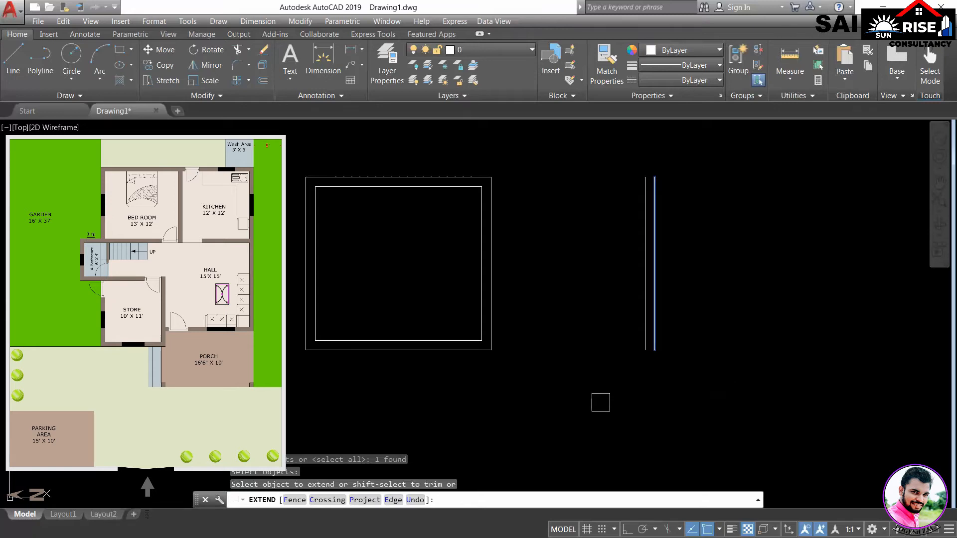
click(433, 407)
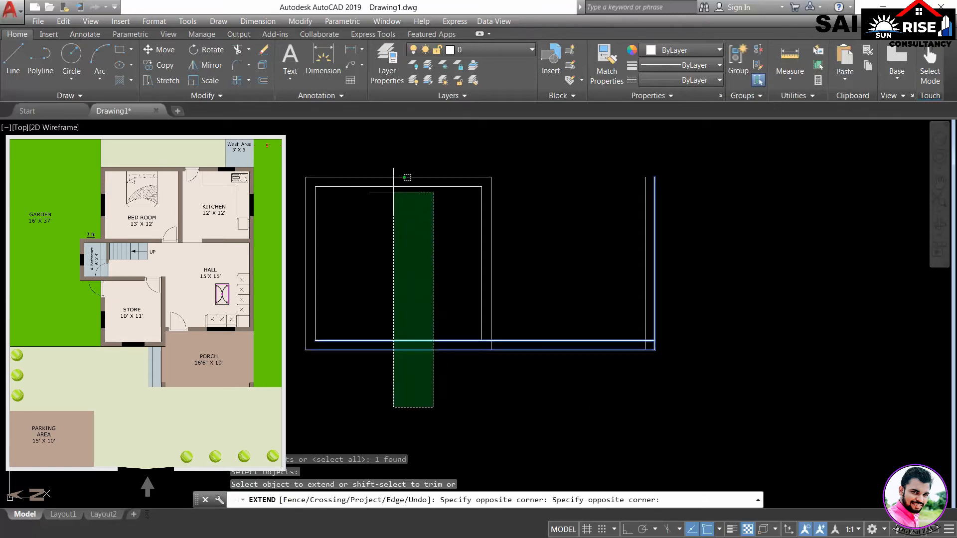
click(399, 140)
key(Return)
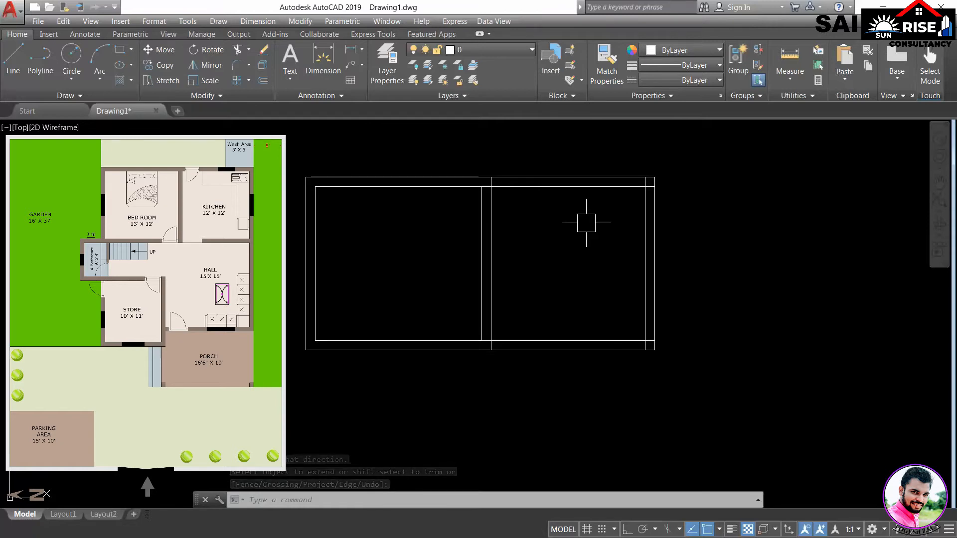
Step: Offset the outer lower wall line of the bedroom and kitchen 15' downward for the hall's depth
middle_drag(583, 405, 591, 338)
mouse_move(516, 350)
middle_down()
mouse_move(594, 343)
mouse_move(598, 354)
middle_up()
scroll(596, 355, down, 2)
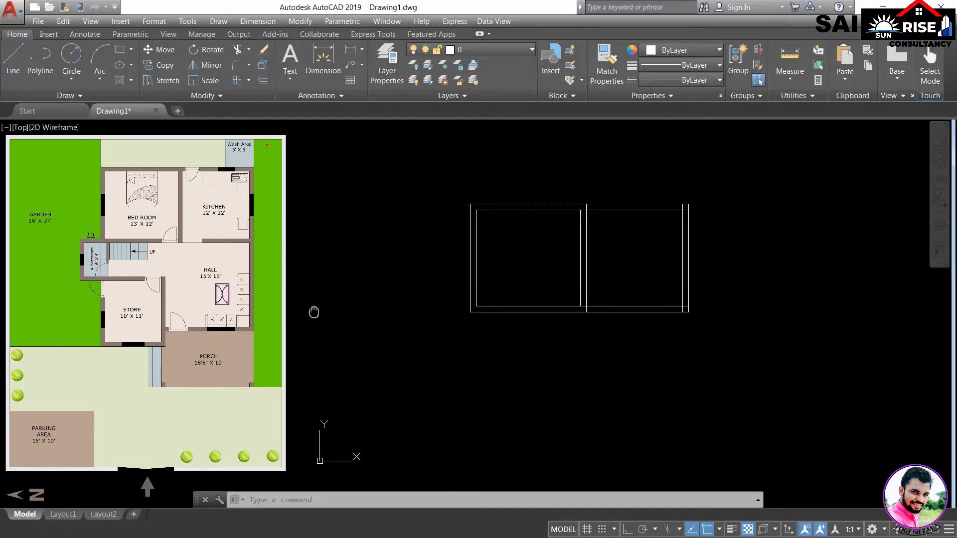
middle_drag(314, 313, 308, 270)
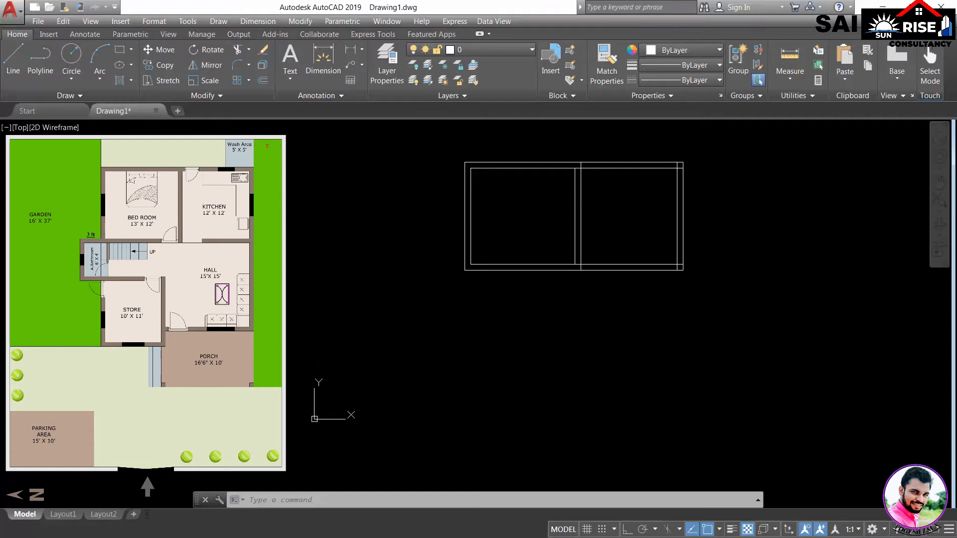
middle_drag(568, 374, 560, 375)
text(o)
key(Return)
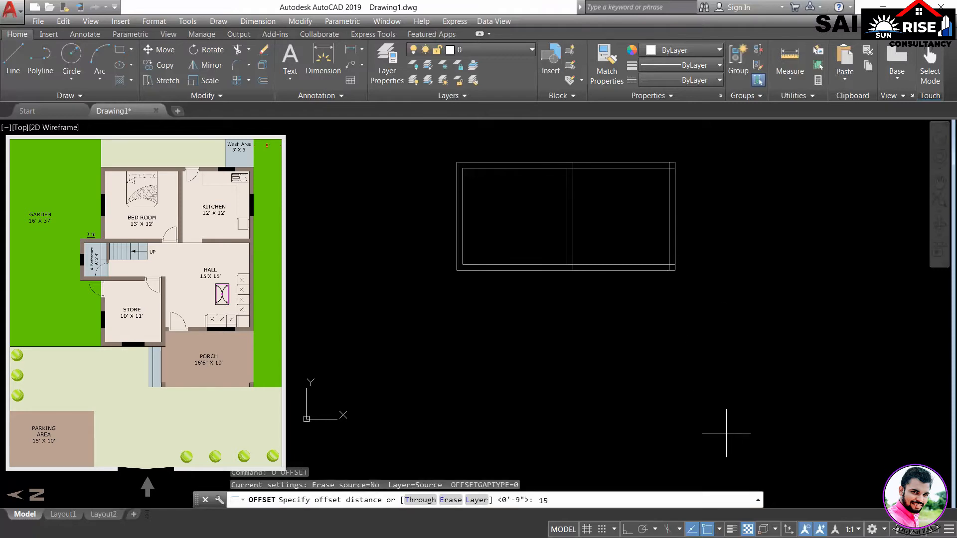
text(15')
key(Return)
click(642, 270)
click(651, 317)
key(Return)
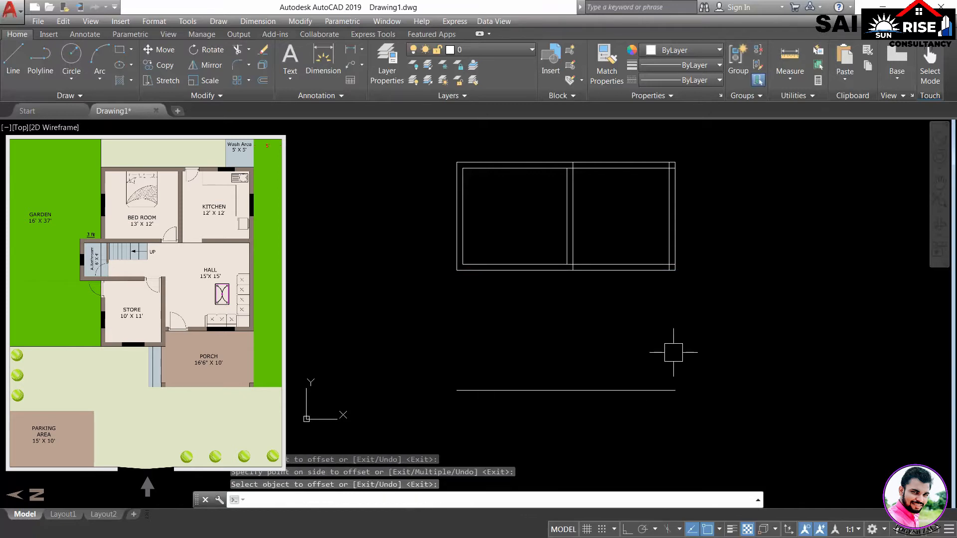
Step: Offset the hall's new lower line 9 inches downward to form its wall thickness
key(Return)
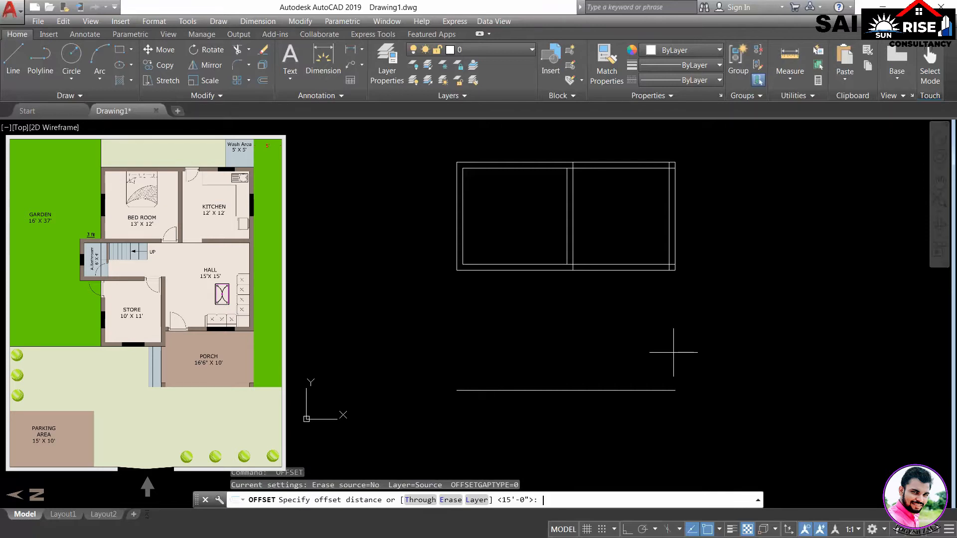
text(9)
key(Return)
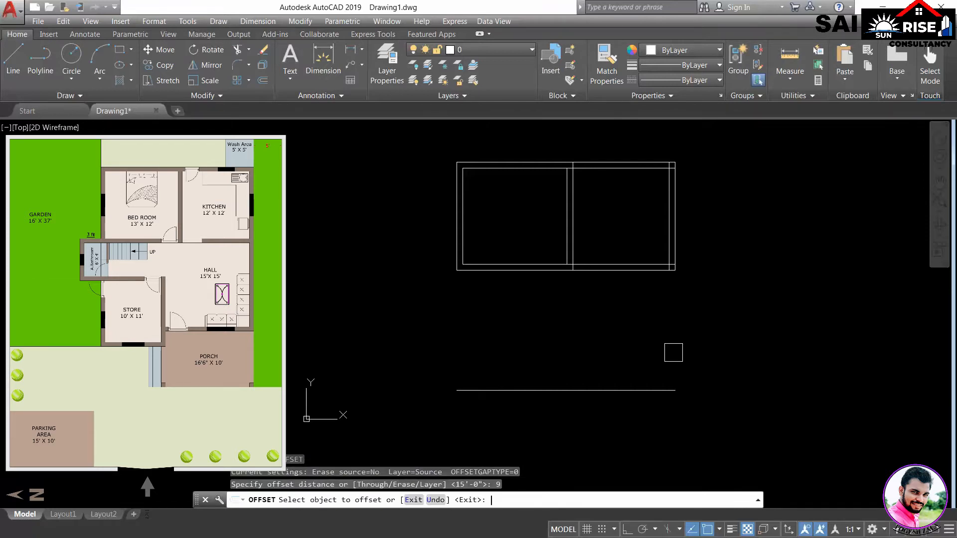
middle_drag(645, 348, 656, 335)
click(654, 368)
click(662, 399)
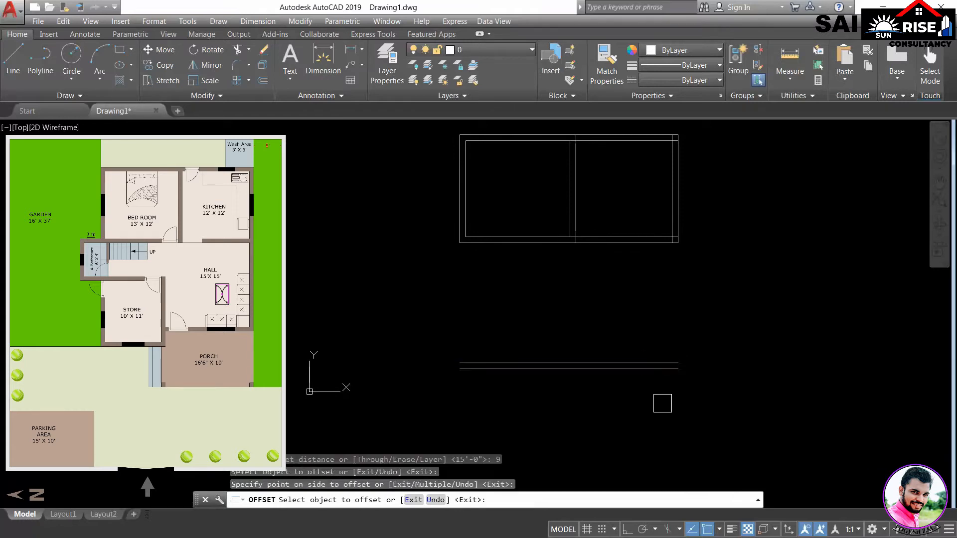
key(Return)
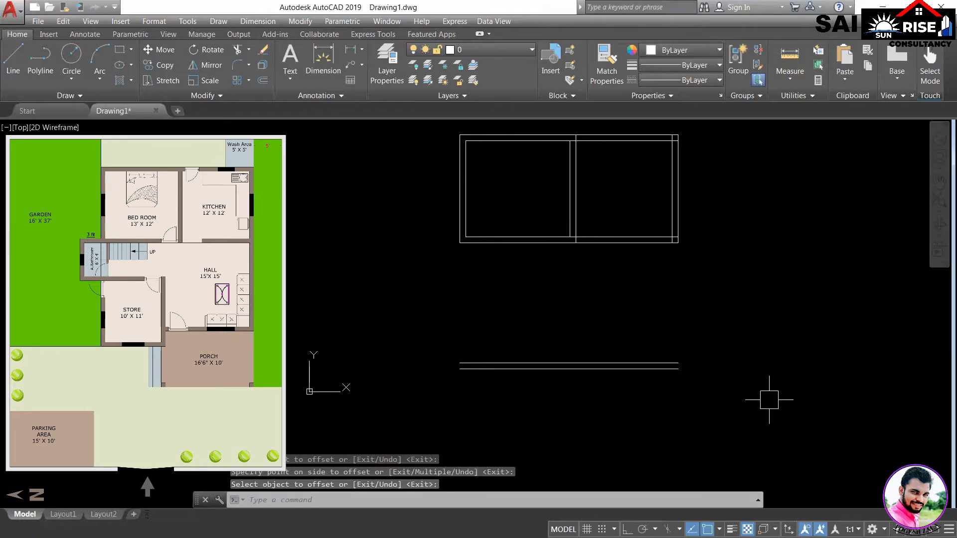
Step: Extend the kitchen's two right-hand vertical wall lines down to the hall's outermost lower line
text(ex)
key(Return)
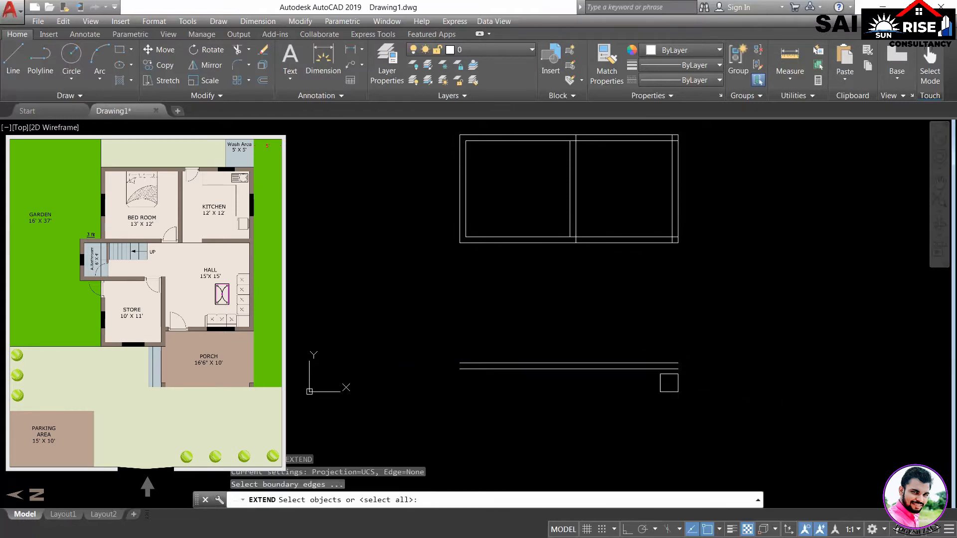
click(668, 370)
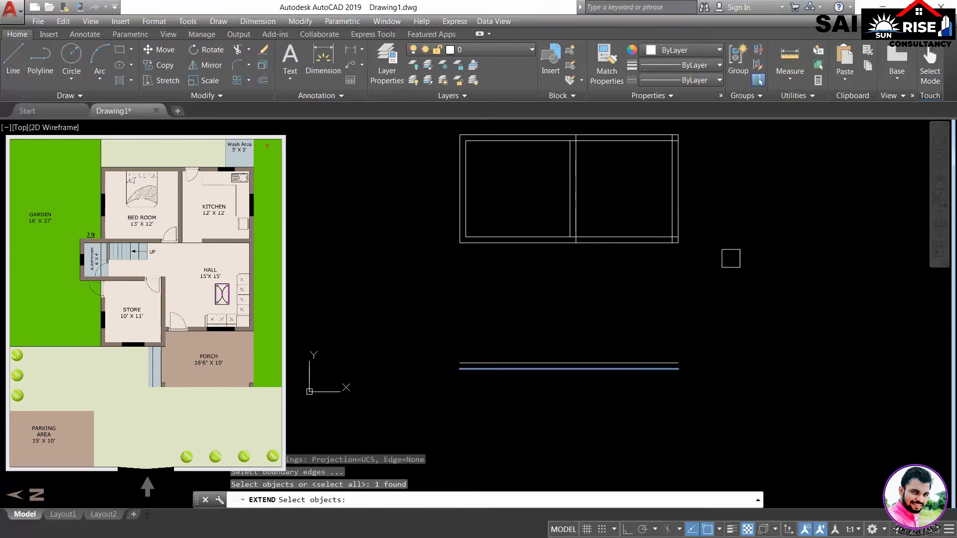
key(Return)
click(734, 197)
click(657, 189)
key(Return)
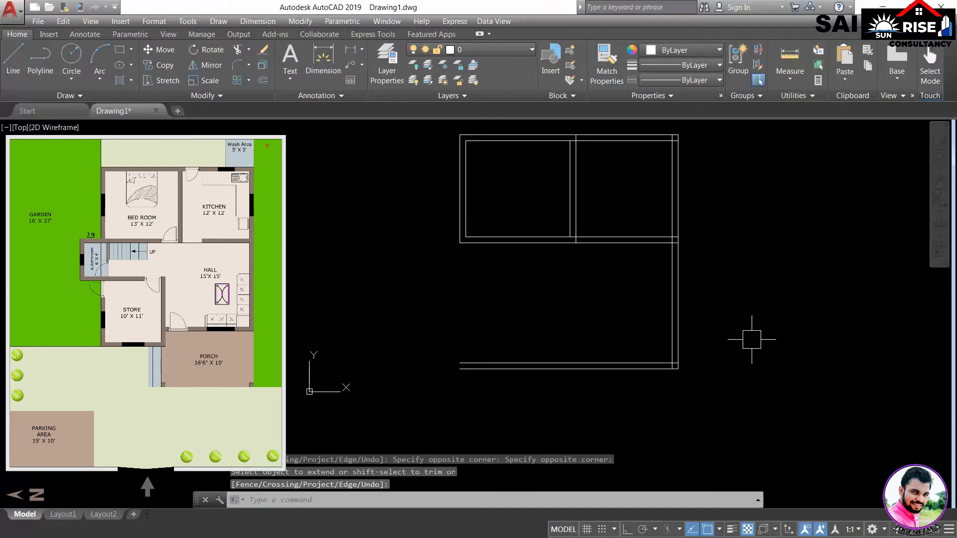
Step: Offset the inner line of the right-hand wall 15' to the left for the hall's width
text(o)
key(Return)
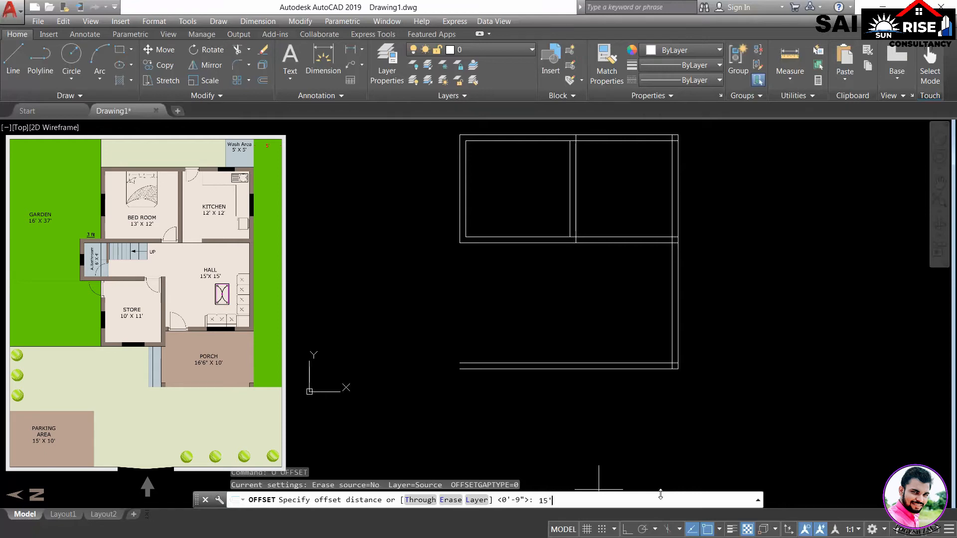
key(Return)
click(672, 331)
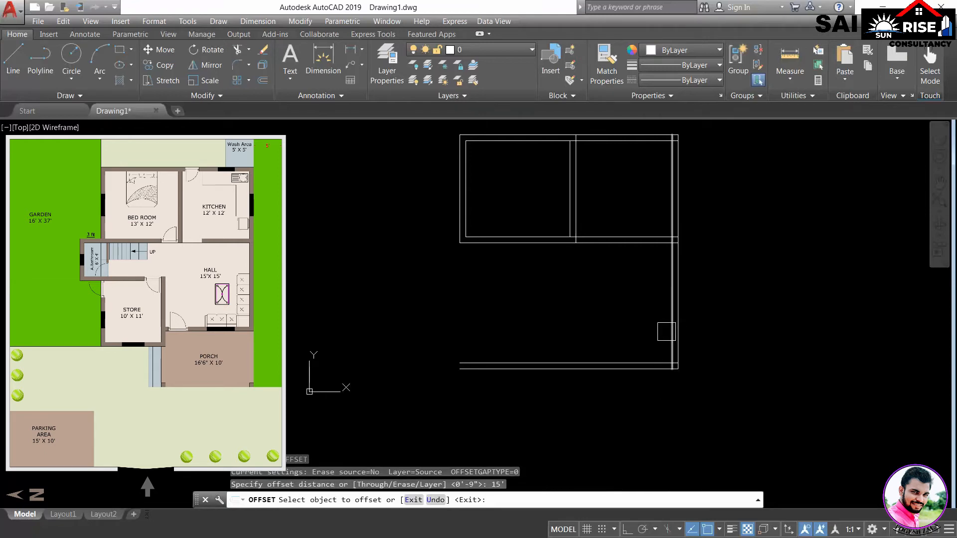
click(618, 336)
key(Return)
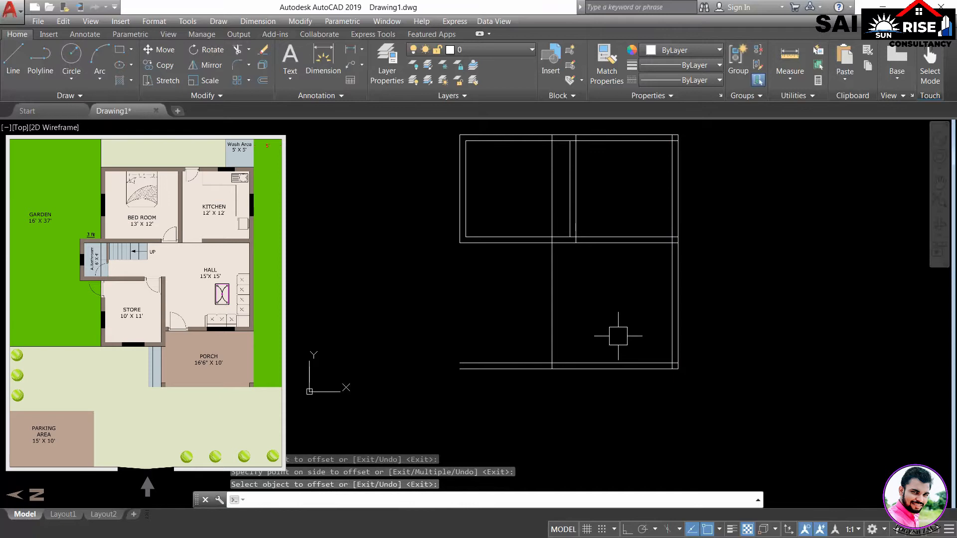
Step: Offset the hall's new left-hand line 9 inches to the left to form its wall thickness
key(Return)
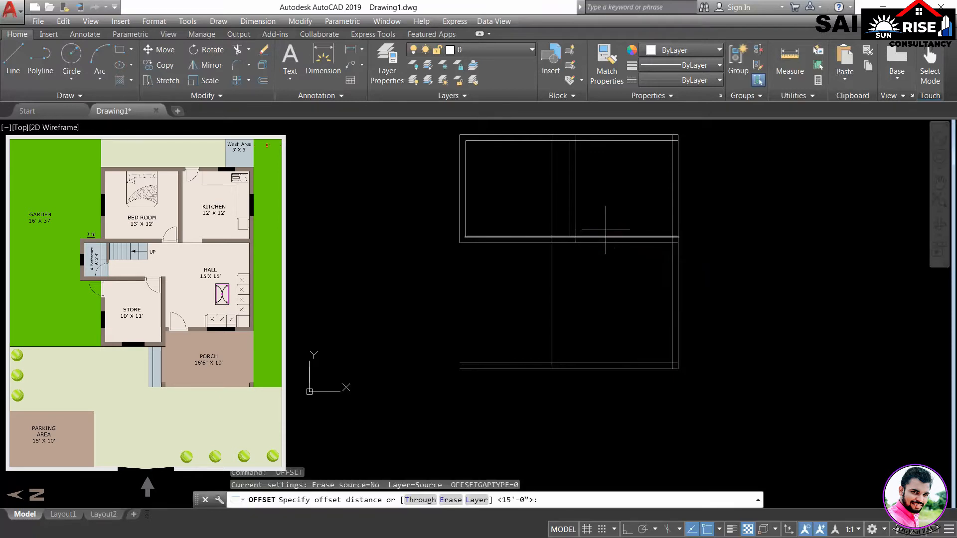
text(9)
key(Return)
click(552, 304)
click(523, 306)
key(Return)
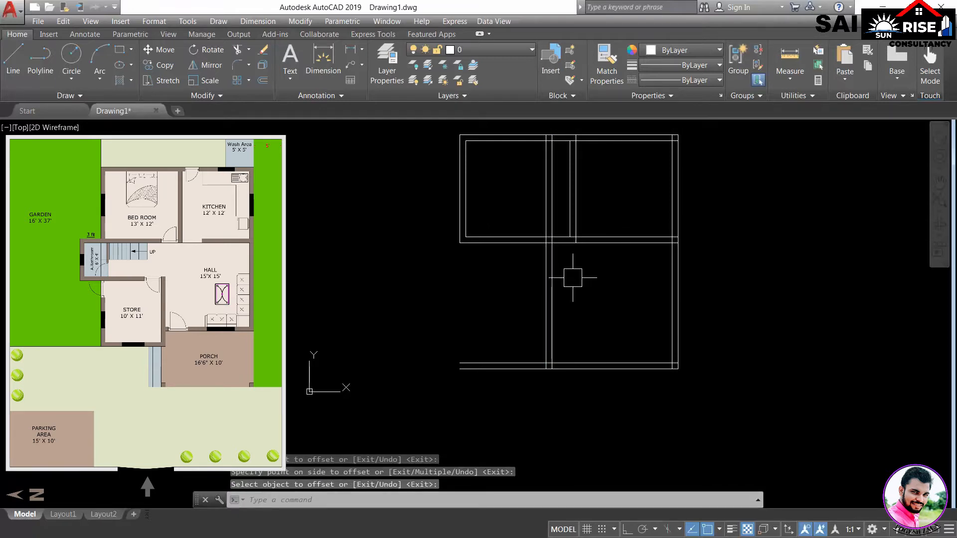
Step: Trim the hall's two left wall lines above the outer lower wall line of the bedroom and kitchen
text(TR)
key(Return)
scroll(569, 256, up, 2)
click(566, 239)
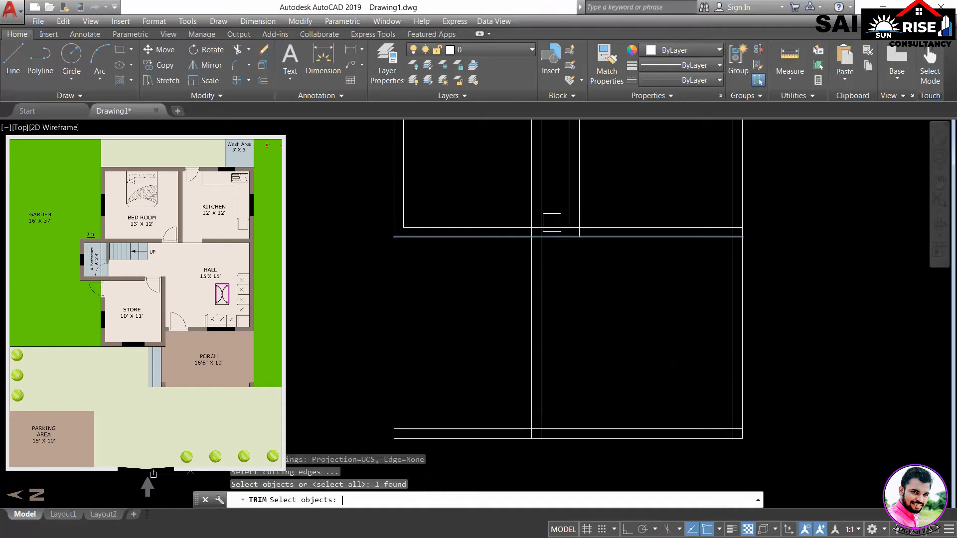
key(Return)
scroll(542, 197, up, 2)
click(551, 211)
click(458, 187)
scroll(483, 196, down, 2)
click(481, 206)
middle_drag(446, 301, 474, 261)
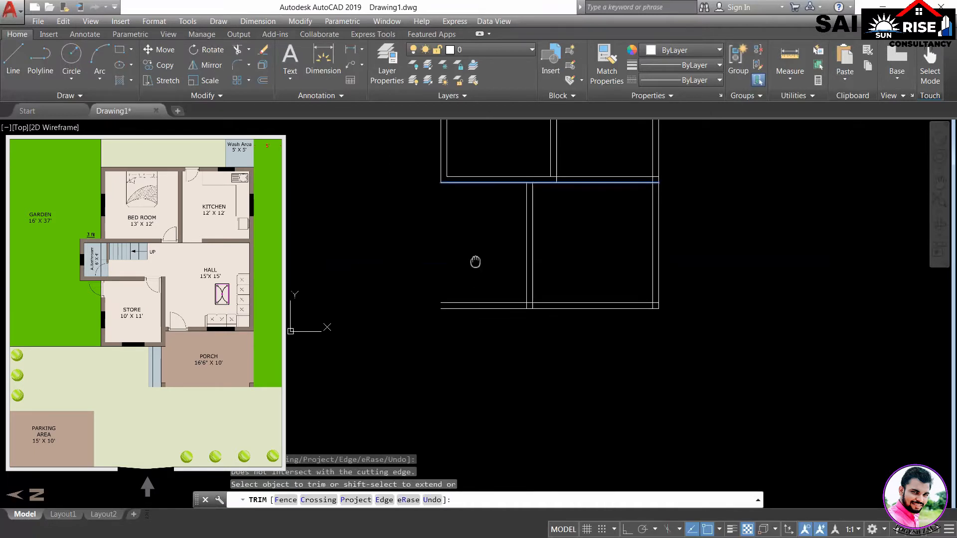
key(Return)
Step: Trim the ends of the hall's two lower wall lines that project beyond its left wall
scroll(489, 290, up, 1)
key(Return)
key(Return)
click(498, 350)
click(474, 271)
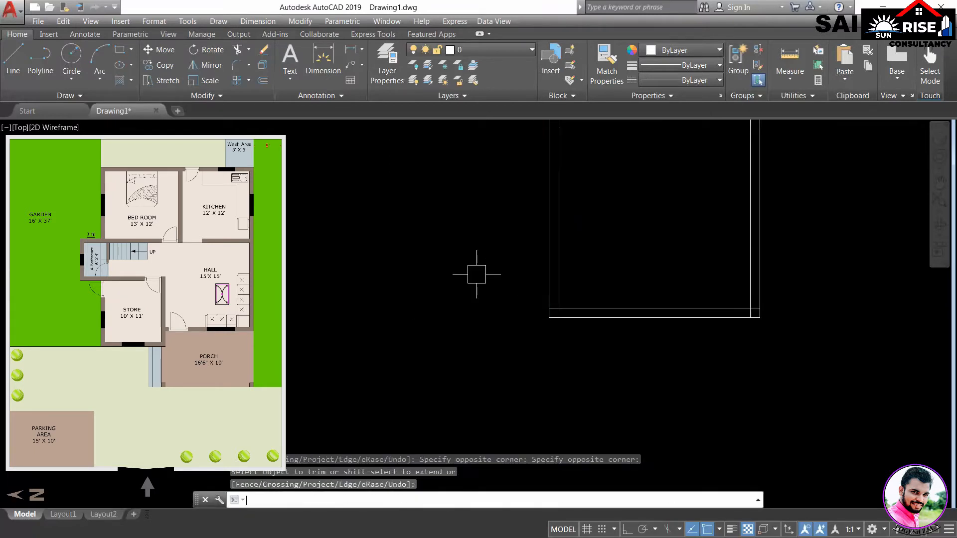
key(Return)
scroll(556, 289, down, 4)
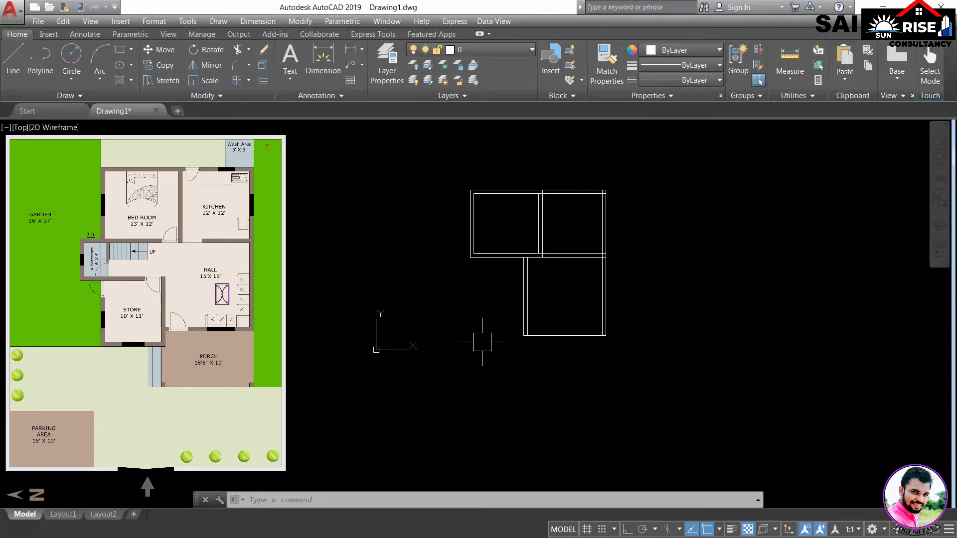
Step: Offset the bedroom's outer lower wall line 6' downward for the staircase and bathroom depth
text(o)
key(Return)
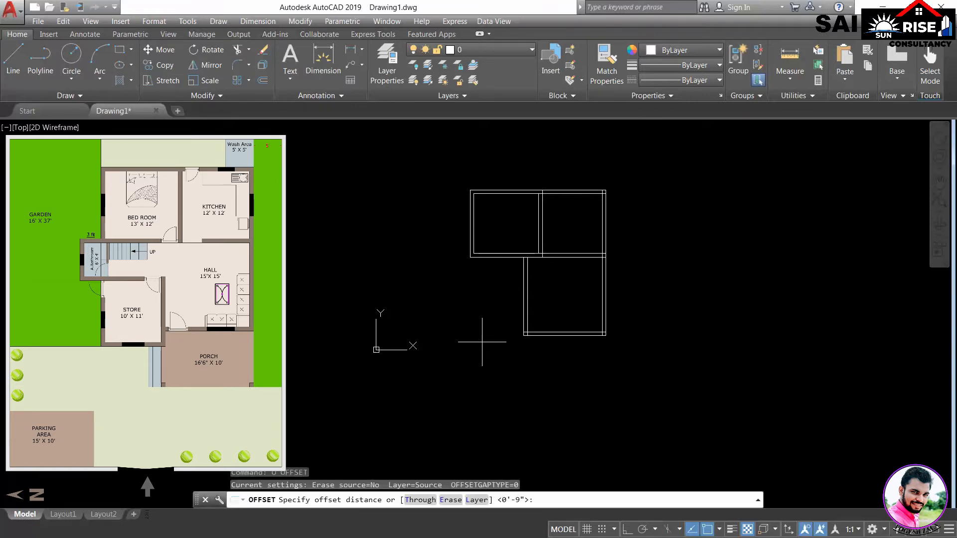
key(Return)
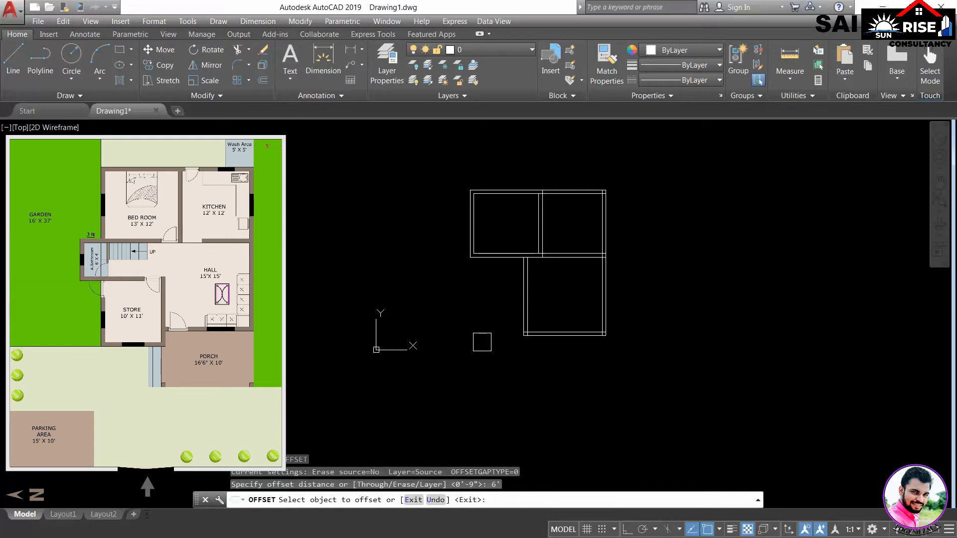
scroll(502, 273, up, 2)
click(503, 245)
click(469, 306)
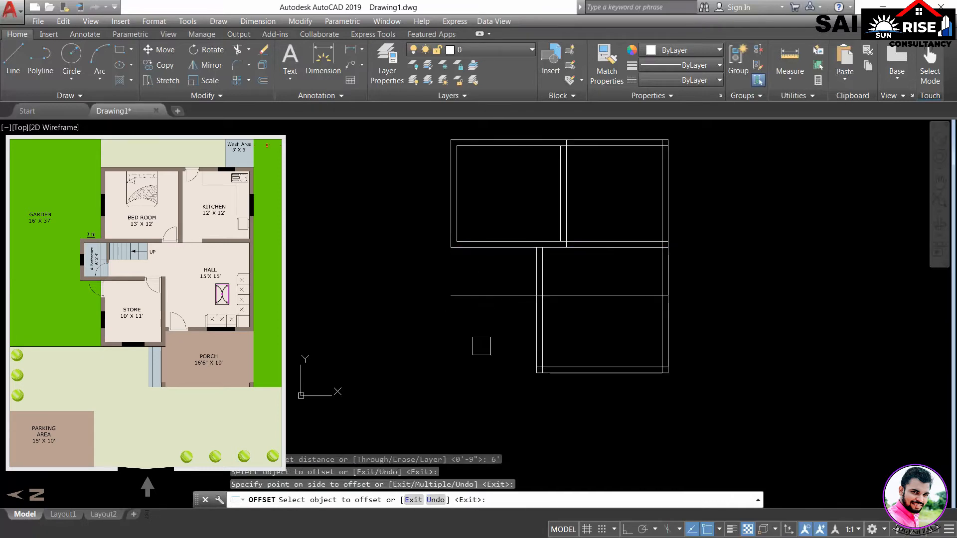
key(Return)
Step: Offset the new horizontal line below the bedroom 9 inches downward to form the wall thickness
key(Return)
text(9)
key(Return)
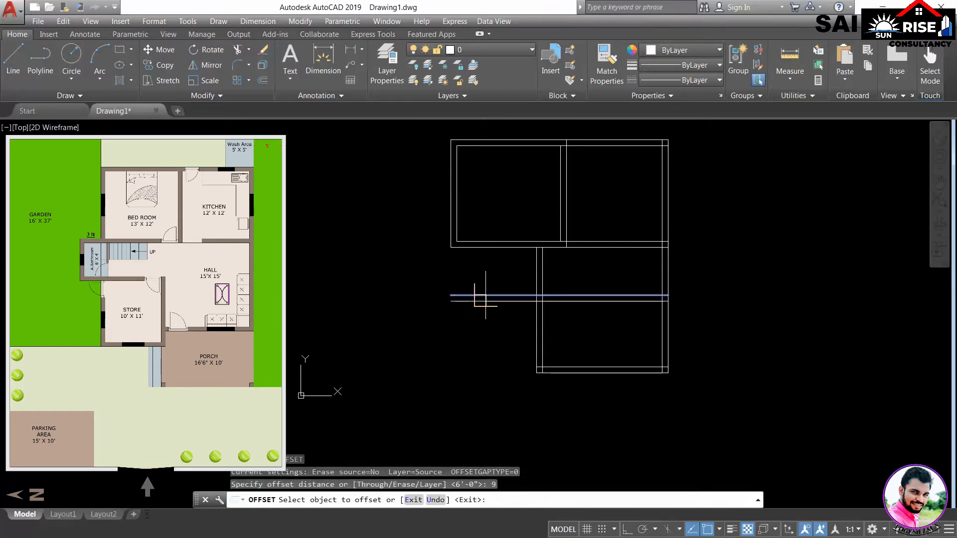
click(482, 295)
click(495, 358)
middle_drag(401, 334, 455, 358)
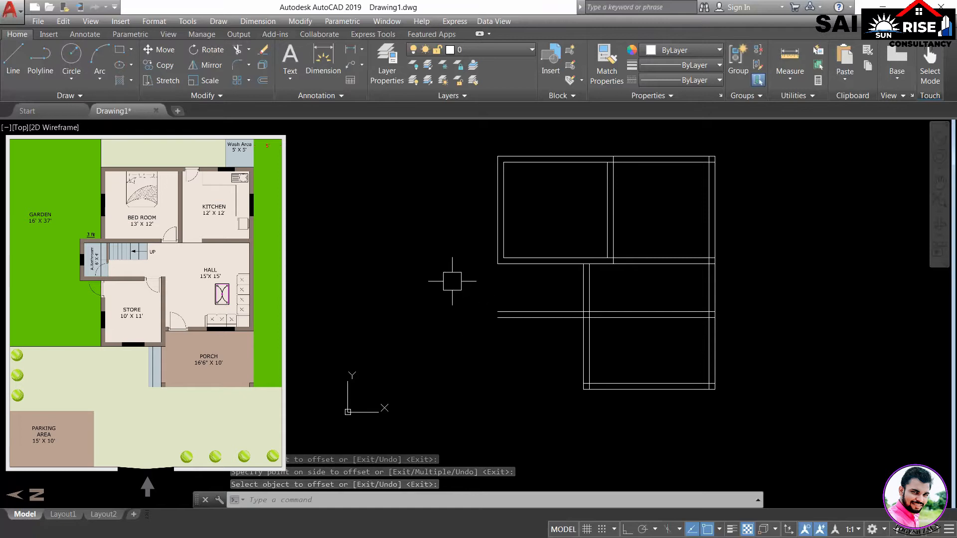
middle_drag(449, 316, 488, 329)
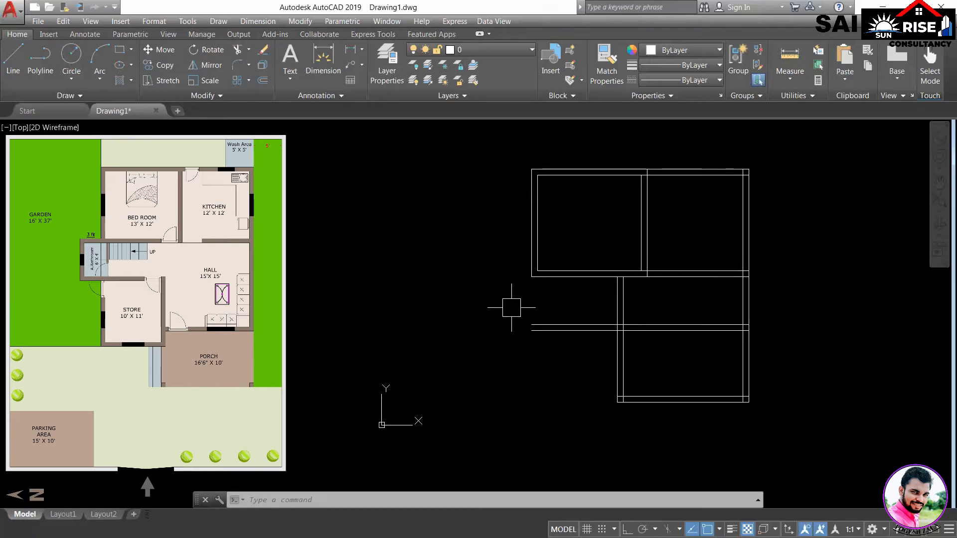
Step: Offset the bedroom's outer left wall line 3' to the left for the bathroom projection
text(o)
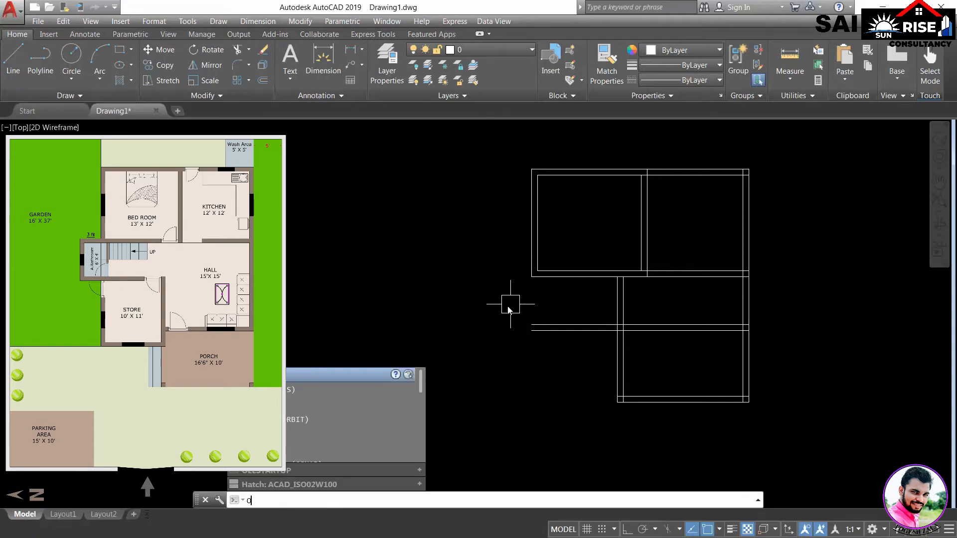
key(Return)
text(3)
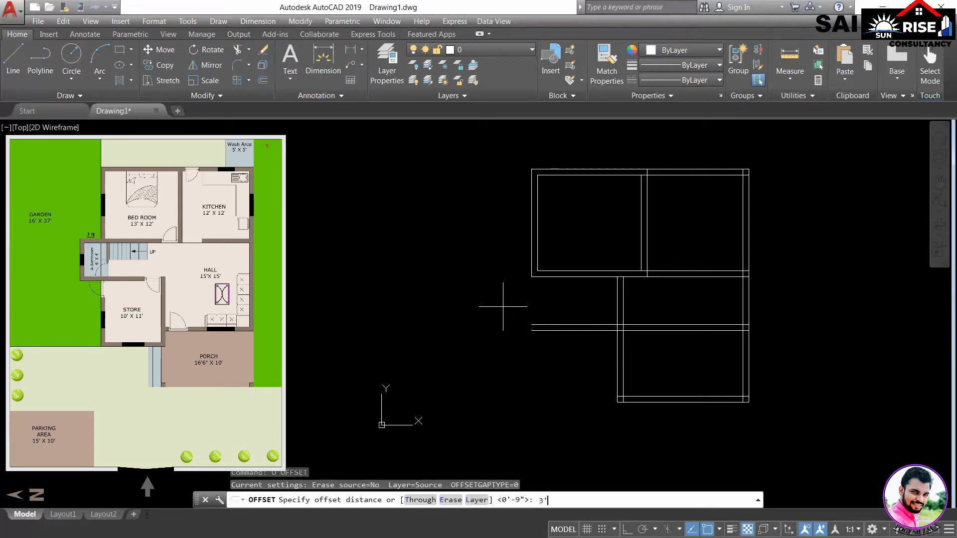
key(Return)
click(531, 272)
click(516, 274)
key(Return)
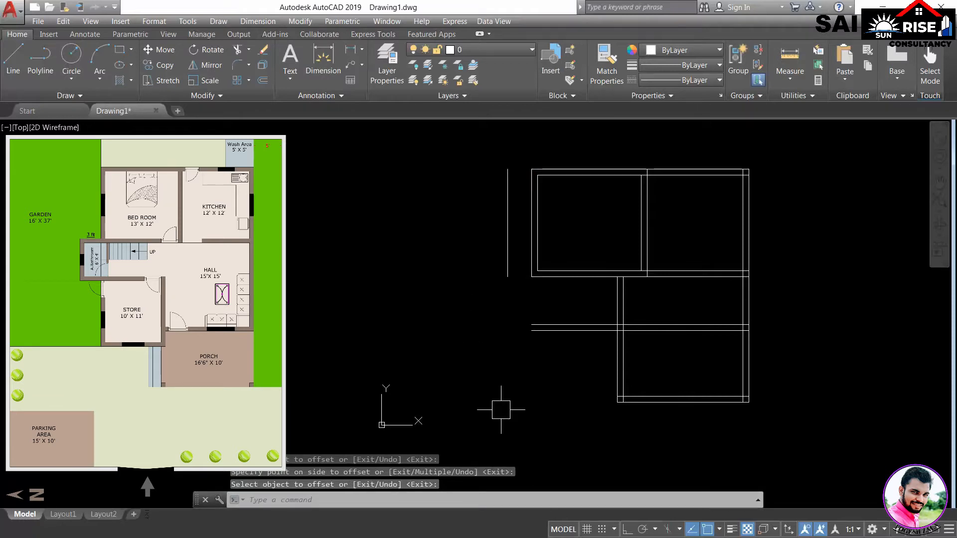
Step: Offset the new vertical line left of the bedroom 9 inches further left to form the wall thickness
key(Return)
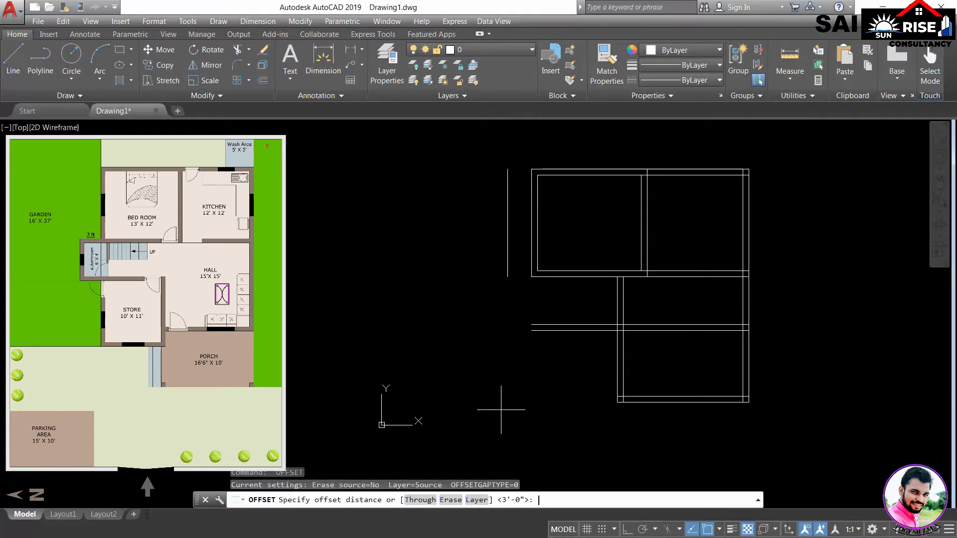
text(9)
key(Return)
click(508, 264)
click(453, 284)
key(Return)
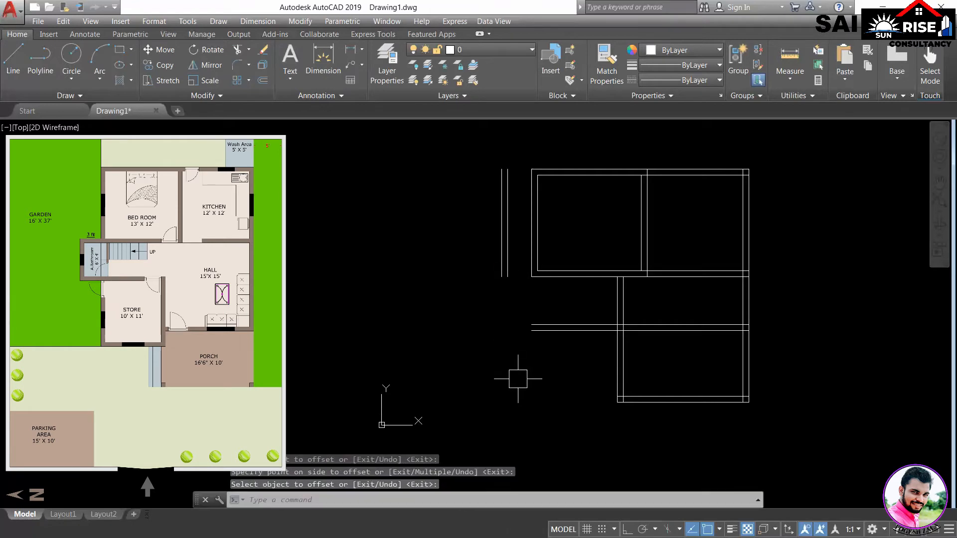
Step: Start Extend with all objects as boundaries and set its implied edge mode to Extend
middle_drag(527, 396, 524, 380)
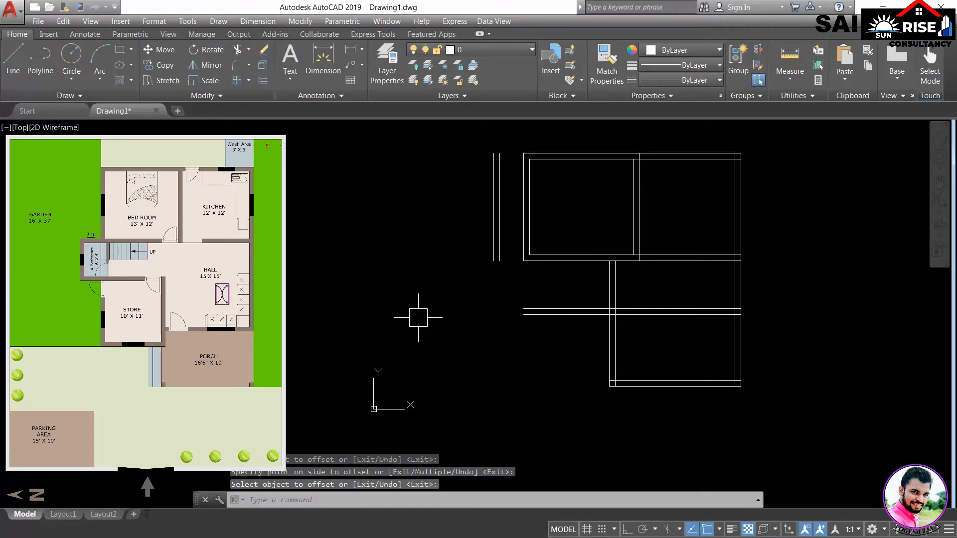
text(ex)
key(Return)
key(Return)
click(552, 310)
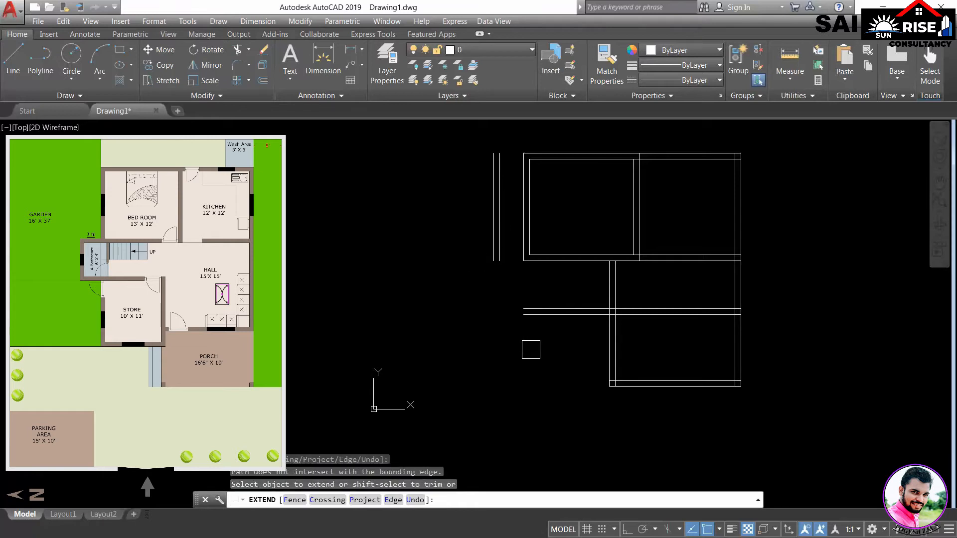
click(393, 499)
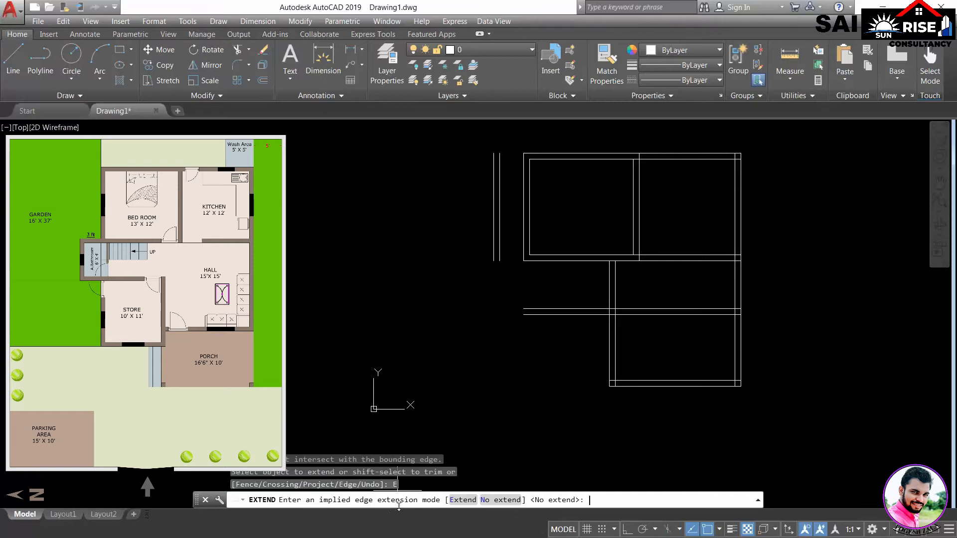
click(464, 501)
Step: Try to extend the two horizontal lines below the bedroom leftward to the bathroom's vertical wall lines
click(566, 342)
click(534, 282)
click(531, 362)
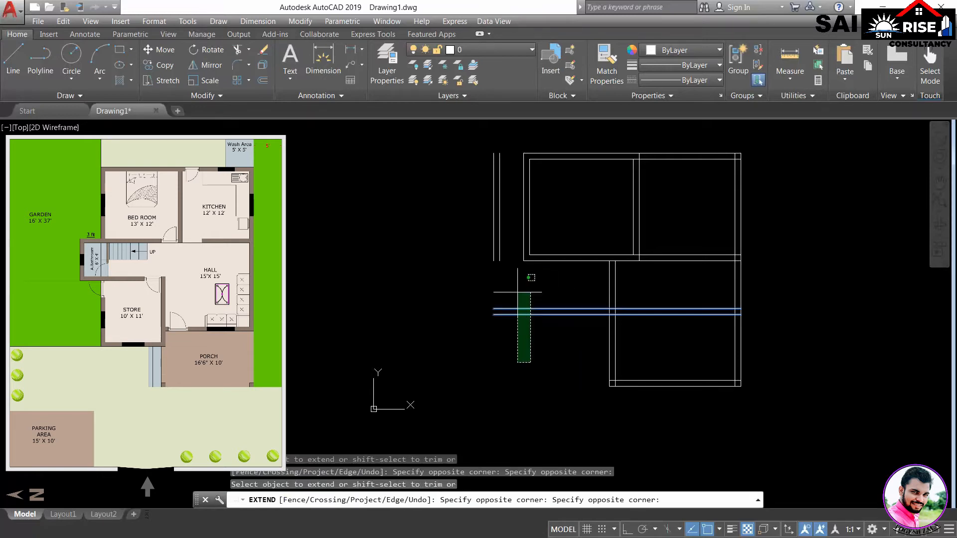
click(517, 292)
click(515, 318)
click(514, 337)
Step: Try to extend the bathroom's vertical wall lines downward and the bedroom's lower wall lines leftward to meet them
click(506, 284)
click(502, 265)
click(492, 261)
click(515, 292)
click(462, 283)
click(550, 243)
click(552, 249)
click(551, 245)
click(554, 274)
click(548, 250)
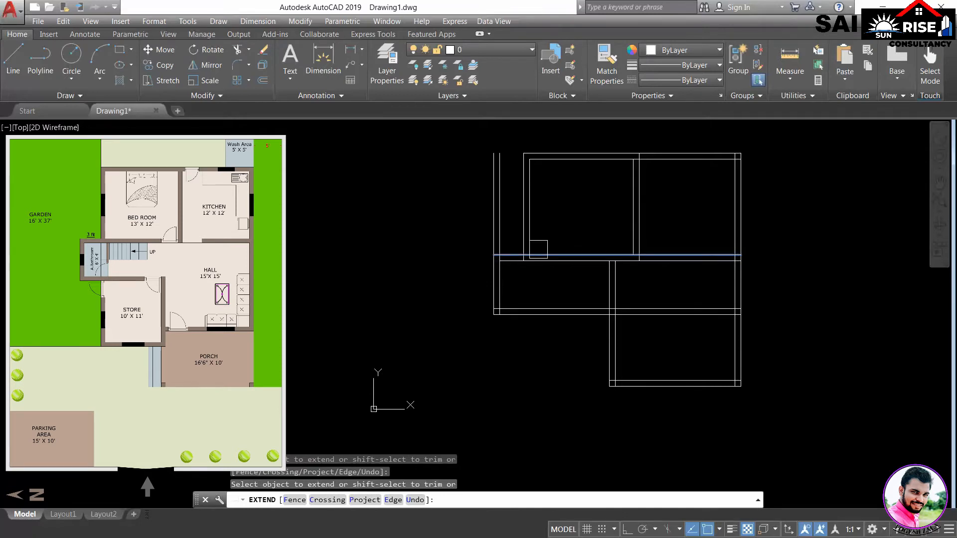
Step: End the Extend command and undo the extensions made to the bathroom wall lines
scroll(523, 251, up, 2)
click(498, 292)
click(492, 235)
key(Return)
scroll(508, 300, down, 2)
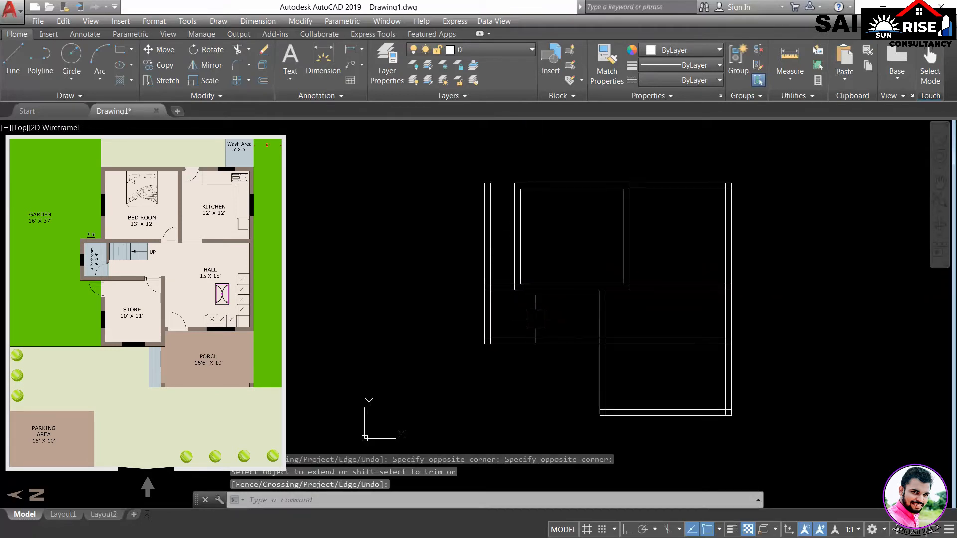
key(ctrl+z)
key(ctrl+z)
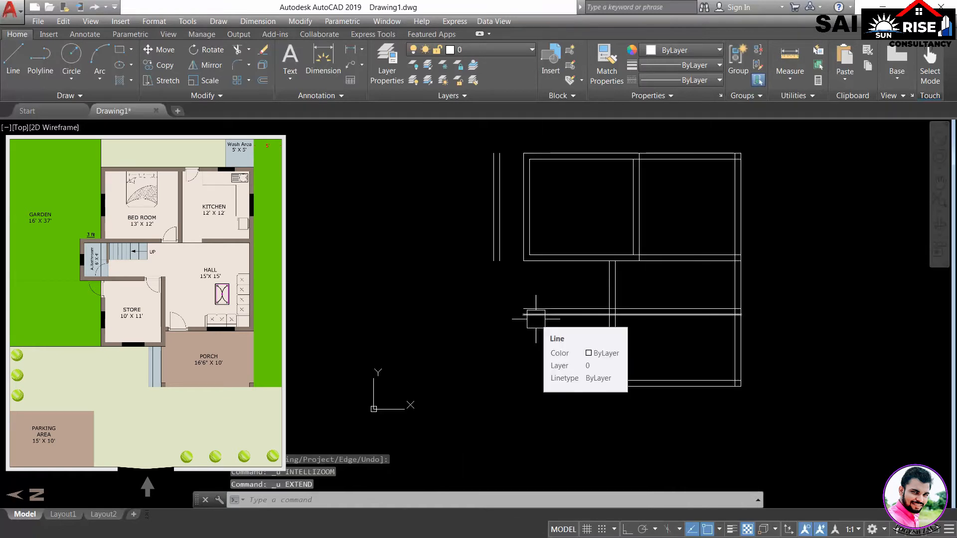
Step: Fillet the outer and inner lower-left corners where the bathroom's vertical lines meet the horizontal wall lines below the bedroom
text(f)
key(Return)
scroll(528, 324, up, 2)
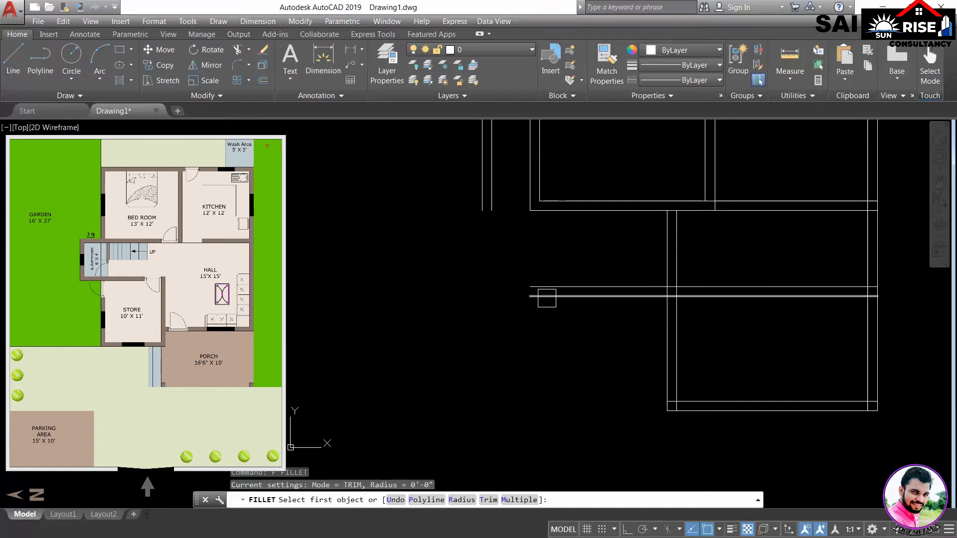
click(546, 296)
click(482, 207)
click(537, 280)
click(492, 217)
Step: Fillet the inner and outer upper-left corners between the bathroom's vertical lines and the bedroom's lower wall lines
click(548, 211)
click(492, 241)
key(Return)
click(504, 202)
click(482, 220)
key(Return)
middle_drag(557, 246, 580, 298)
key(Escape)
middle_drag(571, 428, 571, 415)
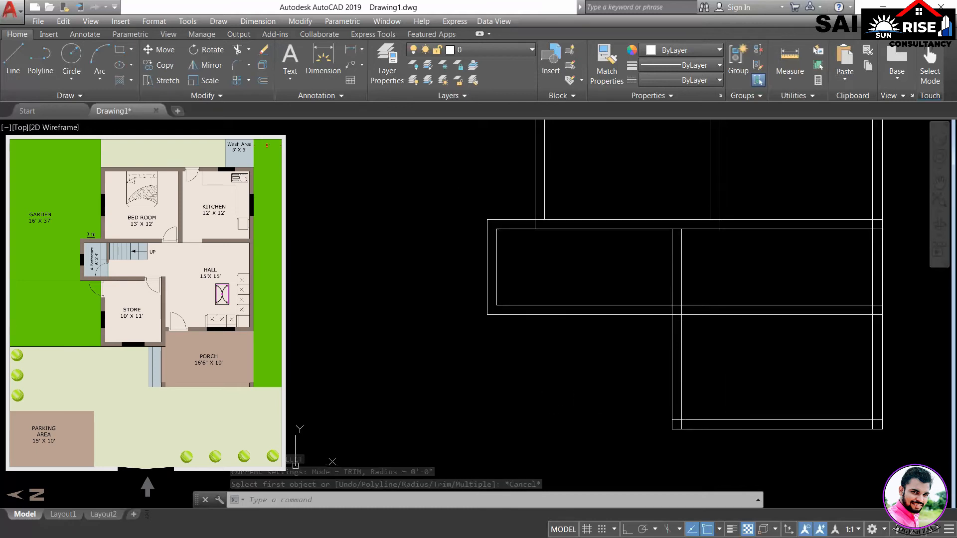
Step: Trim the staircase's lower wall lines crossing the hall and the hall's left wall lines crossing the staircase area
middle_drag(739, 382, 720, 387)
text(tr)
key(Return)
key(Return)
key(Escape)
key(Return)
click(662, 345)
key(Escape)
key(Return)
click(668, 358)
key(Return)
click(710, 365)
click(686, 280)
key(Return)
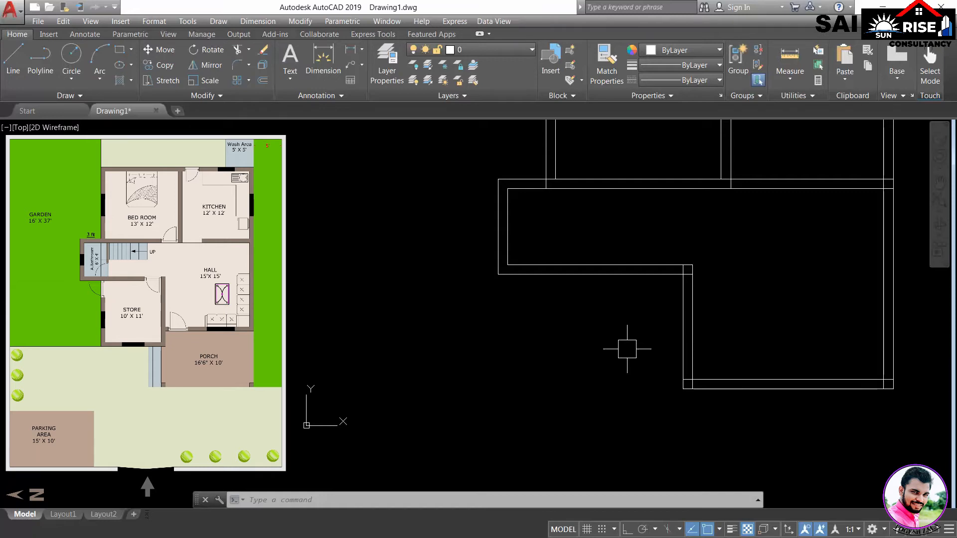
text(o)
key(Return)
key(Return)
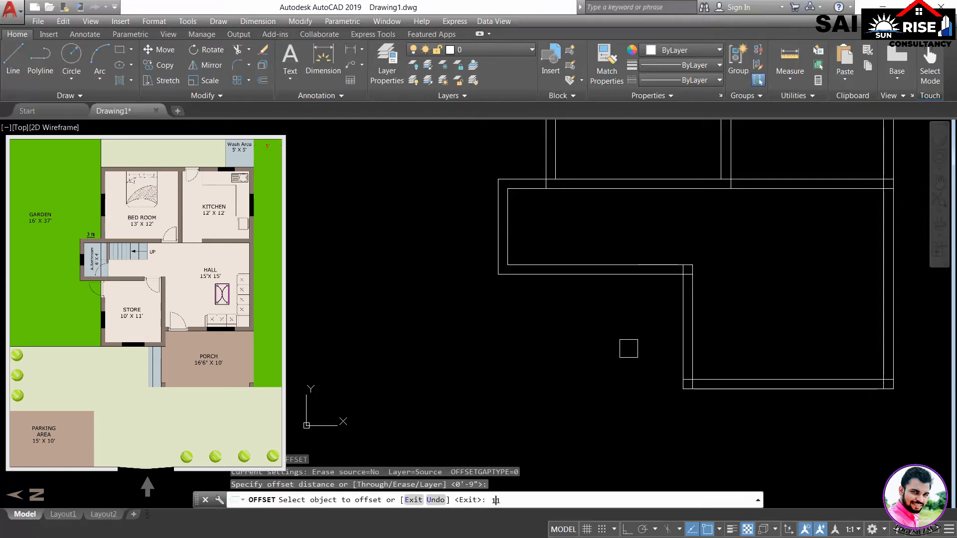
text(')
key(Return)
click(651, 276)
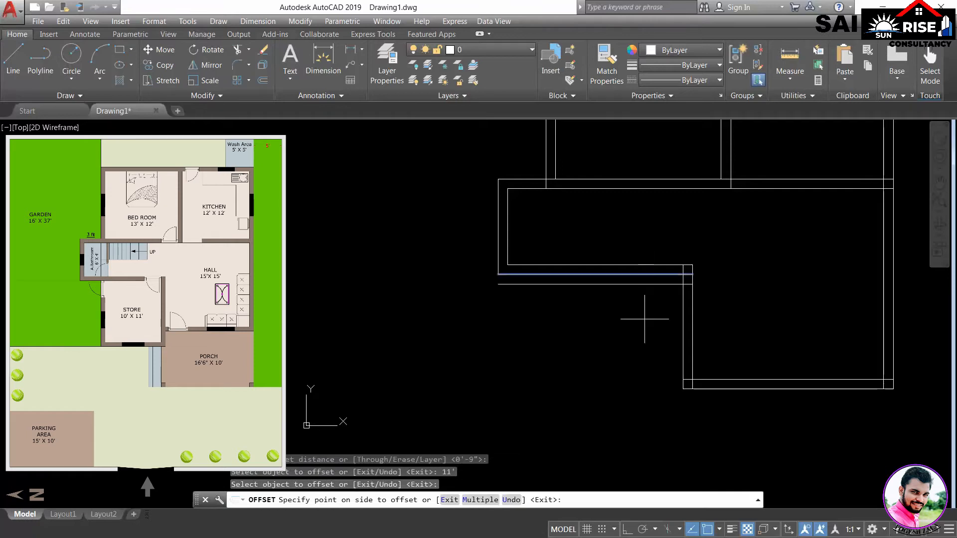
click(644, 323)
key(ctrl+z)
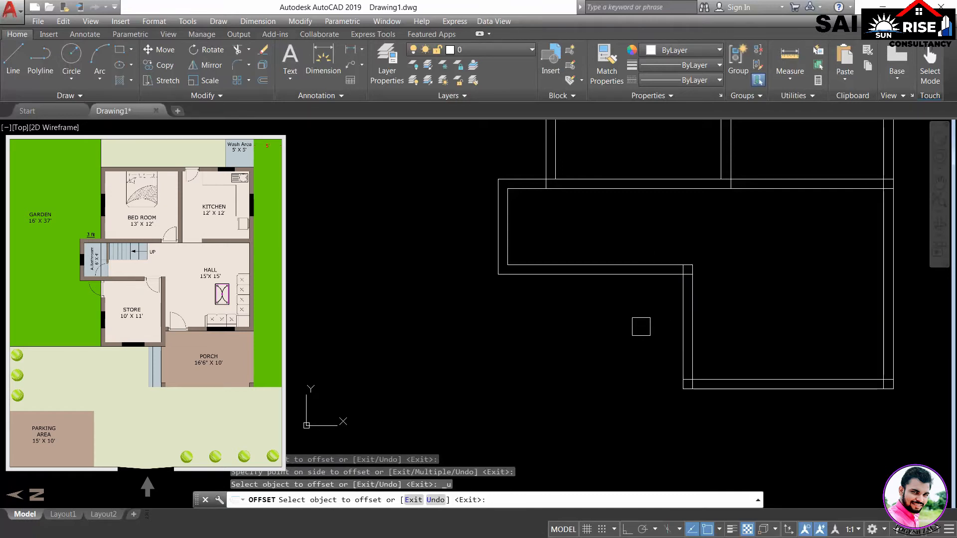
key(Escape)
Step: Offset the outer lower wall line of the staircase area 11' downward for the store room depth
text(o)
key(Return)
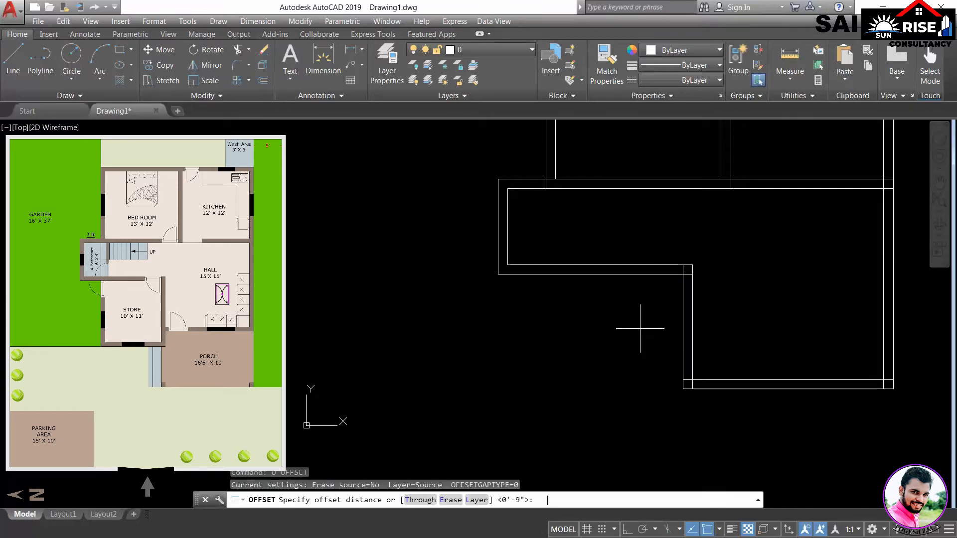
text(11)
key(Return)
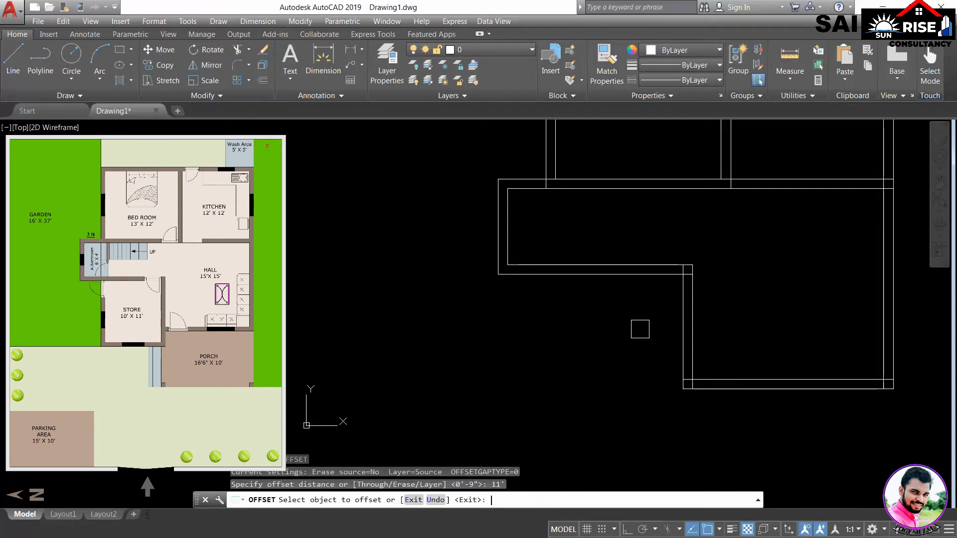
click(632, 273)
click(641, 352)
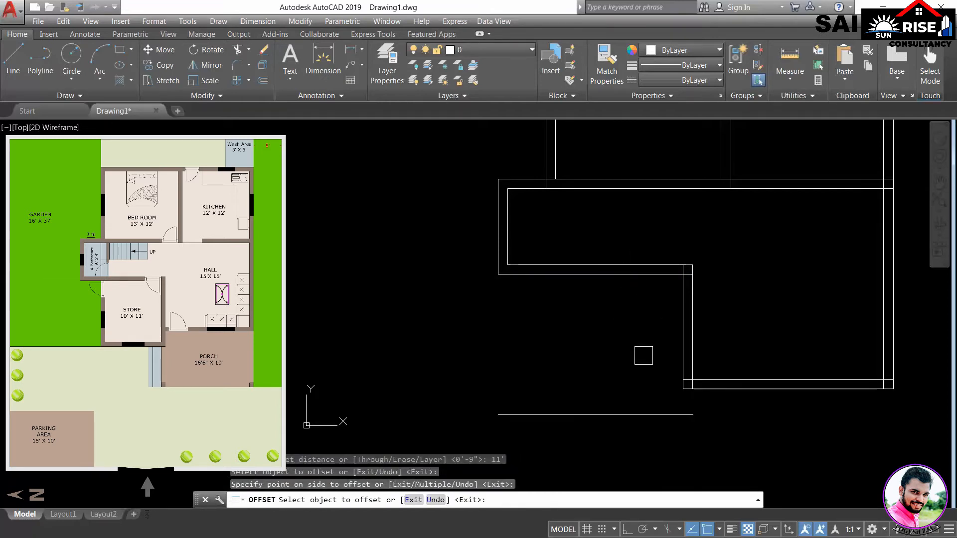
key(Return)
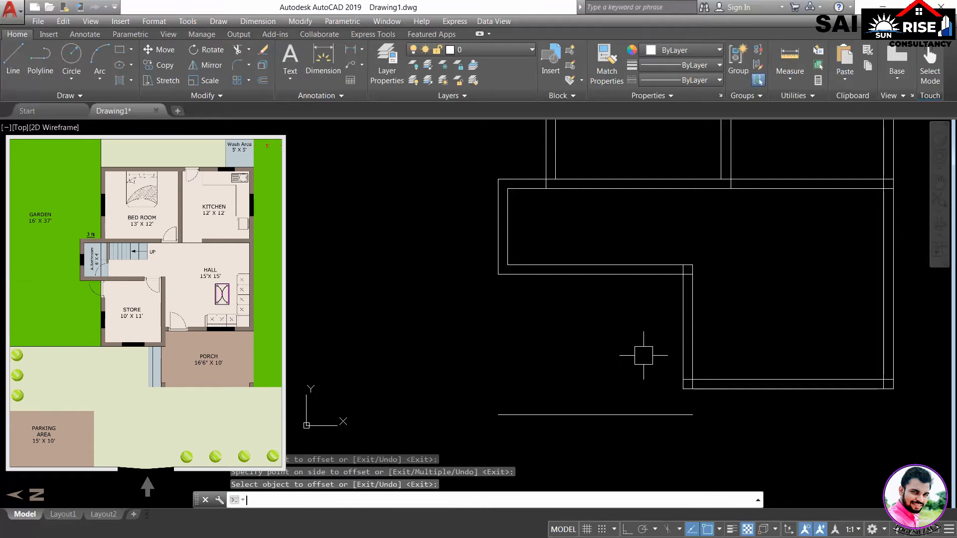
Step: Offset the store room's new lower line 9 inches further downward to form the wall thickness
key(Return)
text(9)
key(Return)
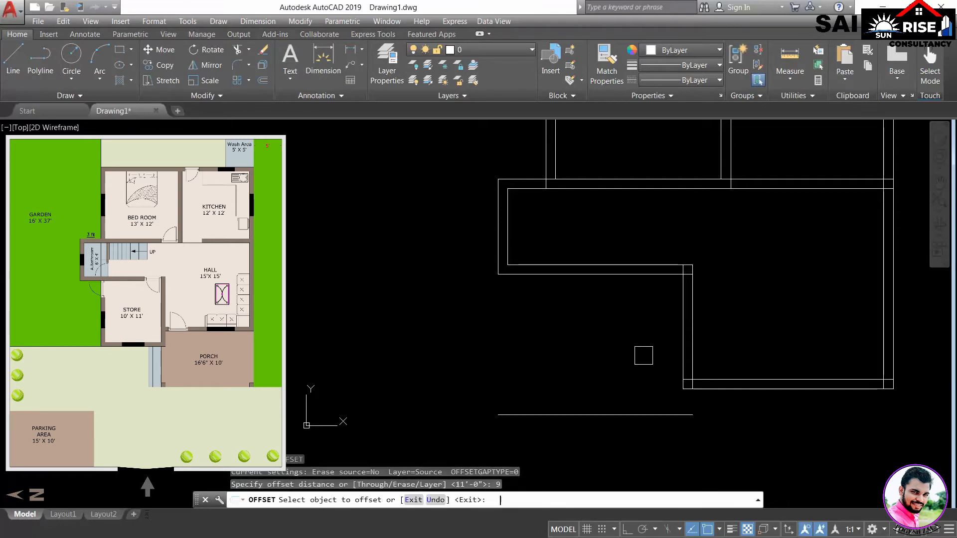
click(643, 414)
click(670, 450)
key(Return)
Step: Offset the hall's outer left wall line 10' to the left for the store room width
key(Return)
text(10)
key(Return)
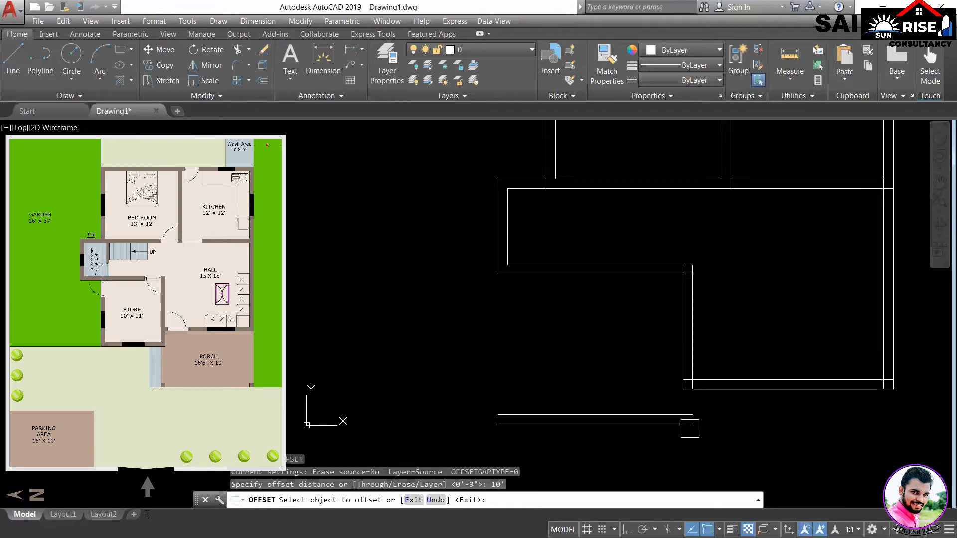
click(683, 352)
click(587, 358)
key(Return)
Step: Offset the store room's new left line 9 inches further left to form the wall thickness
key(Return)
text(9)
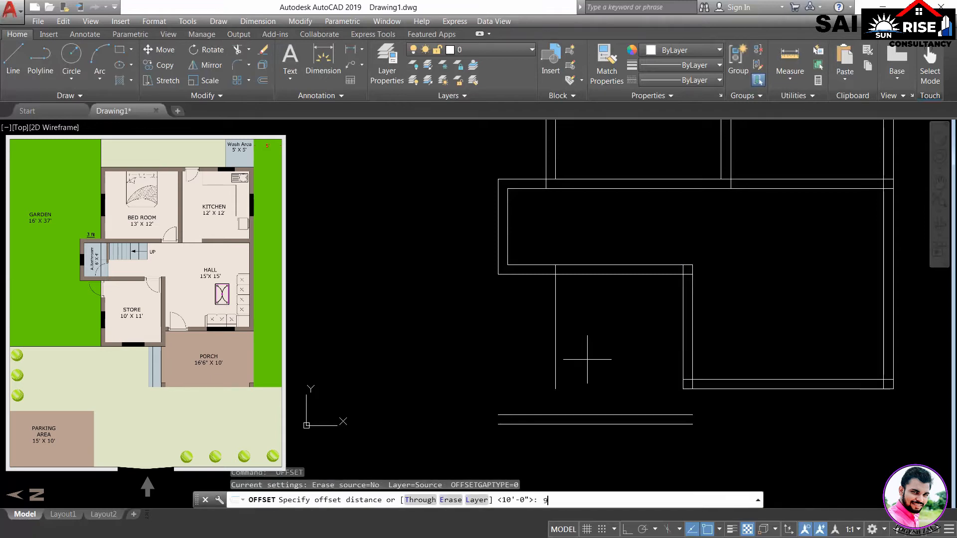
key(Return)
click(552, 355)
click(548, 357)
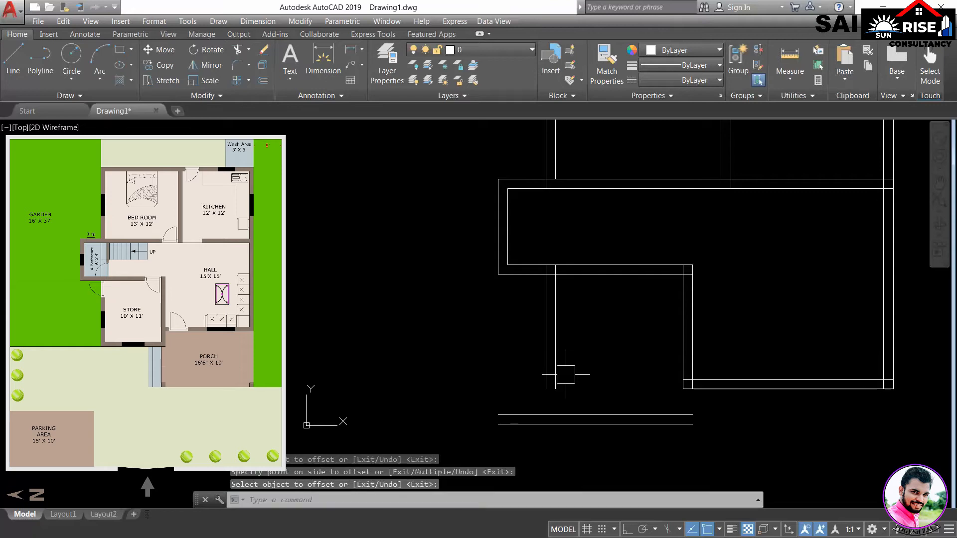
key(Escape)
Step: Fillet the inner and outer wall lines at the store room's lower-left corner
text(f)
key(Return)
click(587, 414)
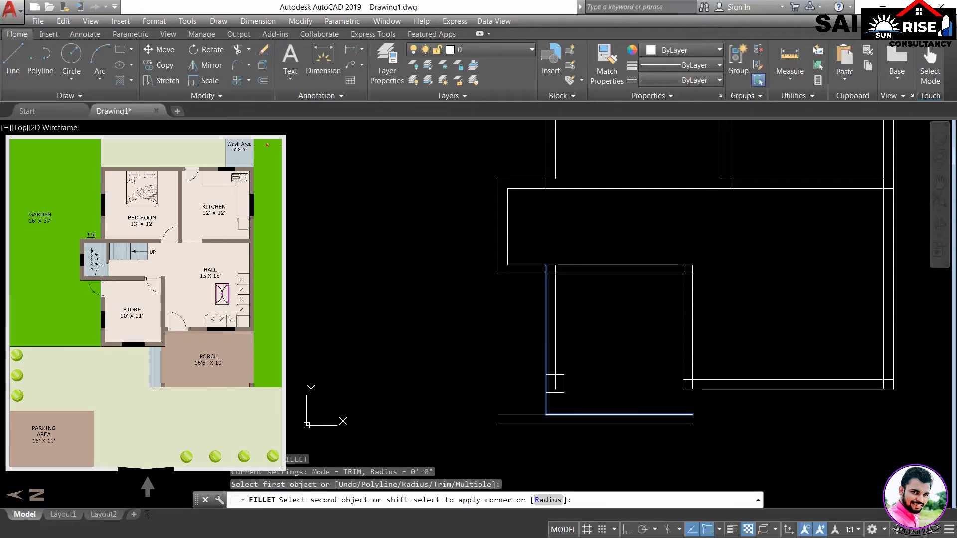
click(555, 381)
key(Return)
click(576, 424)
click(546, 383)
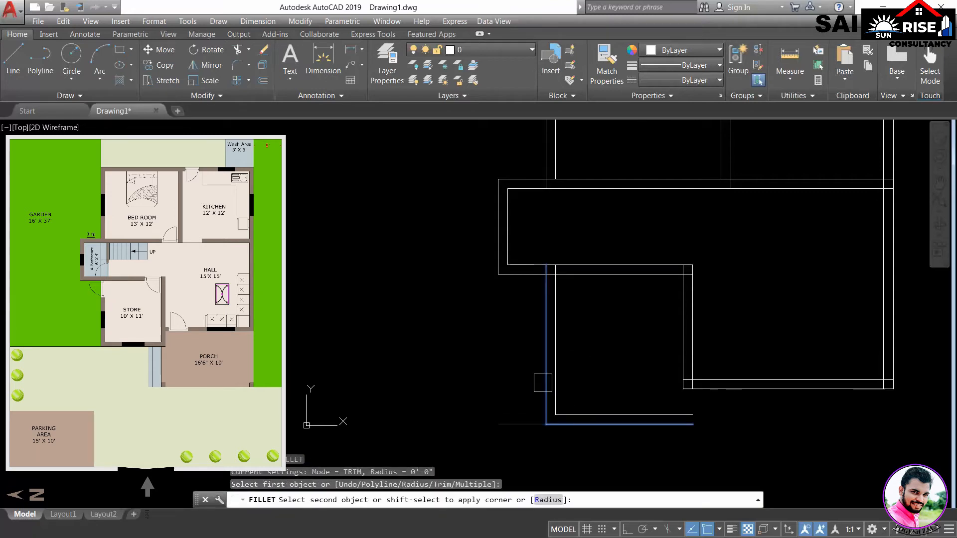
Step: Fillet the inner and outer wall lines at the store room's lower-right corner
key(Return)
click(624, 412)
click(683, 364)
key(Return)
click(685, 433)
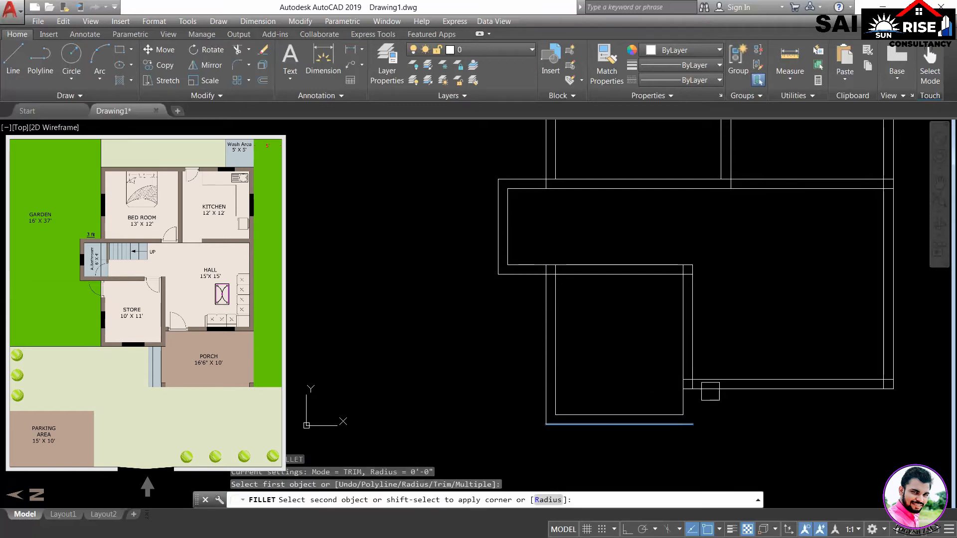
click(698, 364)
key(Return)
scroll(707, 417, down, 2)
middle_drag(714, 427, 657, 408)
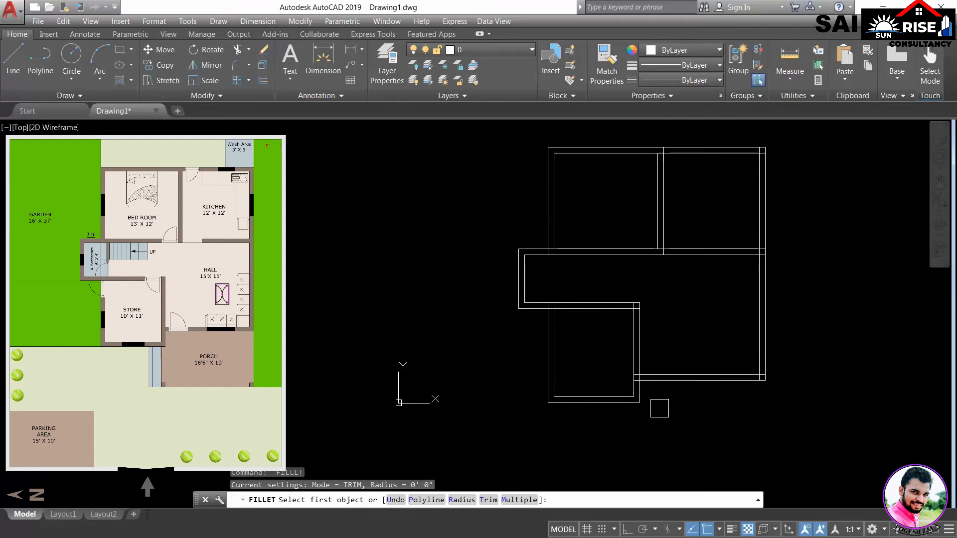
key(Escape)
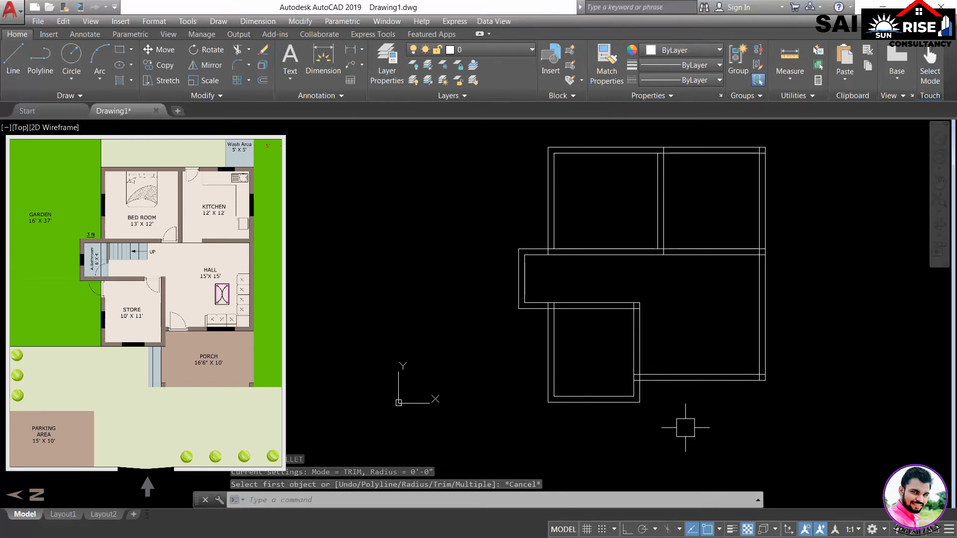
Step: Offset the hall's outer lower wall line 10' downward for the porch depth
middle_drag(686, 428, 611, 399)
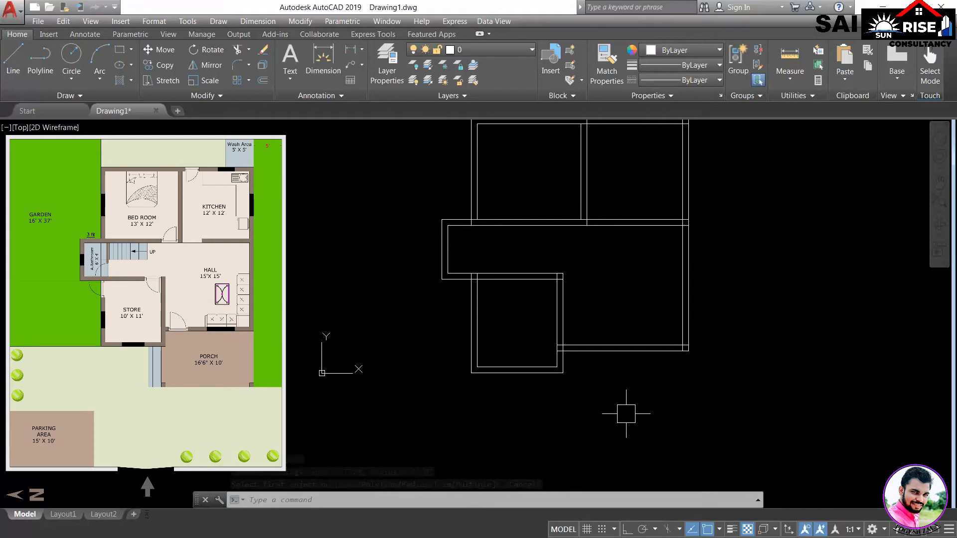
text(o)
key(Return)
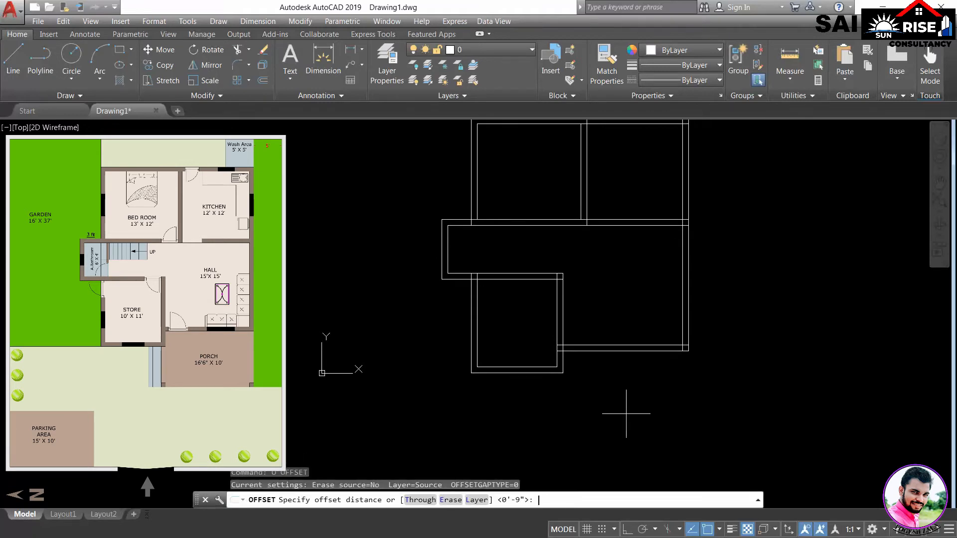
key(Return)
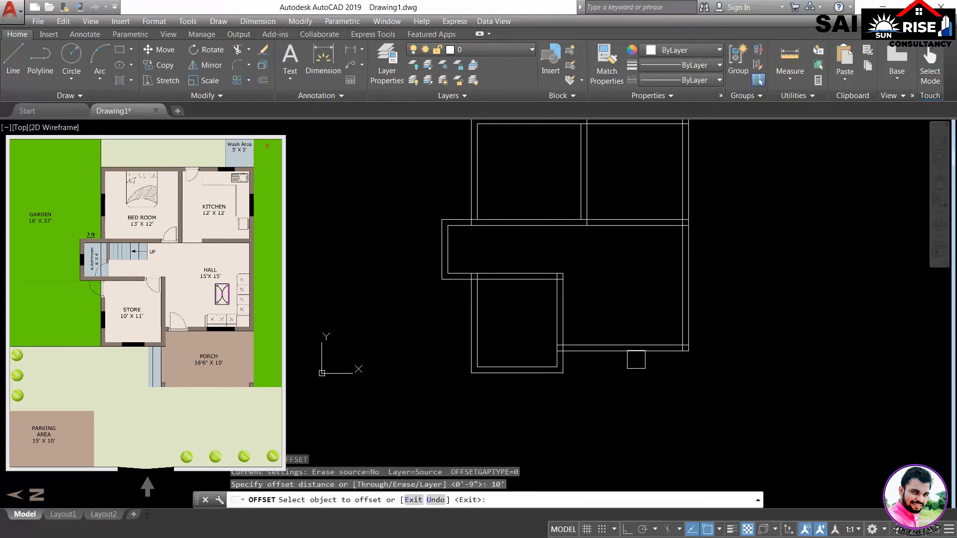
click(635, 351)
click(658, 397)
key(Return)
Step: Fillet the porch's front line with the hall's outer right wall line to form the porch's lower-right corner
text(f)
key(Return)
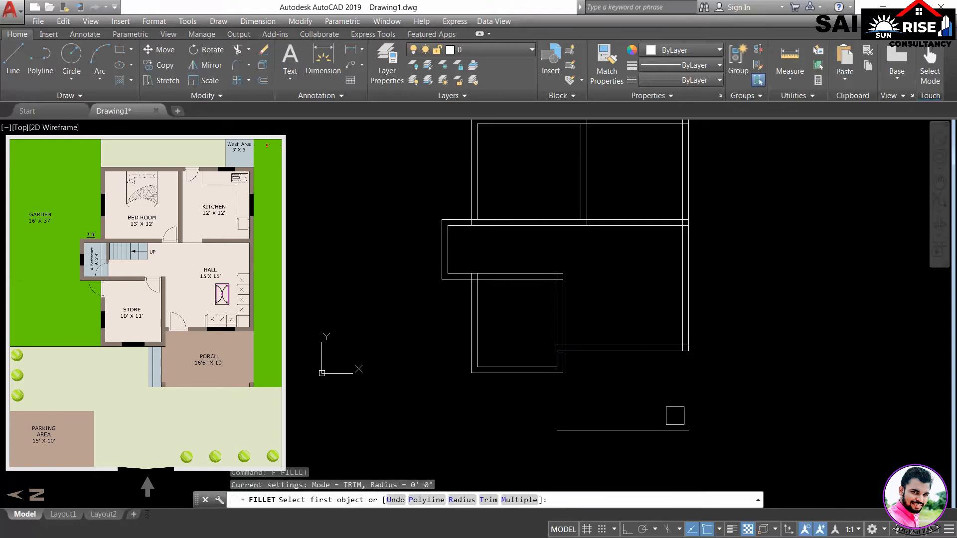
click(674, 428)
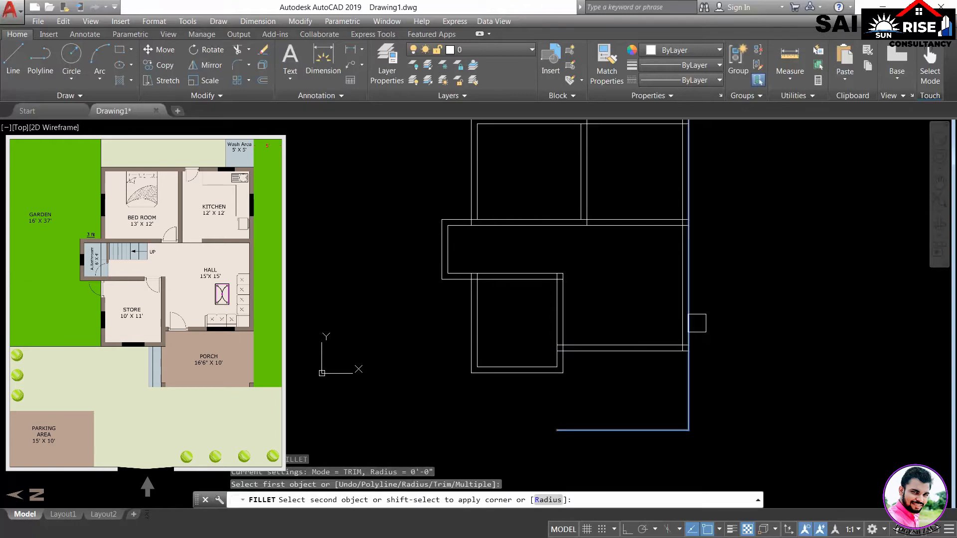
click(694, 323)
key(Return)
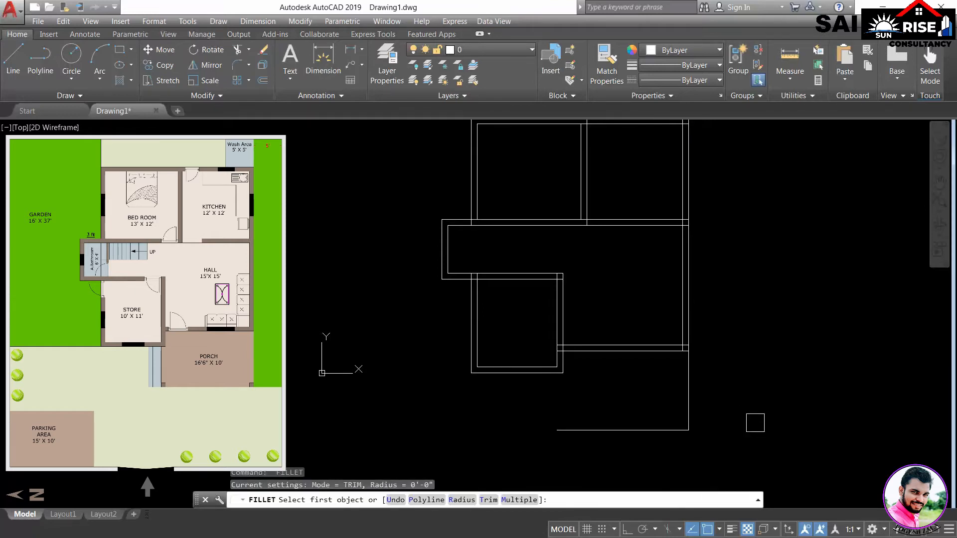
key(Escape)
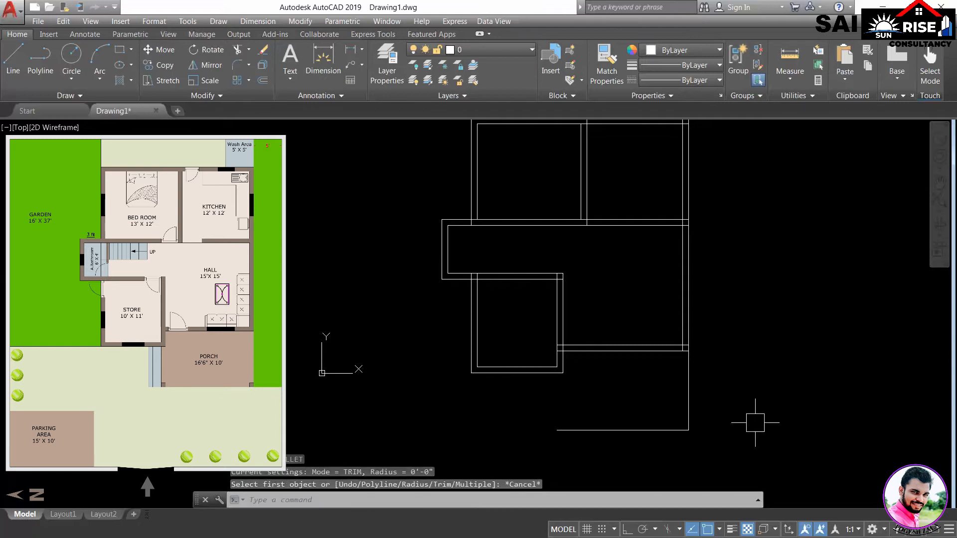
Step: Offset the extended outer right wall line 16'6" to the left to form the porch's left edge
text(o)
key(Return)
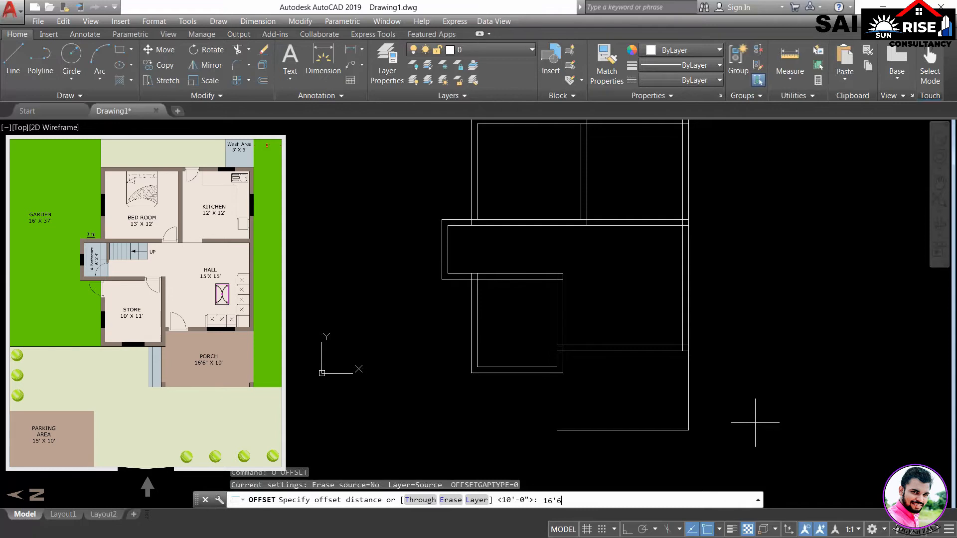
text(16'6)
key(Return)
click(693, 398)
click(617, 396)
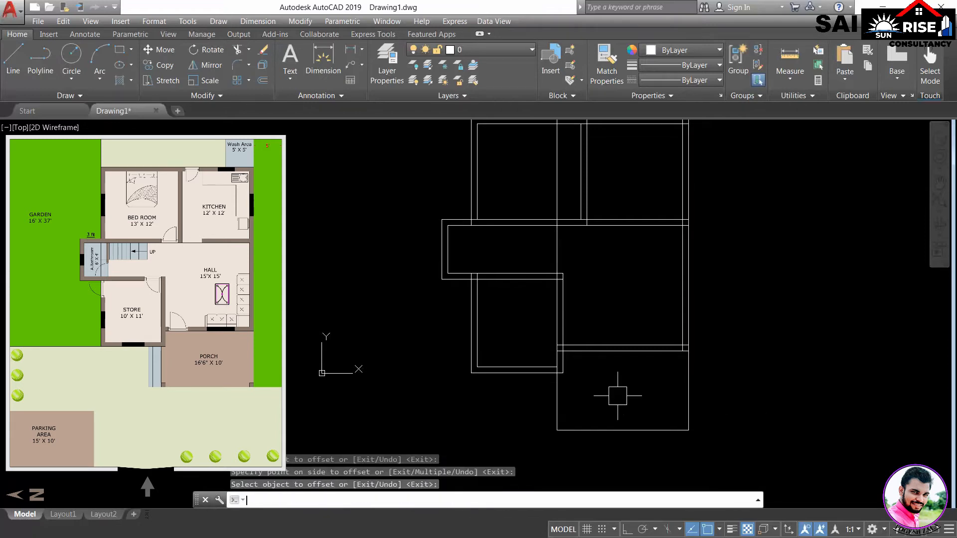
Step: Trim the part of the porch's left edge line that runs above the store's outer lower wall line
key(Return)
scroll(576, 399, up, 2)
key(Escape)
scroll(578, 403, up, 4)
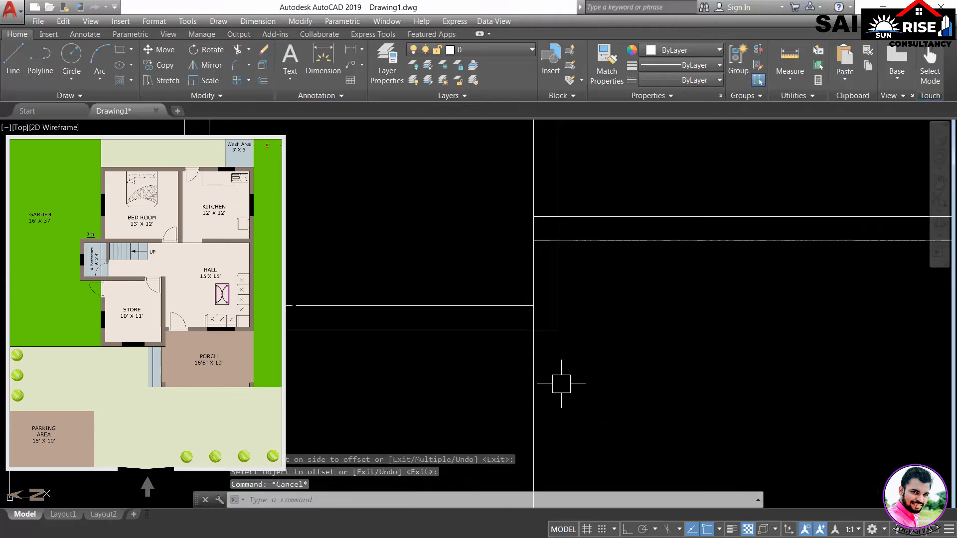
text(tr)
key(Return)
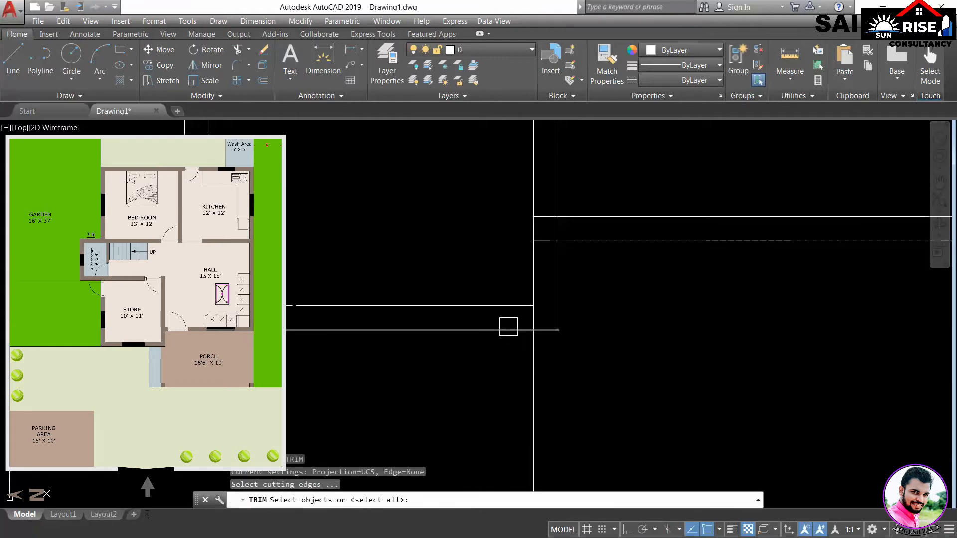
click(521, 329)
key(Return)
click(522, 327)
scroll(524, 324, up, 1)
click(534, 320)
key(Return)
scroll(558, 367, down, 3)
middle_drag(503, 316, 536, 366)
scroll(535, 367, down, 2)
scroll(576, 357, down, 1)
middle_drag(632, 377, 647, 312)
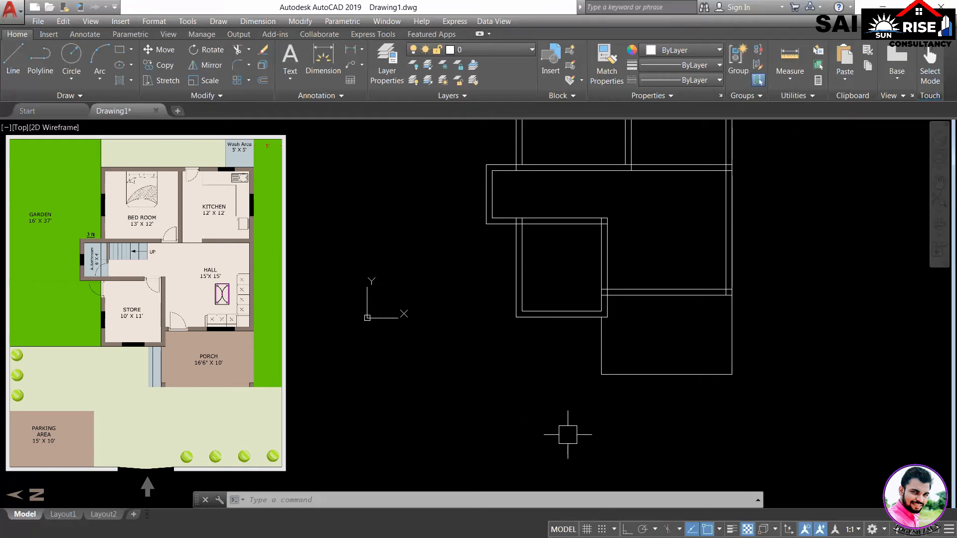
Step: Draw a 9" x 9" square for a porch pillar in the empty area below the porch
mouse_move(576, 436)
middle_down()
mouse_move(583, 410)
mouse_move(581, 427)
mouse_move(550, 416)
middle_up()
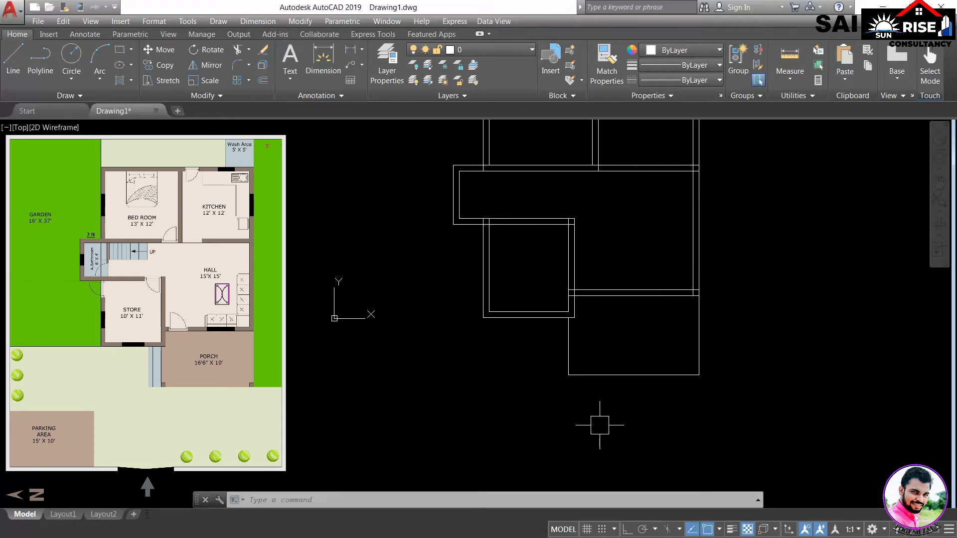
text(REC)
key(Return)
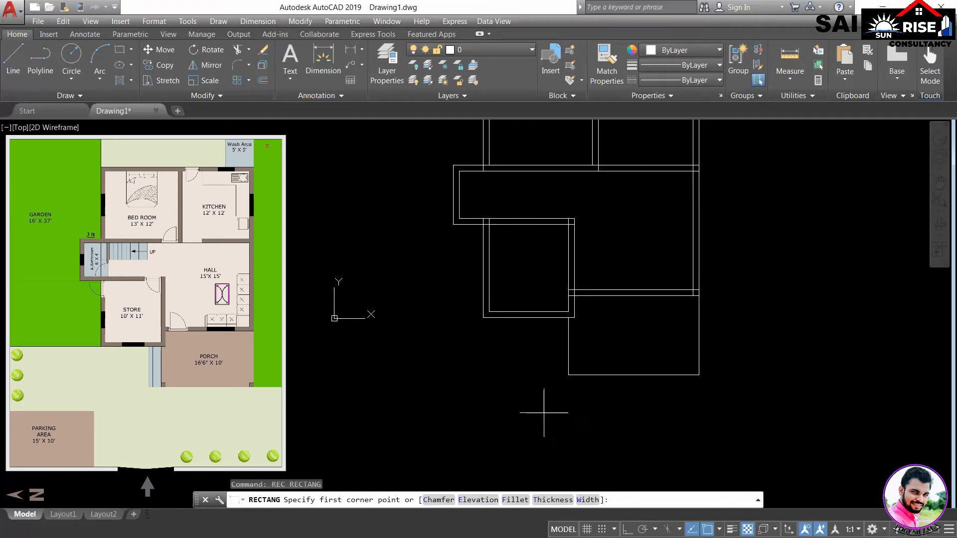
scroll(542, 409, up, 2)
click(554, 401)
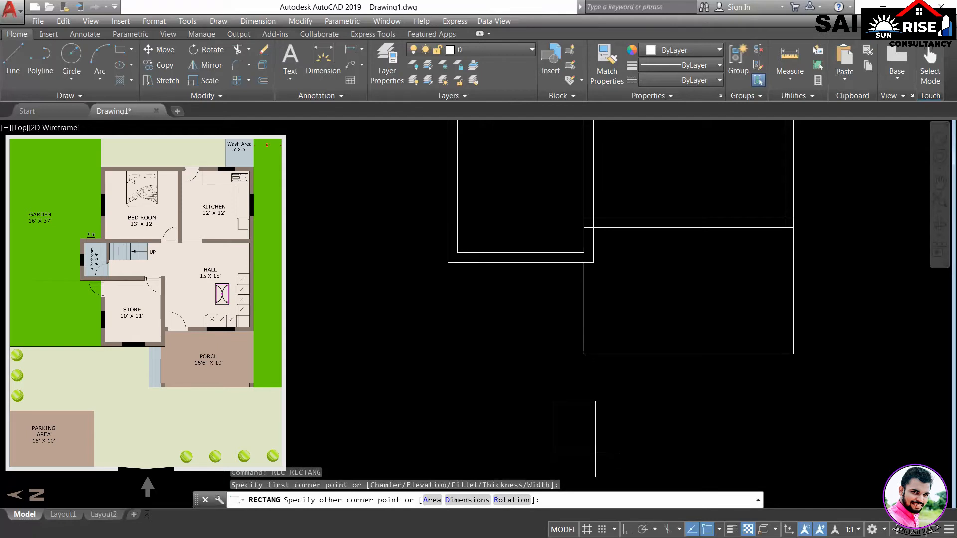
text(@9,)
key(Return)
Step: Move the pillar square by its lower-left corner onto the porch's lower-left corner
scroll(560, 396, up, 2)
click(571, 412)
text(m)
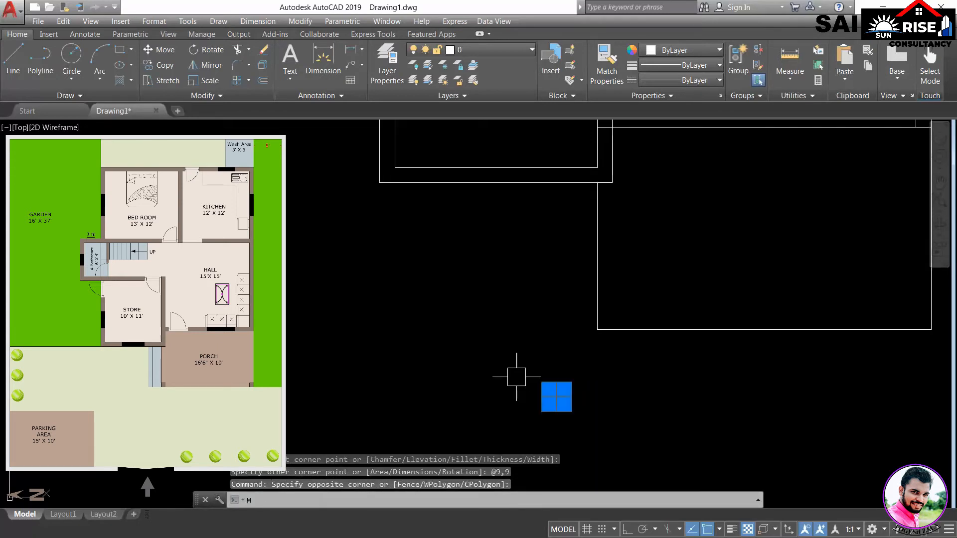
key(Return)
scroll(538, 416, up, 4)
click(563, 393)
scroll(585, 385, down, 2)
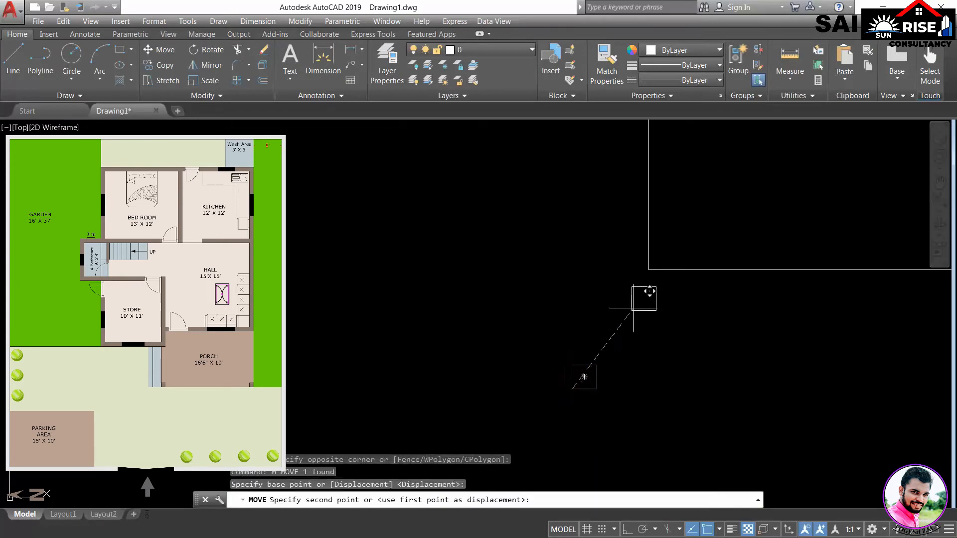
click(649, 269)
Step: Copy the pillar square by its lower-right corner to the porch's lower-right corner
middle_drag(702, 299, 367, 353)
click(337, 303)
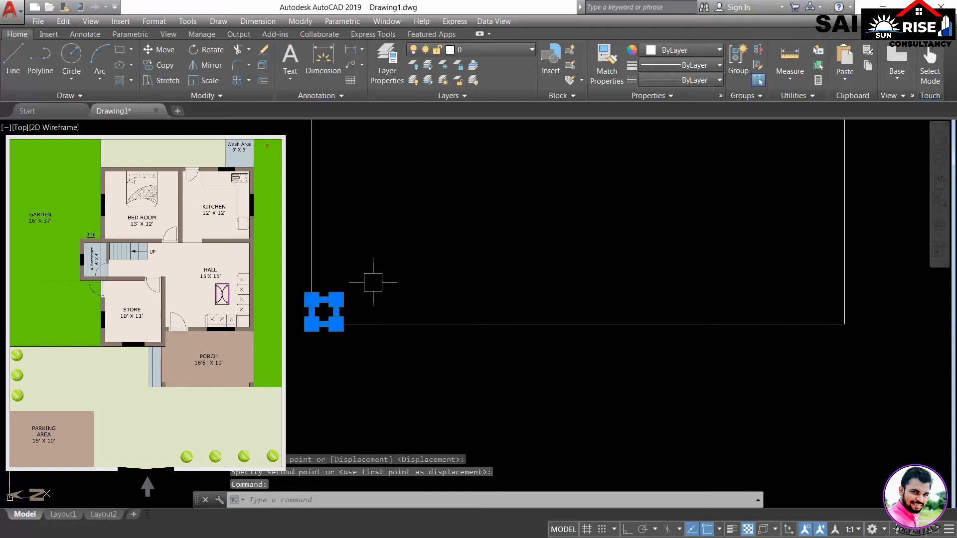
text(co)
key(Return)
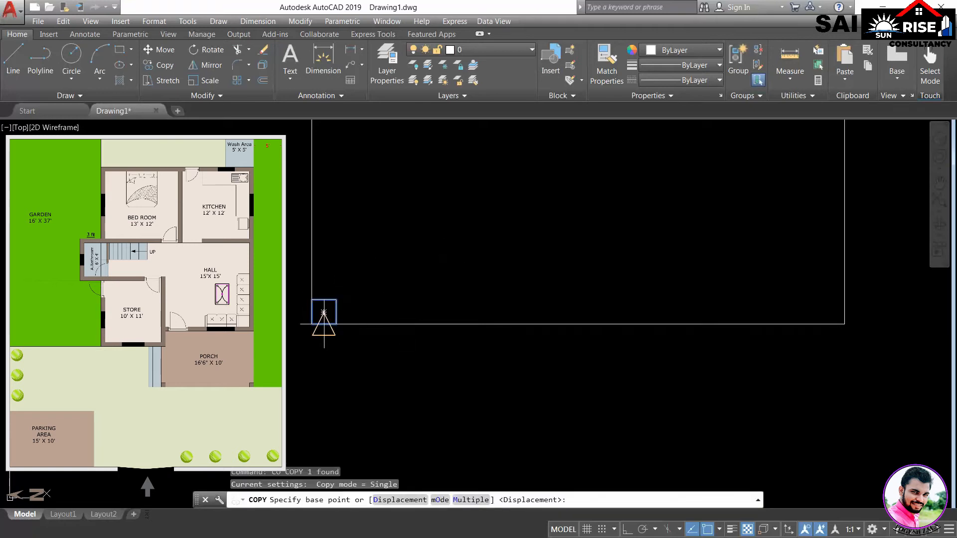
click(336, 324)
click(844, 323)
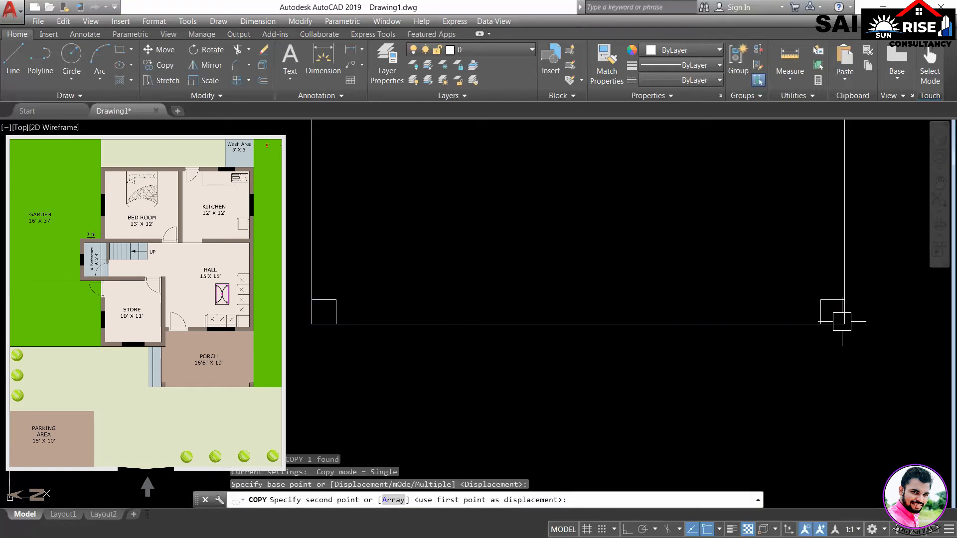
key(Return)
middle_drag(695, 367, 755, 388)
scroll(755, 392, down, 2)
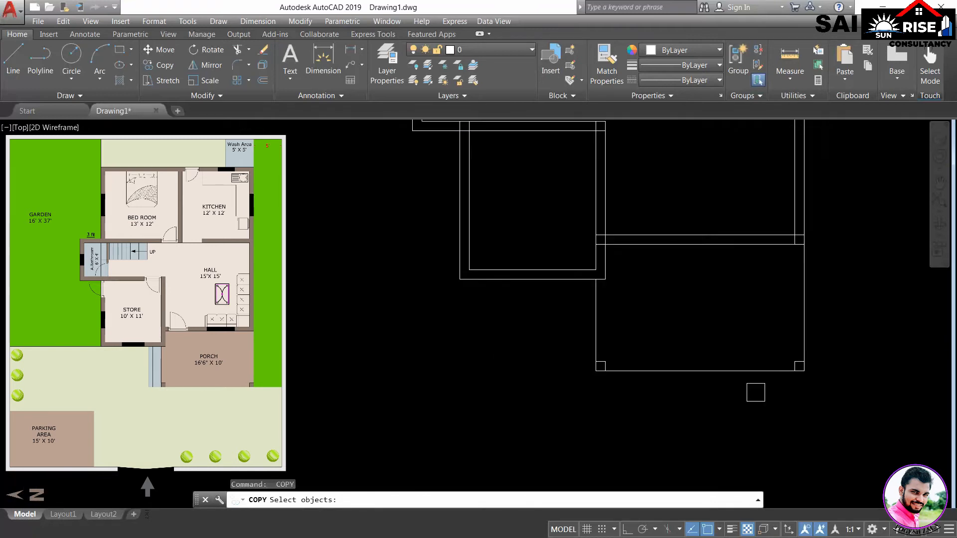
scroll(768, 348, up, 2)
scroll(776, 350, down, 2)
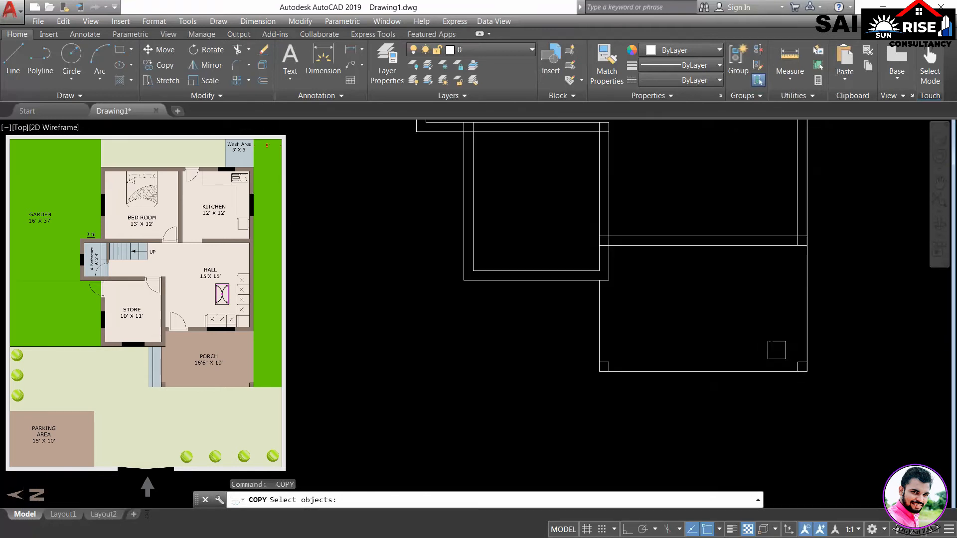
key(Escape)
Step: Delete the pillar square at the porch's lower-right corner
click(765, 324)
click(829, 401)
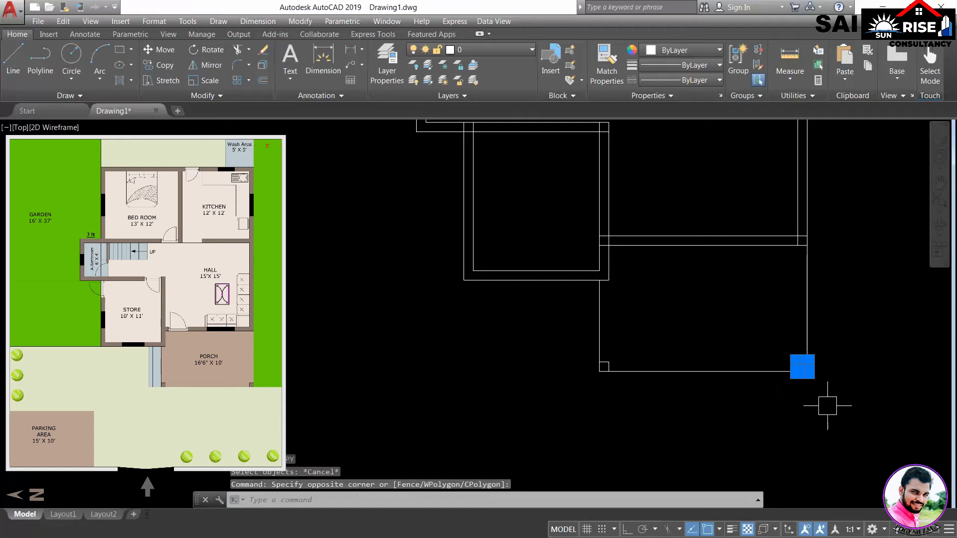
key(Delete)
Step: Mirror the lower-left pillar square about a vertical line through the midpoint of the porch's front edge, keeping the original
text(mi)
key(Return)
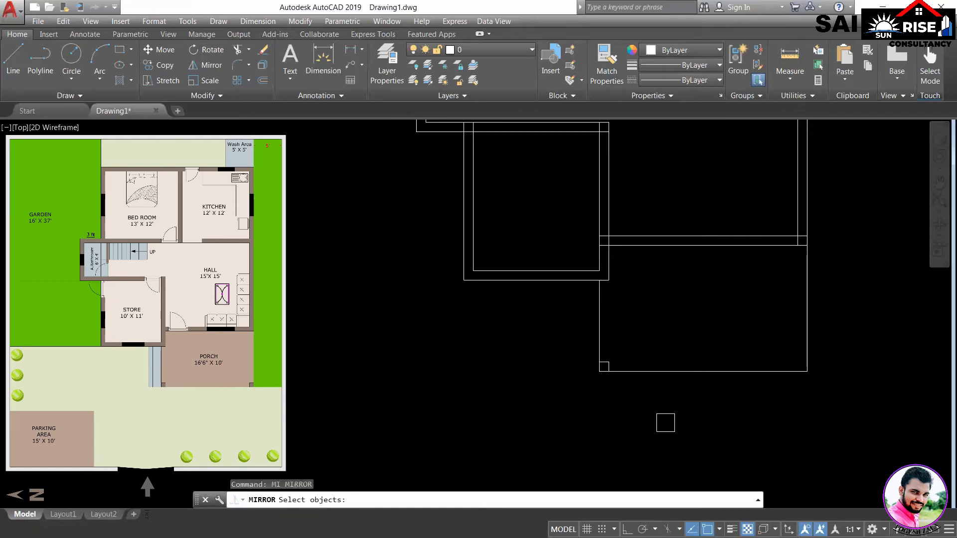
scroll(618, 372, up, 2)
click(596, 360)
key(Return)
scroll(728, 366, down, 2)
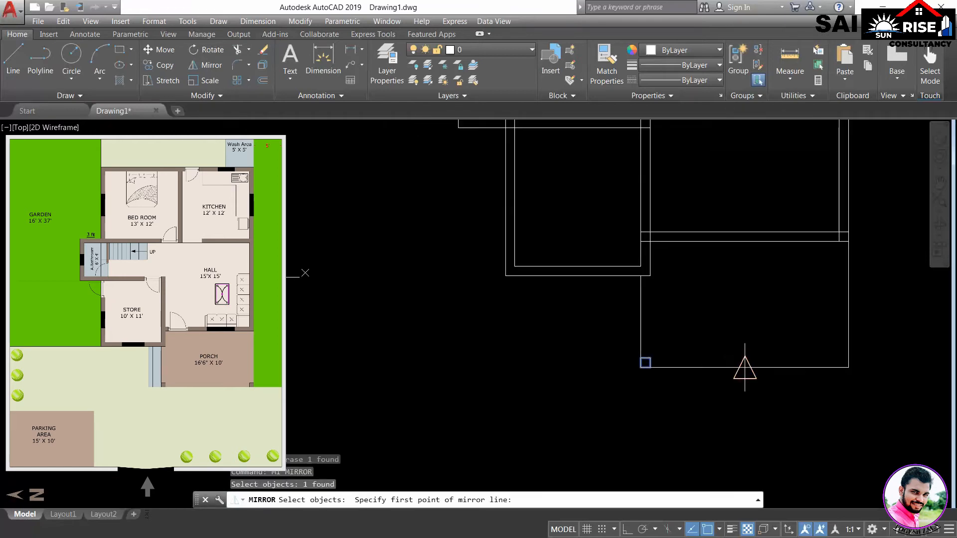
click(744, 367)
key(F7)
key(F7)
key(F8)
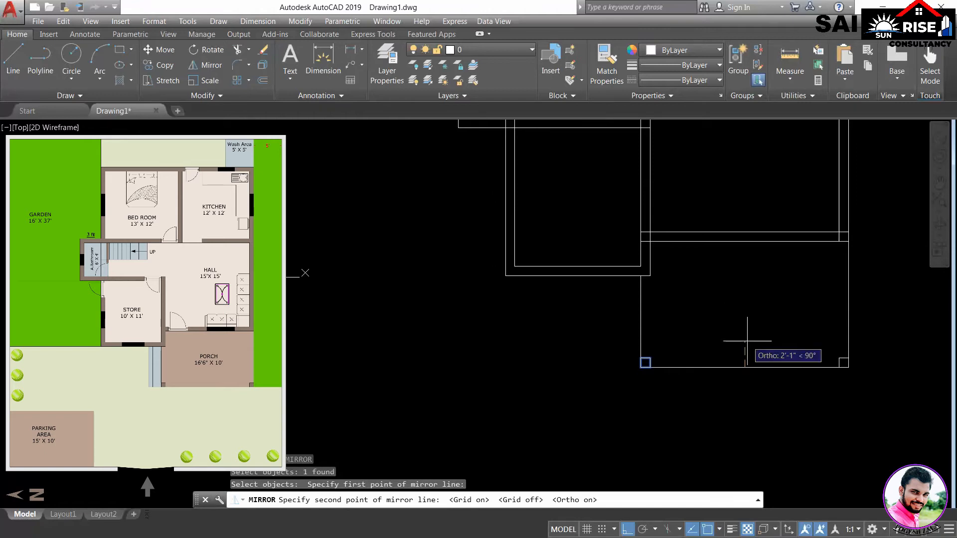
click(753, 289)
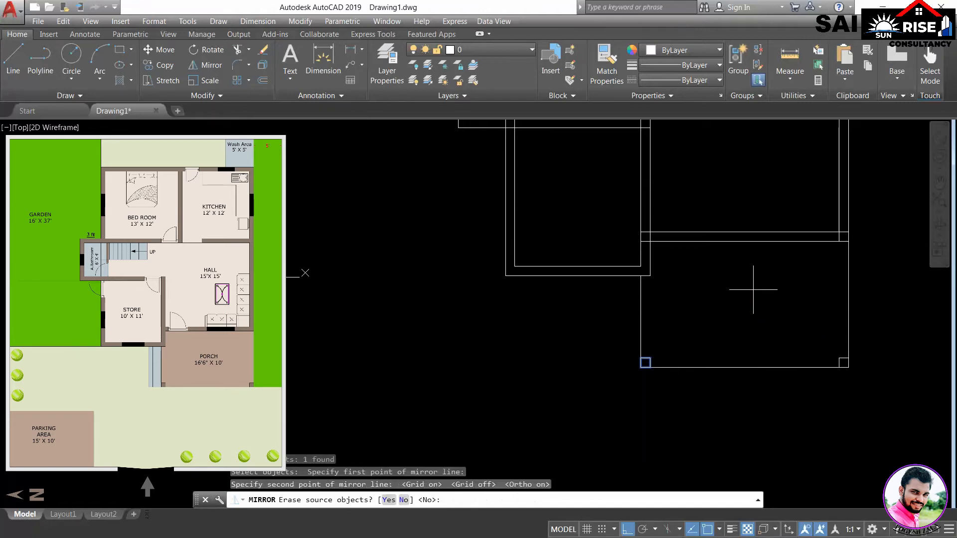
key(Return)
scroll(738, 328, down, 2)
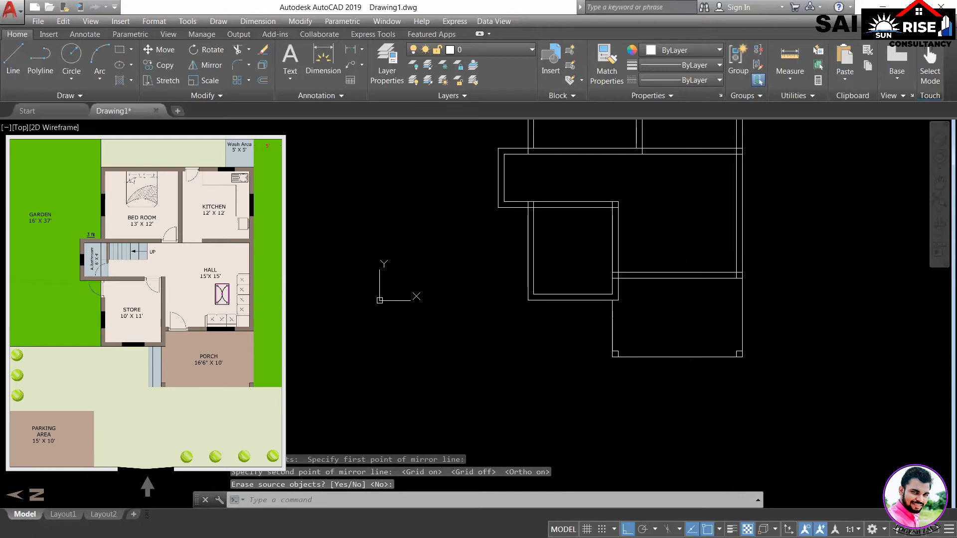
Step: Trim the overlapping wall lines at the hall's lower-right corner and where its lower wall meets the store wall
middle_drag(705, 227, 668, 330)
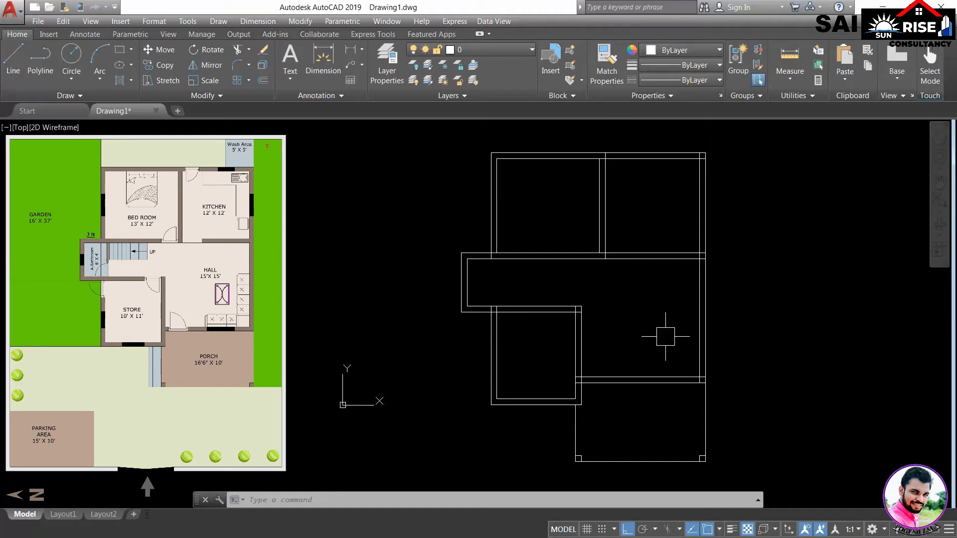
text(tr)
key(Return)
key(Return)
scroll(553, 402, up, 6)
scroll(663, 339, up, 2)
click(671, 303)
click(687, 281)
scroll(687, 282, down, 4)
scroll(694, 341, up, 4)
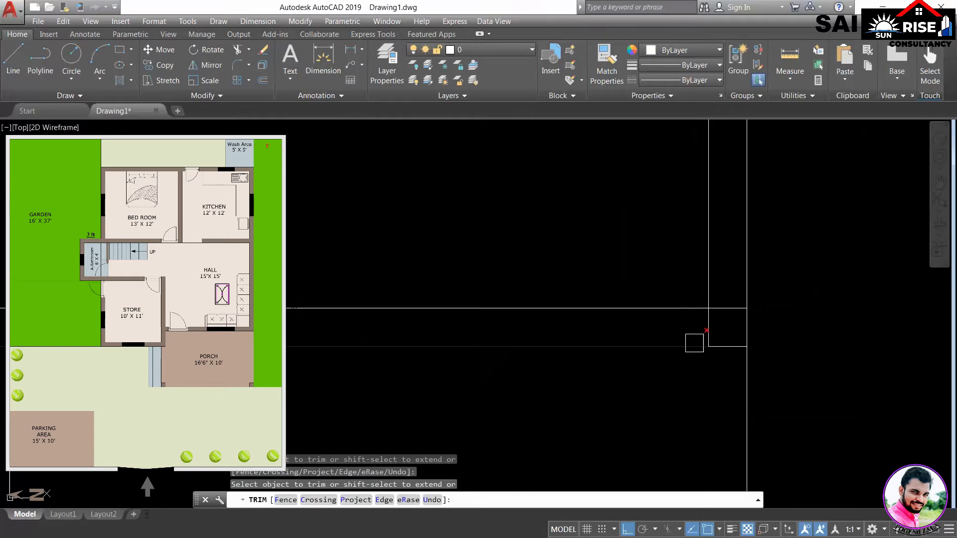
scroll(698, 289, down, 3)
scroll(617, 273, up, 4)
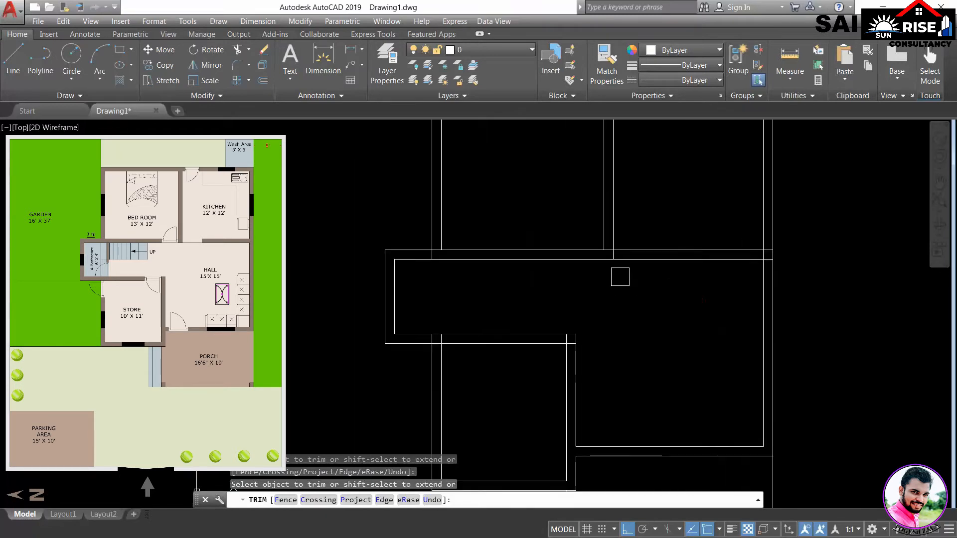
Step: Trim the overlapping wall lines where the bedroom, kitchen and store walls join the walls of the hall and staircase area
scroll(584, 209, down, 3)
scroll(598, 263, up, 3)
click(551, 232)
scroll(564, 252, down, 3)
scroll(578, 269, up, 3)
click(600, 253)
click(573, 249)
click(583, 272)
scroll(585, 286, down, 5)
scroll(723, 241, up, 3)
scroll(667, 274, up, 2)
click(695, 274)
Step: Trim the overlapping wall lines at the kitchen's upper-right corner and at the upper end of the bedroom-kitchen partition
scroll(685, 262, down, 4)
scroll(692, 260, up, 5)
click(740, 238)
click(750, 252)
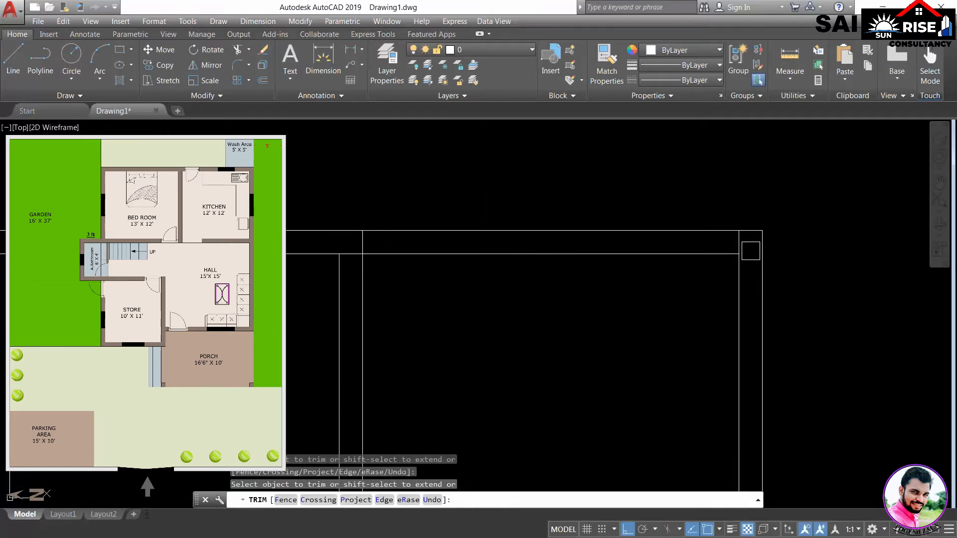
click(349, 282)
middle_drag(347, 284, 500, 293)
scroll(495, 272, up, 4)
click(509, 258)
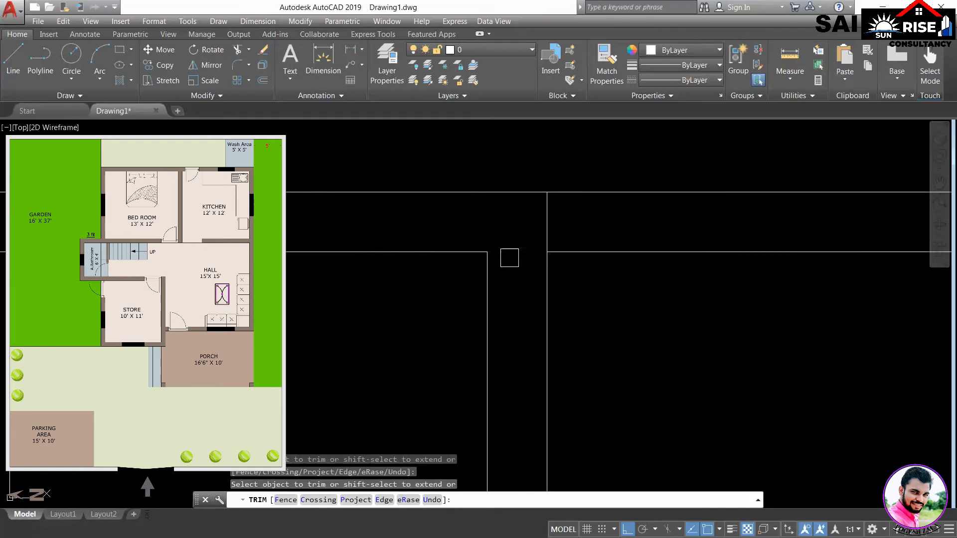
click(502, 276)
scroll(505, 279, down, 5)
middle_drag(546, 349, 566, 244)
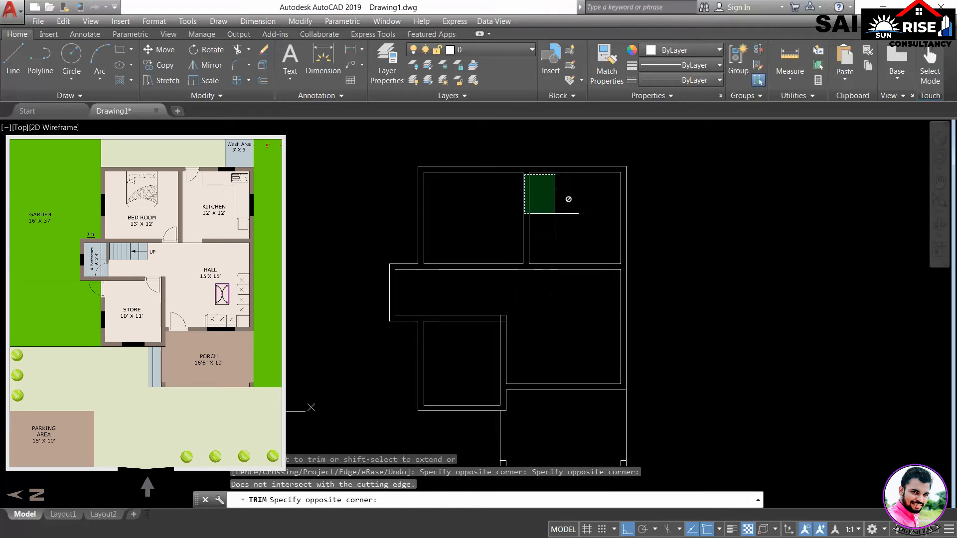
scroll(513, 181, up, 4)
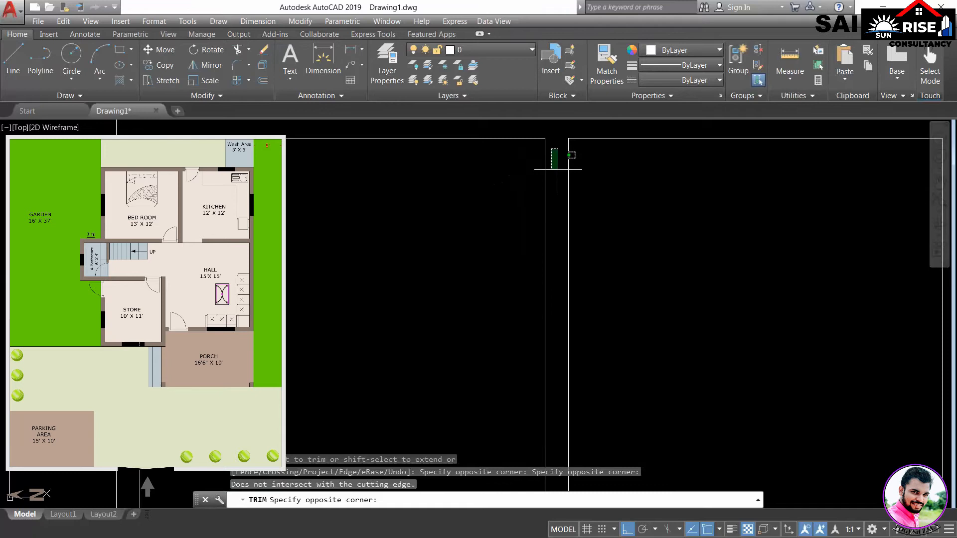
click(562, 186)
Step: Trim the leftover wall line segment at the store's upper-right corner and finish trimming
scroll(562, 186, down, 2)
middle_drag(628, 366, 619, 276)
scroll(526, 315, up, 6)
click(479, 307)
scroll(678, 326, down, 5)
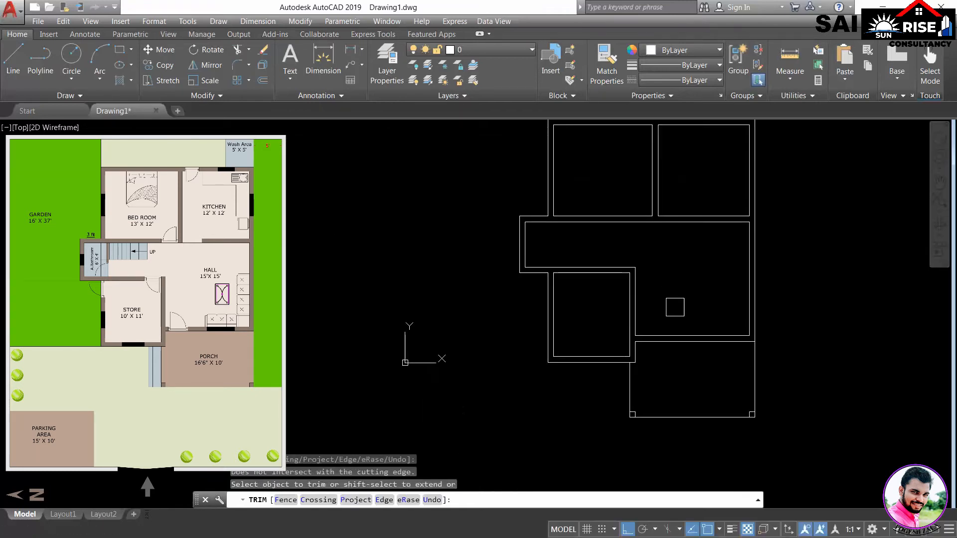
key(Return)
Step: Draw a short vertical line across the thickness of the hall's lower wall at its left end
middle_drag(815, 376, 810, 412)
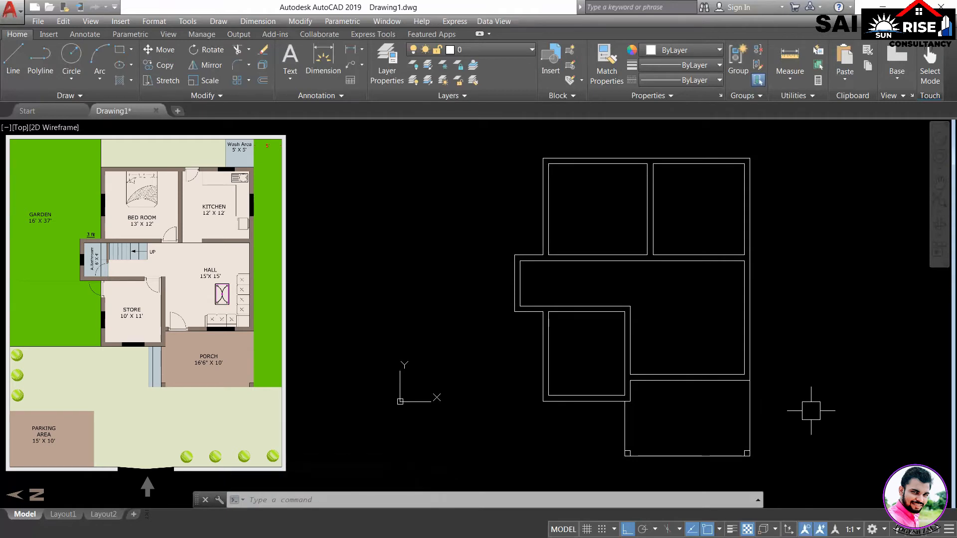
text(L)
key(Return)
scroll(640, 392, up, 5)
click(599, 325)
click(669, 406)
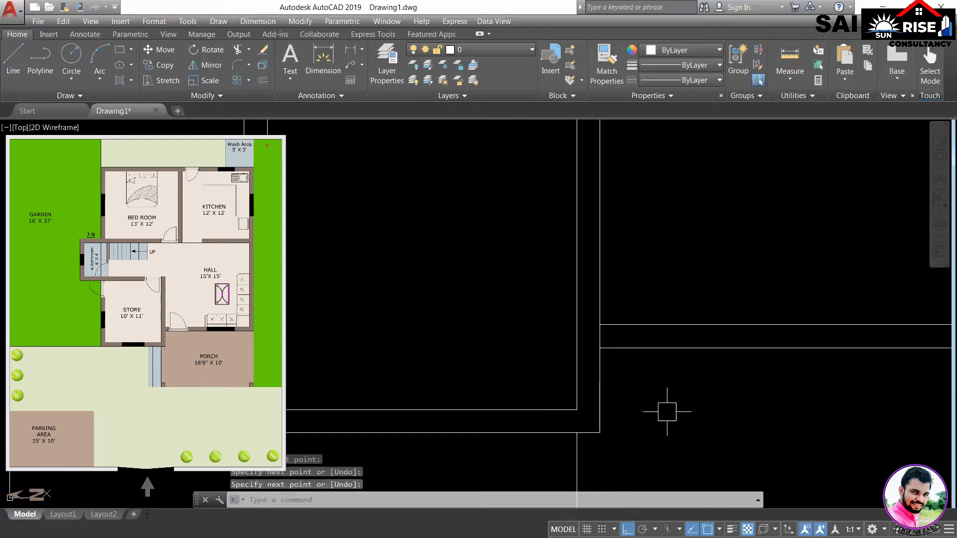
Step: Offset the short line across the hall's lower wall 6" to the right and delete the original line
text(0)
key(Return)
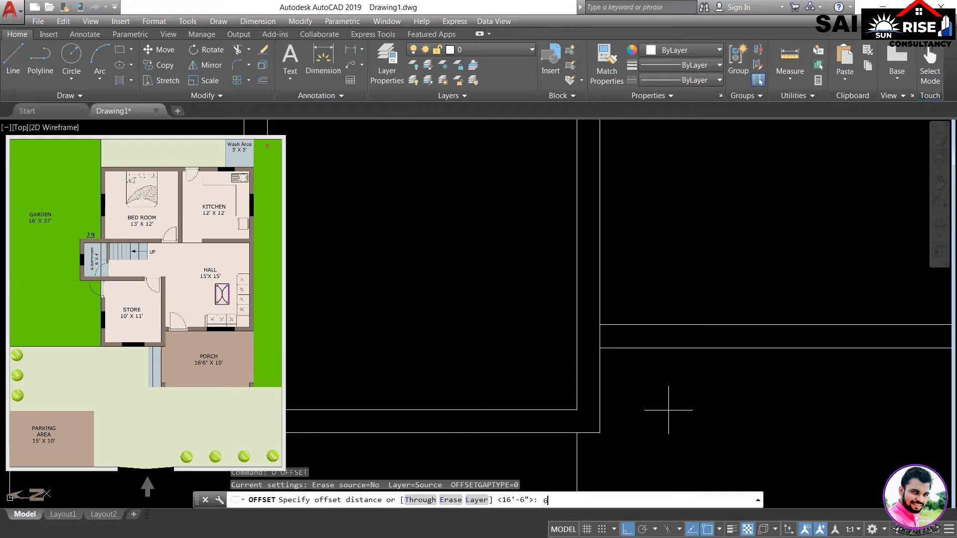
text(6)
key(Return)
scroll(600, 339, up, 4)
click(593, 331)
click(604, 331)
key(Return)
click(593, 331)
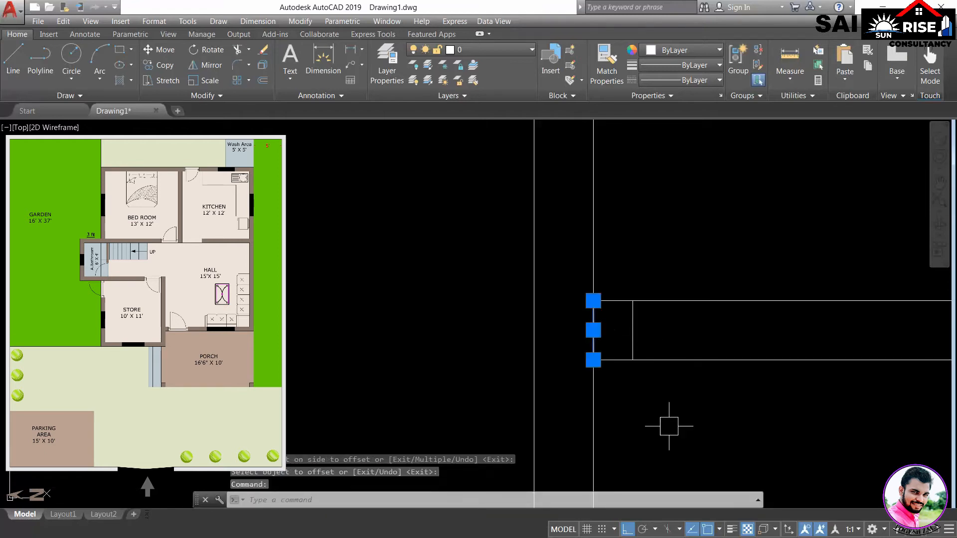
key(Delete)
Step: Offset the short jamb line in the hall's lower wall 3'6" to the right to mark the door opening's width
scroll(679, 442, down, 4)
middle_drag(679, 442, 593, 384)
scroll(665, 427, down, 3)
middle_drag(666, 427, 636, 397)
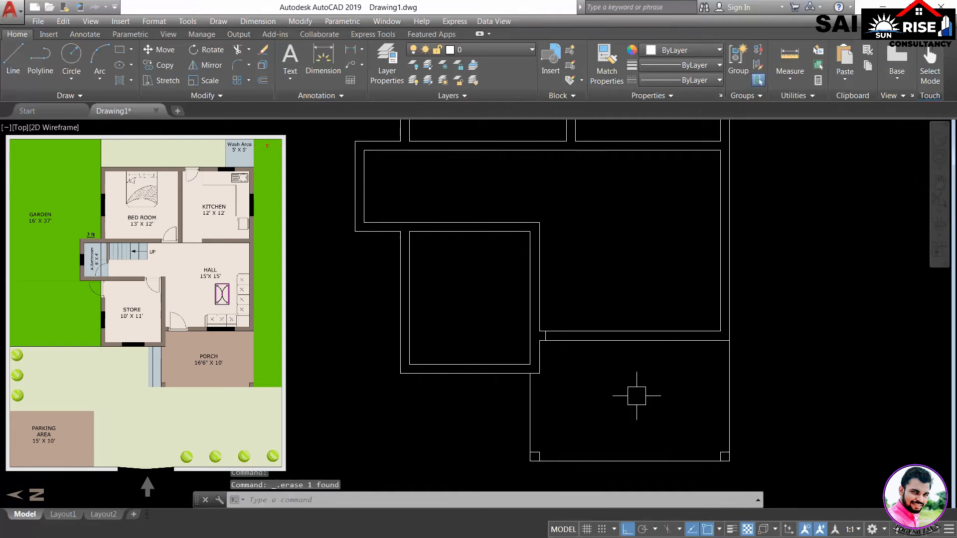
scroll(637, 397, down, 2)
middle_drag(632, 397, 557, 366)
middle_drag(587, 297, 593, 320)
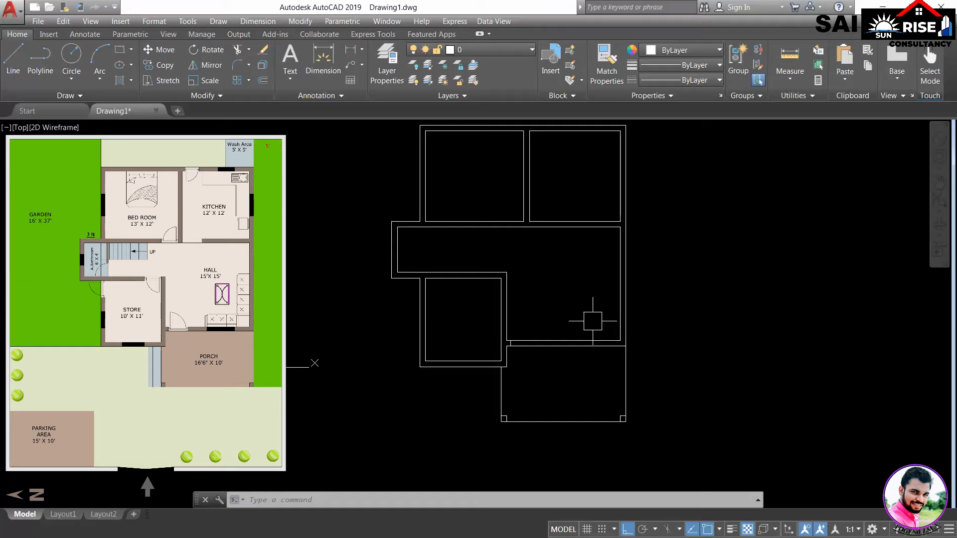
text(o)
key(Return)
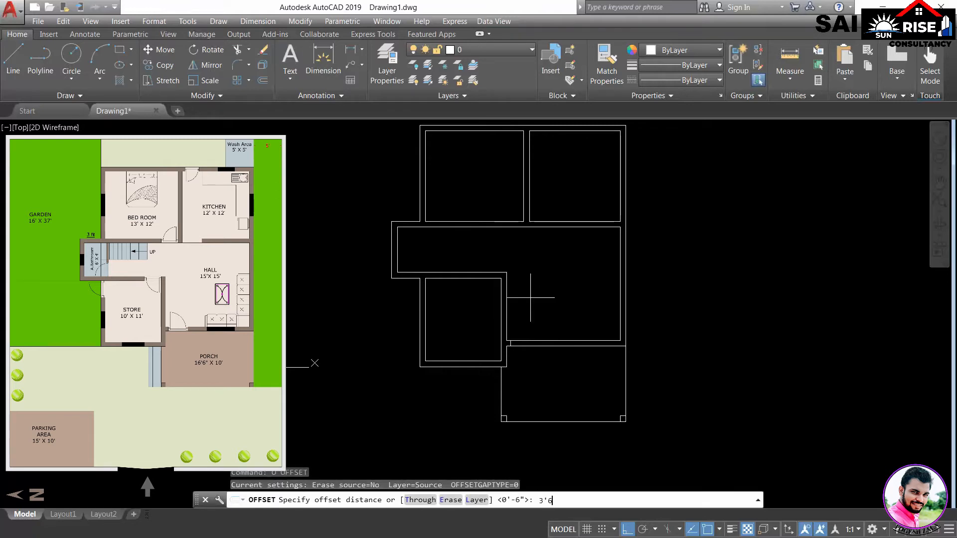
text(3'6)
key(Return)
scroll(507, 344, up, 5)
click(492, 343)
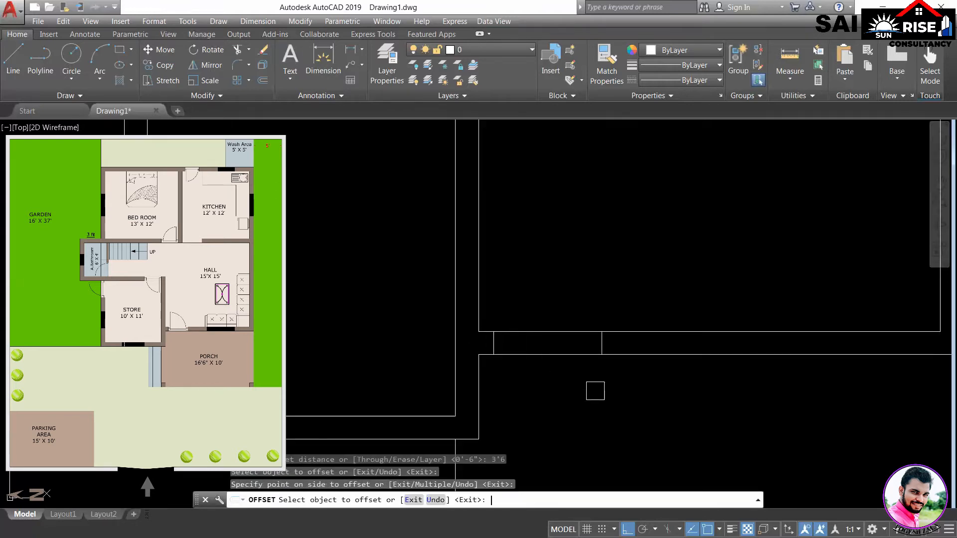
Step: Trim the wall lines between the two jamb lines in the hall's lower wall to open the entrance
click(594, 389)
key(Return)
text(tr)
key(Return)
key(Return)
click(551, 423)
click(513, 299)
scroll(556, 340, down, 6)
scroll(564, 232, up, 3)
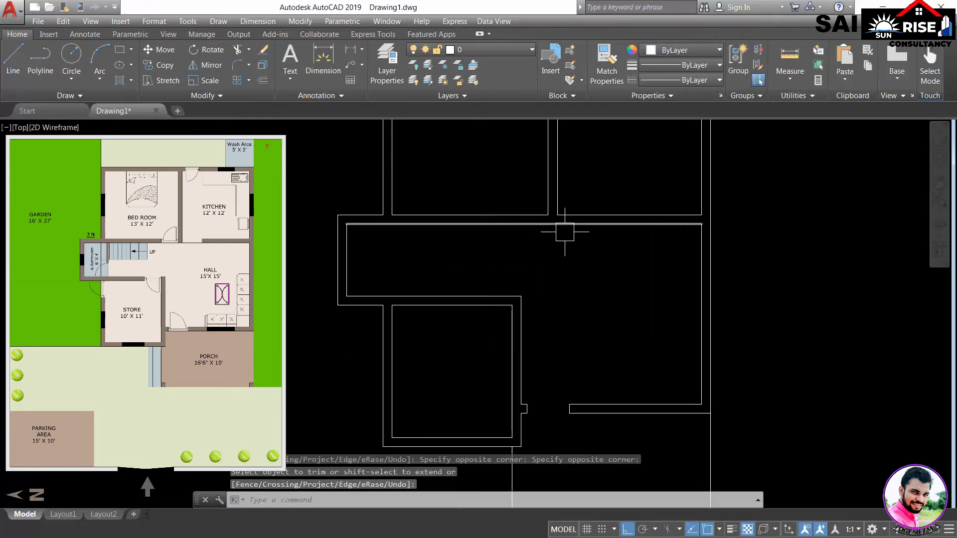
scroll(564, 241, up, 2)
key(Escape)
Step: Continue both faces of the bedroom-kitchen partition across the hall's upper wall with two short vertical lines
text(l)
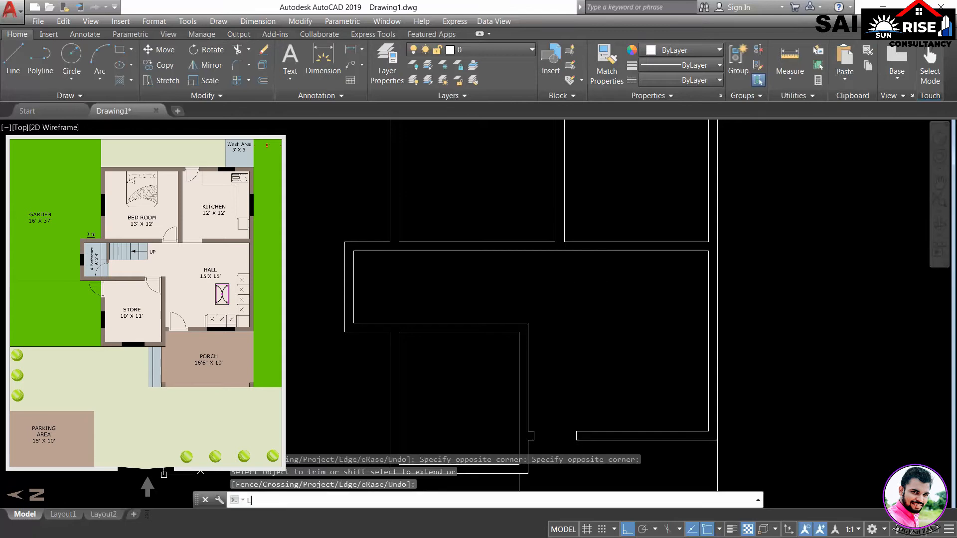
key(Return)
scroll(566, 247, up, 1)
click(557, 231)
click(556, 245)
key(Return)
key(Return)
click(542, 230)
click(542, 245)
key(Return)
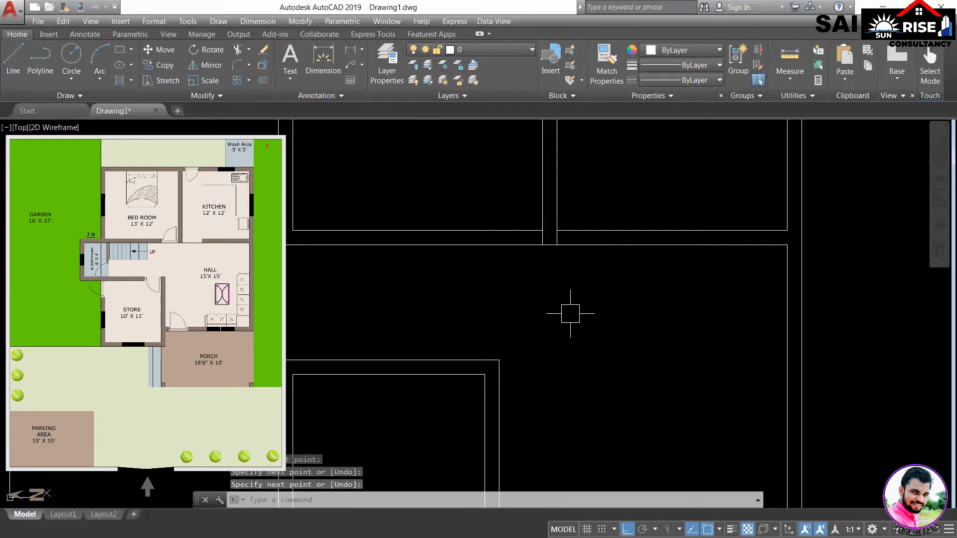
Step: Offset the partition's right-hand short line 3'6" to the right to mark the kitchen opening in the hall's upper wall
text(o)
key(Return)
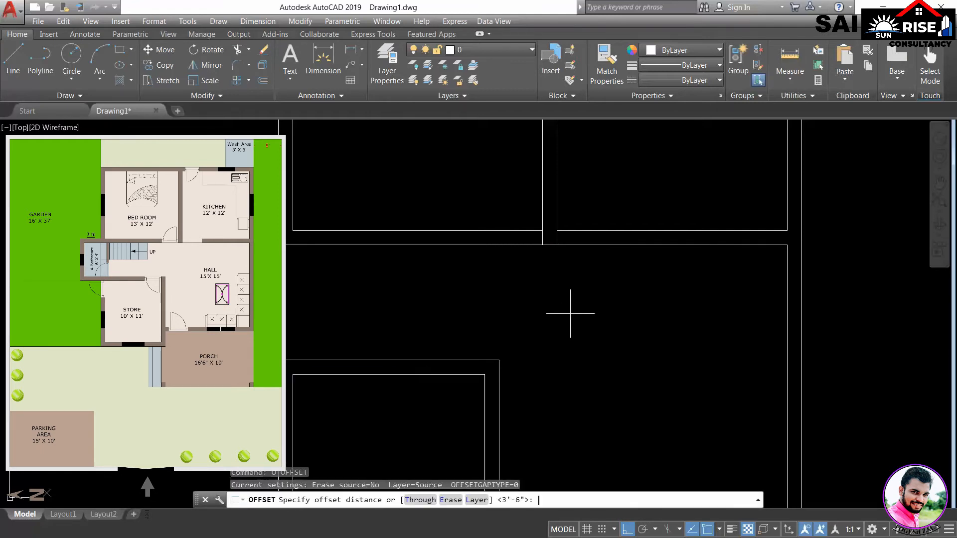
text(3'6)
key(Return)
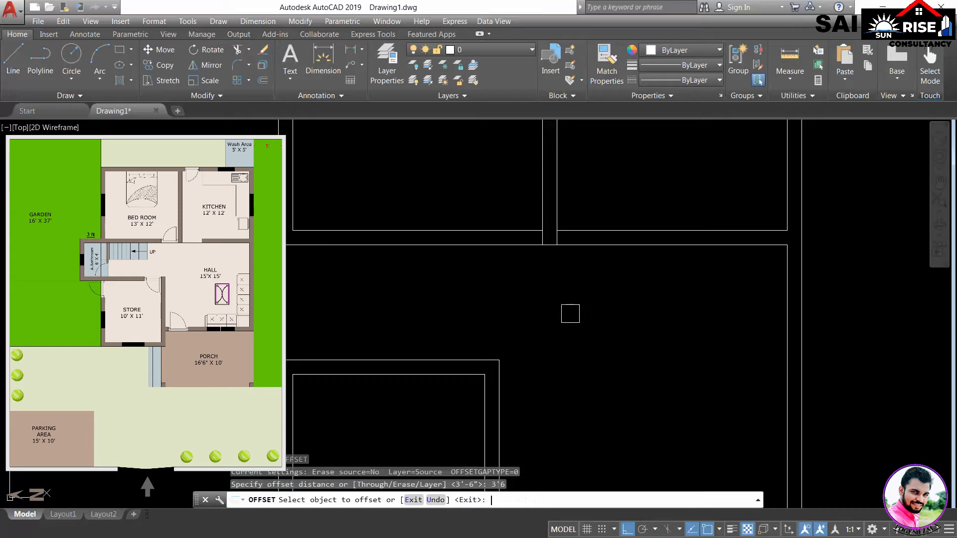
scroll(579, 264, up, 2)
click(522, 209)
click(588, 202)
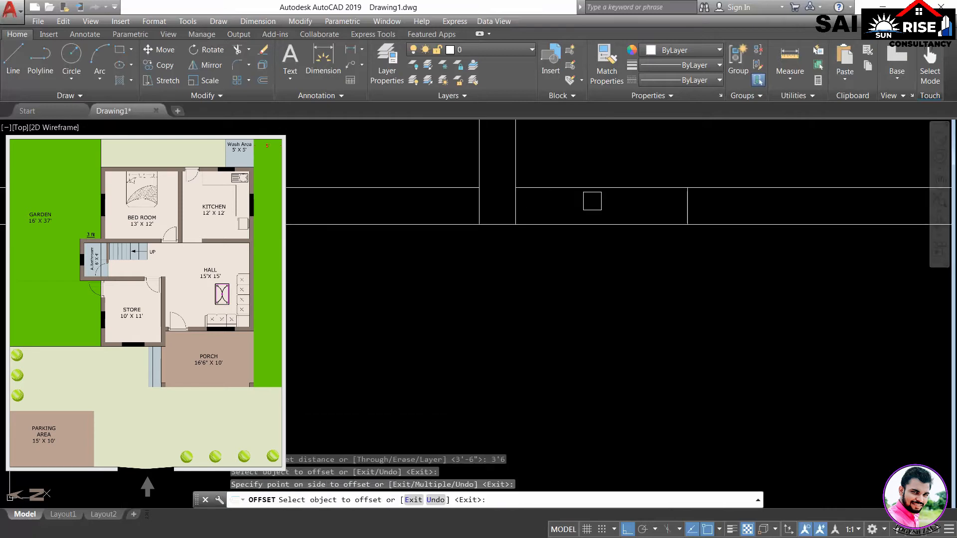
key(Return)
Step: Offset the partition's left-hand short line 3' to the left to mark the bedroom door opening
scroll(604, 345, down, 1)
mouse_move(584, 361)
middle_down()
mouse_move(537, 383)
mouse_move(530, 352)
middle_up()
text(o)
key(Return)
key(Escape)
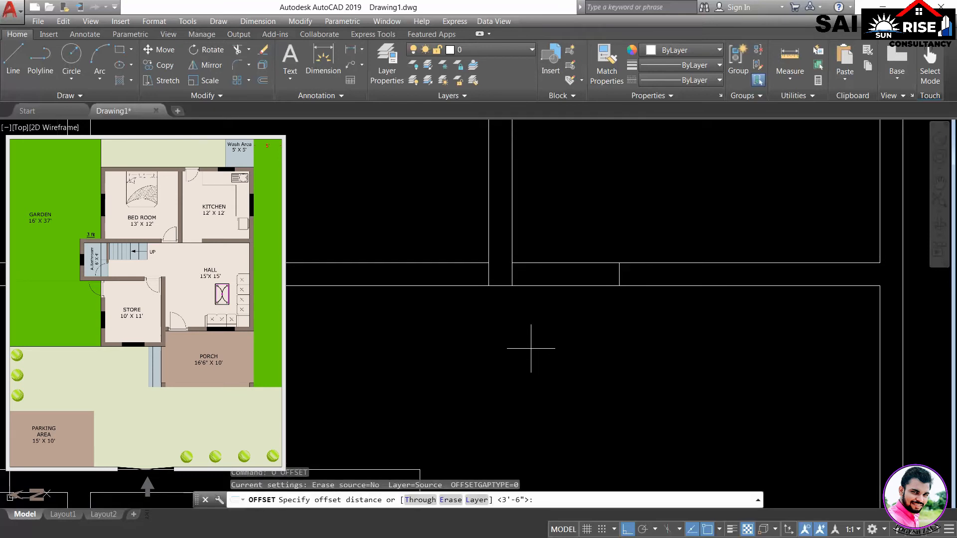
text(')
key(Return)
scroll(476, 304, up, 2)
click(496, 269)
click(438, 259)
key(Return)
Step: Draw a short vertical line across the store's upper wall at the room's inner upper-right corner
scroll(457, 300, down, 4)
middle_drag(489, 364, 515, 293)
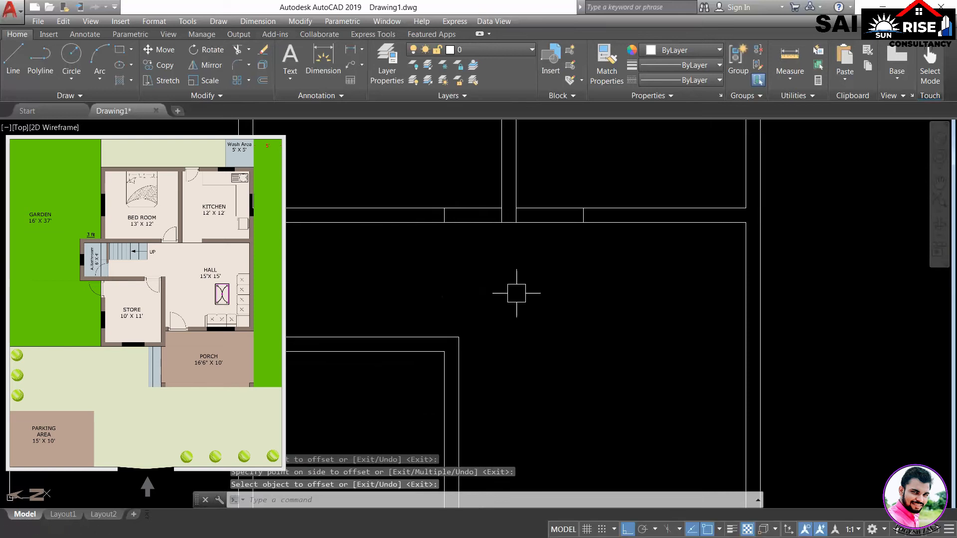
text(l)
key(Return)
scroll(406, 376, up, 2)
click(469, 334)
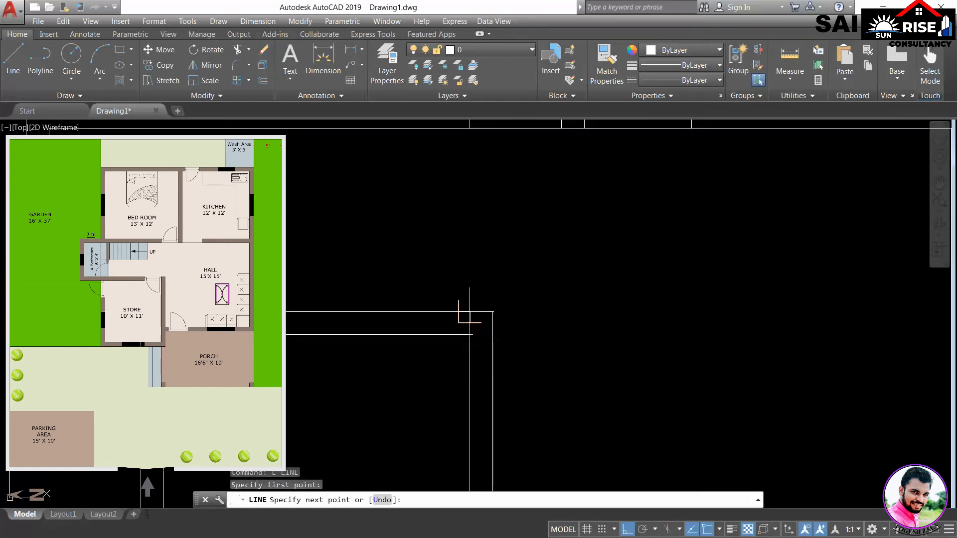
click(470, 312)
key(Return)
Step: Offset the short line across the store's upper wall 3' to the left to mark the door opening
text(o)
key(Return)
text(3')
key(Return)
scroll(474, 327, up, 2)
click(467, 326)
click(449, 328)
key(Return)
Step: Trim the wall lines between the jambs to open the store, bedroom and kitchen doorways
text(tr)
key(Return)
key(Return)
click(407, 396)
click(386, 280)
scroll(387, 280, down, 2)
middle_drag(387, 279, 411, 398)
click(510, 267)
click(500, 186)
click(629, 285)
click(627, 193)
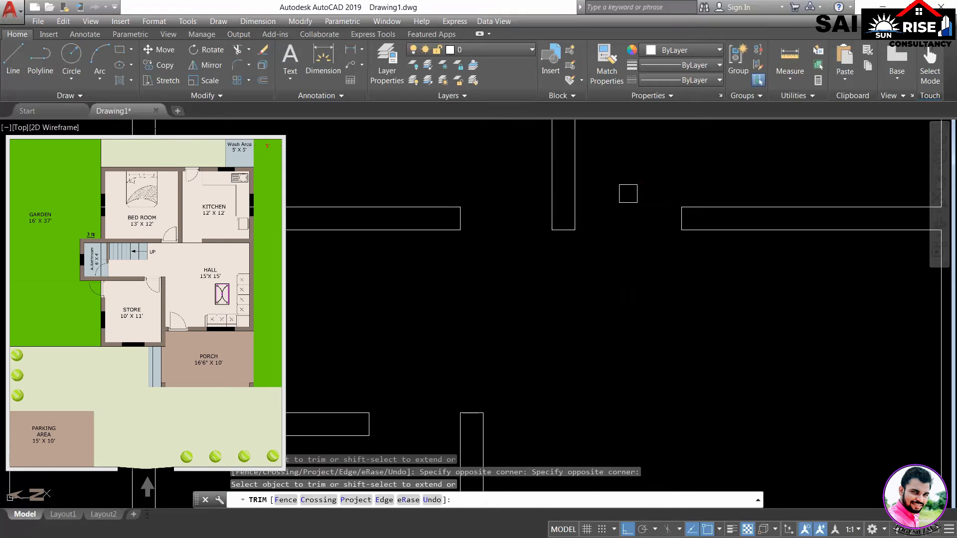
key(Return)
Step: Draw a short horizontal line across the top end of the store's left wall
scroll(588, 299, down, 2)
middle_drag(612, 343, 559, 308)
scroll(538, 307, down, 1)
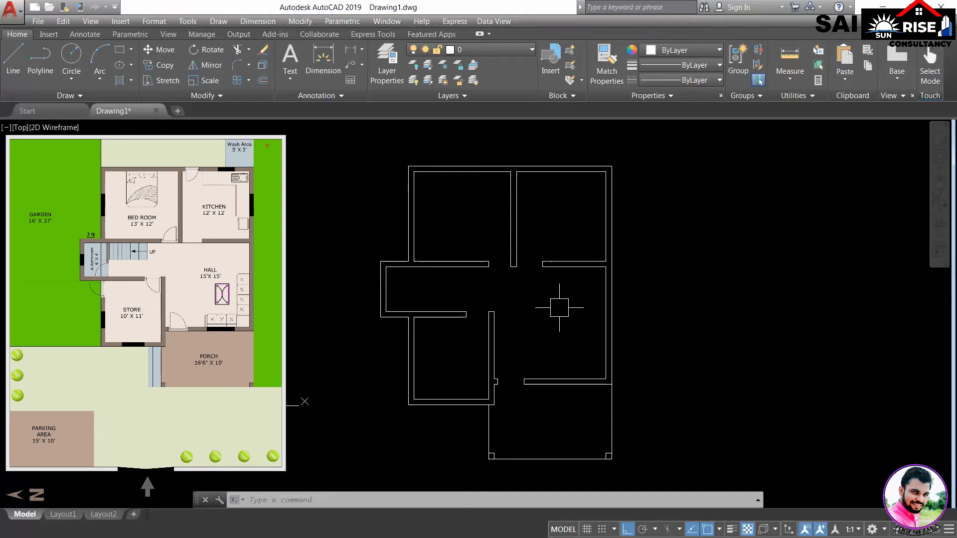
mouse_move(559, 307)
middle_down()
mouse_move(684, 304)
mouse_move(680, 294)
mouse_move(711, 314)
middle_up()
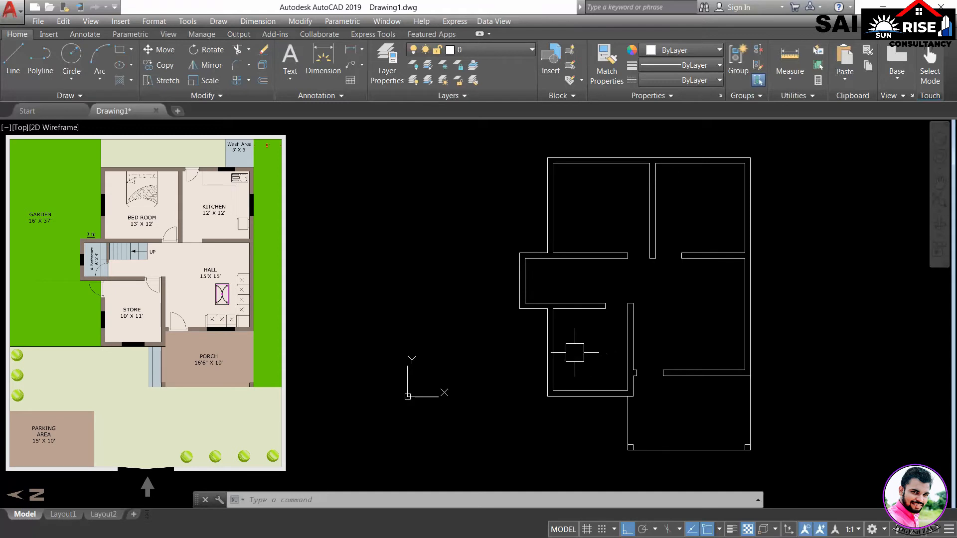
text(l)
key(Return)
scroll(552, 313, up, 6)
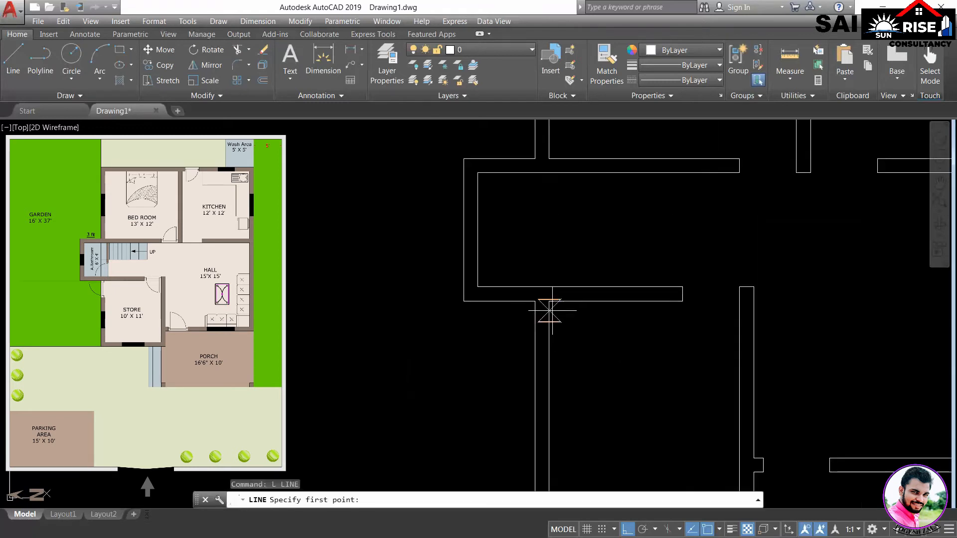
click(533, 295)
scroll(538, 310, up, 2)
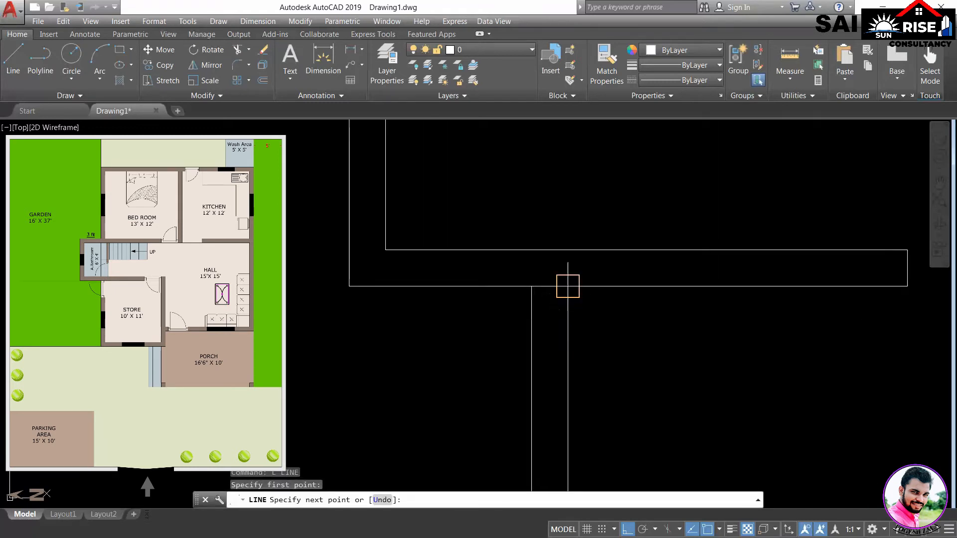
click(567, 286)
key(Return)
Step: Offset the short line at the top of the store's left wall 3' downward to mark a door opening
text(o)
key(Return)
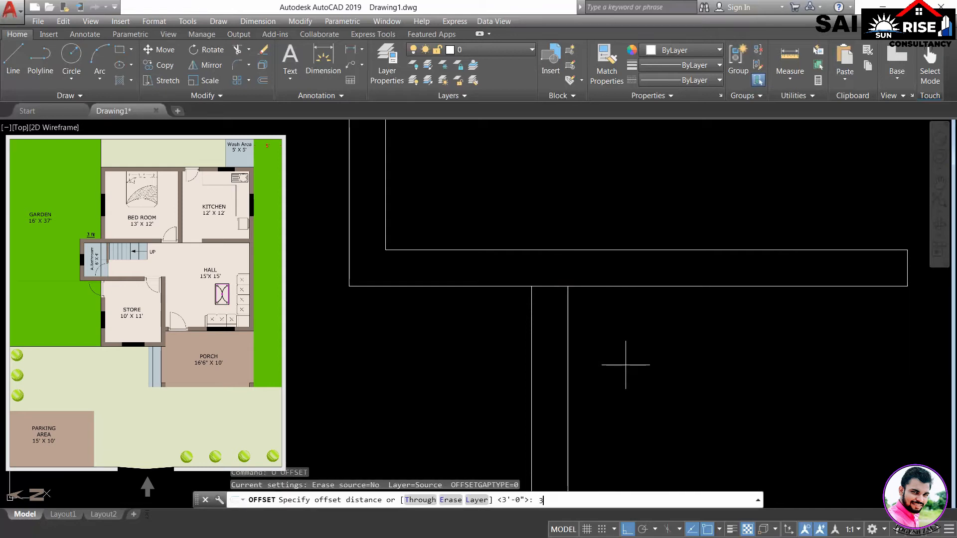
key(Return)
click(536, 287)
click(645, 401)
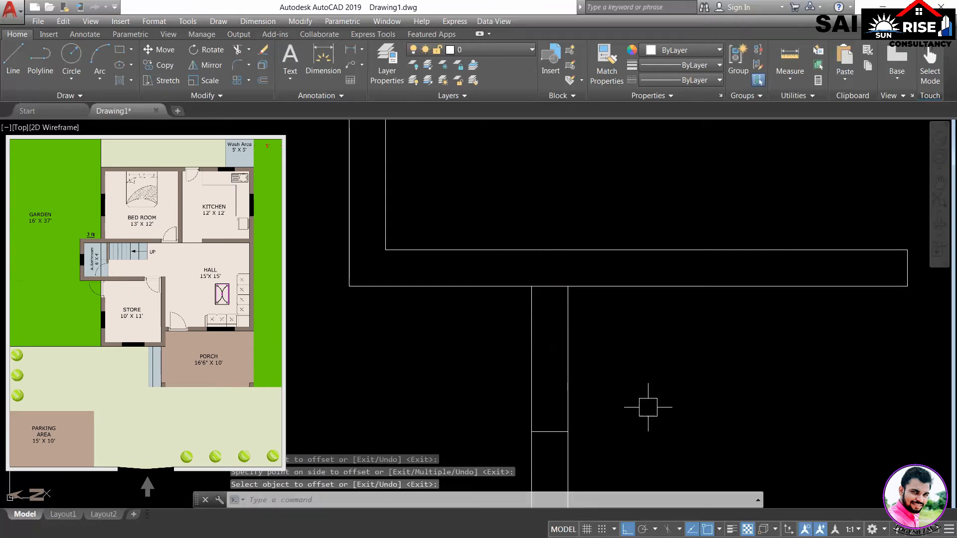
Step: Trim the store's left wall lines above the new jamb line to open the outer doorway
text(tr)
key(Return)
key(Return)
click(650, 393)
click(490, 334)
key(Return)
Step: Draw a short vertical line across the kitchen's upper outer wall at the room's inner upper-left corner
scroll(528, 377, down, 6)
middle_drag(625, 270, 621, 275)
scroll(618, 271, up, 4)
text(l)
key(Return)
scroll(576, 261, up, 3)
click(574, 259)
click(564, 219)
key(Return)
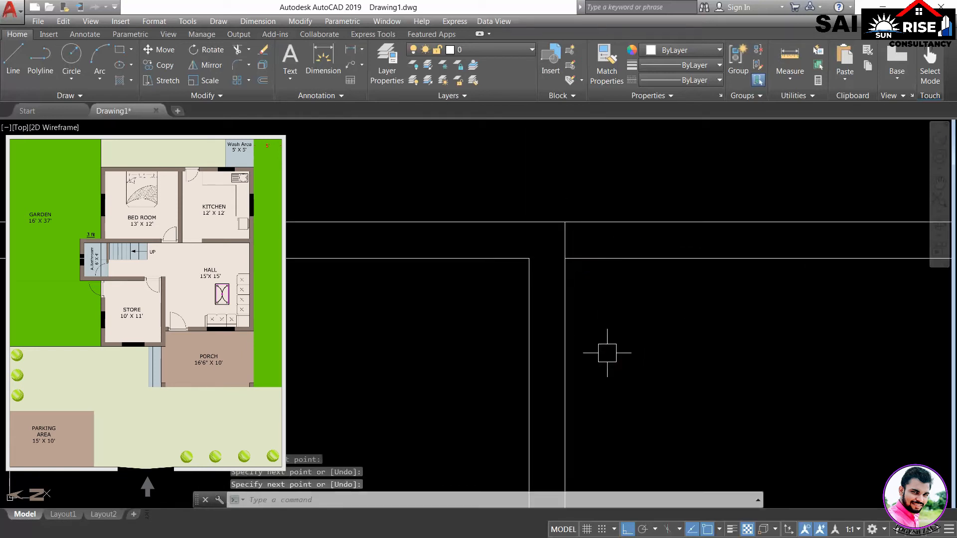
Step: Offset the short line across the kitchen's upper wall 3' to the right to mark the rear door opening
text(o)
key(Return)
text(3')
key(Return)
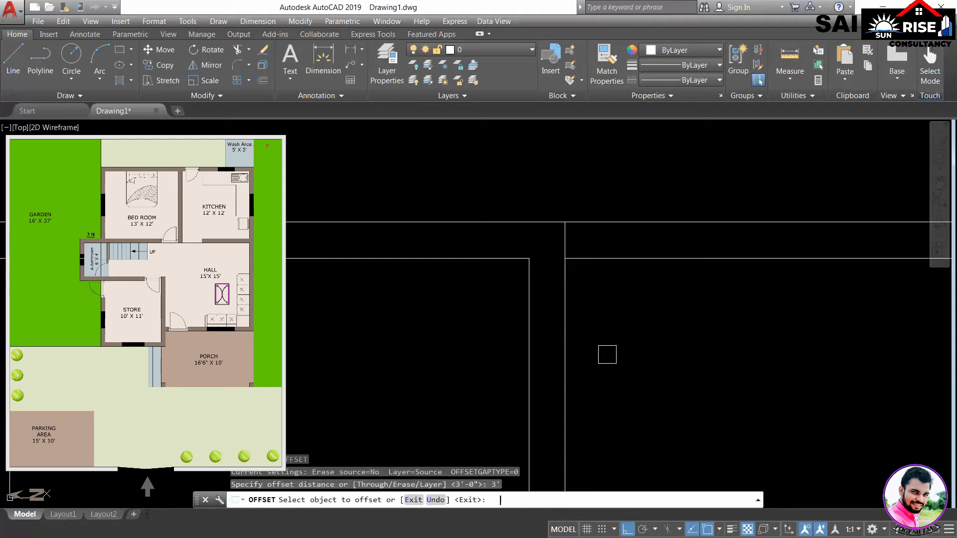
click(562, 238)
click(637, 258)
key(Return)
Step: Trim the kitchen's upper wall lines between the two jambs to open the rear doorway
text(tr)
key(Return)
key(Return)
click(664, 345)
click(606, 177)
key(Return)
Step: Offset the inner left wall line of the hall's left extension 4' to the right to set the bathroom width
scroll(629, 265, down, 8)
middle_drag(663, 380, 637, 274)
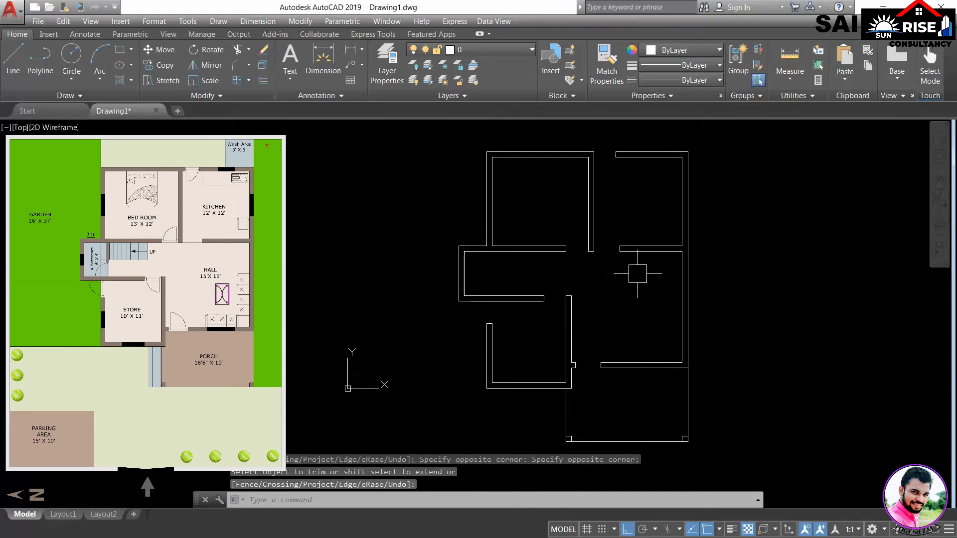
middle_drag(646, 330, 633, 299)
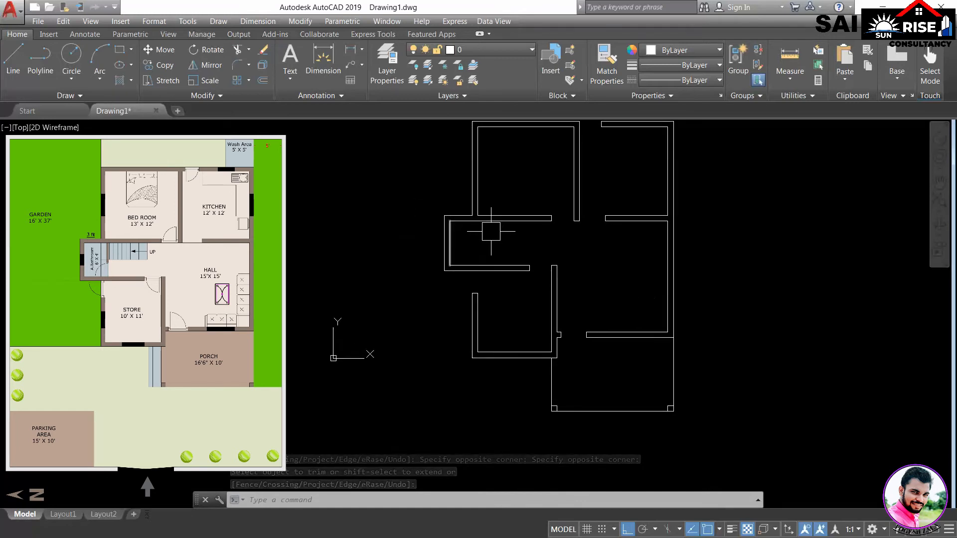
middle_drag(474, 258, 604, 312)
scroll(569, 294, up, 2)
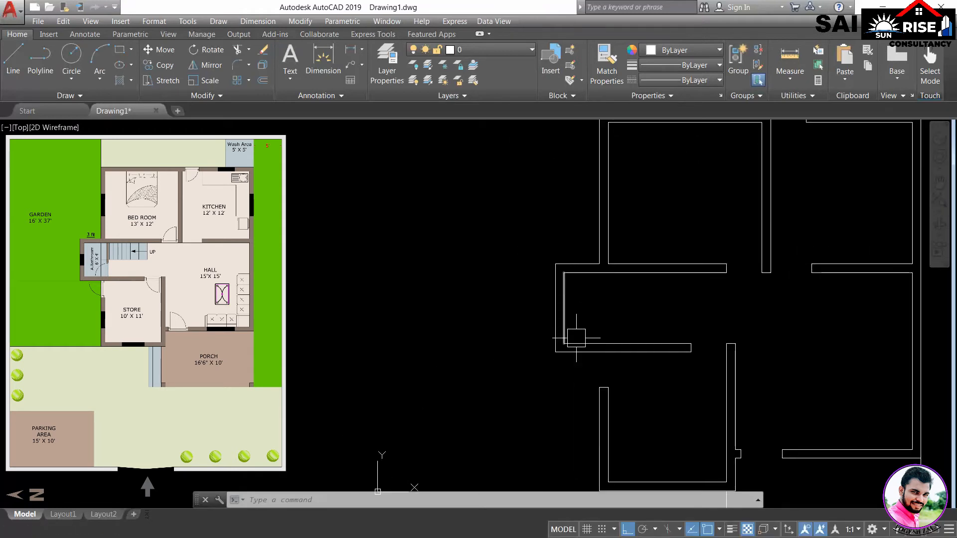
scroll(577, 312, up, 2)
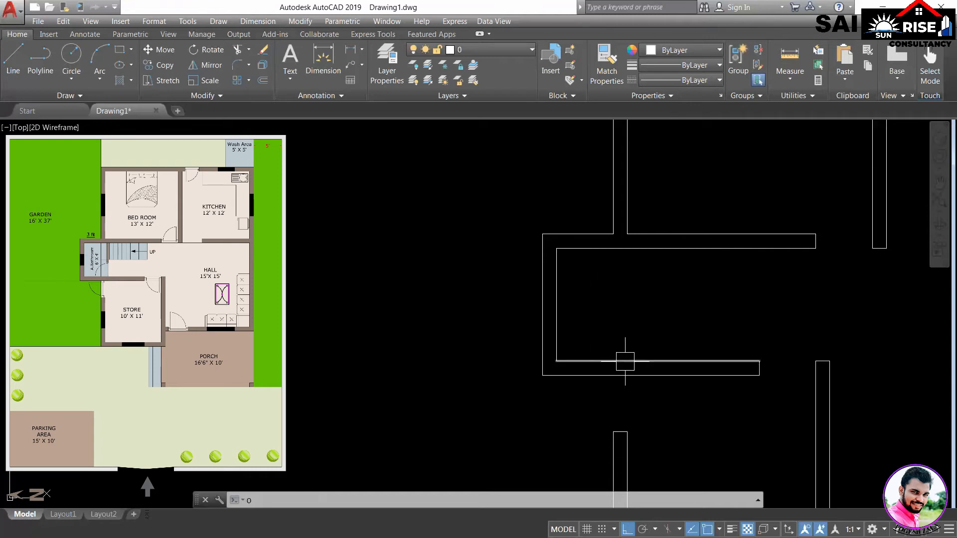
key(Return)
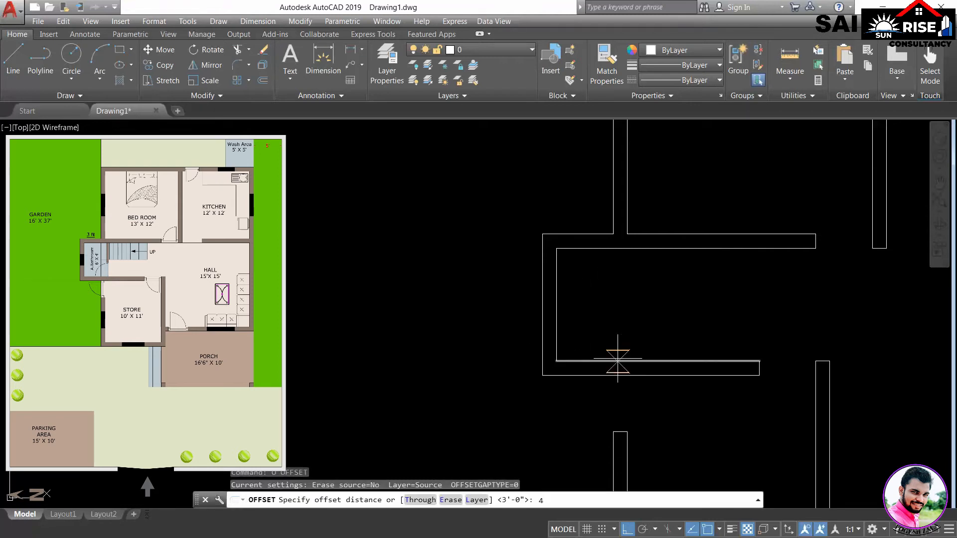
text(4)
key(Return)
click(557, 316)
click(638, 321)
key(Return)
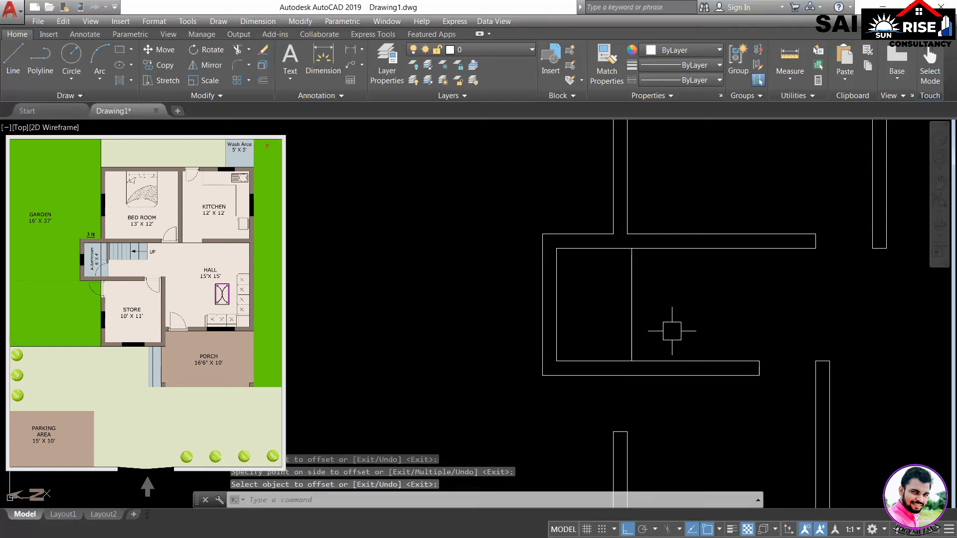
Step: Offset the new bathroom partition line 4.5" to the right to give the partition its thickness
key(Return)
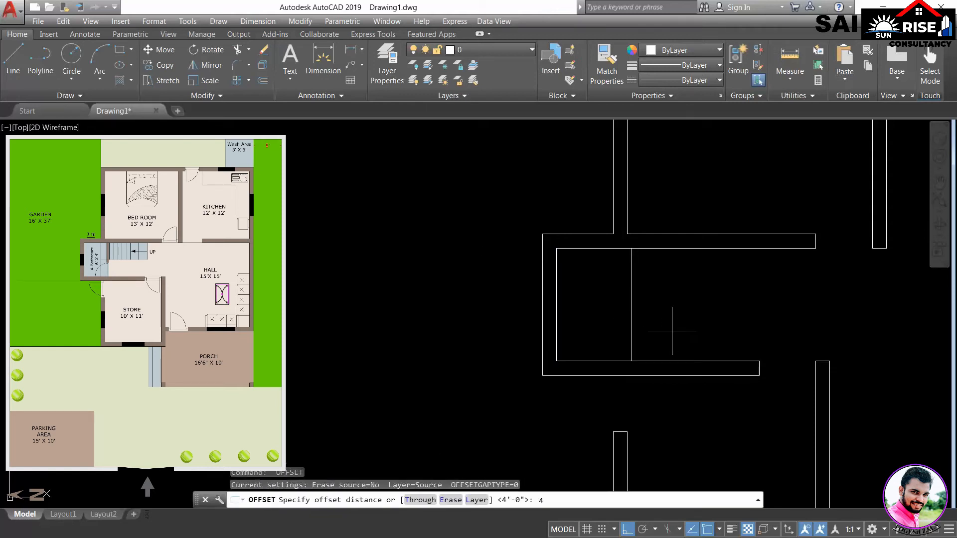
text(4.5)
key(Return)
click(633, 310)
click(662, 327)
key(Return)
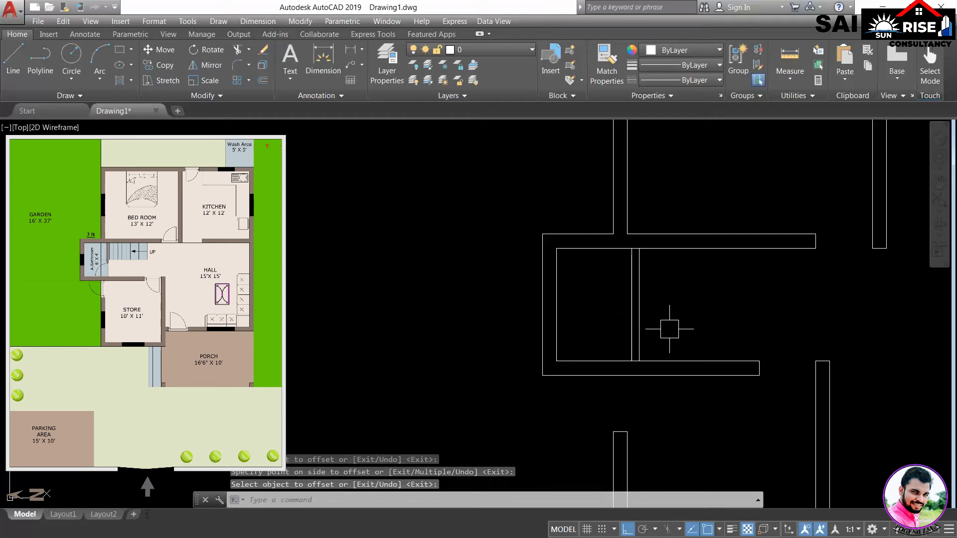
key(Escape)
key(Escape)
Step: Offset the inner line of the bathroom's lower wall 2'6" upward to mark the door opening in the partition
text(o)
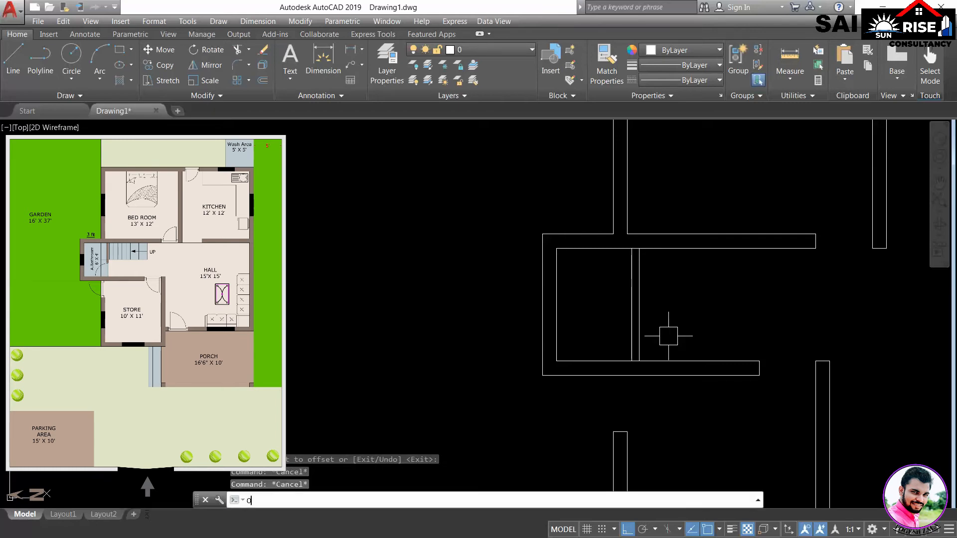
key(Return)
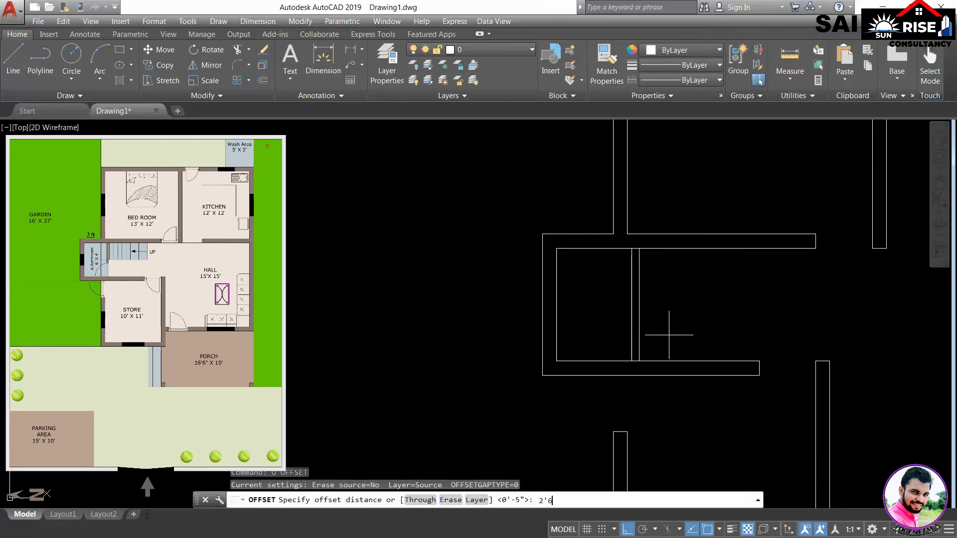
text(2'6)
key(Return)
click(668, 360)
click(670, 332)
key(Return)
Step: Trim the 2'6" offset line on both sides so only the jamb within the bathroom partition remains
scroll(664, 345, up, 2)
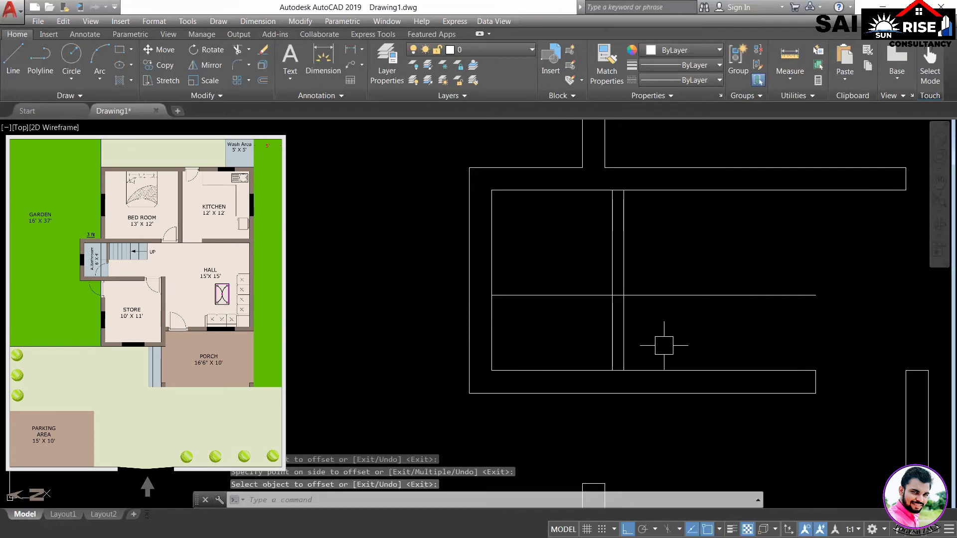
text(tr)
key(Return)
key(Return)
click(673, 295)
click(600, 295)
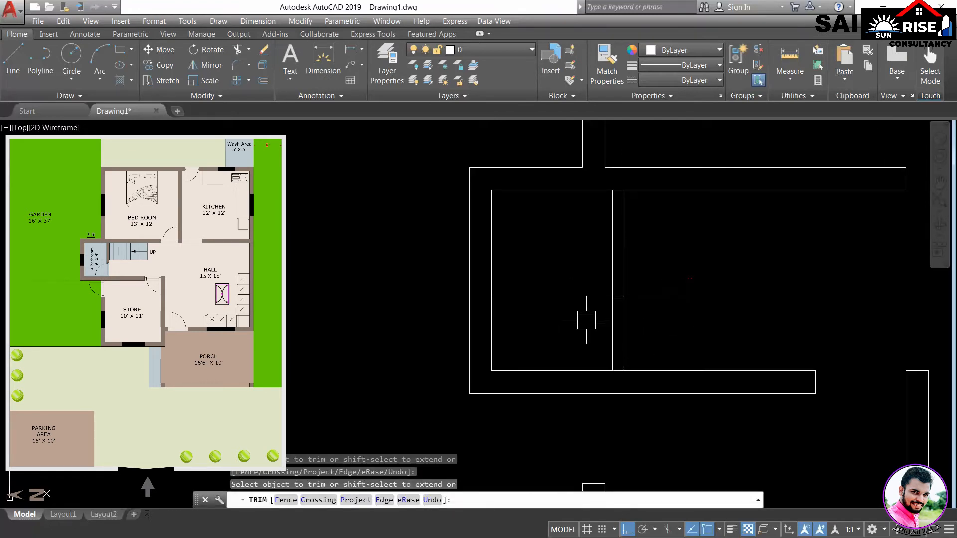
key(Return)
Step: Trim the lower wall line between the bathroom partition faces and close the gap with a short line
scroll(602, 335, up, 2)
key(Return)
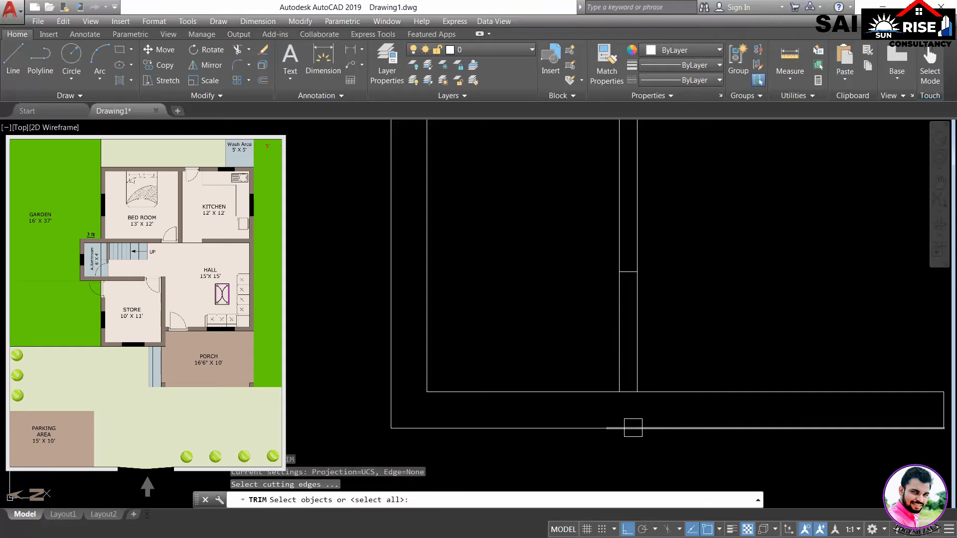
key(Return)
click(633, 428)
scroll(633, 406, up, 2)
key(Return)
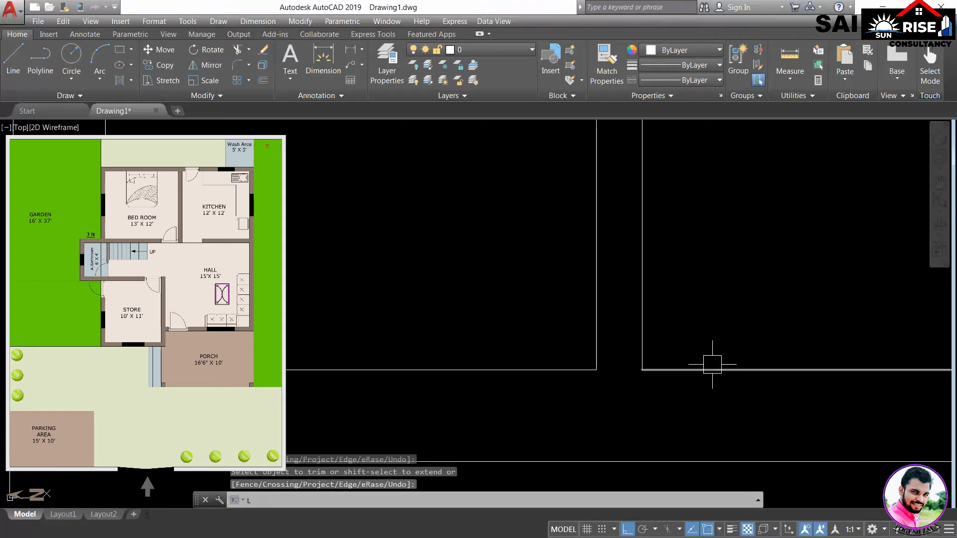
key(Return)
click(596, 370)
click(642, 370)
key(Return)
scroll(730, 335, down, 3)
scroll(608, 324, up, 2)
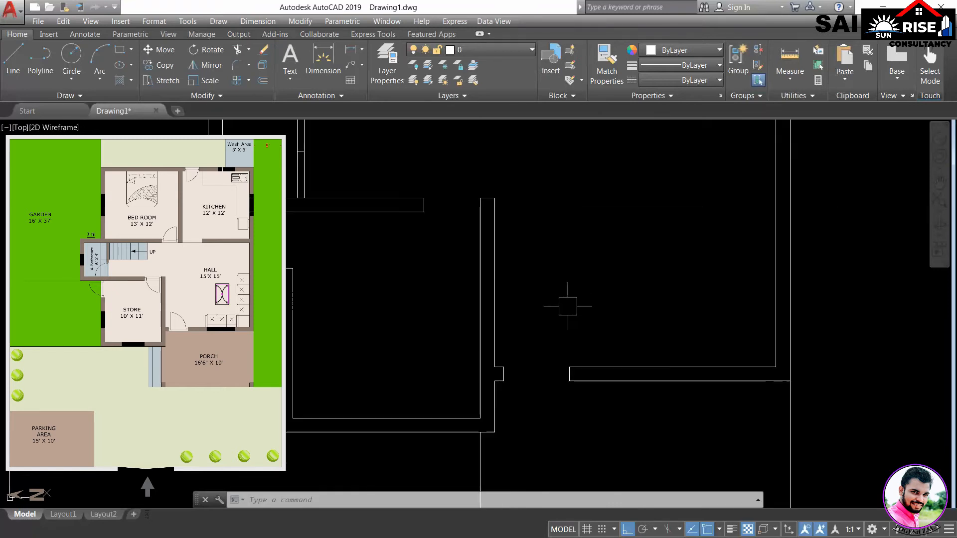
scroll(598, 299, up, 2)
scroll(581, 378, up, 1)
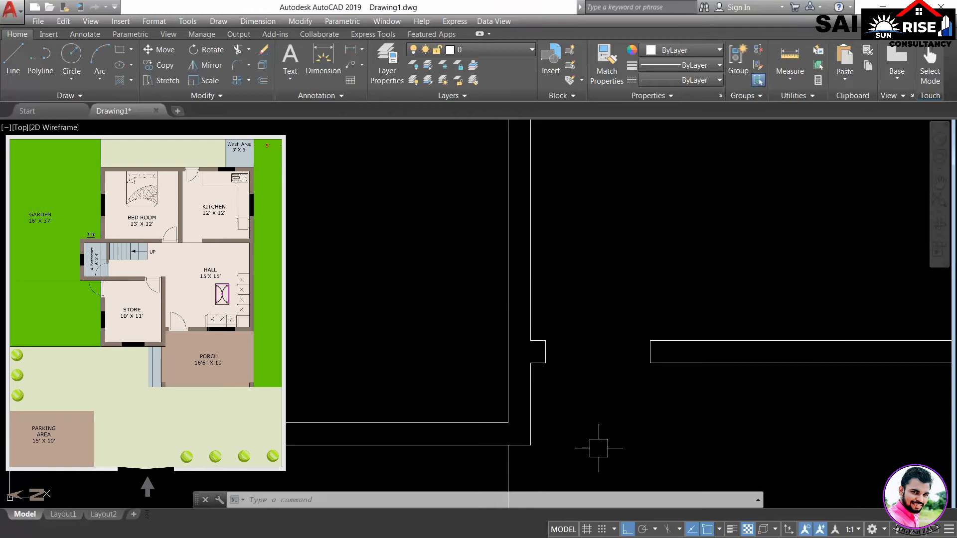
Step: Draw a 4" by 4" square near the left jamb of the hall's door opening
text(REC)
key(Return)
scroll(603, 358, up, 2)
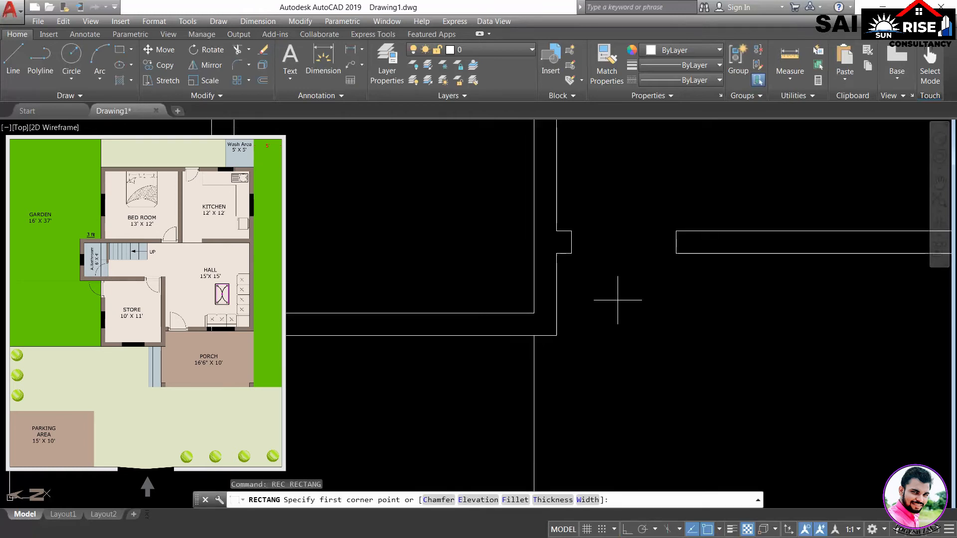
click(573, 278)
key(F8)
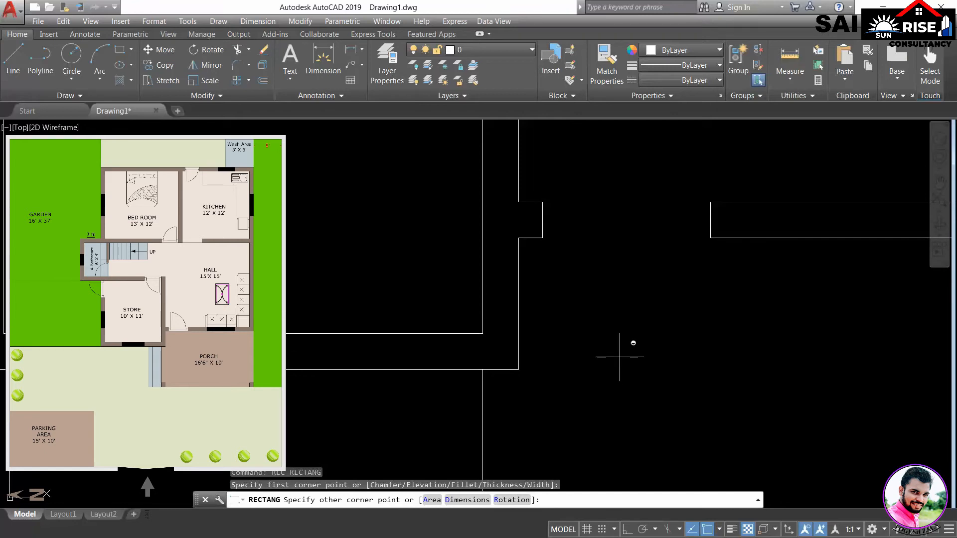
text(@4,4)
key(Return)
Step: Move the square by its left-side midpoint onto the midpoint of the hall door's left jamb
click(613, 324)
click(563, 248)
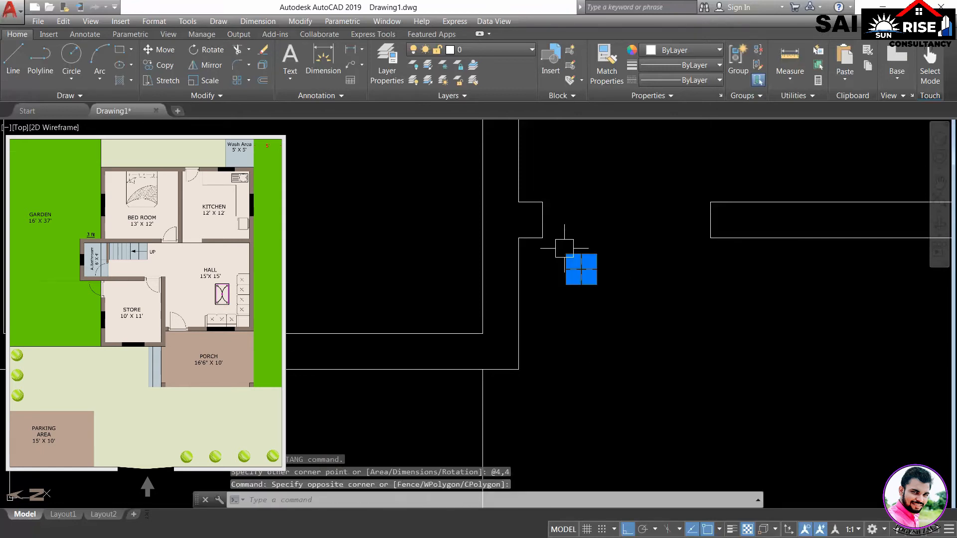
text(M)
key(Return)
scroll(574, 294, up, 4)
click(572, 229)
scroll(583, 231, down, 2)
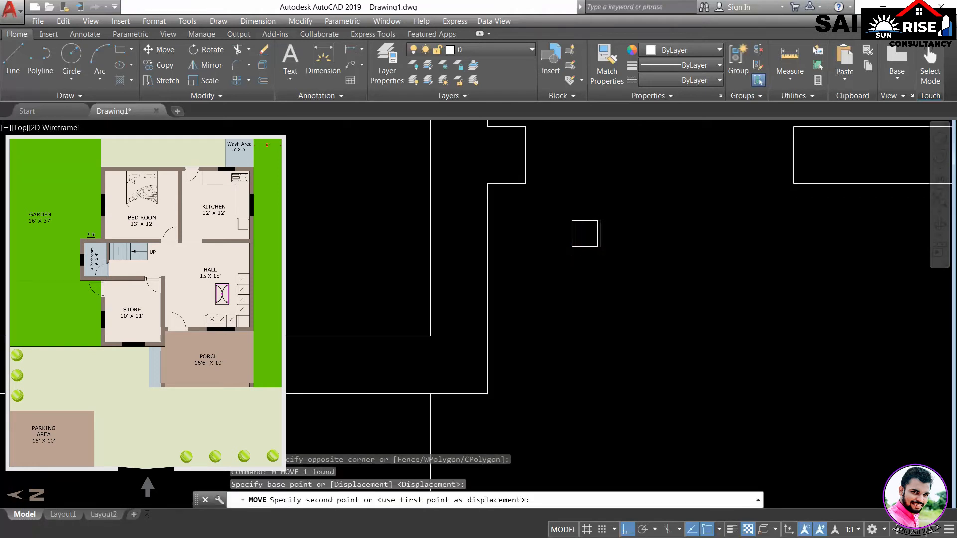
scroll(568, 216, up, 2)
click(550, 244)
click(589, 305)
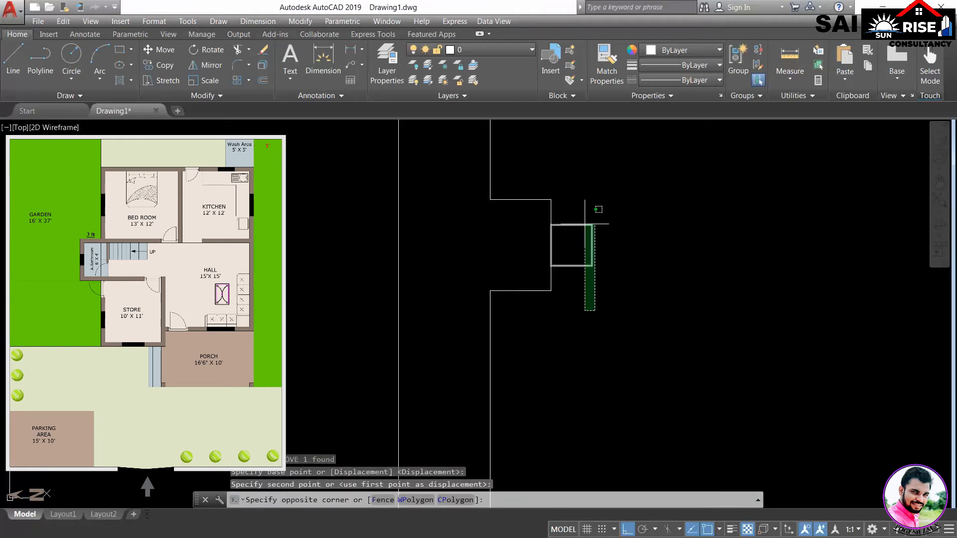
click(548, 172)
middle_drag(649, 229, 573, 286)
text(co)
key(Return)
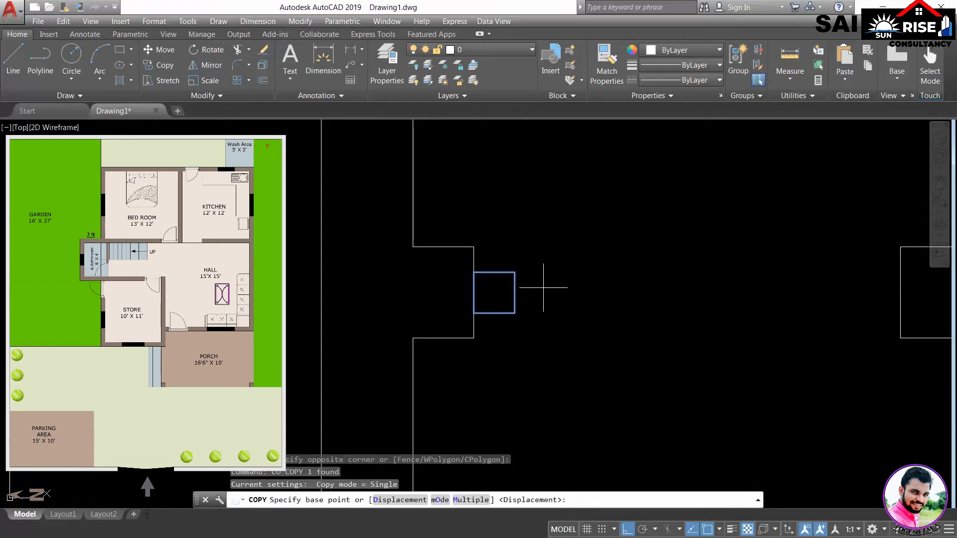
click(515, 293)
scroll(561, 289, down, 2)
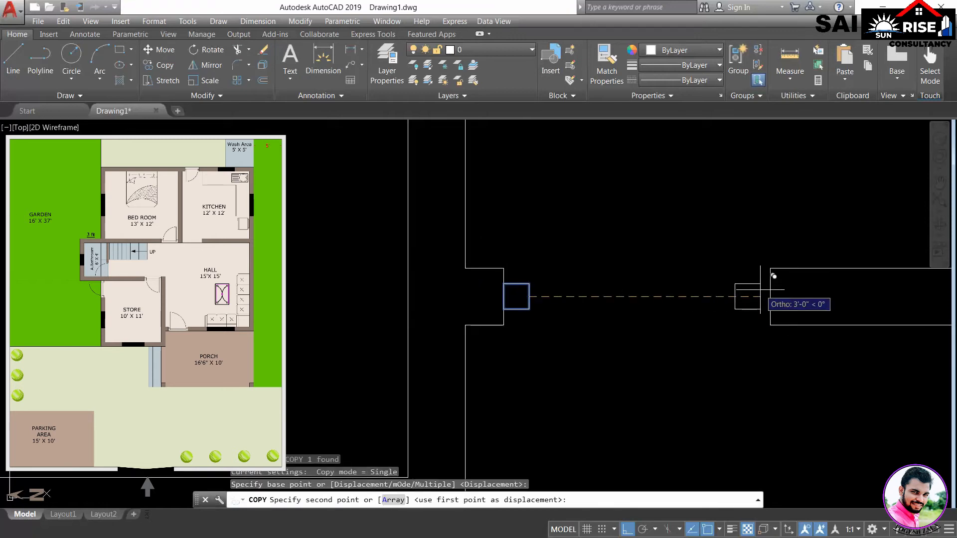
key(Escape)
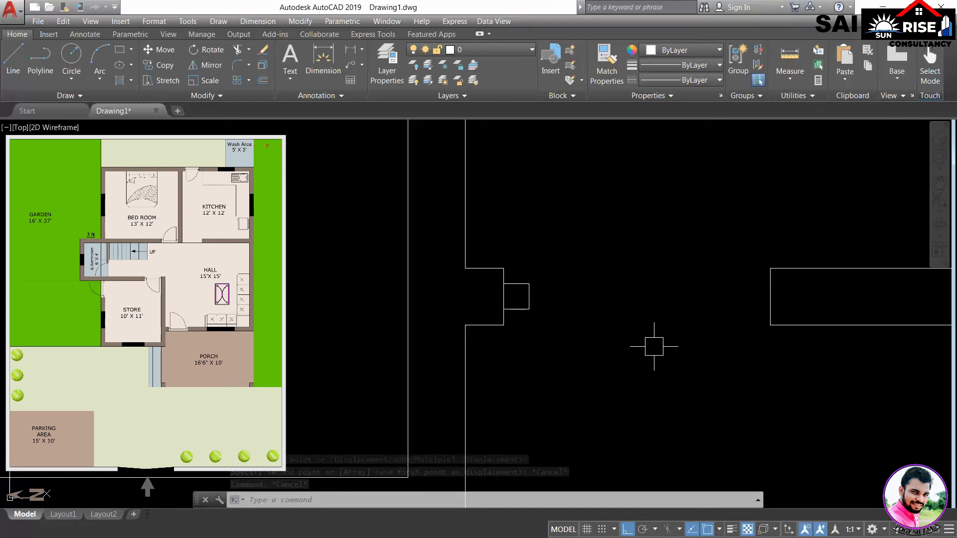
text(MO)
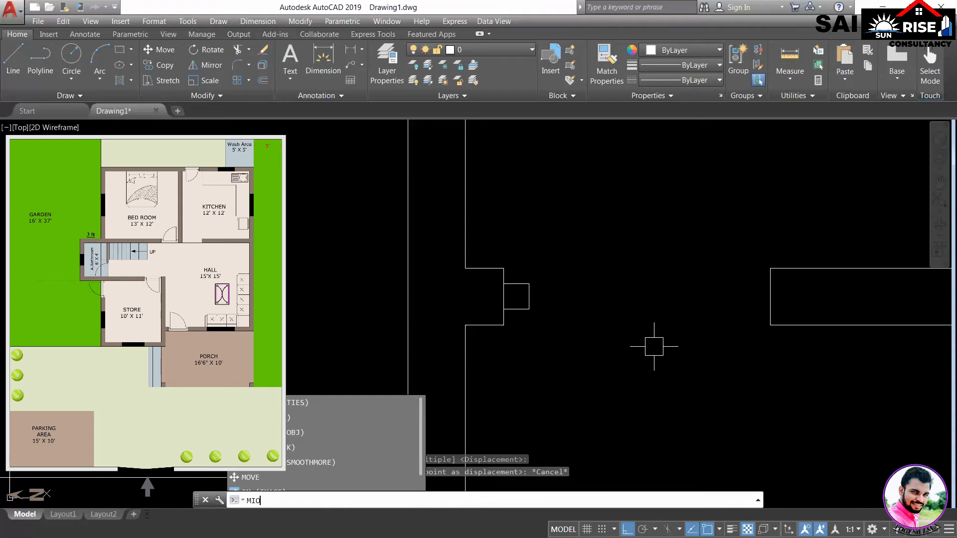
key(Escape)
Step: Mirror the square about the hall door opening's centreline to form the opposite door frame, keeping the original
text(MI)
key(Return)
click(599, 366)
click(497, 216)
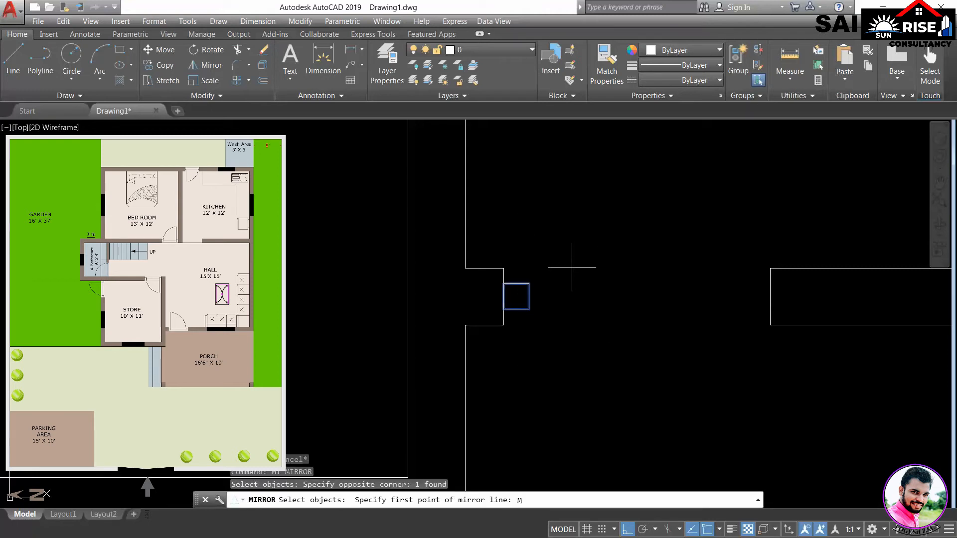
click(503, 325)
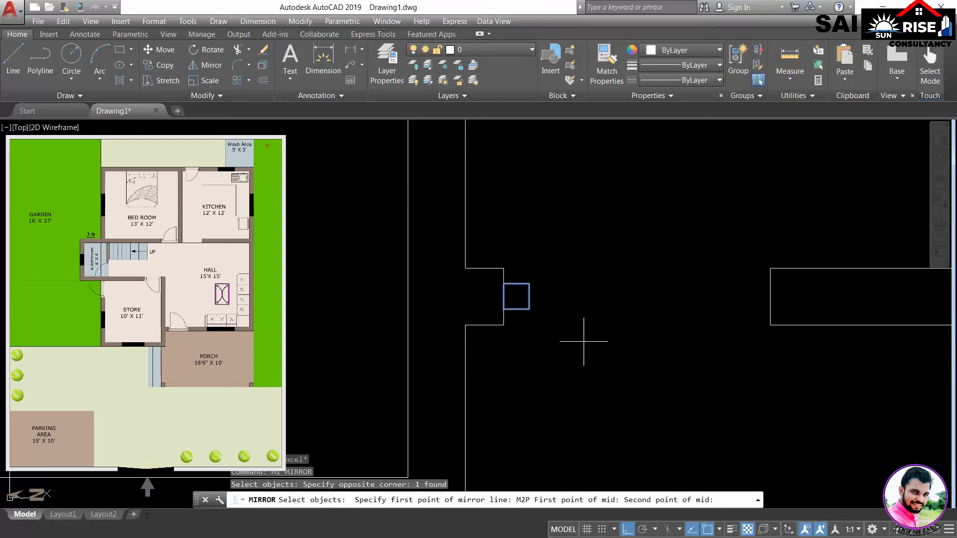
click(770, 325)
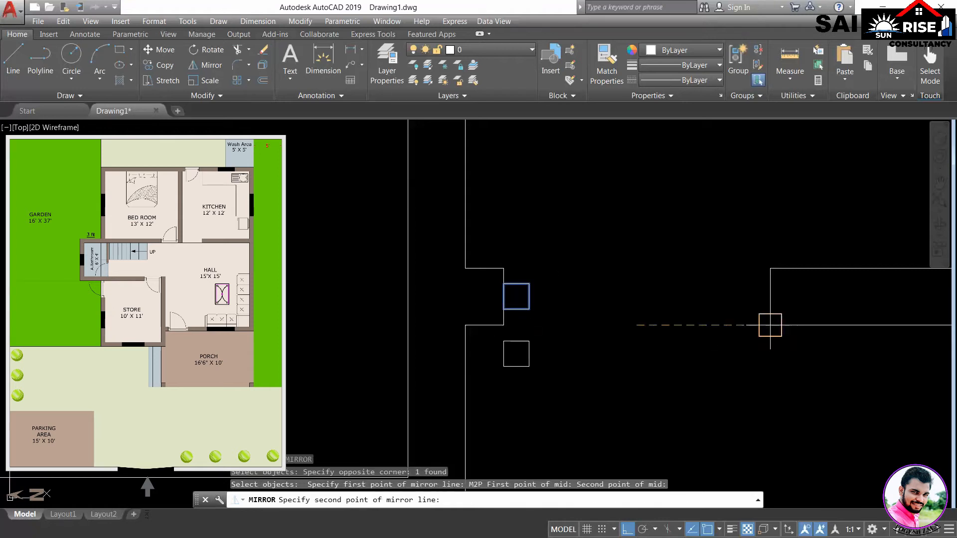
click(652, 181)
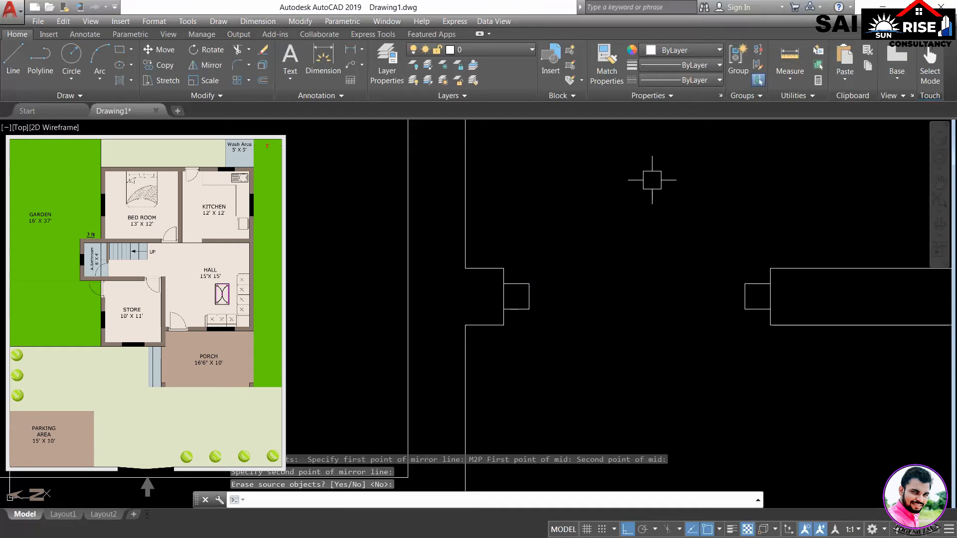
key(Return)
scroll(673, 260, down, 5)
scroll(612, 292, up, 2)
text(L)
key(Return)
scroll(566, 315, up, 2)
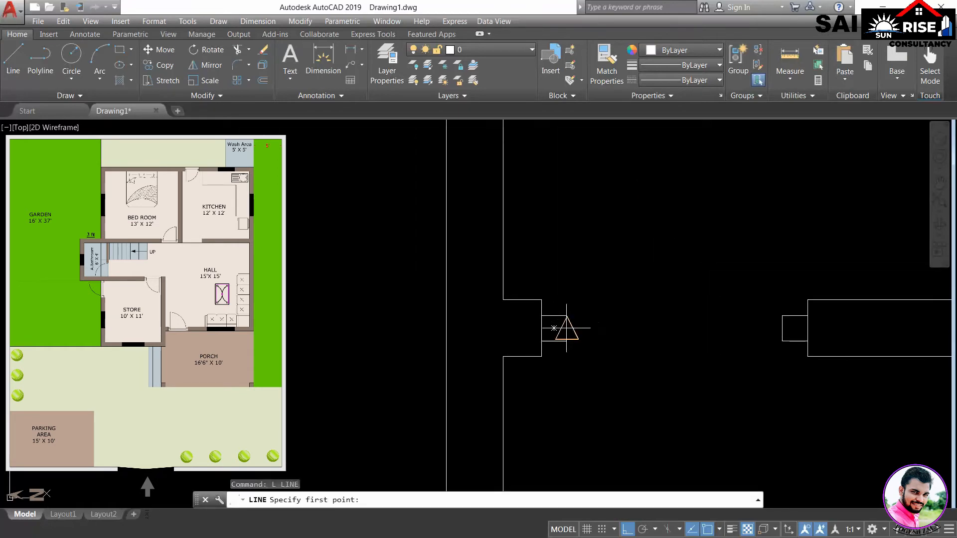
click(566, 328)
scroll(568, 327, down, 3)
scroll(579, 178, up, 3)
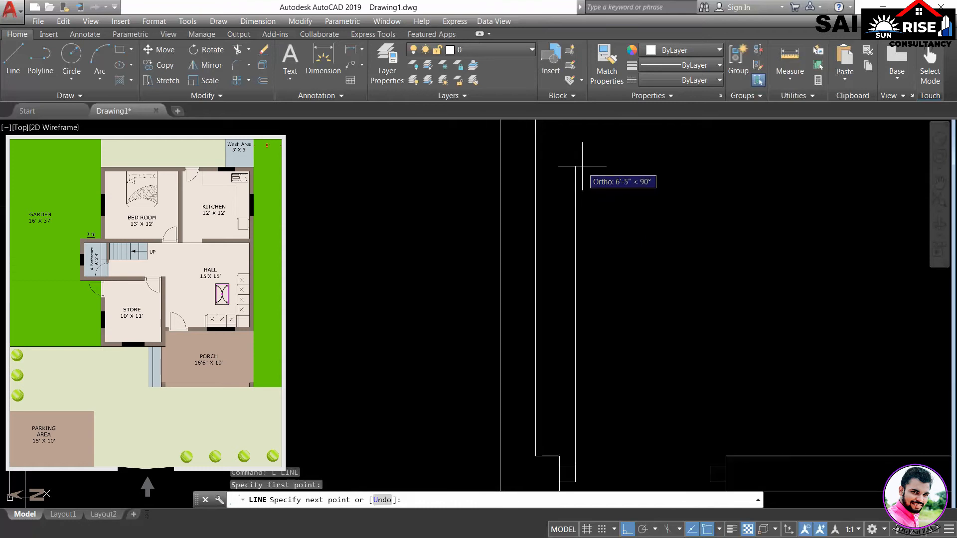
click(582, 166)
key(Return)
middle_drag(593, 314, 612, 266)
click(593, 292)
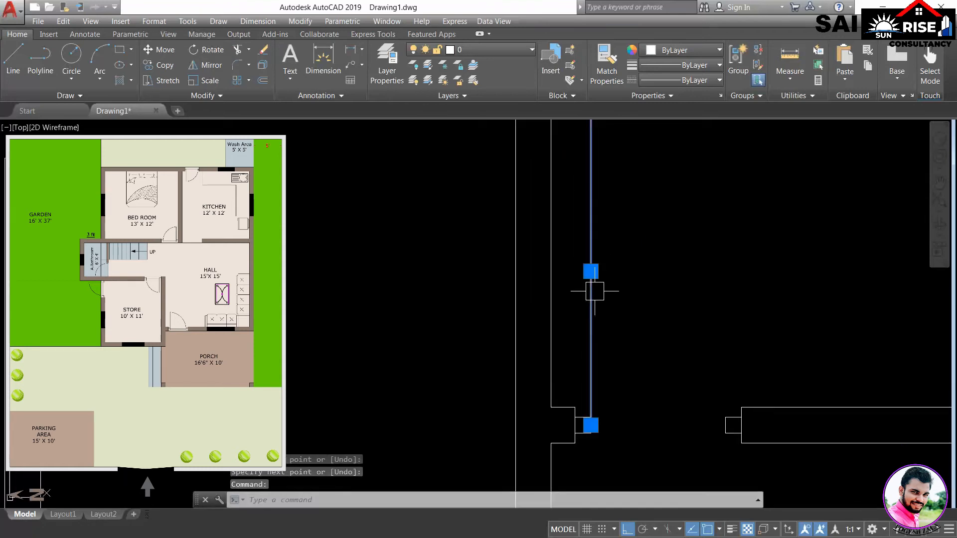
key(Delete)
Step: Draw a vertical line upward from the midpoint of the left frame's inner side at the hall door
text(l)
key(Return)
scroll(614, 433, up, 2)
click(577, 419)
scroll(578, 419, down, 2)
click(597, 214)
scroll(583, 388, up, 2)
key(Return)
Step: Draw a horizontal line across the hall door opening between the inner-side midpoints of both frames
key(Return)
click(533, 357)
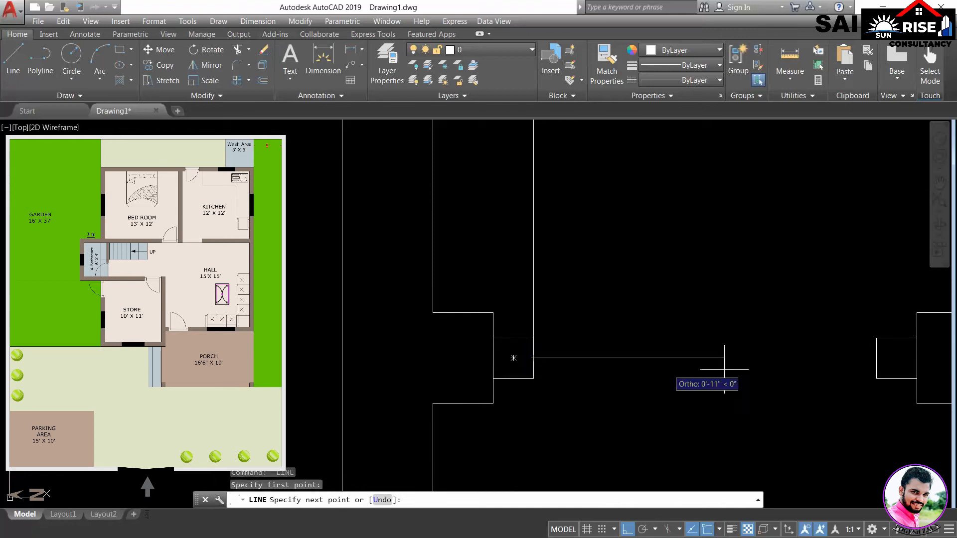
click(876, 358)
key(Return)
Step: Draw a circle centred on the left frame's inner midpoint with its radius of about 2'4" reaching the right frame
scroll(615, 376, down, 4)
middle_drag(644, 288, 647, 331)
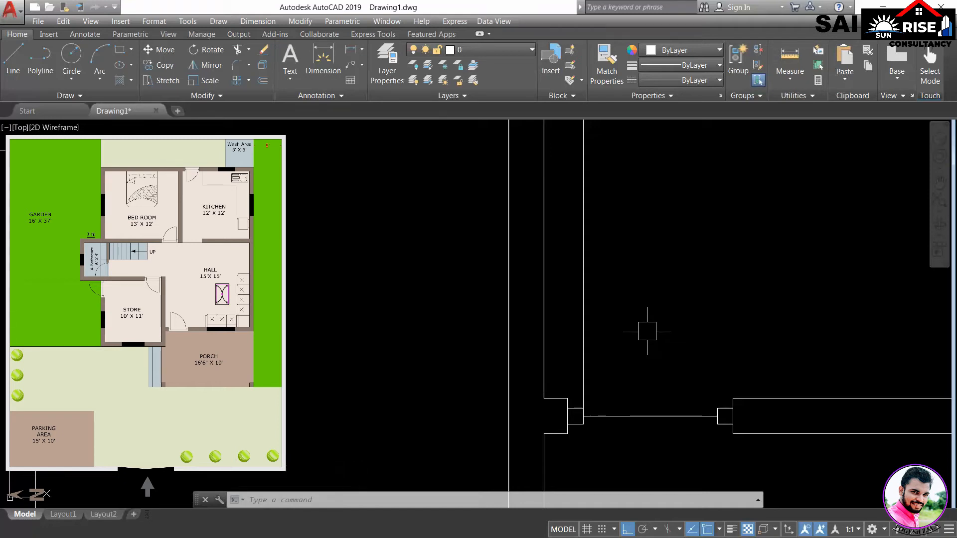
text(C)
key(Return)
scroll(588, 433, up, 4)
click(548, 377)
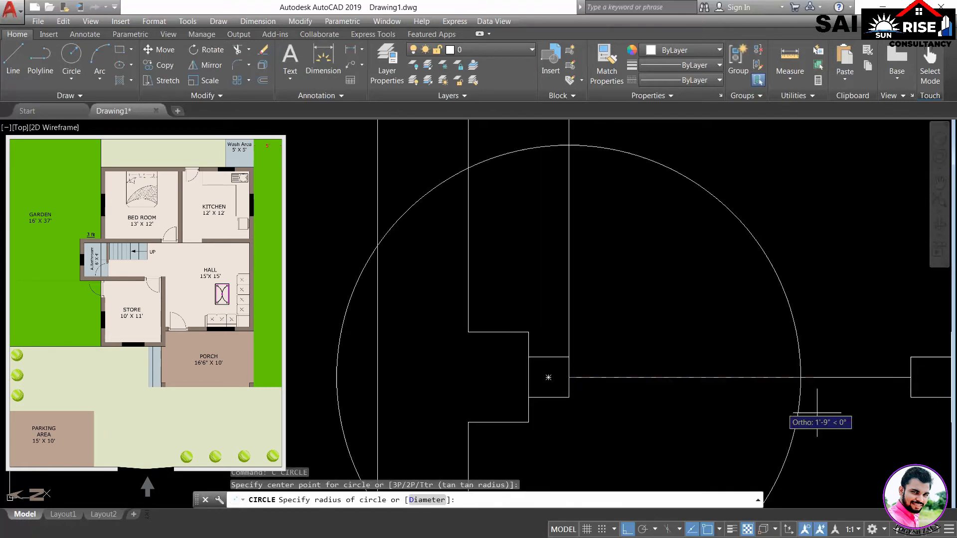
click(908, 380)
scroll(737, 344, down, 4)
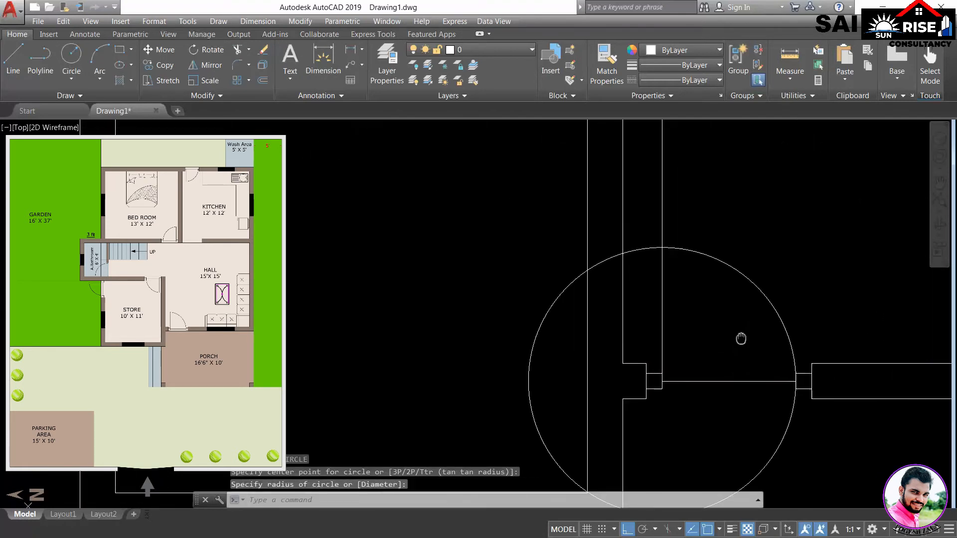
Step: Trim the circle to a quarter-circle door swing and cut the vertical line off at the arc
text(tr)
key(Return)
click(707, 399)
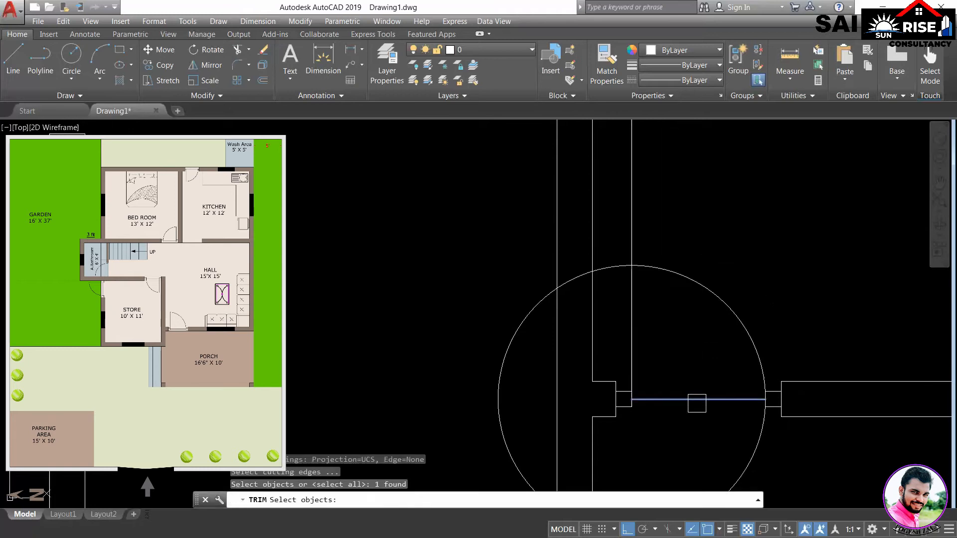
click(638, 334)
key(Return)
click(617, 269)
key(Return)
key(Return)
key(Return)
click(623, 235)
key(Return)
scroll(704, 402, down, 3)
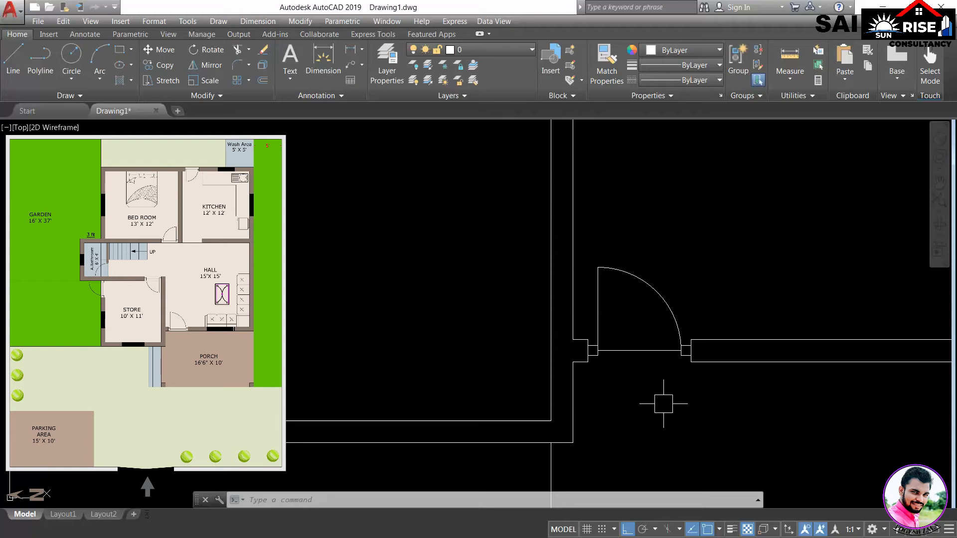
Step: Delete the door swing arc and offset the vertical leaf line to the right to give the leaf thickness
click(656, 291)
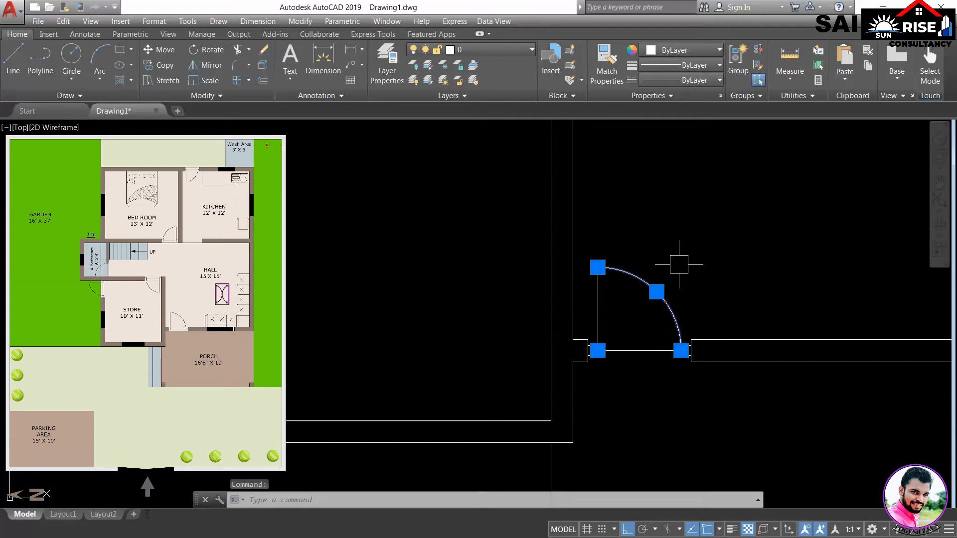
key(Delete)
text(o)
key(Return)
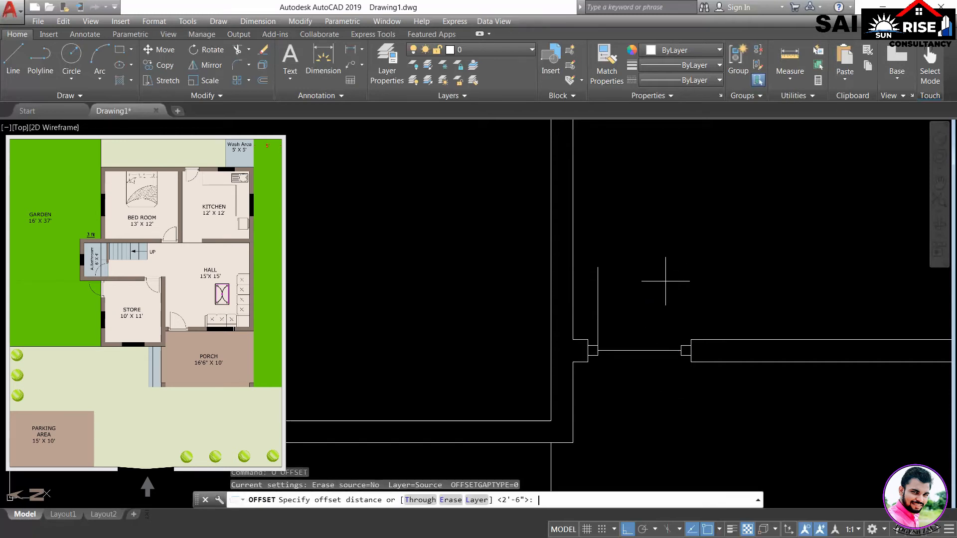
key(Return)
key(Escape)
Step: Close the top of the hall door leaf with a short line between its two vertical edges
text(l)
key(Return)
scroll(598, 276, up, 4)
click(597, 252)
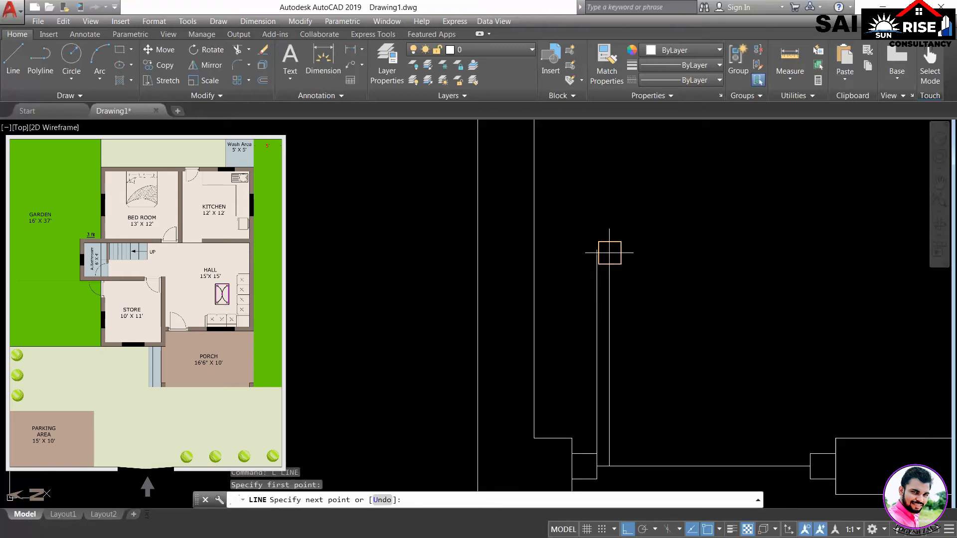
click(609, 252)
key(Return)
Step: Trim away the horizontal line across the hall door opening between the leaf and the right frame
text(tr)
key(Return)
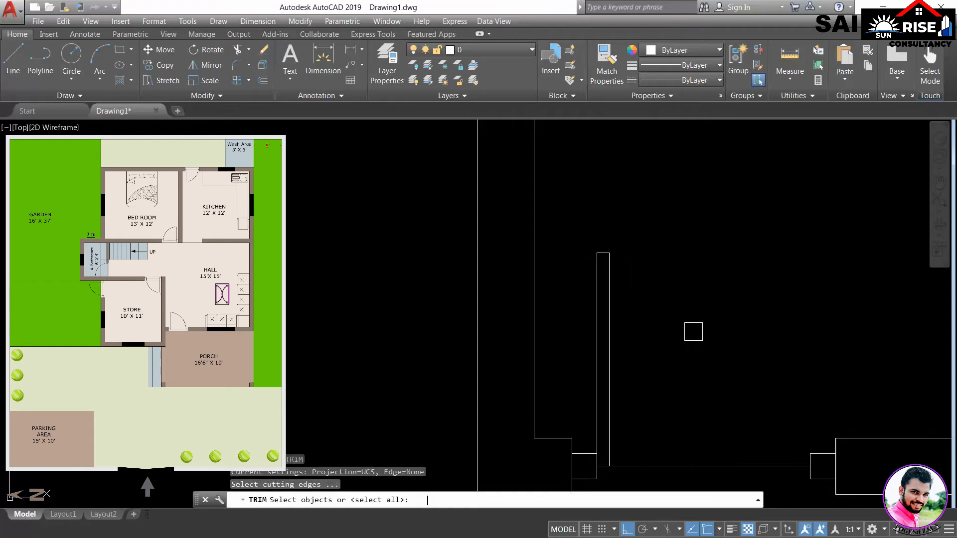
key(Return)
scroll(693, 374, down, 4)
click(694, 390)
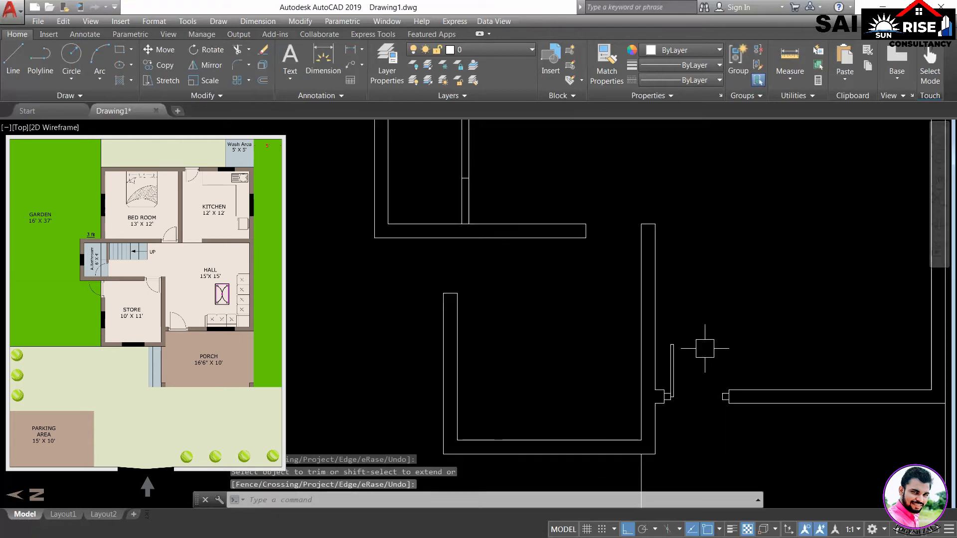
scroll(704, 344, down, 5)
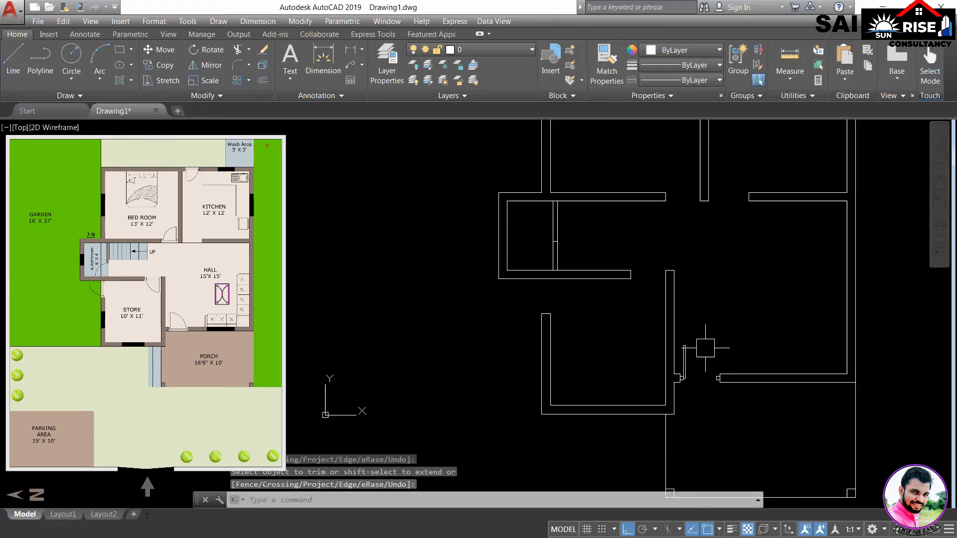
scroll(733, 277, up, 3)
scroll(670, 414, up, 2)
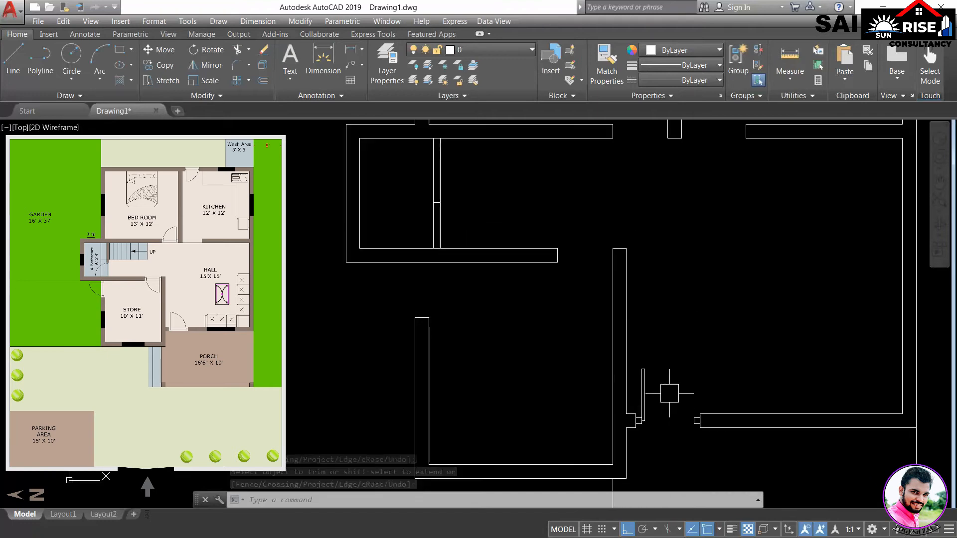
scroll(651, 201, down, 2)
scroll(606, 199, up, 2)
scroll(663, 229, down, 2)
Step: Copy the hall door's right frame square onto the midpoint of the bedroom lower wall's end at its door opening
scroll(669, 412, up, 3)
scroll(680, 344, up, 2)
click(691, 359)
click(657, 271)
text(co)
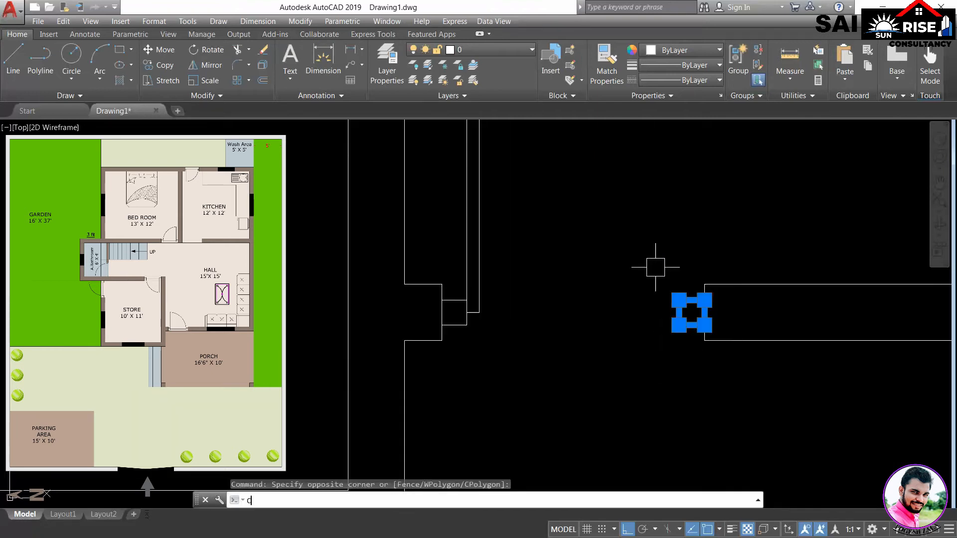
key(Return)
click(679, 313)
scroll(655, 327, down, 3)
middle_drag(648, 125, 664, 371)
scroll(607, 299, up, 2)
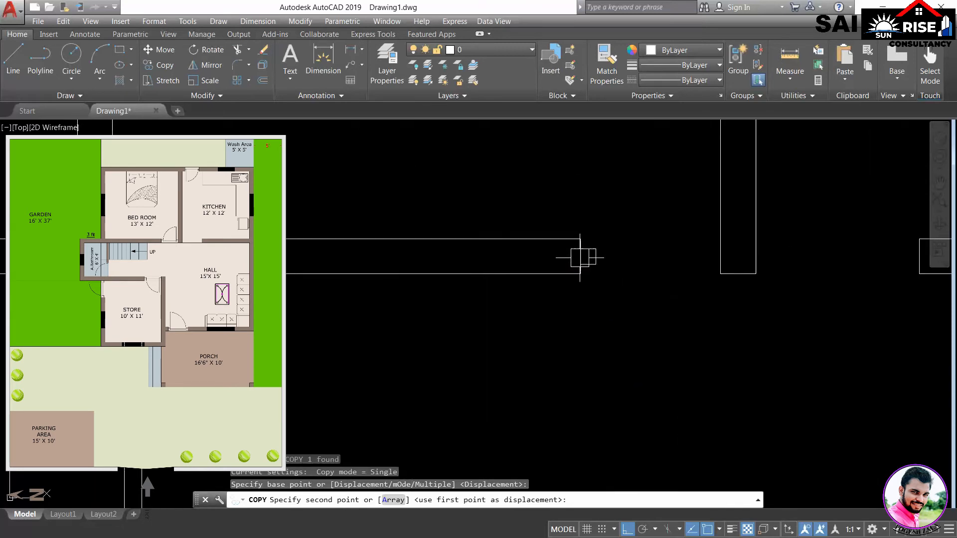
click(580, 258)
Step: Mirror the copied frame square about the bedroom door opening's centreline onto the opposite wall, keeping the original
scroll(605, 281, up, 2)
click(618, 299)
click(563, 192)
text(MI)
key(Return)
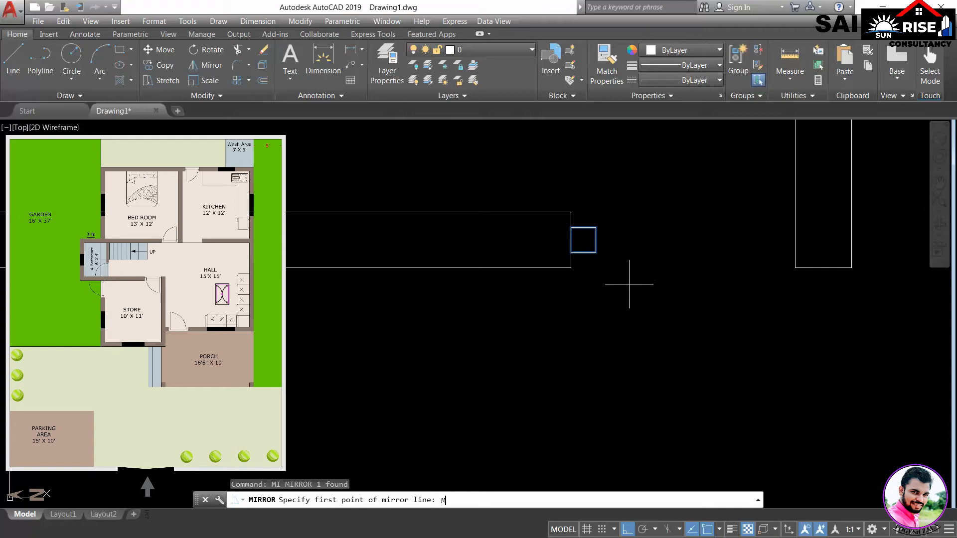
click(794, 267)
click(735, 193)
key(Return)
Step: Draw a vertical line upward from the inner-side midpoint of the bedroom door's right frame
middle_drag(736, 193, 643, 282)
text(L)
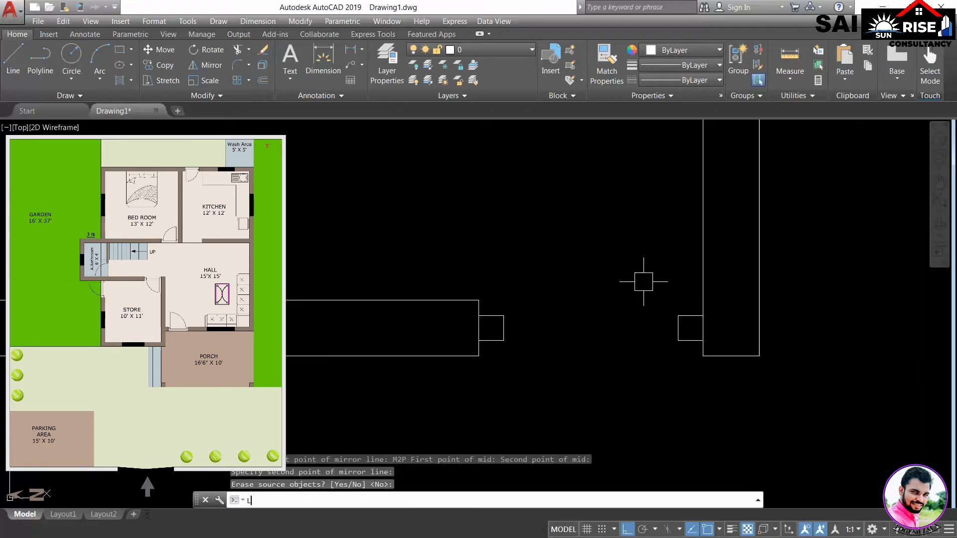
key(Return)
scroll(683, 304, up, 2)
click(675, 343)
scroll(677, 337, down, 3)
middle_drag(659, 153, 667, 214)
click(660, 171)
key(Return)
Step: Draw a horizontal line across the bedroom door opening between the inner-side midpoints of both frames
scroll(632, 414, up, 2)
key(Return)
click(540, 386)
click(713, 387)
scroll(718, 389, up, 2)
key(Return)
Step: Draw a circle centred on the bedroom door's right frame inner midpoint, with its radius reaching the left frame's inner midpoint
text(c)
key(Return)
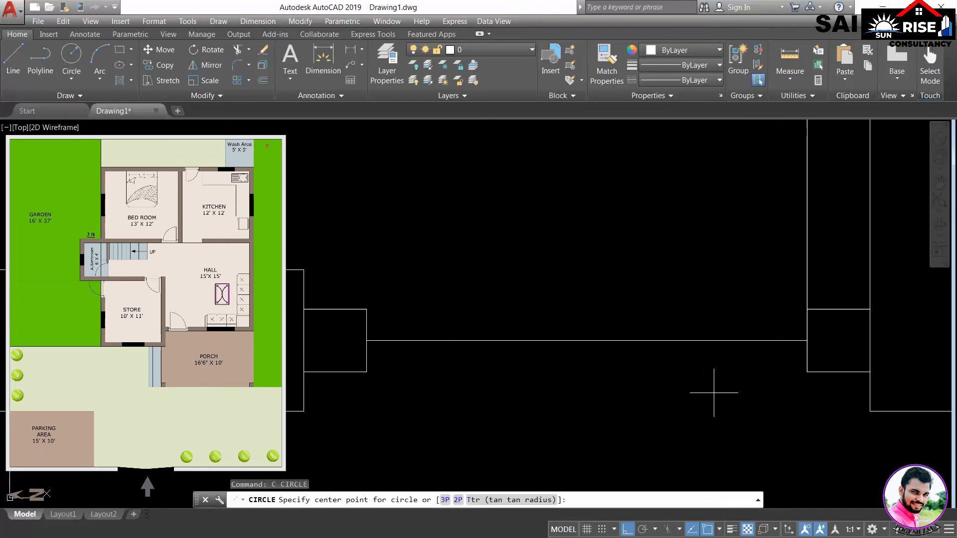
click(807, 340)
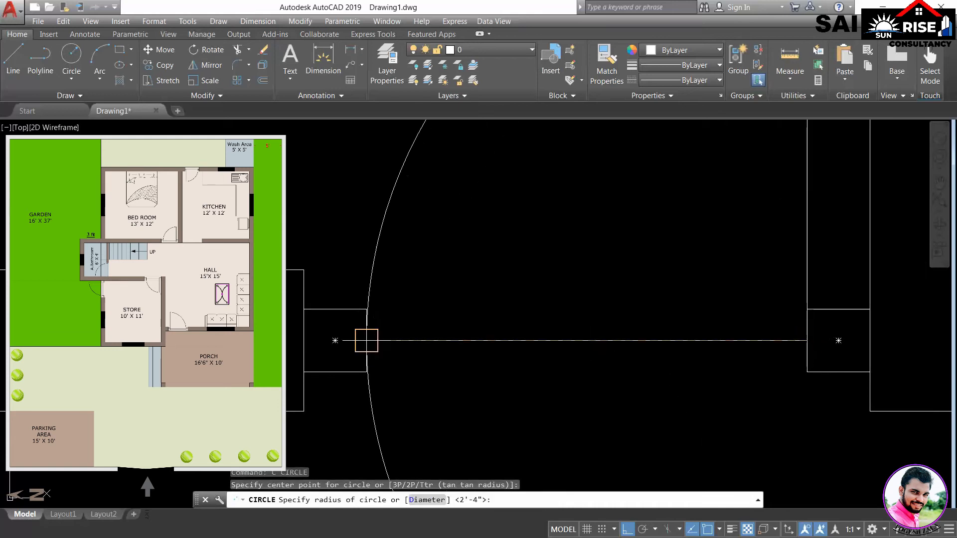
click(394, 344)
Step: Trim the circle to the bedroom door's upper quarter swing arc and cut the vertical leaf line off above it
scroll(398, 379, down, 3)
text(tr)
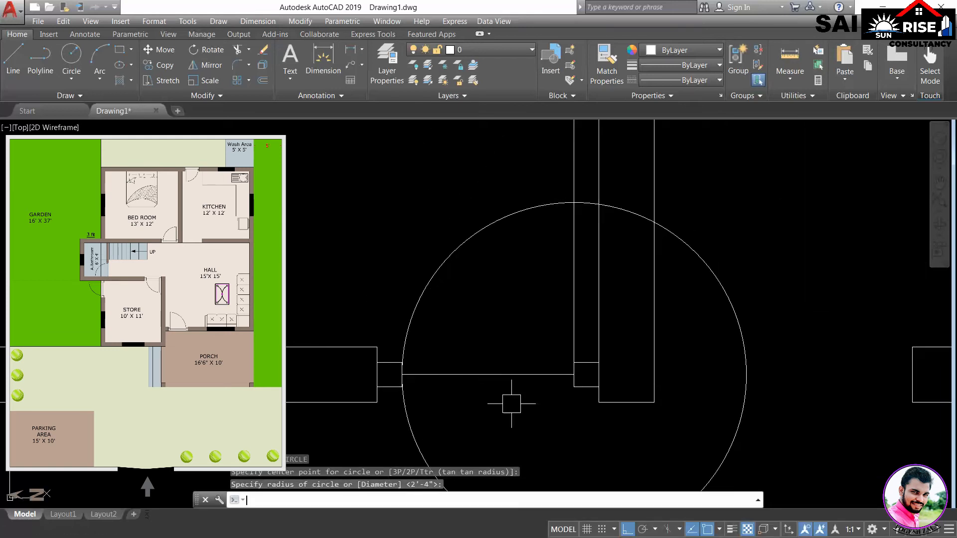
key(Return)
click(523, 371)
click(569, 305)
key(Return)
click(652, 205)
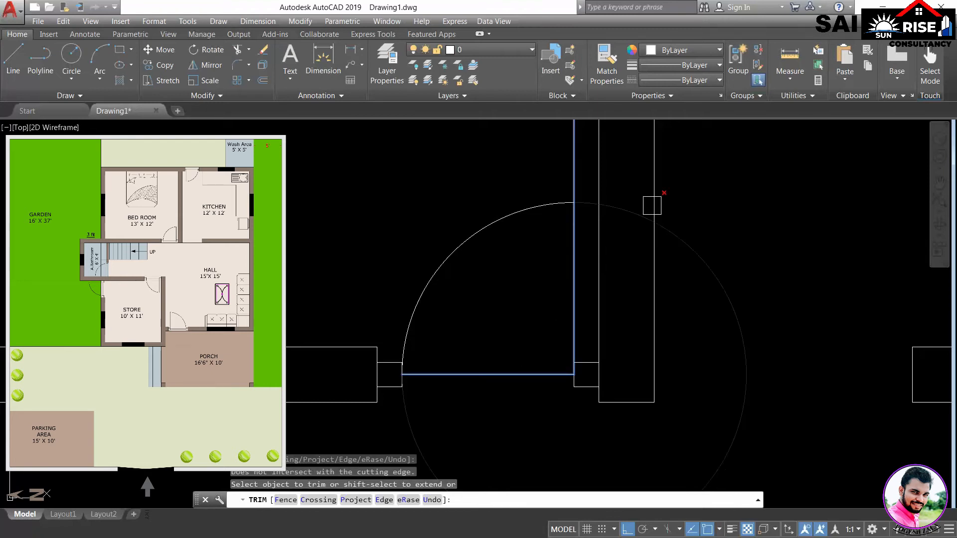
click(647, 215)
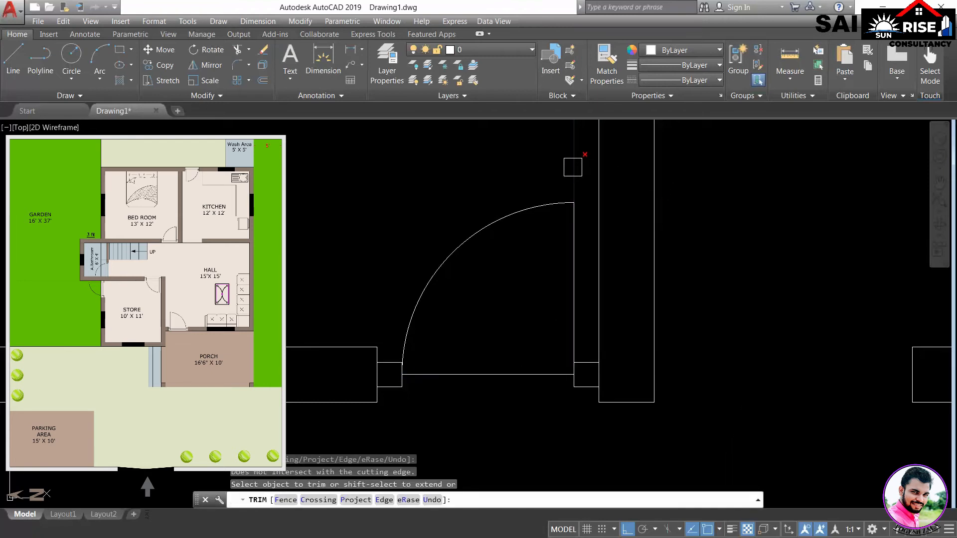
key(Return)
scroll(538, 275, down, 4)
scroll(538, 275, down, 3)
middle_drag(509, 398, 551, 279)
middle_drag(508, 323, 539, 273)
scroll(548, 254, up, 3)
scroll(545, 282, down, 4)
middle_drag(582, 228, 573, 274)
scroll(555, 222, up, 6)
scroll(545, 259, up, 6)
click(543, 258)
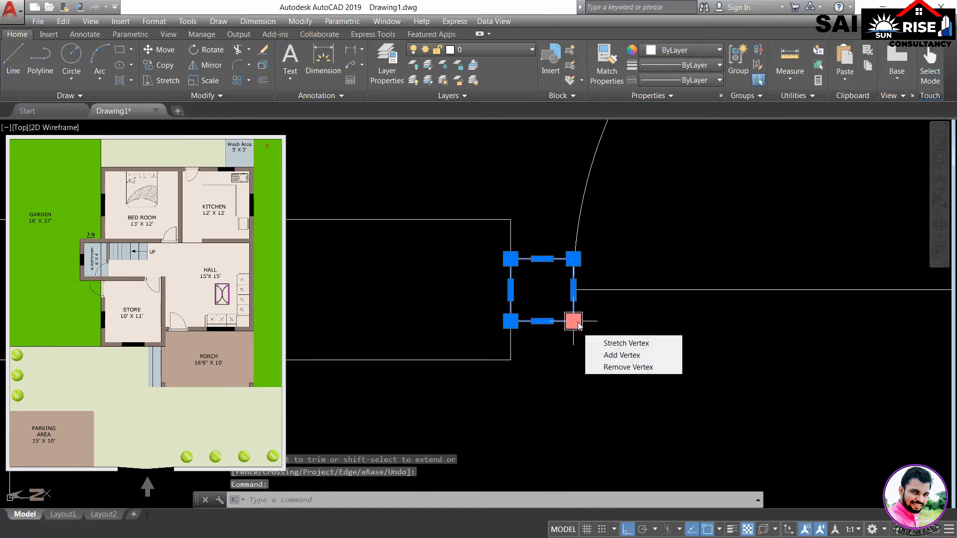
key(Escape)
scroll(616, 410, down, 4)
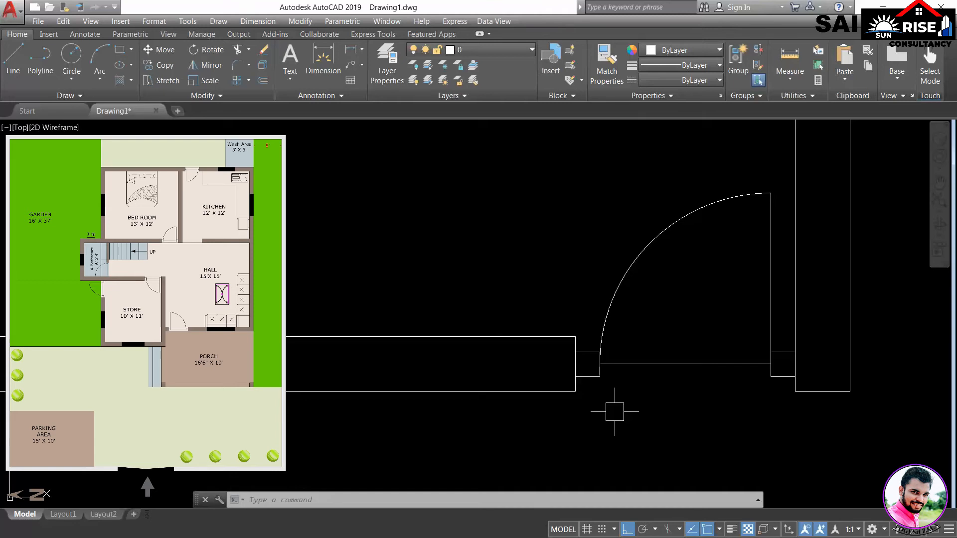
Step: Copy the bedroom door with its swing arc and both frames straight down into the open space below
scroll(590, 381, down, 2)
scroll(644, 386, up, 4)
click(744, 365)
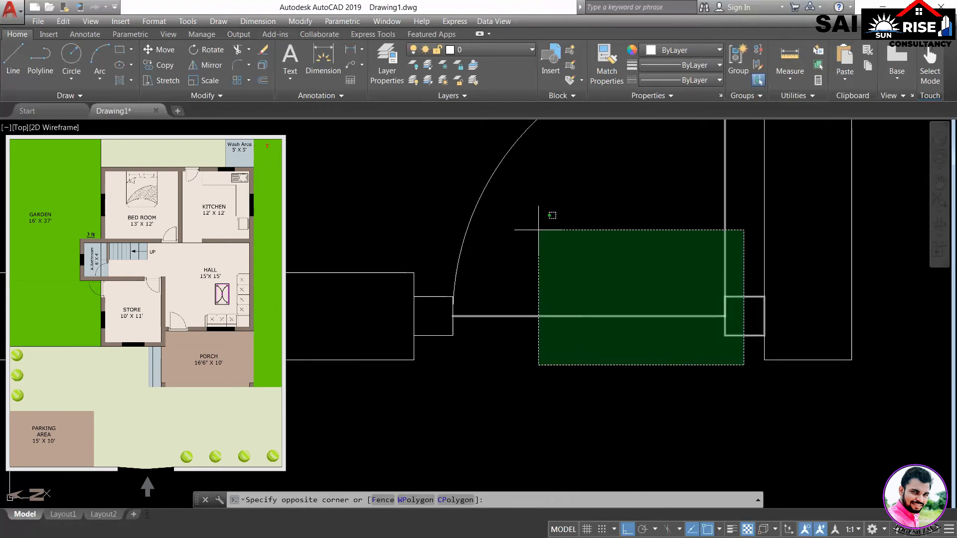
click(442, 185)
text(COP)
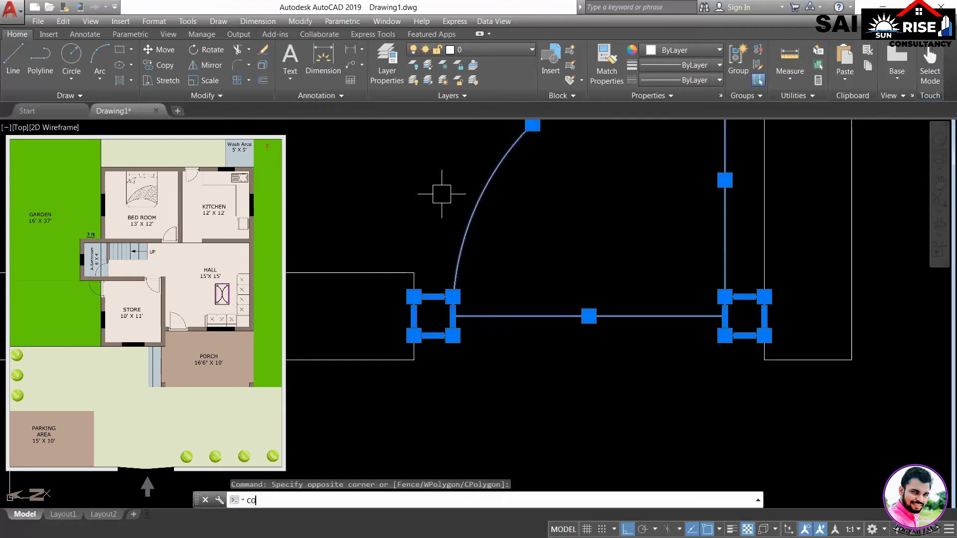
key(Return)
scroll(535, 327, down, 3)
click(560, 280)
middle_drag(561, 415, 561, 260)
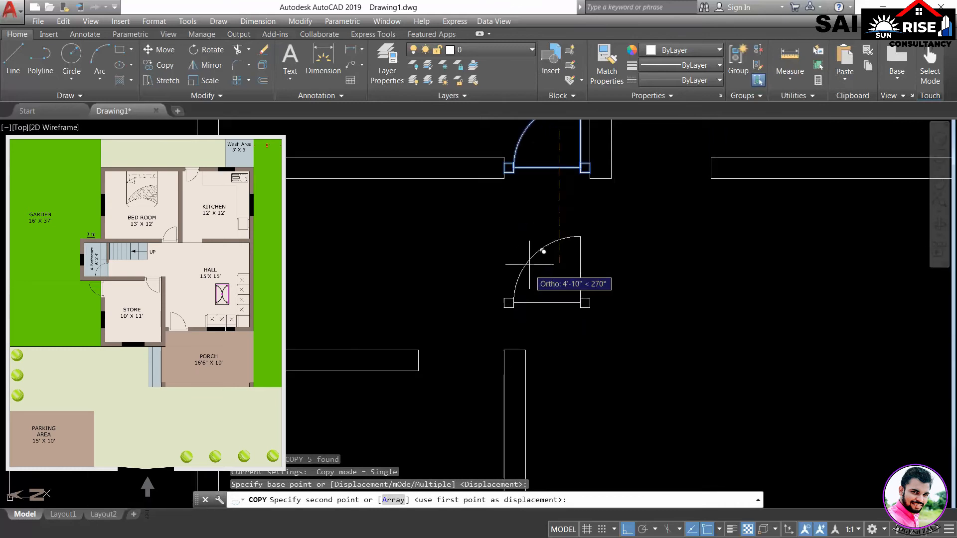
click(530, 242)
key(Return)
text(`)
key(Escape)
key(Escape)
Step: Mirror the copied door about a horizontal line below it, erasing the source so the leaf swings downward
text(MI)
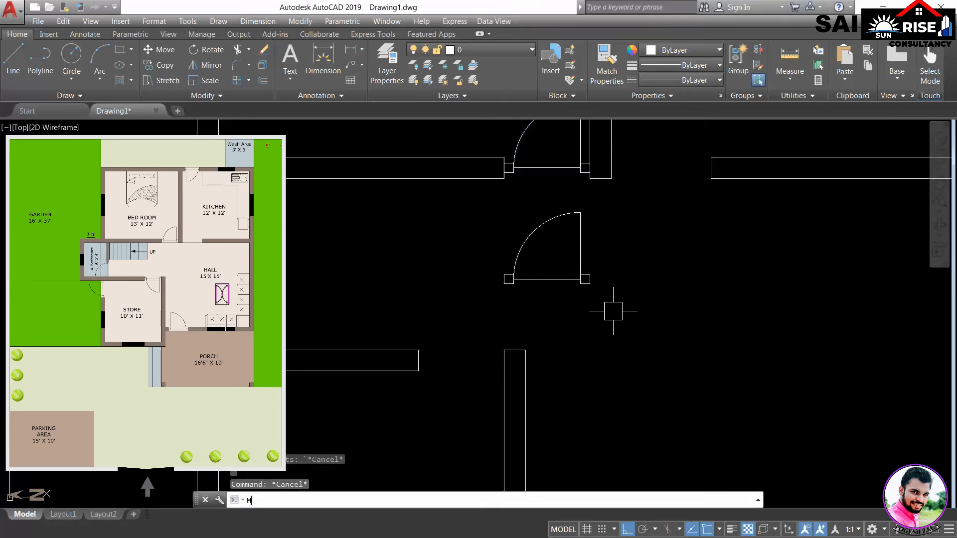
key(Return)
click(622, 318)
click(461, 179)
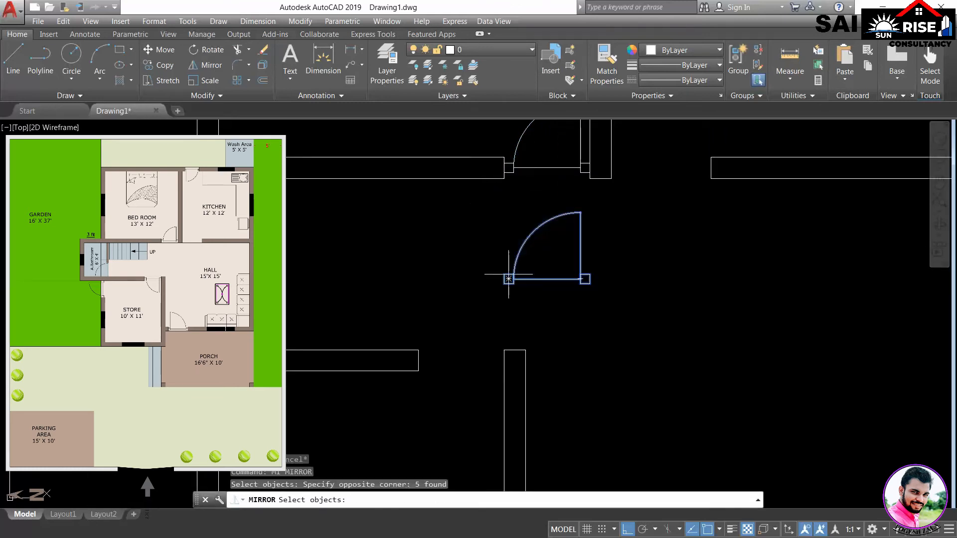
click(529, 308)
click(592, 314)
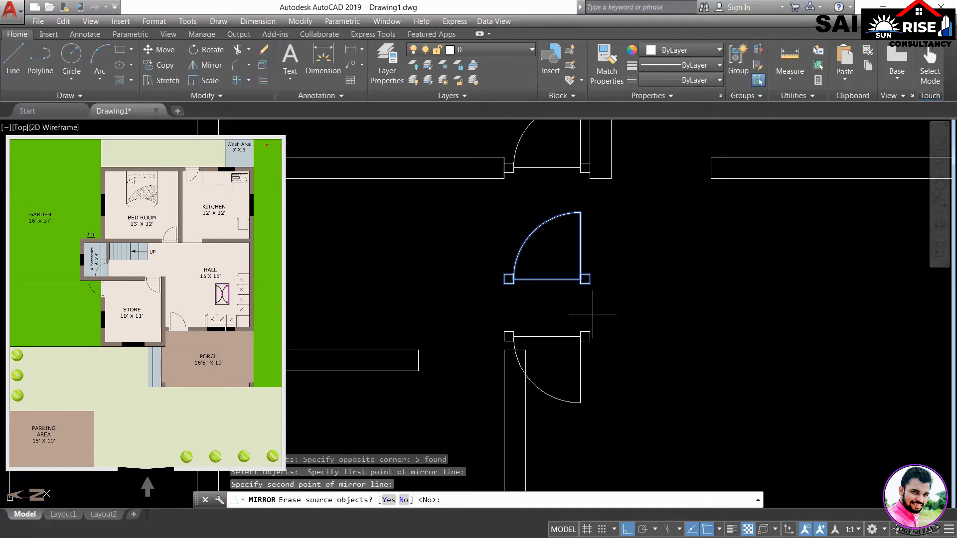
click(388, 499)
key(Return)
scroll(527, 442, up, 2)
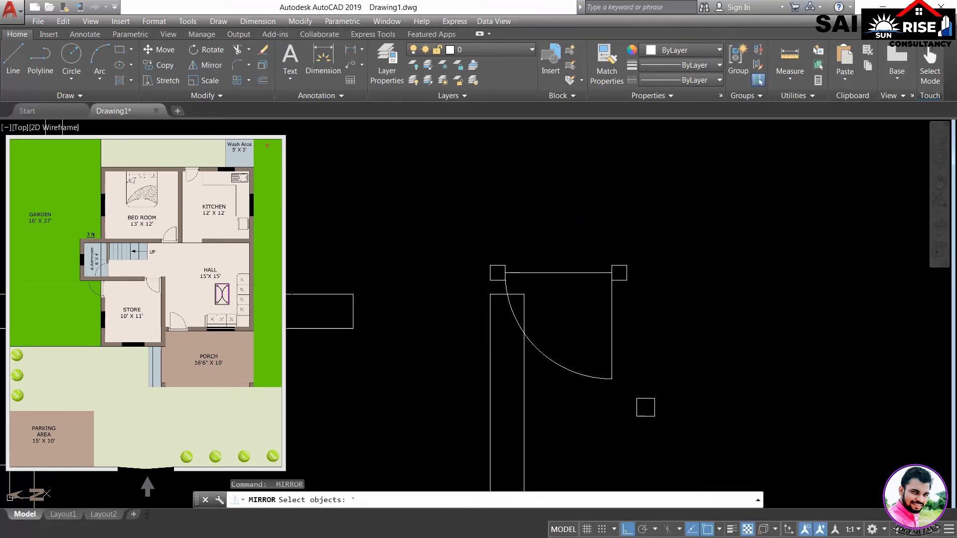
key(Escape)
Step: Move the mirrored door by its left frame's outer midpoint onto the wall-end midpoint at the store's upper opening
click(642, 396)
click(563, 256)
scroll(528, 279, up, 2)
click(528, 296)
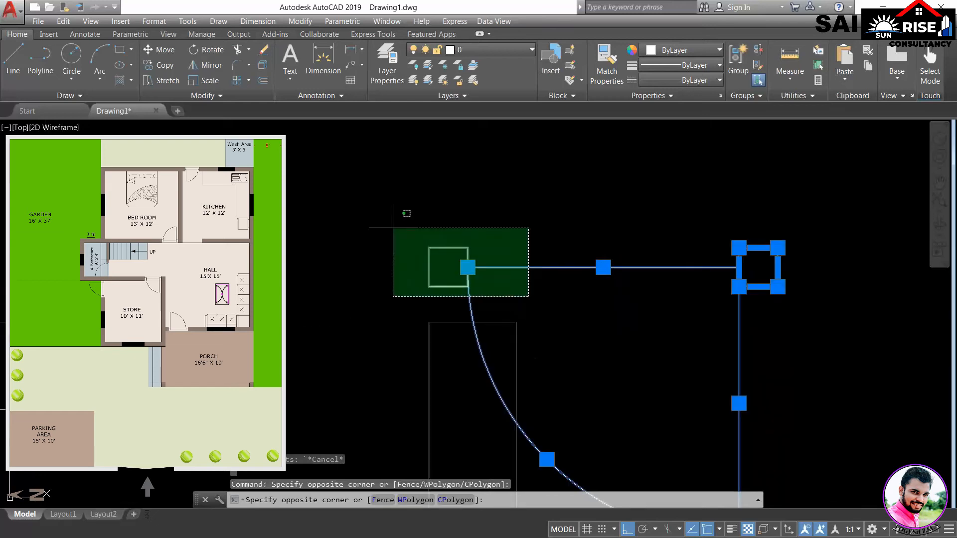
click(393, 228)
text(m)
key(Return)
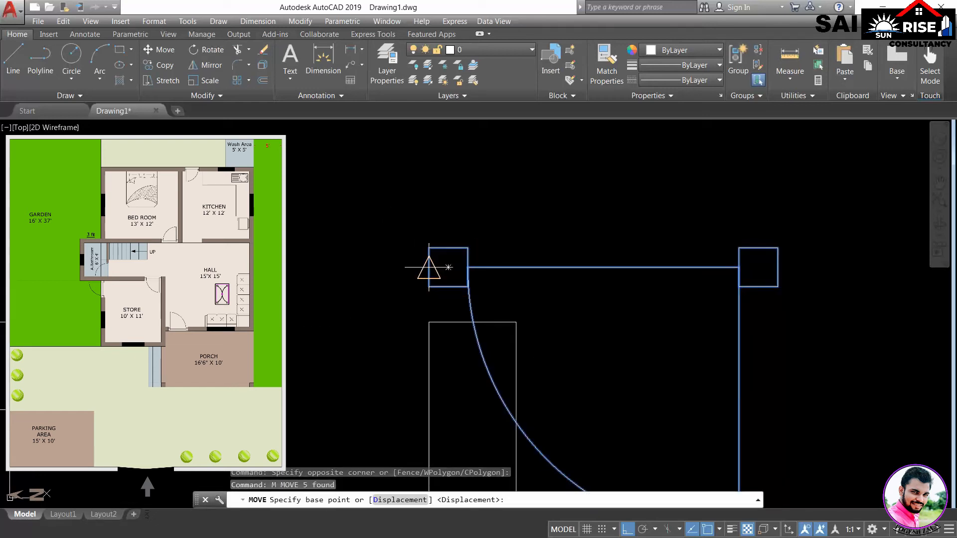
click(429, 268)
scroll(349, 319, down, 2)
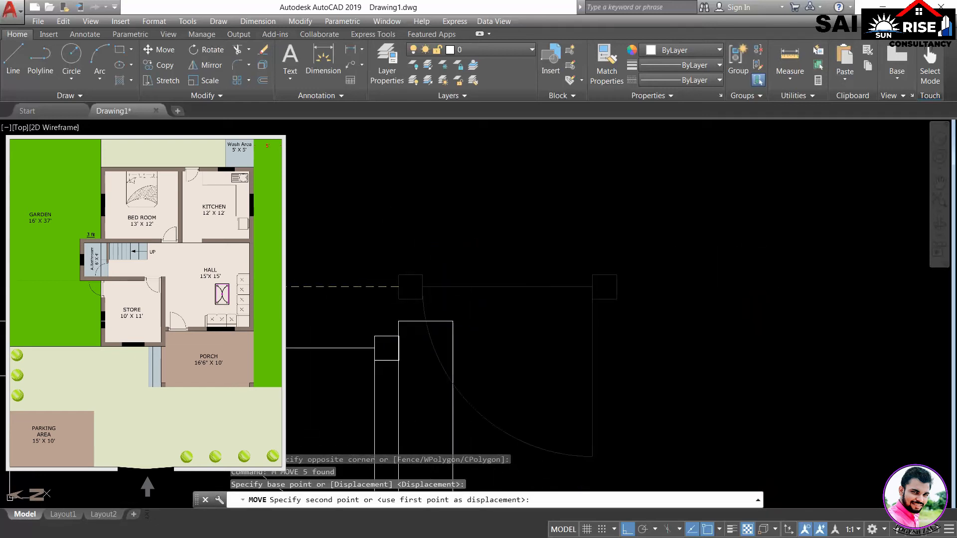
click(180, 348)
scroll(262, 310, down, 2)
middle_drag(345, 324, 594, 218)
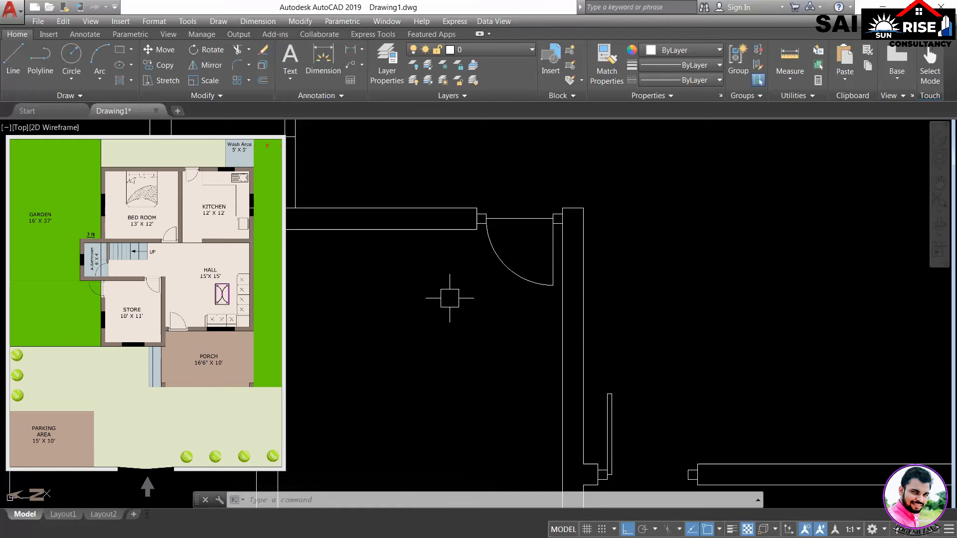
Step: Copy the bedroom door with its swing arc and both frames to the empty area left of the house
scroll(513, 199, down, 2)
scroll(559, 271, up, 5)
click(646, 285)
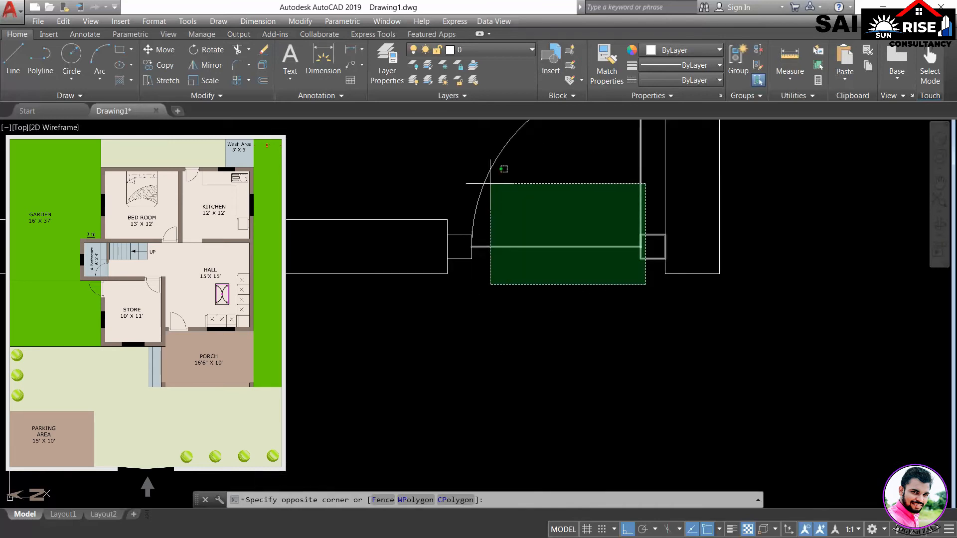
click(466, 165)
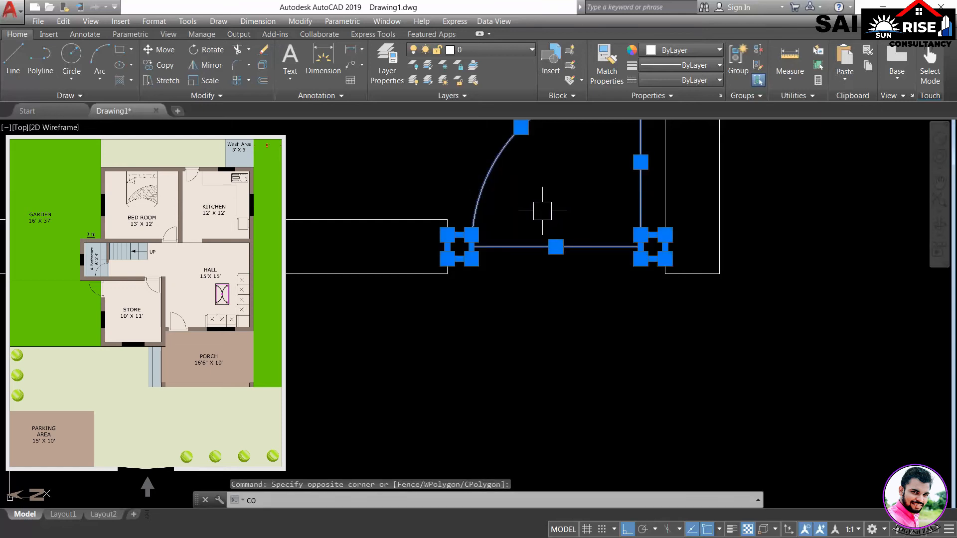
key(Return)
scroll(587, 310, down, 5)
click(595, 313)
scroll(605, 316, down, 3)
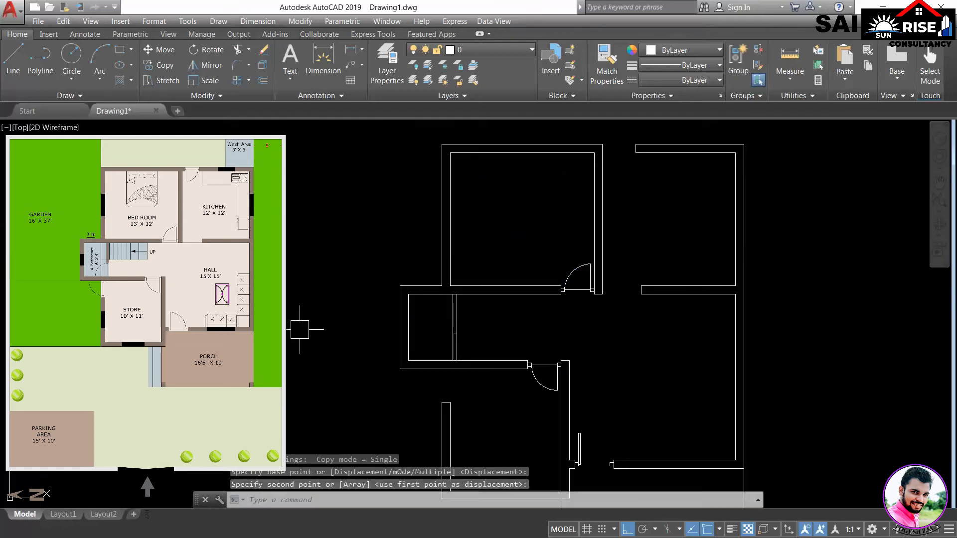
Step: Rotate the door copy left of the house by 90 degrees so it suits a vertical wall
text(ro)
key(Return)
click(280, 337)
click(239, 298)
key(Return)
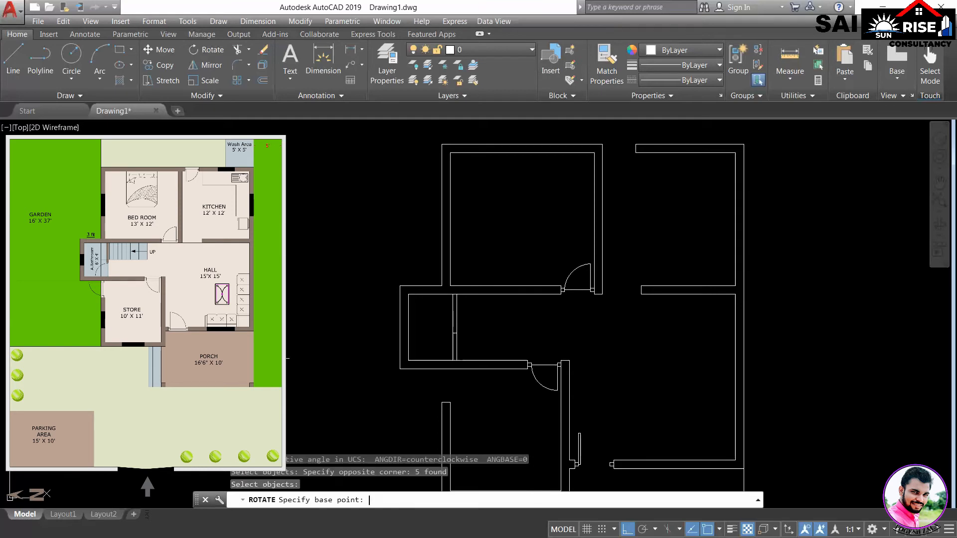
click(300, 325)
key(Escape)
Step: Move the rotated door by its lower frame's bottom midpoint onto the wall end at the store's left-wall opening
scroll(331, 320, up, 4)
click(349, 337)
click(200, 165)
text(m)
key(Return)
scroll(257, 267, up, 4)
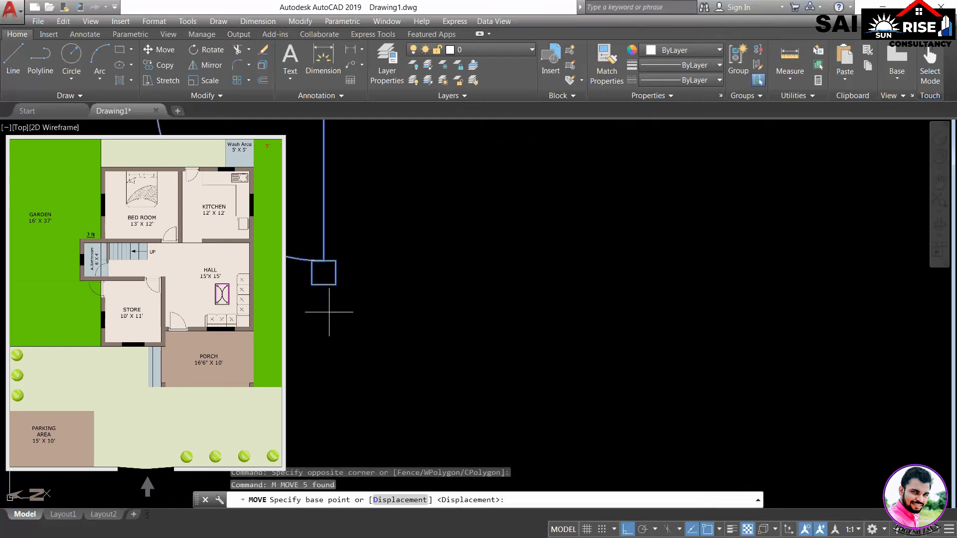
click(324, 284)
scroll(341, 305, down, 4)
middle_drag(829, 313, 600, 361)
scroll(751, 294, up, 6)
click(584, 204)
scroll(596, 308, down, 6)
middle_drag(705, 273, 530, 385)
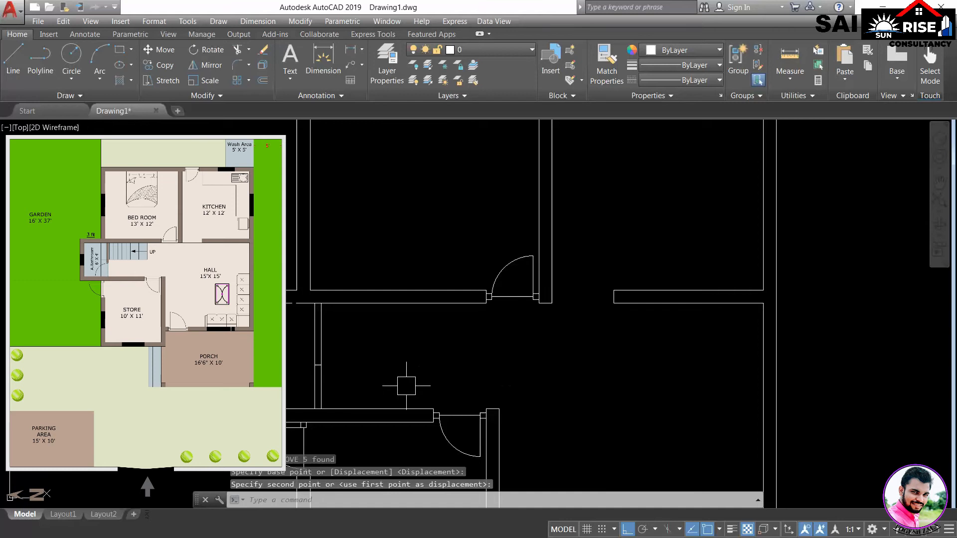
middle_drag(407, 385, 414, 343)
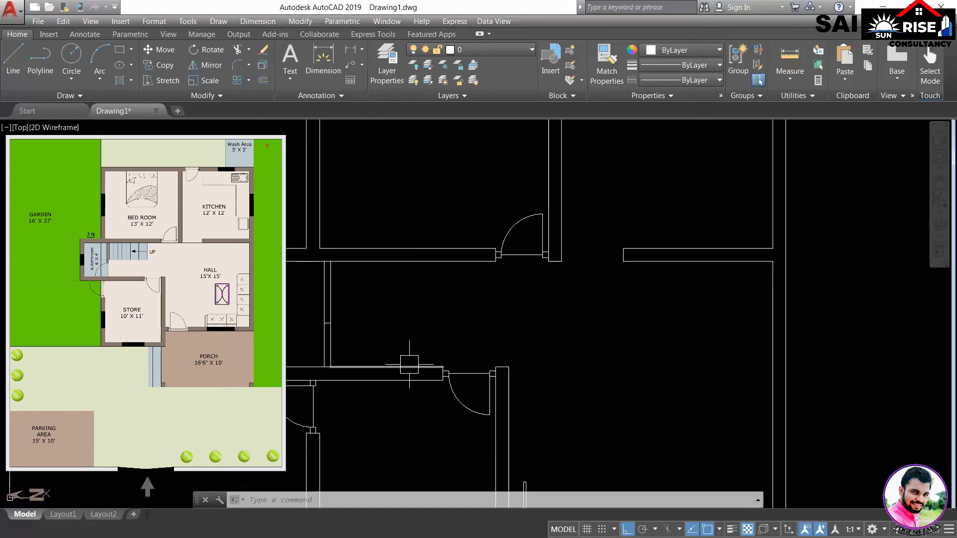
scroll(425, 348, down, 3)
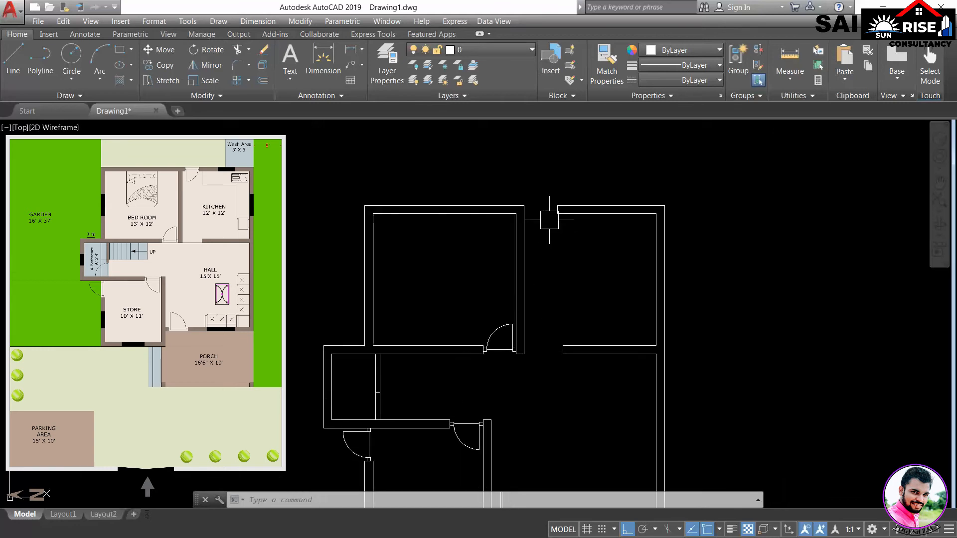
scroll(549, 220, up, 2)
scroll(506, 389, down, 2)
scroll(496, 393, up, 2)
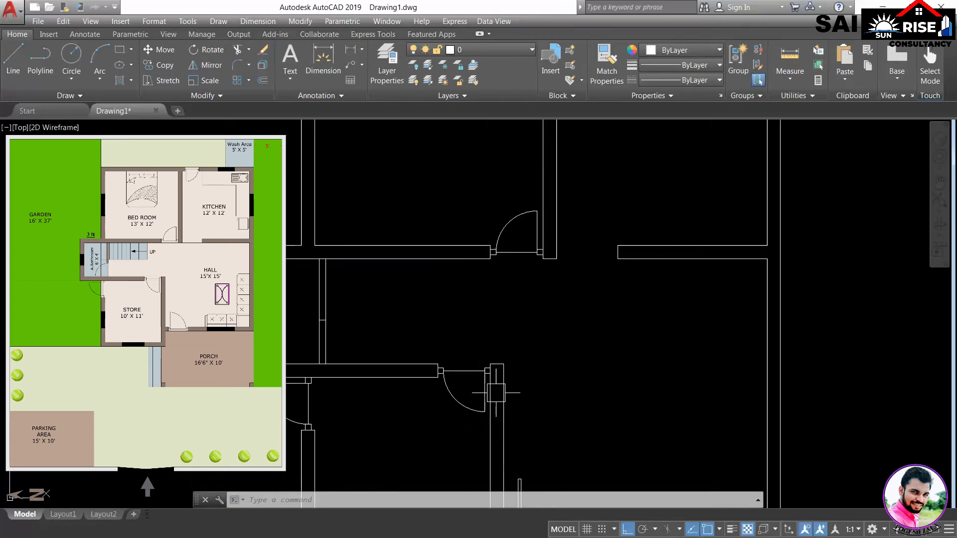
Step: Copy the bedroom door with both frames into the middle of the hall, with Ortho off
scroll(531, 254, up, 4)
scroll(550, 273, up, 4)
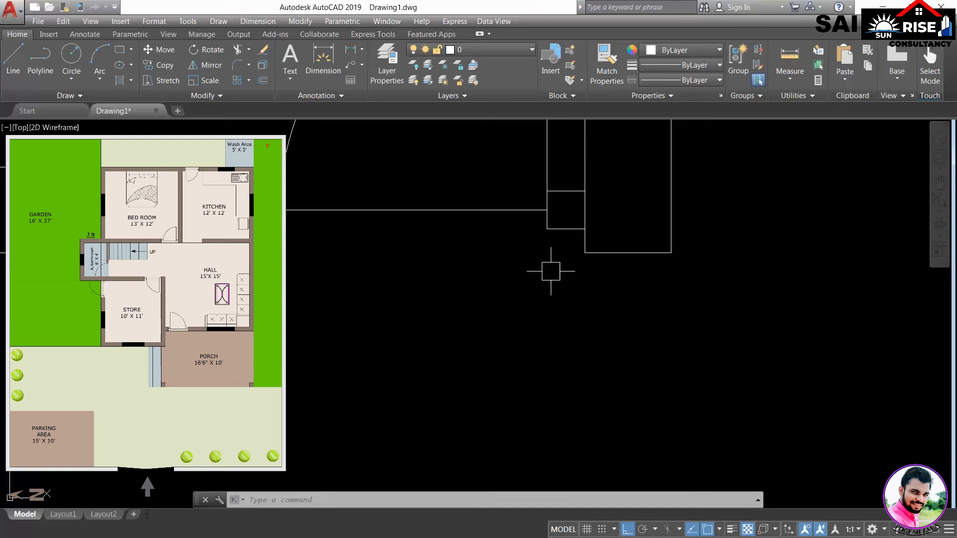
click(555, 262)
click(285, 159)
text(co)
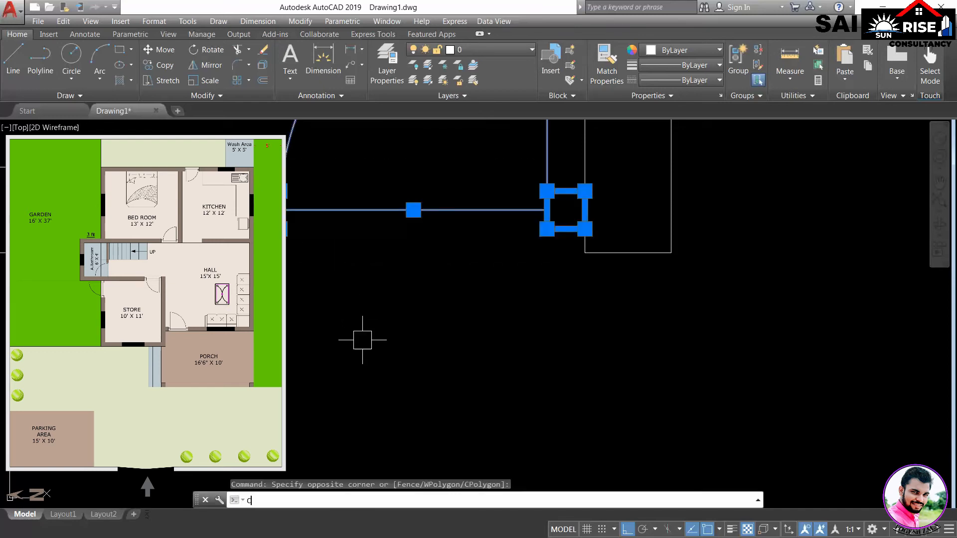
key(Return)
scroll(373, 349, down, 3)
click(381, 362)
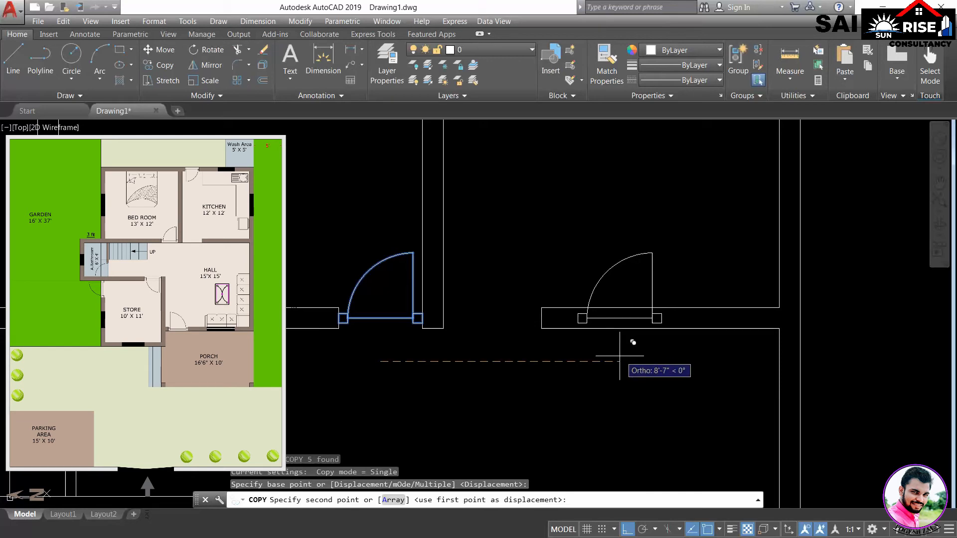
key(F8)
middle_drag(567, 435, 549, 314)
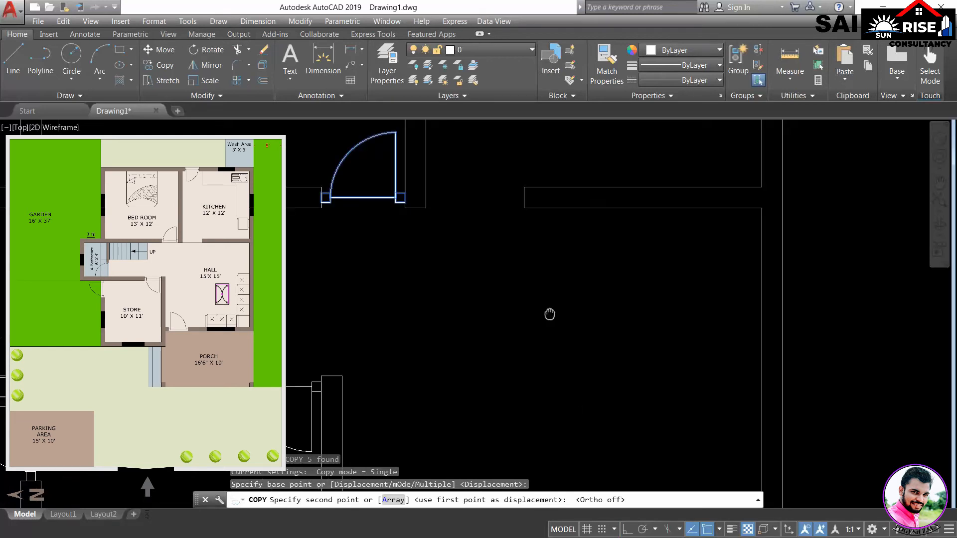
click(605, 372)
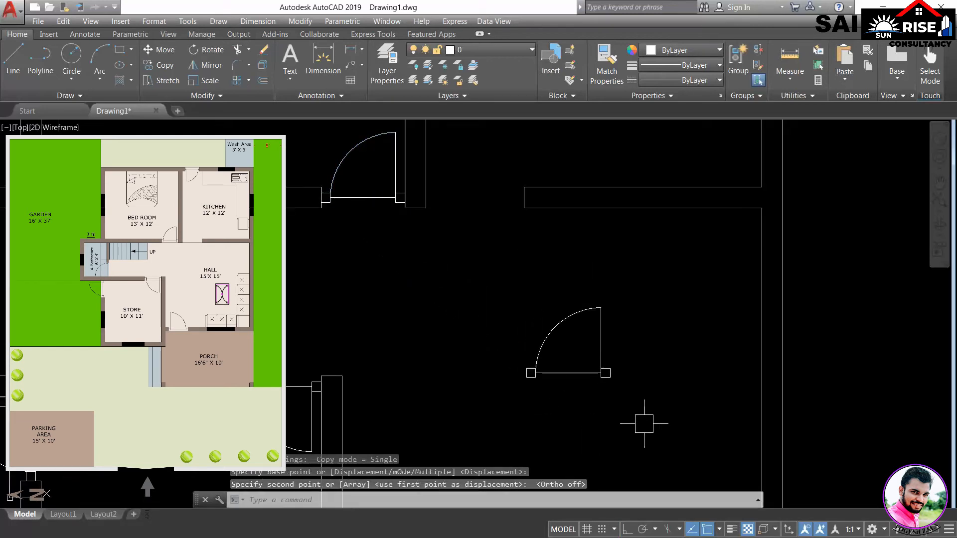
Step: Turn Ortho back on and rotate the door copy in the hall by 180 degrees
scroll(645, 409, down, 3)
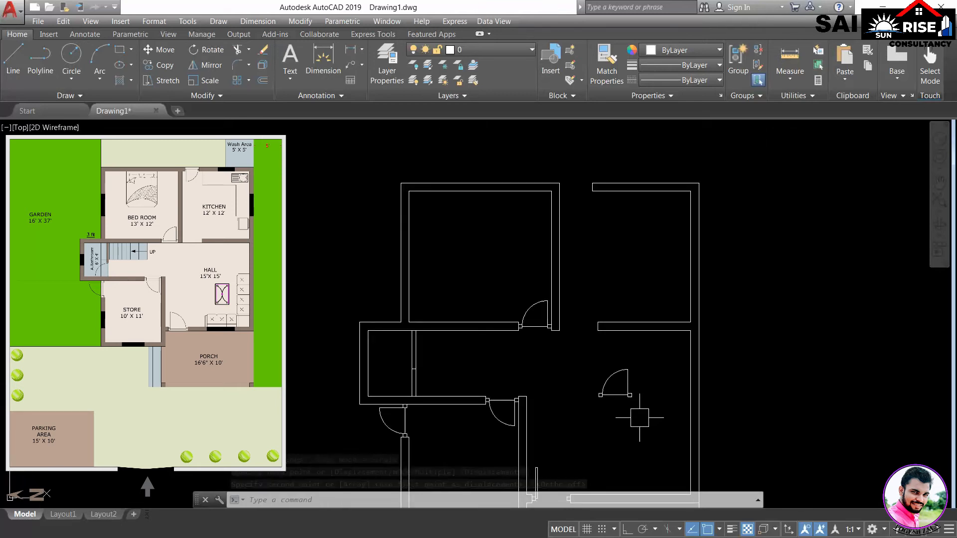
key(F8)
text(ro)
key(Return)
click(590, 353)
click(646, 412)
key(Return)
click(626, 414)
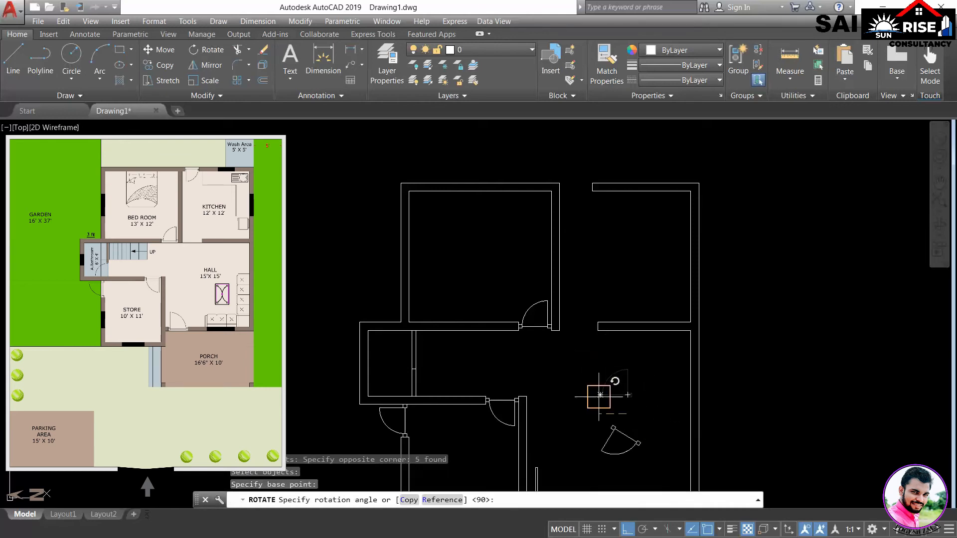
click(608, 405)
middle_drag(690, 432, 674, 323)
scroll(674, 324, up, 2)
key(Escape)
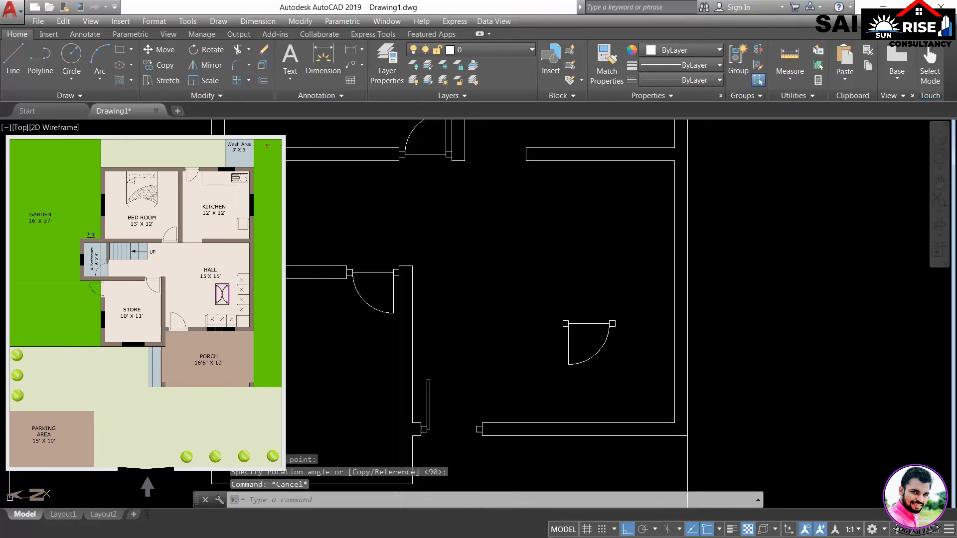
Step: Move the rotated door copy from the hall by its left frame's outer midpoint onto the wall end at the kitchen's upper-wall opening
click(622, 378)
click(522, 289)
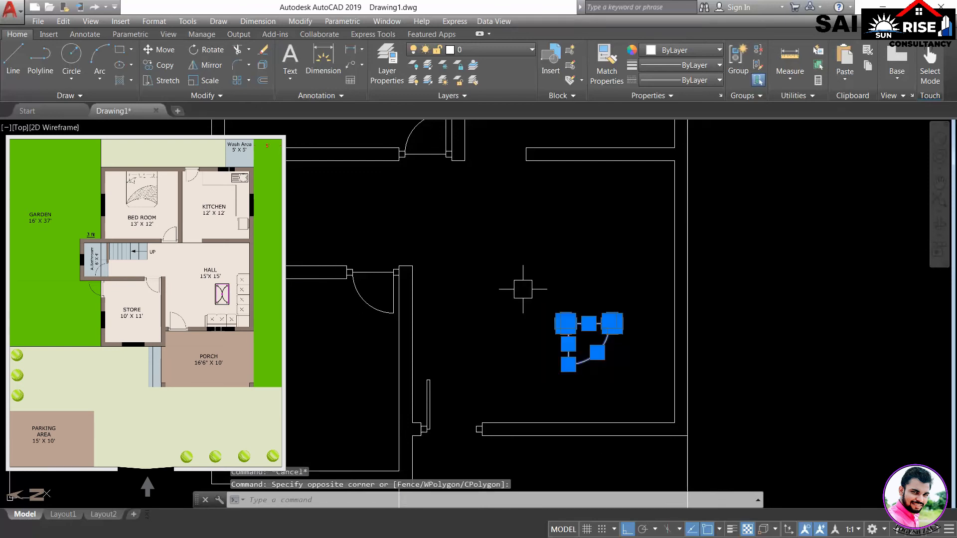
text(m)
key(Return)
scroll(573, 316, up, 5)
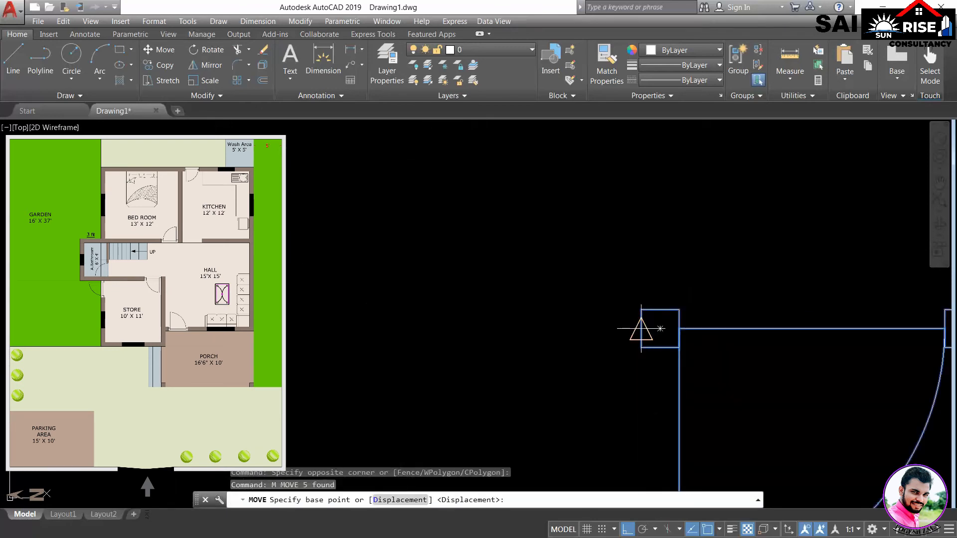
scroll(643, 340, down, 4)
scroll(626, 175, up, 5)
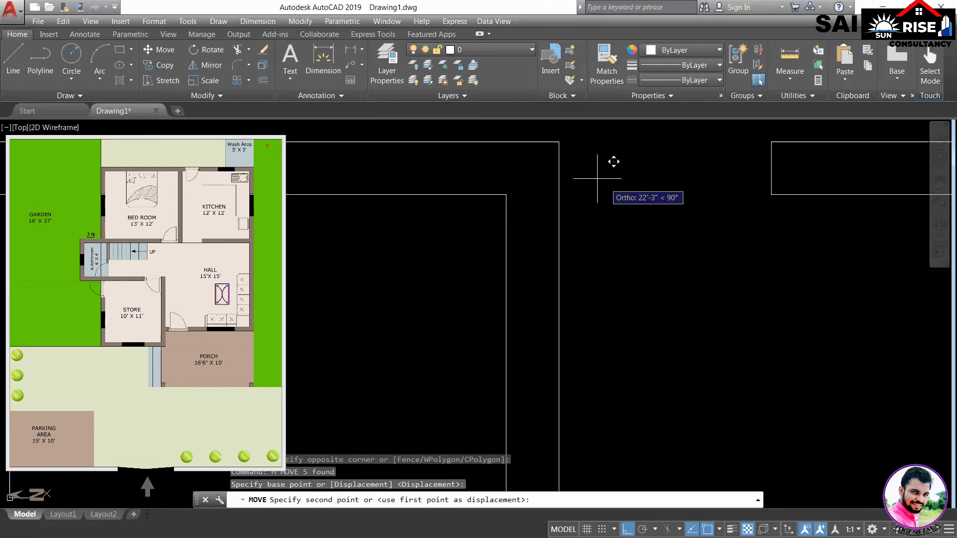
click(559, 168)
scroll(653, 287, down, 5)
Step: Draw a 2" by 2" square door frame in the empty space beside the small bathroom's partition wall
middle_drag(664, 320, 593, 206)
mouse_move(604, 368)
middle_down()
mouse_move(606, 323)
mouse_move(621, 325)
middle_up()
middle_drag(479, 233, 524, 350)
middle_drag(613, 363, 643, 258)
scroll(521, 285, up, 6)
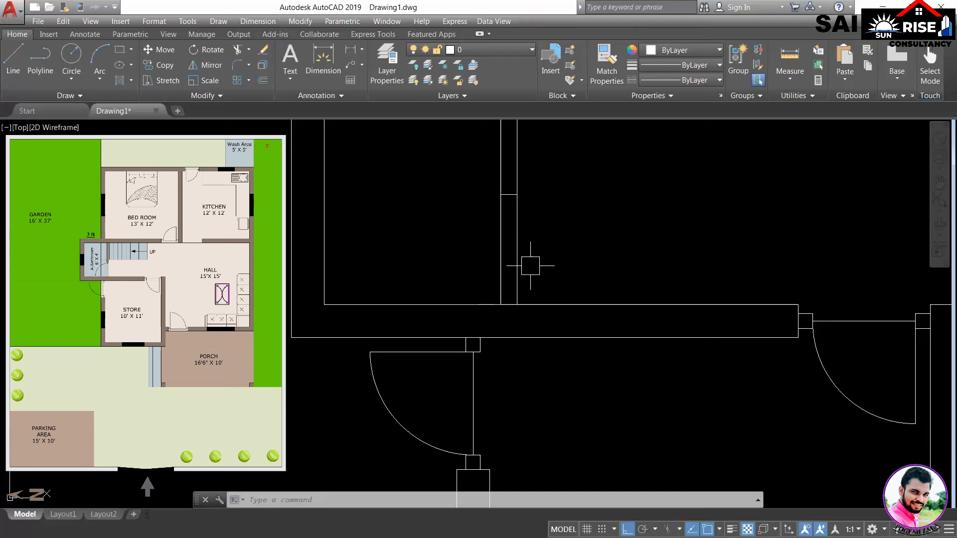
middle_drag(579, 252, 572, 271)
text(REC)
key(Return)
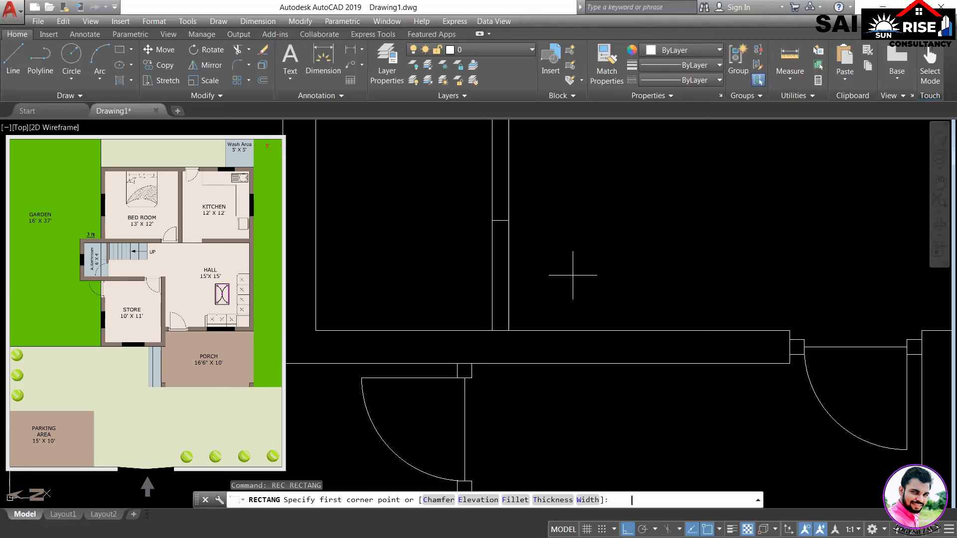
click(569, 215)
key(F8)
text(@2,2)
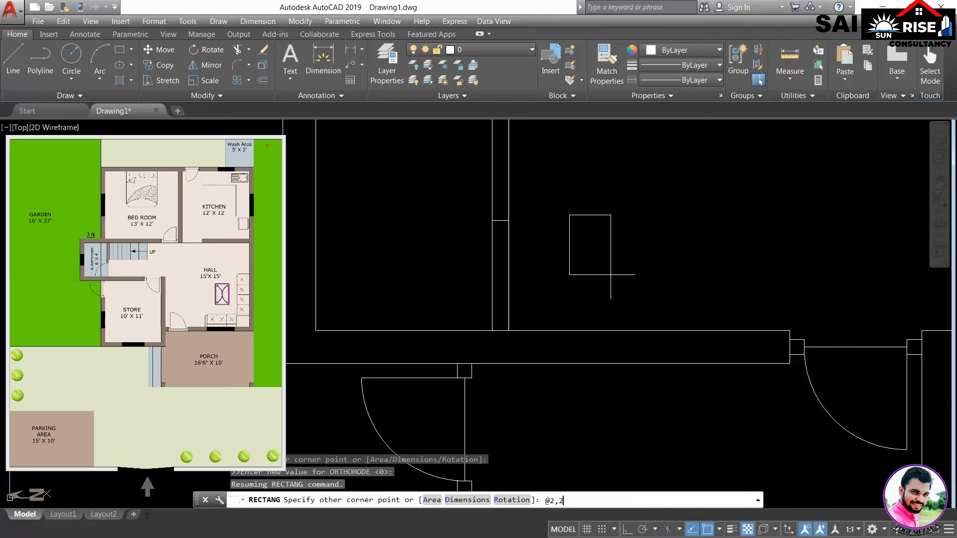
key(Return)
Step: Move the small square by its bottom midpoint to the centre of the bathroom partition's lower end, resting on the lower wall
scroll(591, 228, up, 2)
click(604, 234)
click(542, 180)
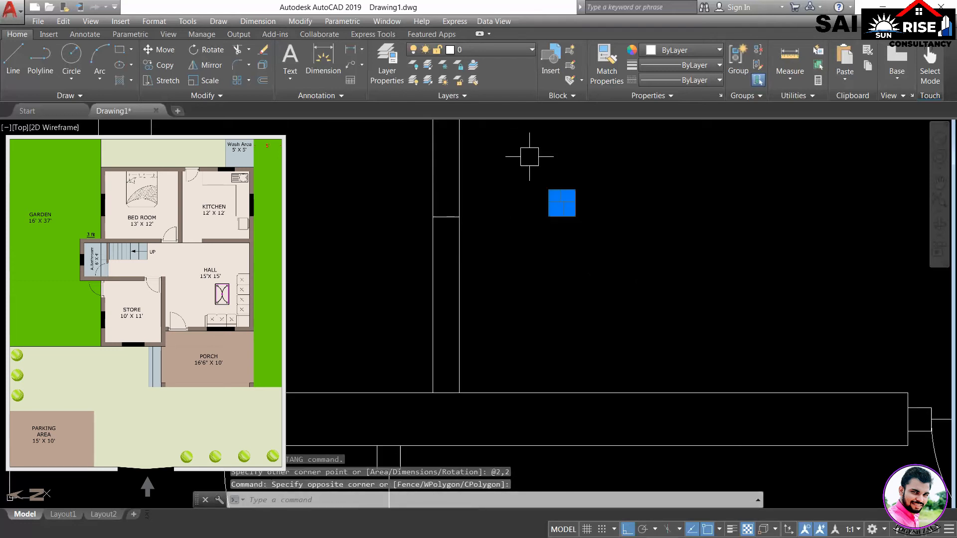
text(m)
key(Return)
scroll(562, 217, up, 6)
click(572, 148)
scroll(573, 212, down, 4)
middle_drag(415, 424, 522, 253)
click(494, 307)
middle_drag(578, 226, 555, 276)
scroll(474, 315, up, 2)
Step: Copy the square frame by its top midpoint to the midpoint of the opening's upper edge in the bathroom partition
click(470, 350)
text(co)
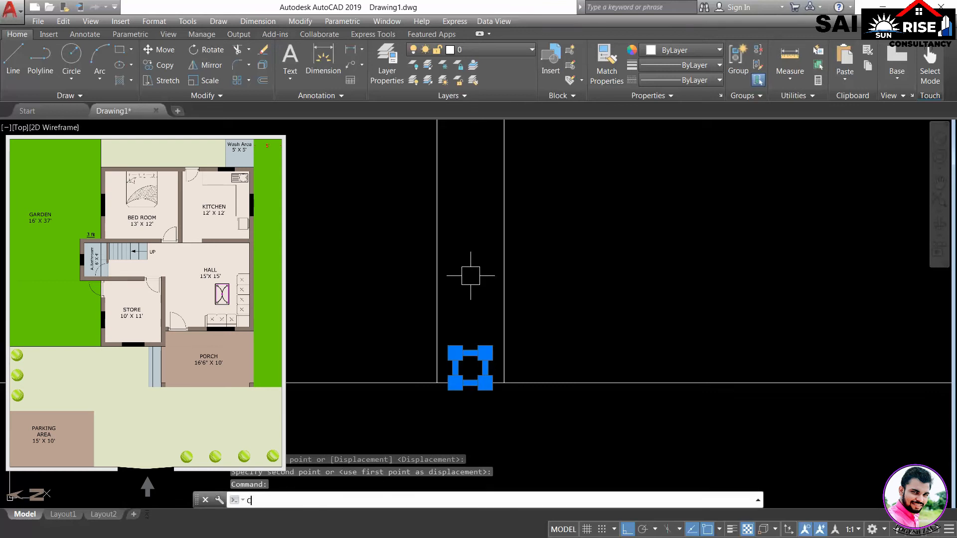
key(Return)
click(470, 352)
scroll(473, 349, down, 2)
middle_drag(469, 137, 475, 271)
scroll(473, 238, up, 2)
key(Escape)
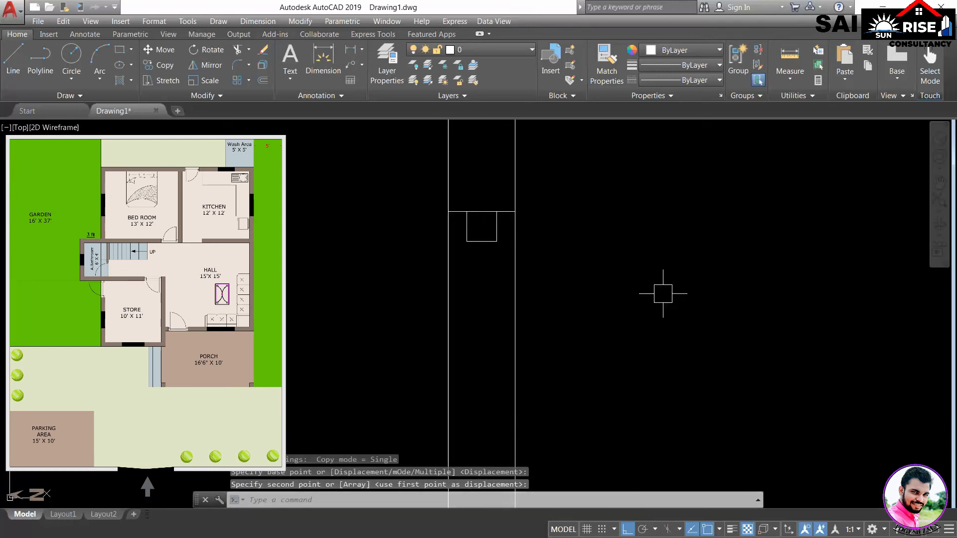
Step: Trim away both partition wall lines between the two square frames to open the bathroom doorway
text(tr)
key(Return)
key(Return)
click(515, 301)
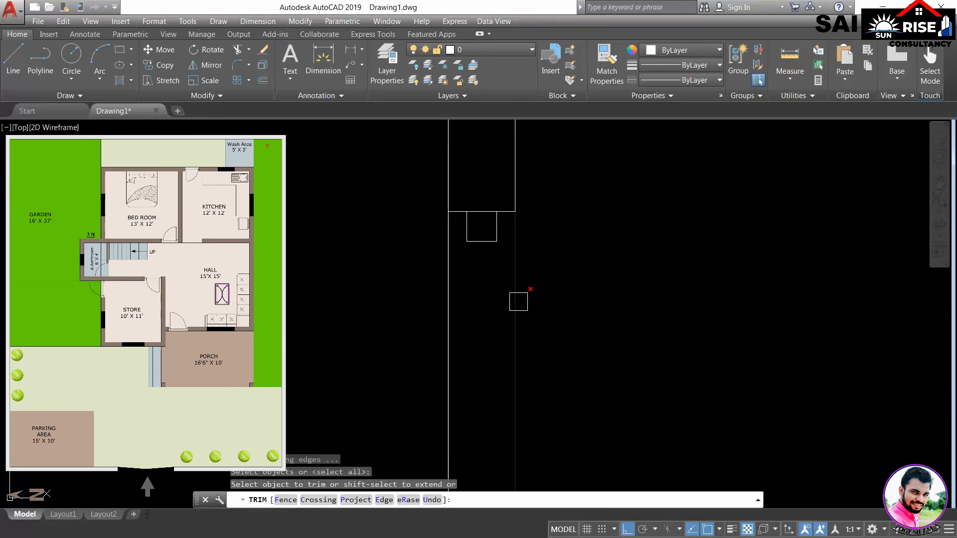
click(441, 322)
key(Return)
Step: Draw a horizontal door leaf line from the lower frame's top midpoint into the bathroom
scroll(539, 326, down, 3)
middle_drag(562, 324, 564, 297)
scroll(557, 317, up, 2)
text(l)
key(Return)
click(498, 453)
middle_drag(342, 399, 467, 305)
click(318, 345)
key(Return)
Step: Draw a vertical line from the lower frame's top midpoint to the upper frame's bottom midpoint
scroll(634, 364, up, 3)
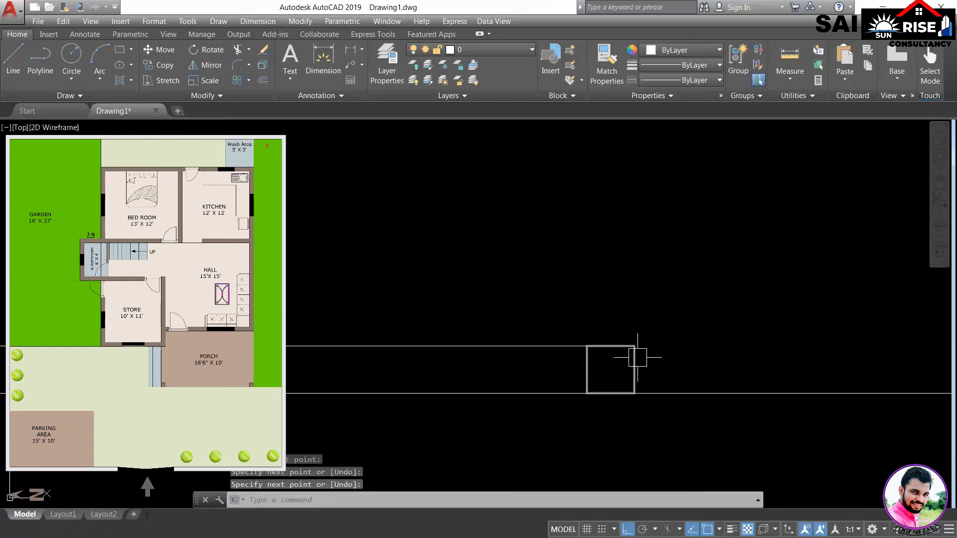
key(Return)
click(611, 345)
middle_drag(615, 220, 622, 399)
scroll(621, 379, down, 1)
scroll(621, 245, up, 1)
click(620, 217)
key(Return)
Step: Draw a circle centred on the lower frame's top midpoint with its radius reaching the upper frame
scroll(629, 280, down, 1)
scroll(648, 297, down, 2)
middle_drag(694, 332, 647, 305)
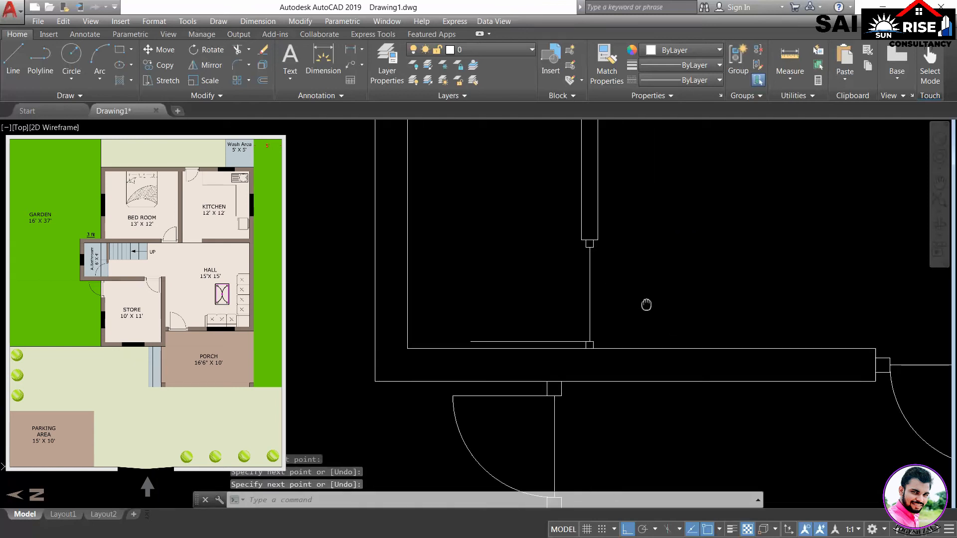
text(c)
key(Return)
scroll(598, 329, up, 3)
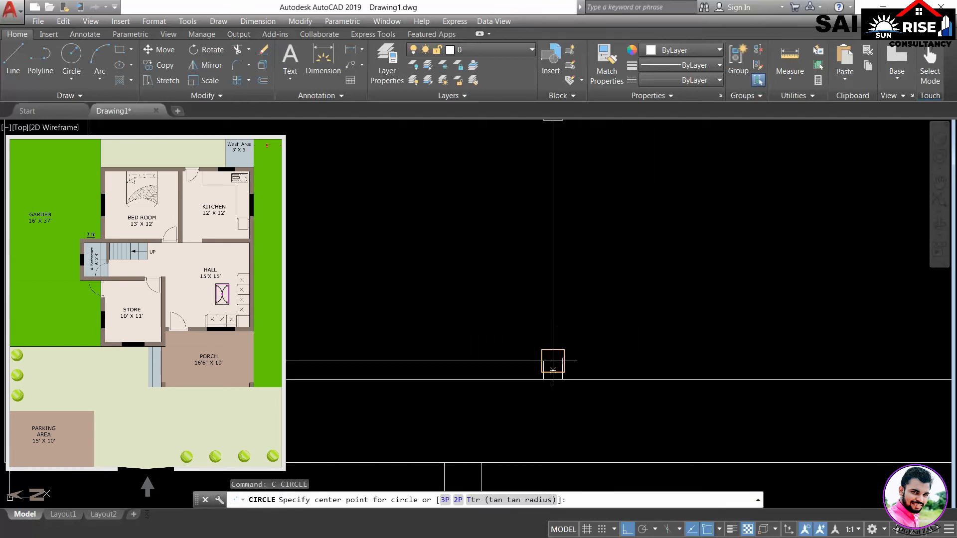
click(552, 371)
scroll(552, 370, down, 2)
scroll(610, 261, up, 2)
scroll(587, 271, down, 3)
middle_drag(719, 250, 722, 248)
scroll(589, 303, up, 2)
text(tr)
key(Return)
click(565, 319)
click(472, 353)
key(Return)
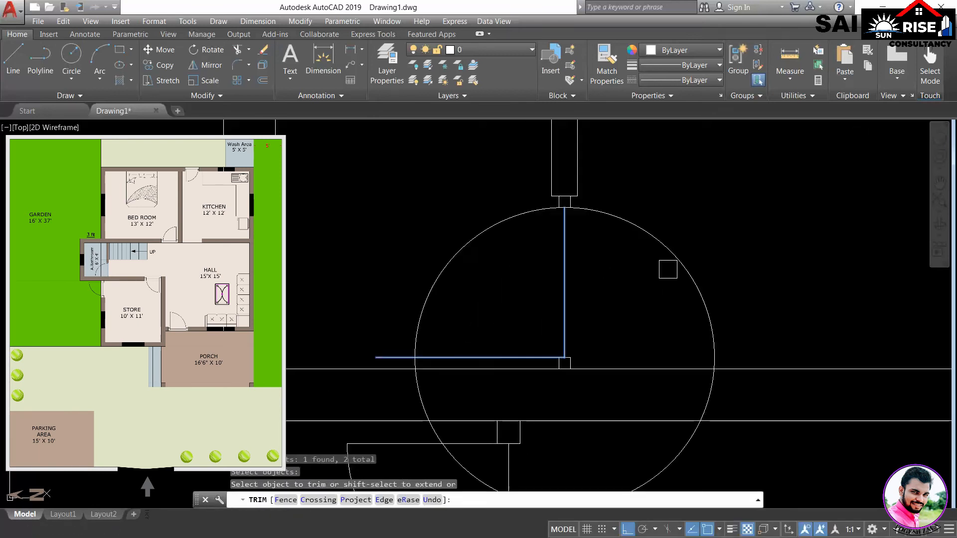
key(Return)
Step: Trim the circle to a quarter swing arc inside the bathroom, and trim the leaf line's excess beyond the arc
key(Return)
click(565, 289)
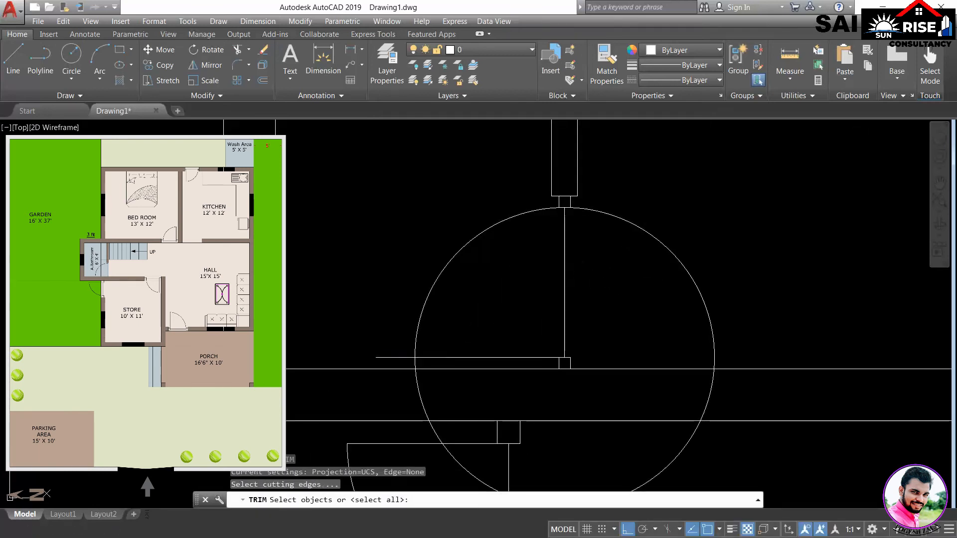
click(506, 356)
key(Return)
click(613, 223)
click(613, 223)
key(Return)
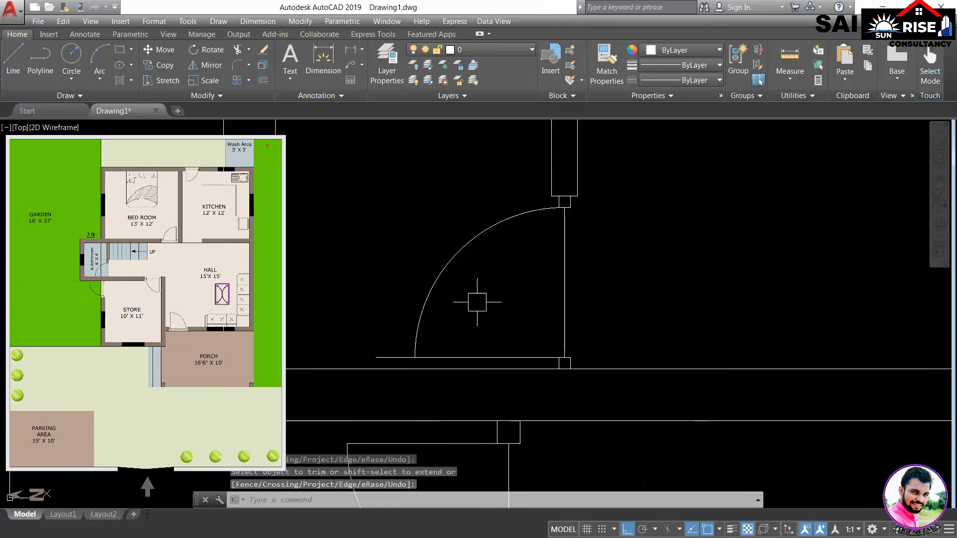
key(Return)
key(Return)
key(Return)
scroll(541, 290, down, 8)
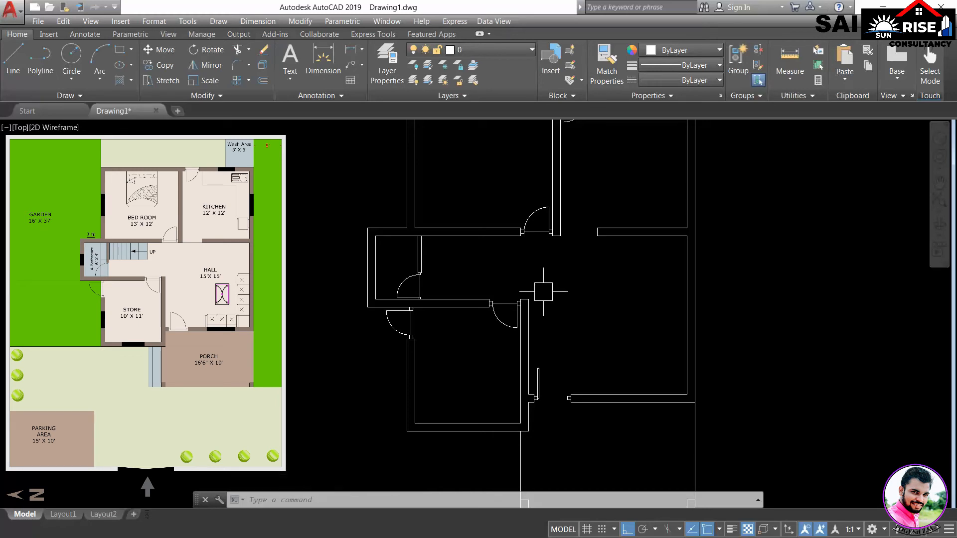
scroll(543, 291, down, 2)
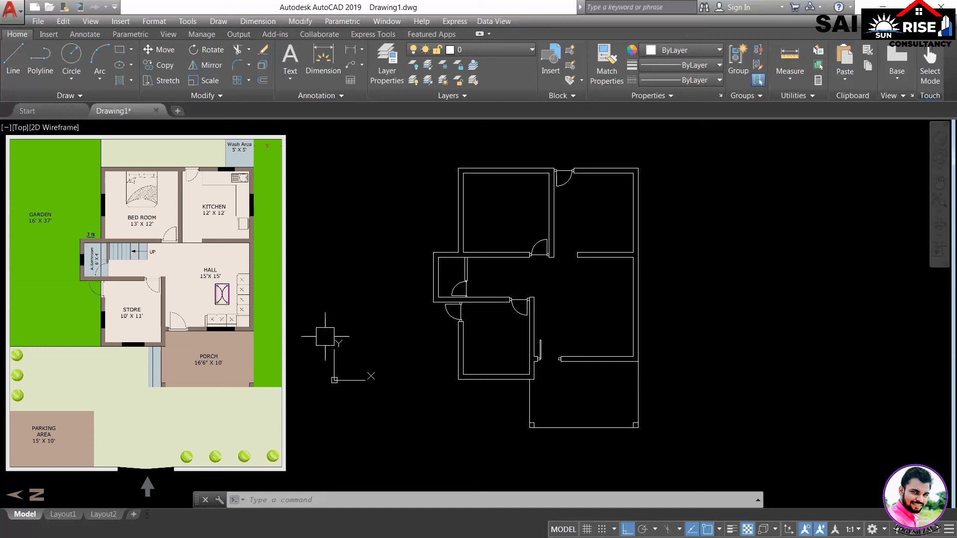
Step: Draw a line across the hall's porch-side wall at the midpoint of its outer edge
scroll(592, 384, up, 2)
text(L)
key(Return)
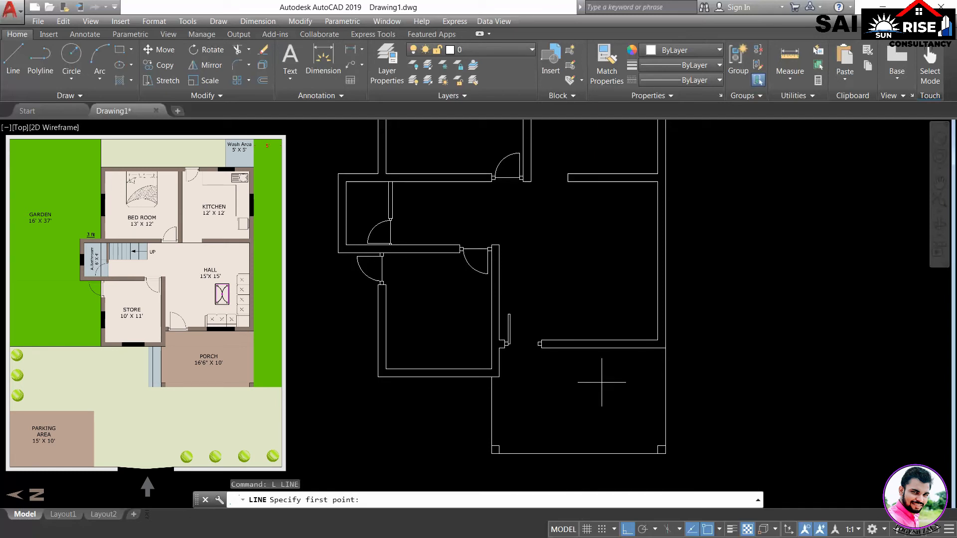
middle_drag(602, 383, 707, 384)
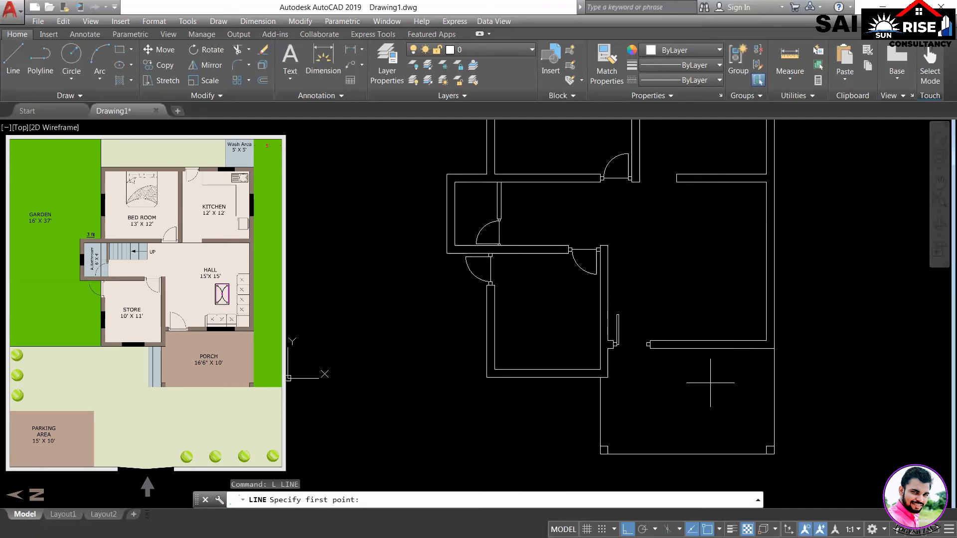
click(711, 347)
scroll(711, 347, up, 4)
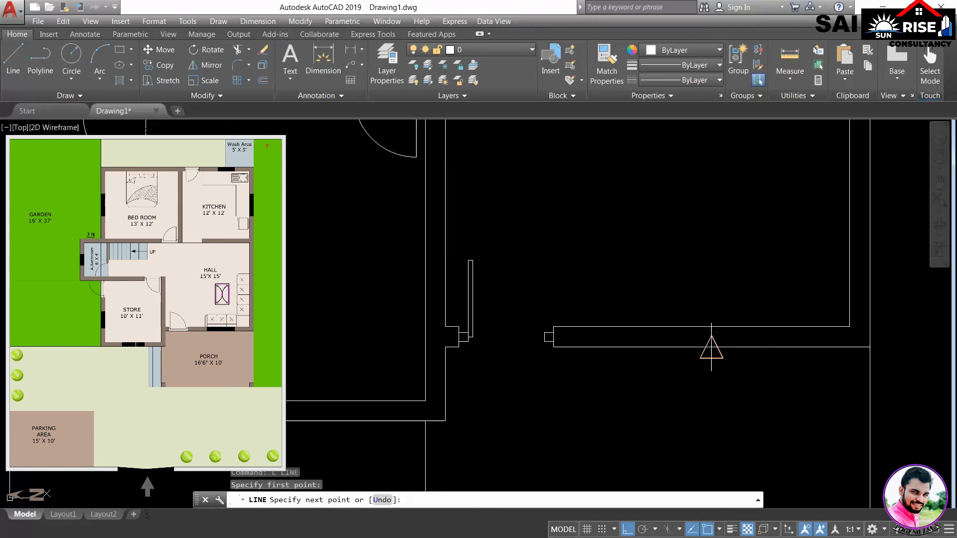
click(711, 337)
key(Return)
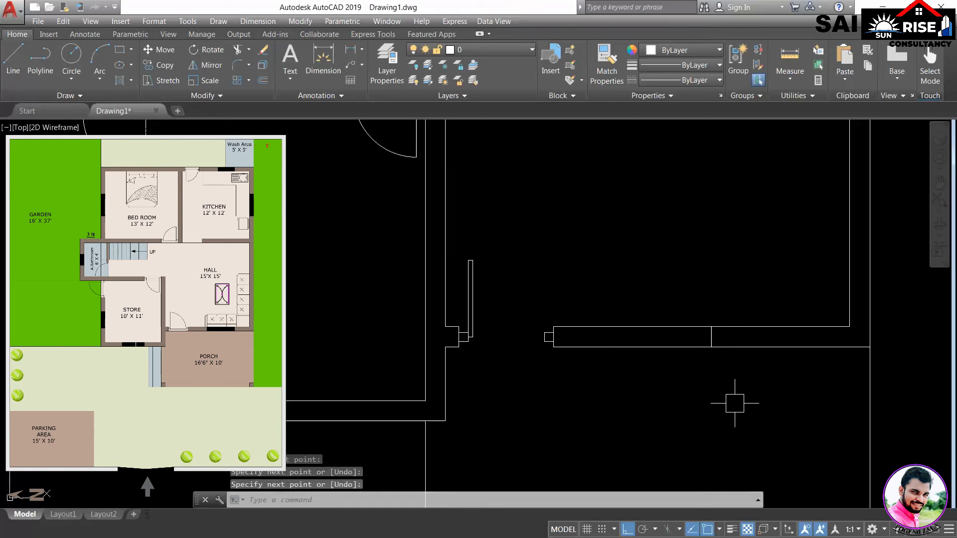
Step: Offset the line across the hall's porch-side wall by 2'6" to both sides and delete the original line
text(o)
key(Return)
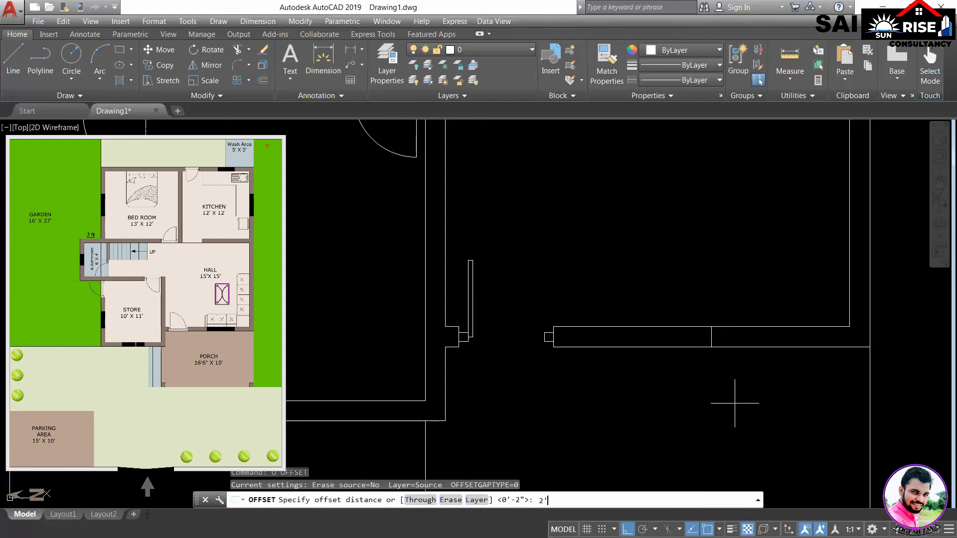
key(Return)
scroll(718, 346, up, 2)
click(701, 329)
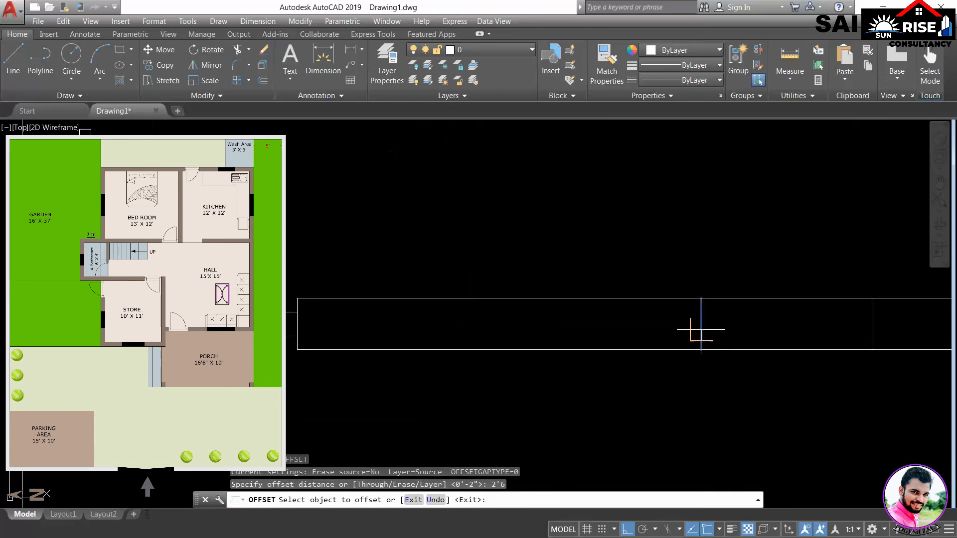
click(750, 329)
click(694, 326)
click(663, 325)
key(Return)
drag(676, 248, 715, 422)
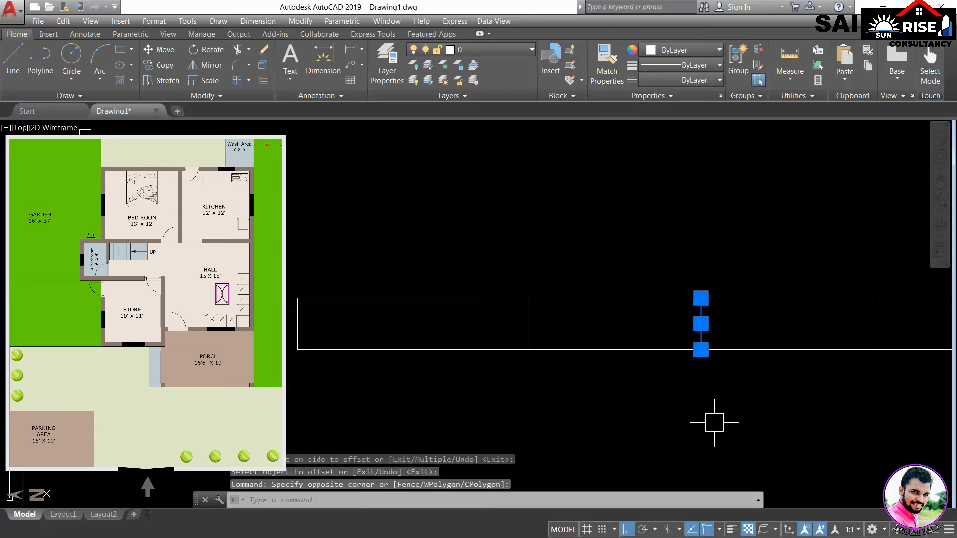
key(Delete)
Step: Offset both window edge lines in the hall's porch-side wall 2" inward to form the window frames
scroll(698, 413, down, 3)
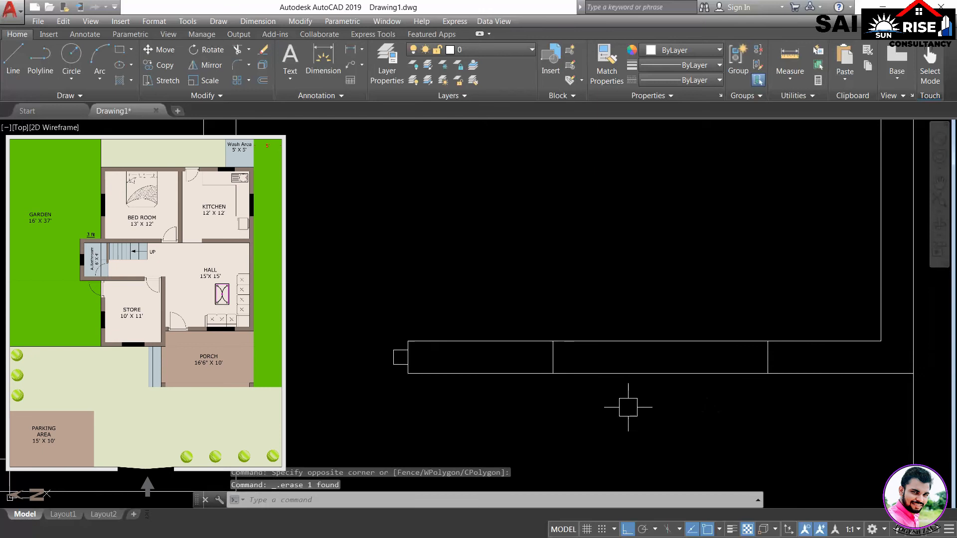
text(o)
key(Return)
key(Return)
scroll(580, 362, up, 2)
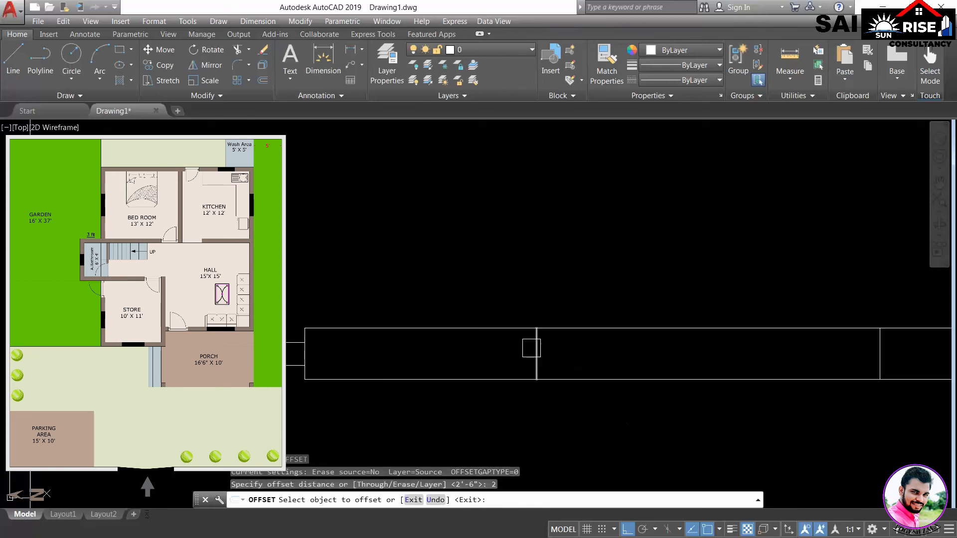
click(532, 348)
click(571, 350)
click(877, 352)
click(814, 356)
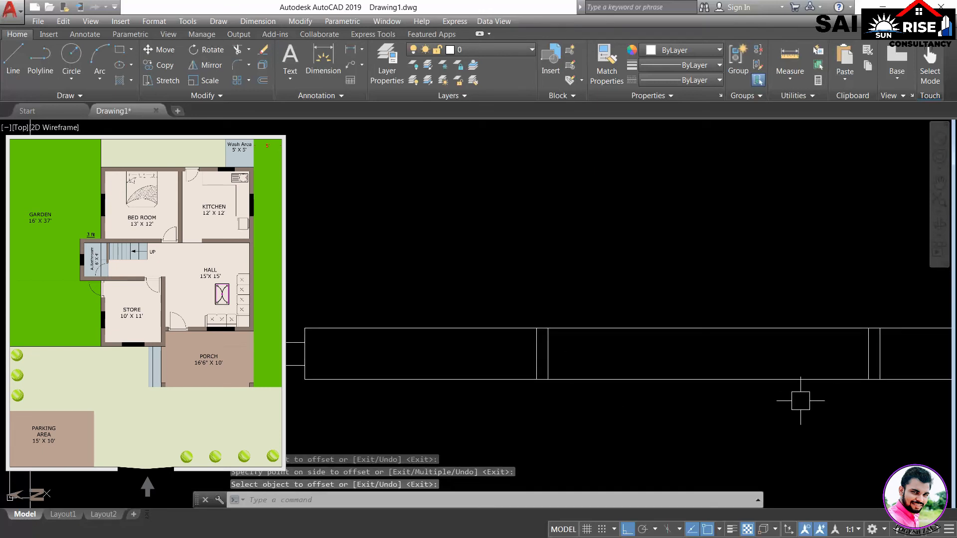
key(Return)
Step: Draw a horizontal line joining the midpoints of the hall window's two inner frame lines
text(l)
key(Return)
click(548, 354)
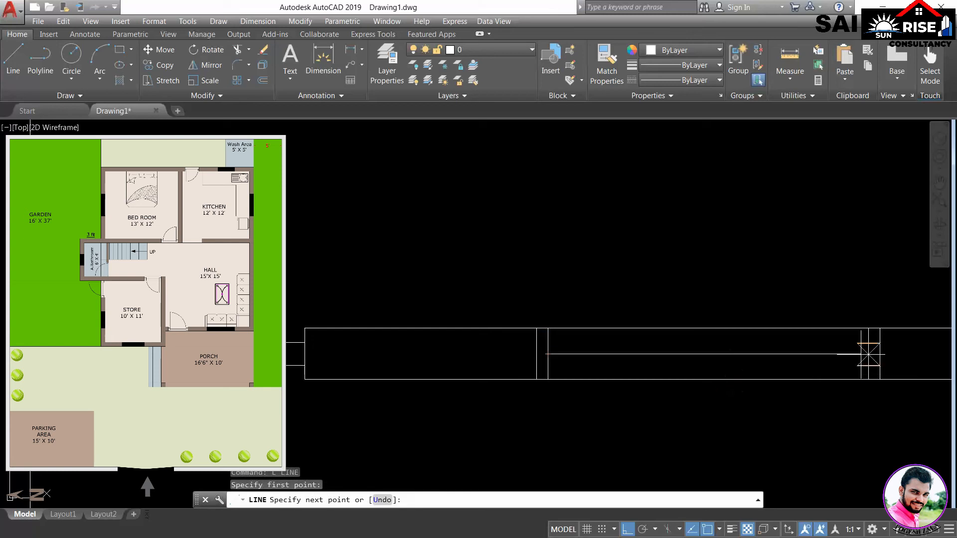
click(868, 354)
key(Return)
Step: Offset the hall window's horizontal line 1" to both sides as glass lines and delete the original line
text(o)
key(Return)
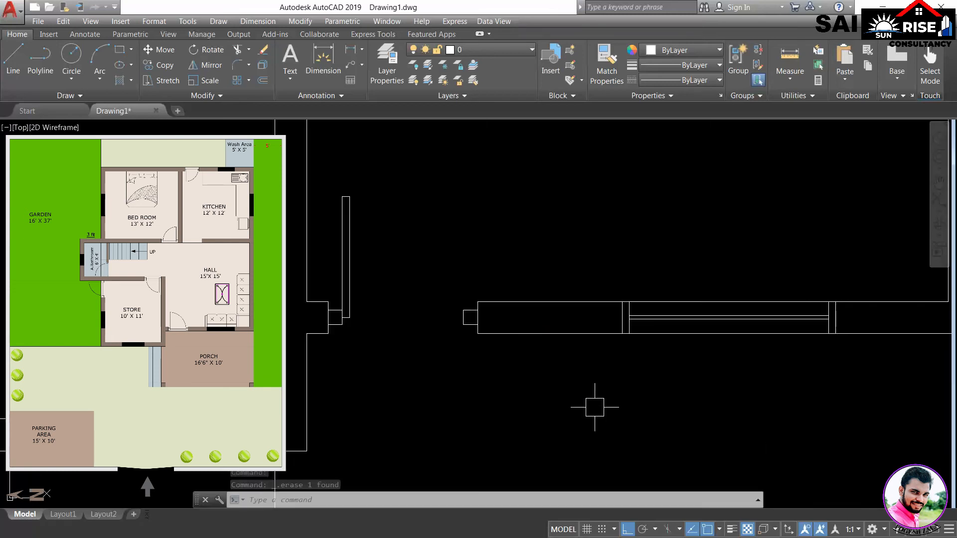
scroll(598, 397, down, 3)
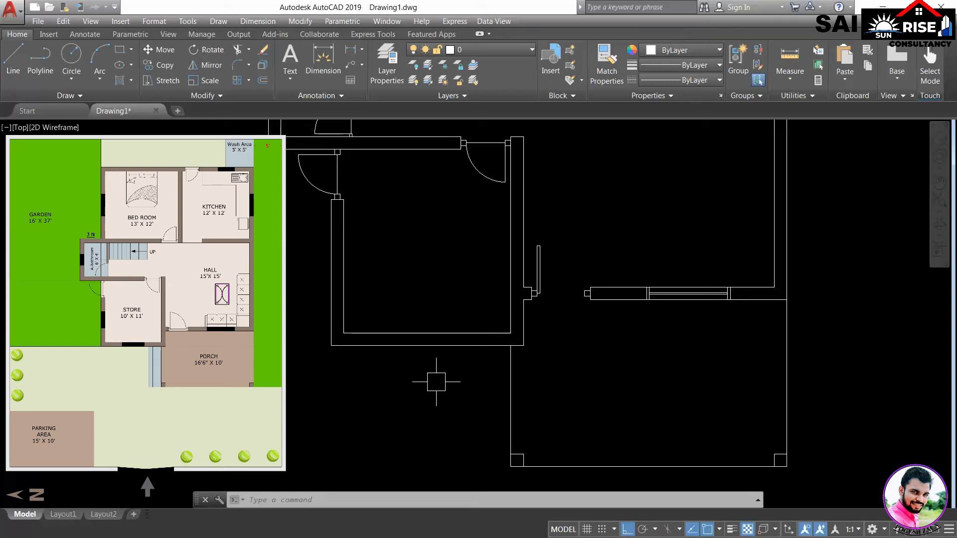
Step: Draw a line across the store's lower wall at its midpoint
text(l)
key(Return)
scroll(434, 369, up, 2)
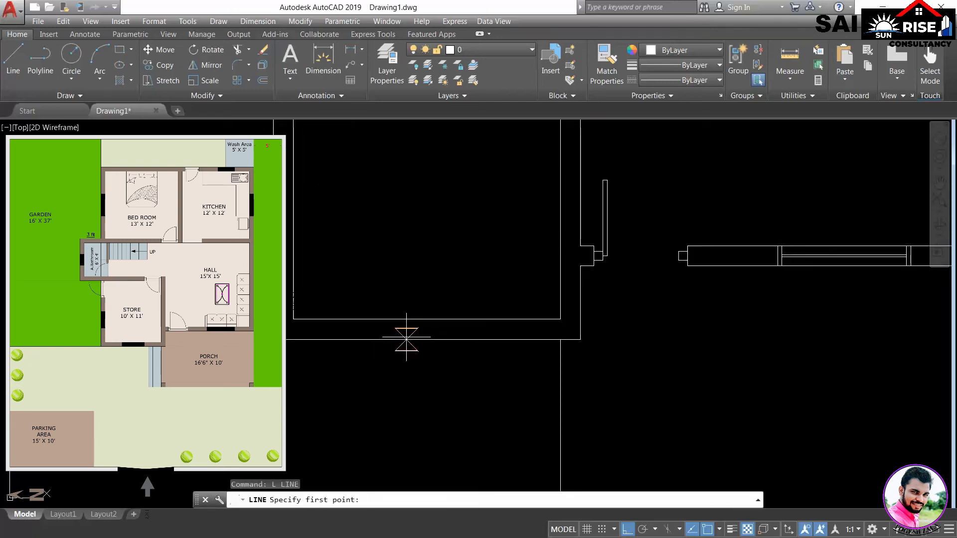
click(427, 339)
scroll(429, 328, up, 1)
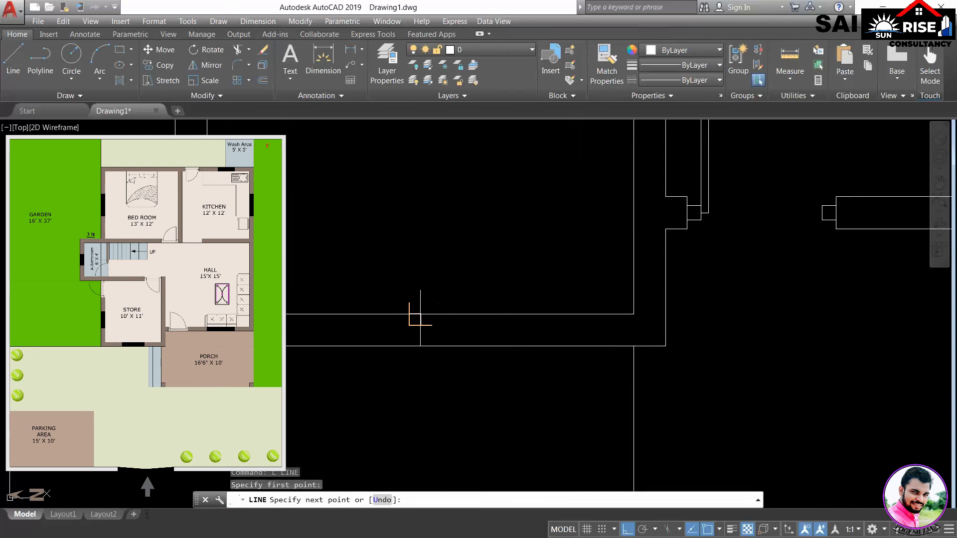
key(Escape)
Step: Offset the line across the store's lower wall by 2' to both sides to mark the window edges
text(o)
key(Return)
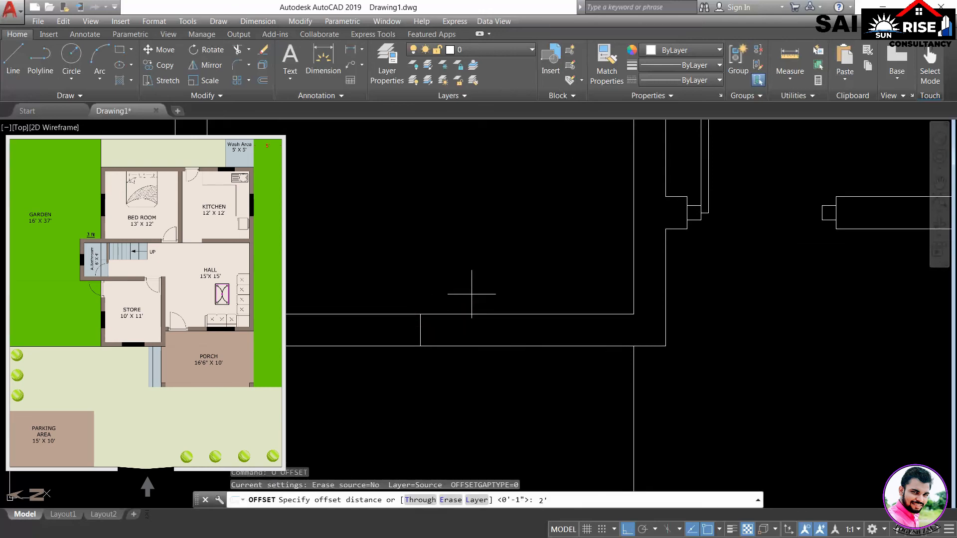
key(Return)
click(422, 333)
click(441, 330)
click(423, 329)
click(401, 319)
key(Return)
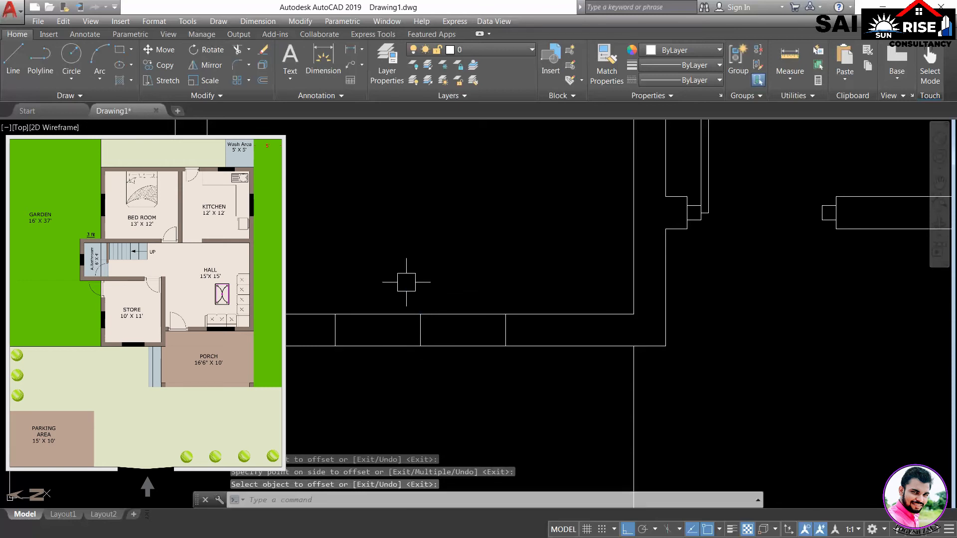
Step: Delete the middle line in the store's lower wall and draw a glass line joining the midpoints of the window edges
click(412, 308)
click(433, 352)
key(Delete)
text(l)
key(Return)
click(334, 330)
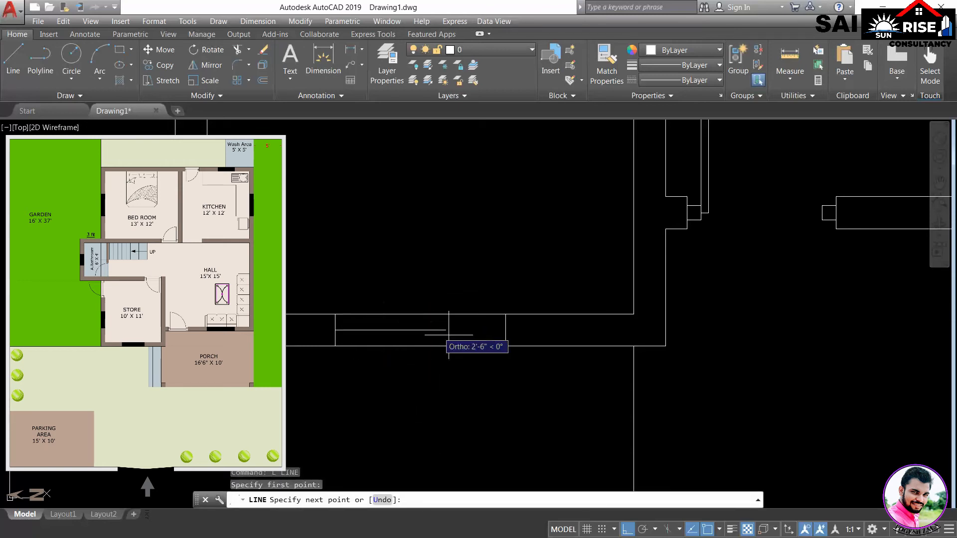
click(506, 329)
key(Return)
Step: Draw a line across the store's left wall at the midpoint of its outer line
scroll(487, 358, down, 4)
middle_drag(467, 392, 565, 395)
middle_drag(558, 295, 570, 316)
text(l)
key(Return)
scroll(493, 303, up, 2)
click(470, 296)
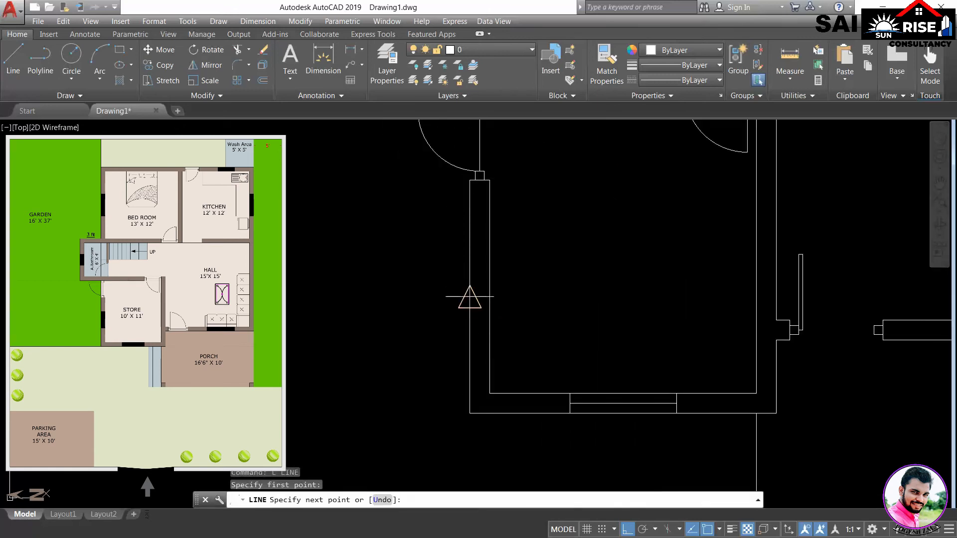
click(489, 297)
key(Return)
Step: Offset the line across the store's left wall by 1'6" to both sides to mark the window edges
text(o)
key(Return)
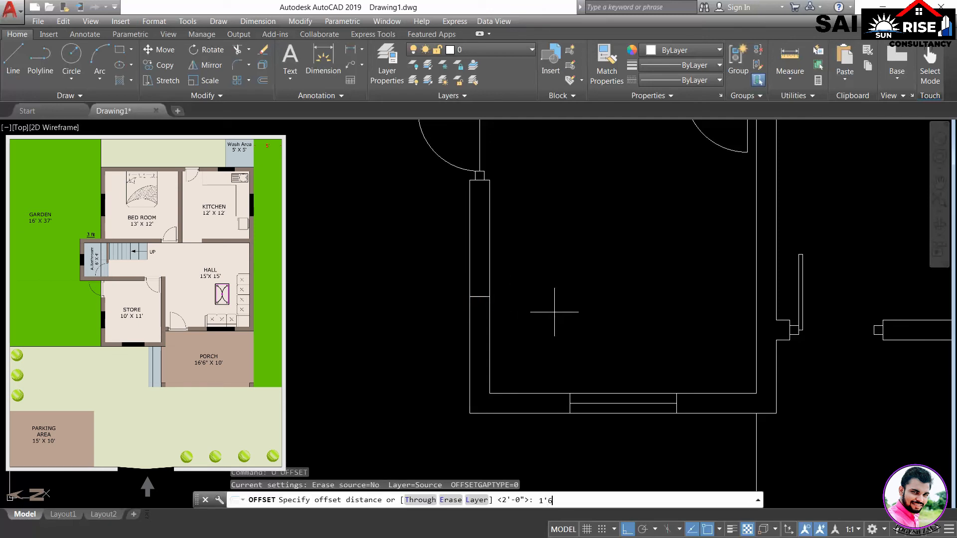
text(1'6)
key(Return)
scroll(483, 293, up, 2)
click(481, 298)
click(481, 284)
click(476, 305)
click(482, 331)
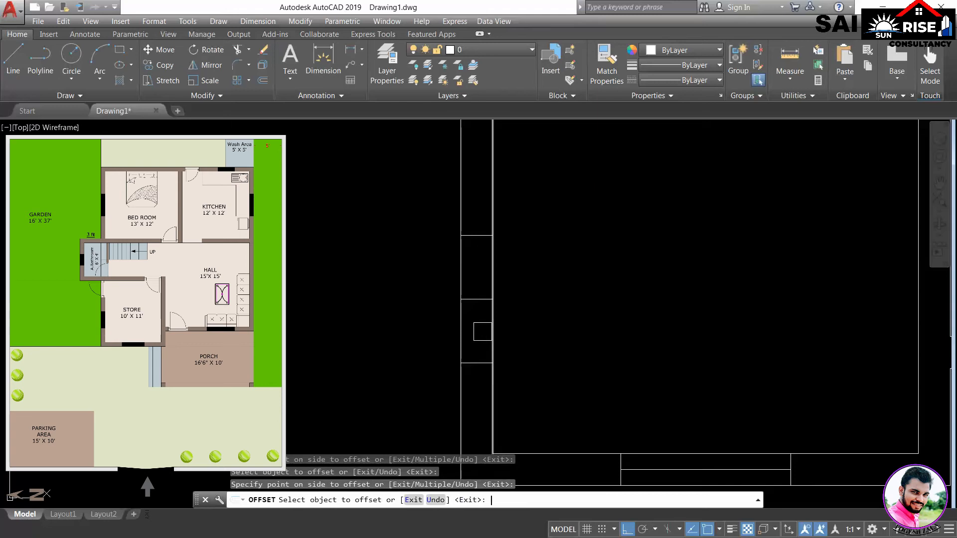
key(Escape)
Step: Delete the middle line in the store's left wall and draw a vertical glass line between the window edges' midpoints
click(424, 274)
click(525, 321)
key(Delete)
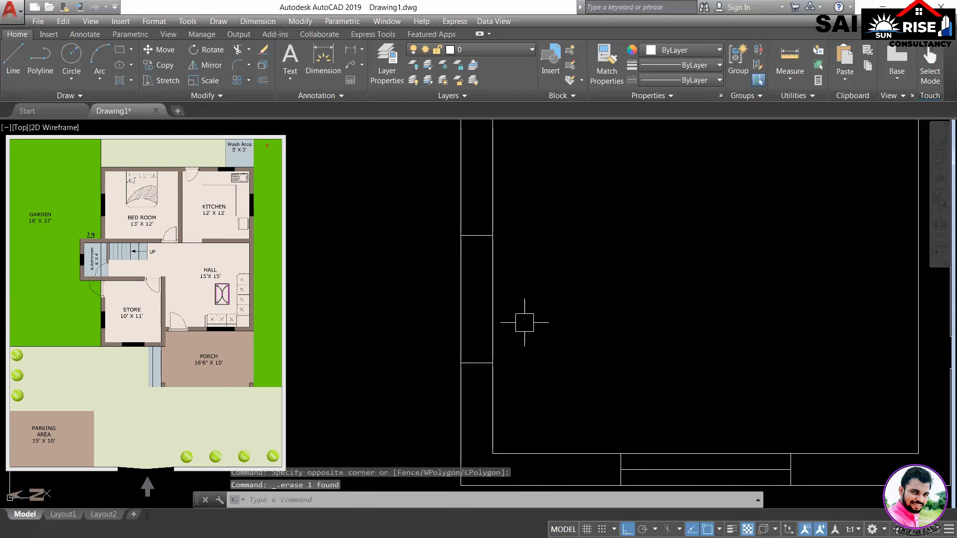
text(l)
key(Return)
click(477, 362)
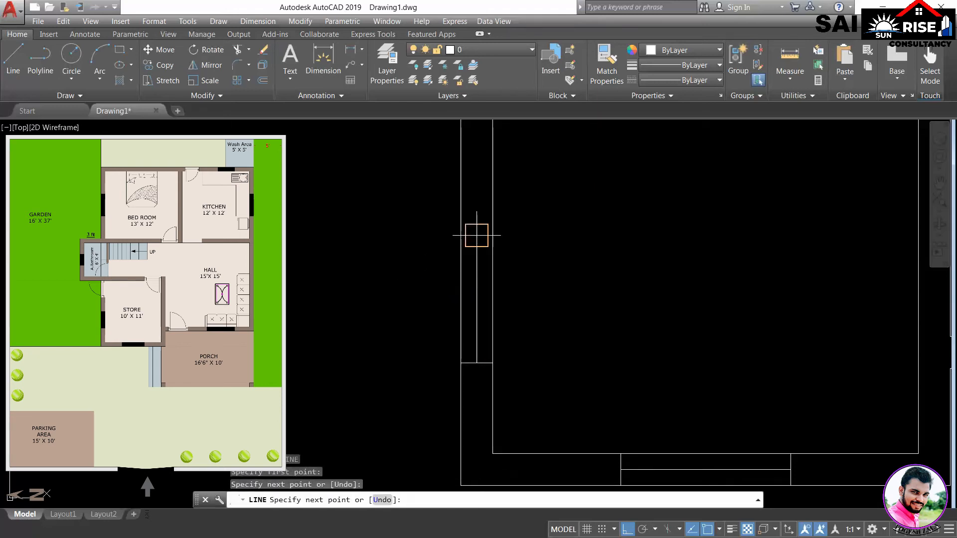
key(Return)
Step: Draw a line across the bathroom's left wall at the midpoint of its inner line
scroll(498, 286, down, 6)
middle_drag(500, 279, 506, 299)
scroll(470, 228, up, 4)
text(l)
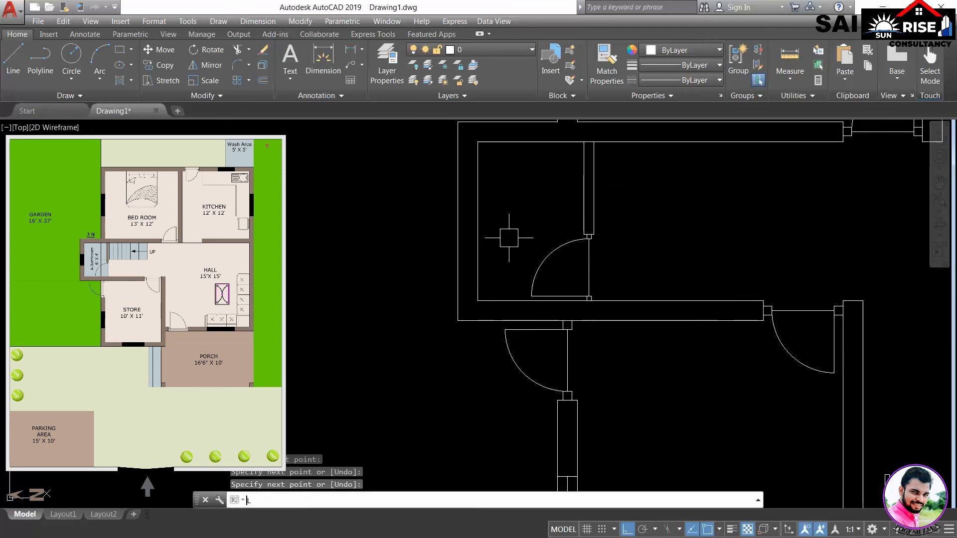
key(Return)
click(478, 221)
click(457, 221)
key(Return)
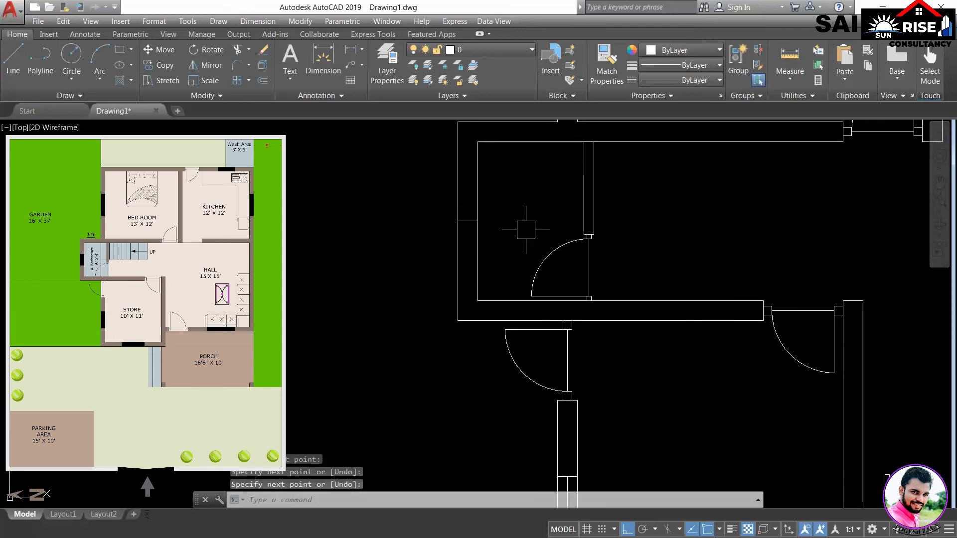
Step: Offset the line across the bathroom's left wall by 1' to both sides to mark the window edges
text(o)
key(Return)
text(1')
key(Return)
scroll(471, 222, up, 2)
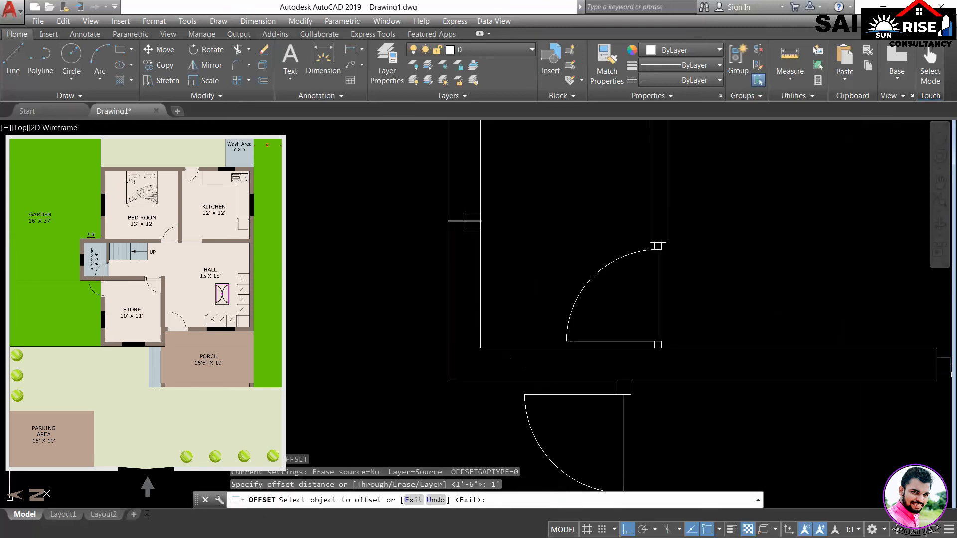
click(471, 222)
click(463, 174)
click(464, 220)
click(462, 259)
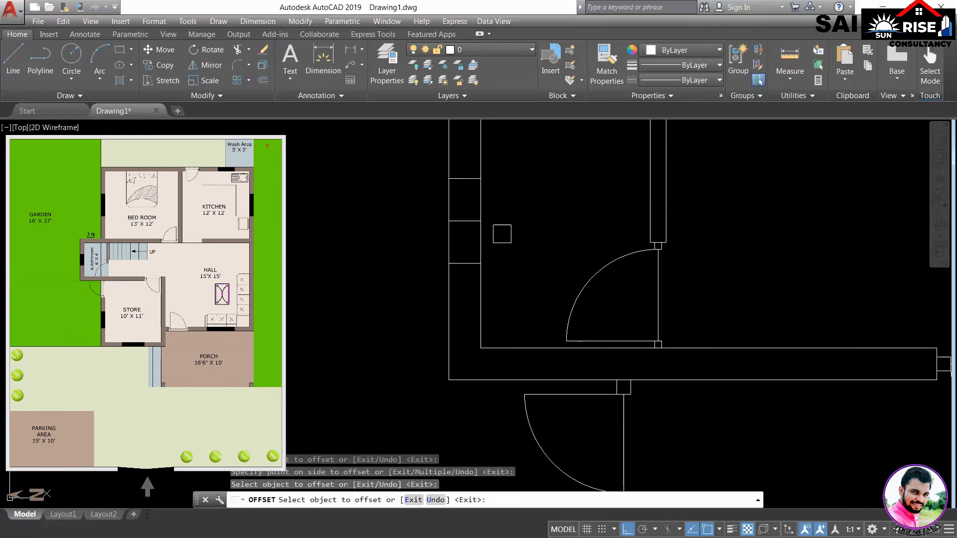
key(Escape)
Step: Delete the middle line in the bathroom's left wall and draw a vertical glass line between the window edges' midpoints
click(419, 204)
click(507, 223)
key(Delete)
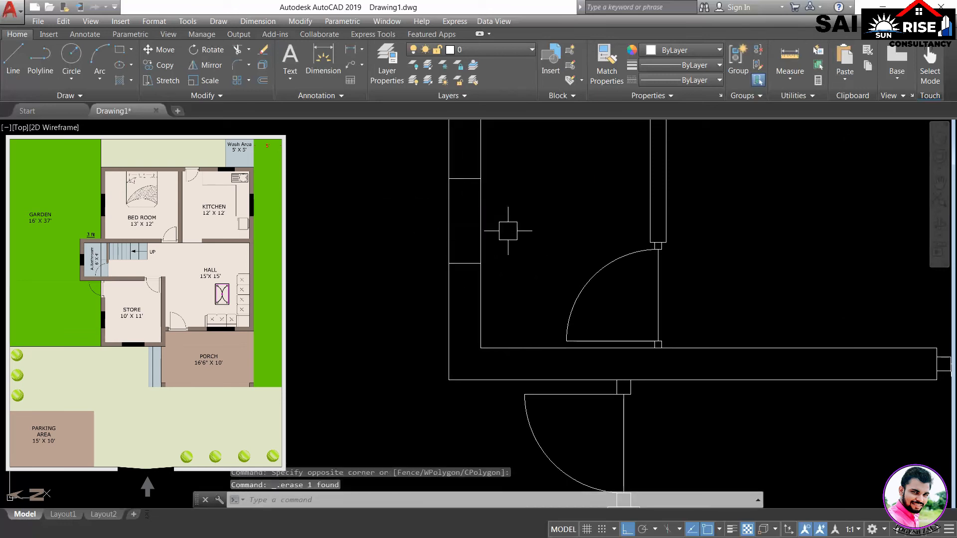
text(l)
key(Return)
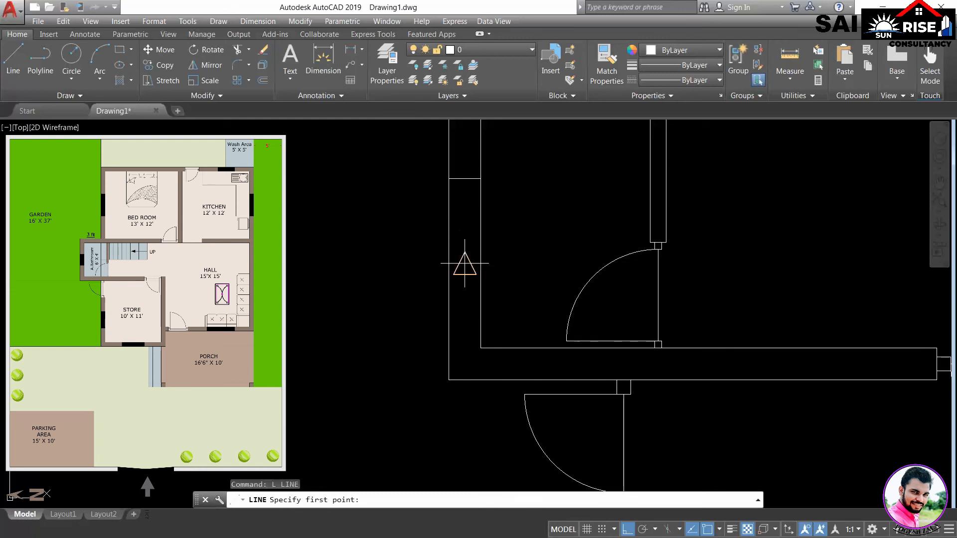
click(464, 263)
click(455, 175)
key(Return)
Step: Draw a line across the bedroom's left wall at the midpoint of its outer line
scroll(532, 249, down, 6)
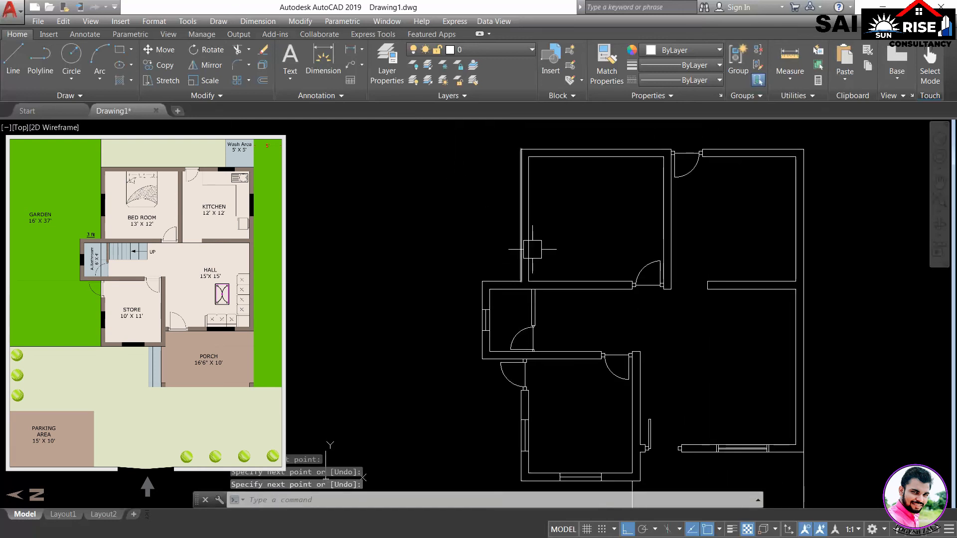
text(l)
key(Return)
scroll(518, 219, up, 2)
click(520, 223)
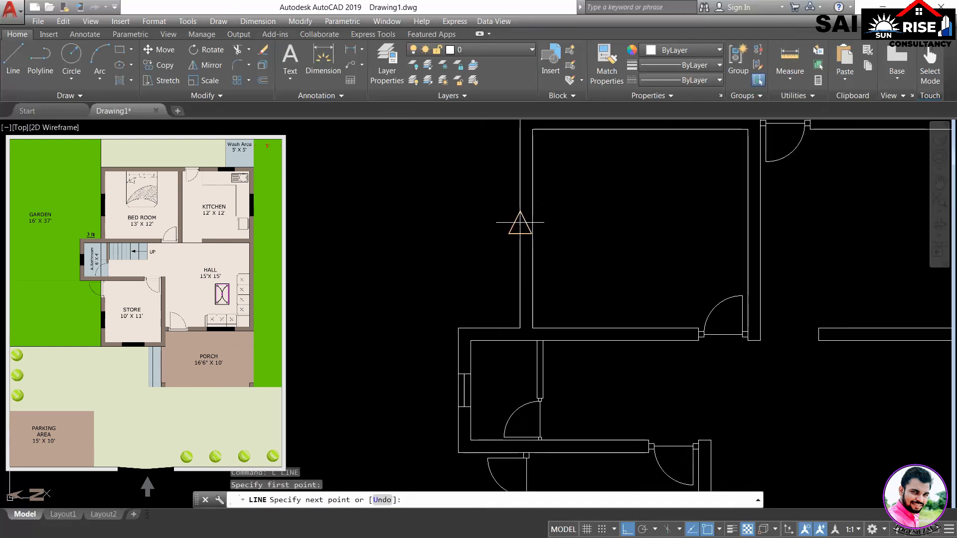
scroll(520, 223, up, 2)
click(536, 219)
key(Return)
Step: Offset the line across the bedroom's left wall by 2' to both sides to mark the window edges
middle_drag(611, 161, 572, 180)
text(o)
key(Return)
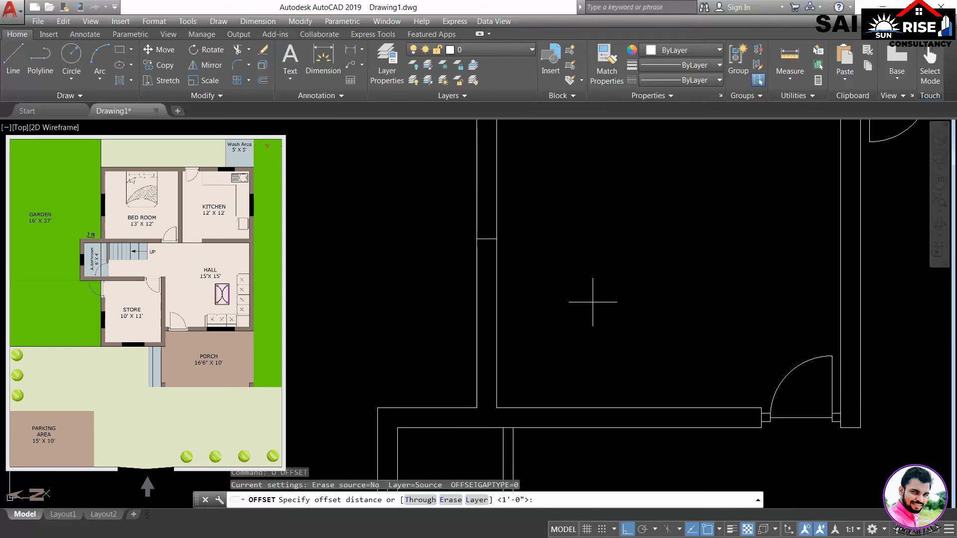
key(Escape)
text(o)
key(Return)
key(Return)
scroll(459, 241, up, 2)
click(501, 245)
key(Escape)
Step: Delete the middle line in the bedroom's left wall and draw a vertical glass line between the window edges' midpoints
click(457, 219)
click(539, 249)
key(Delete)
text(l)
key(Return)
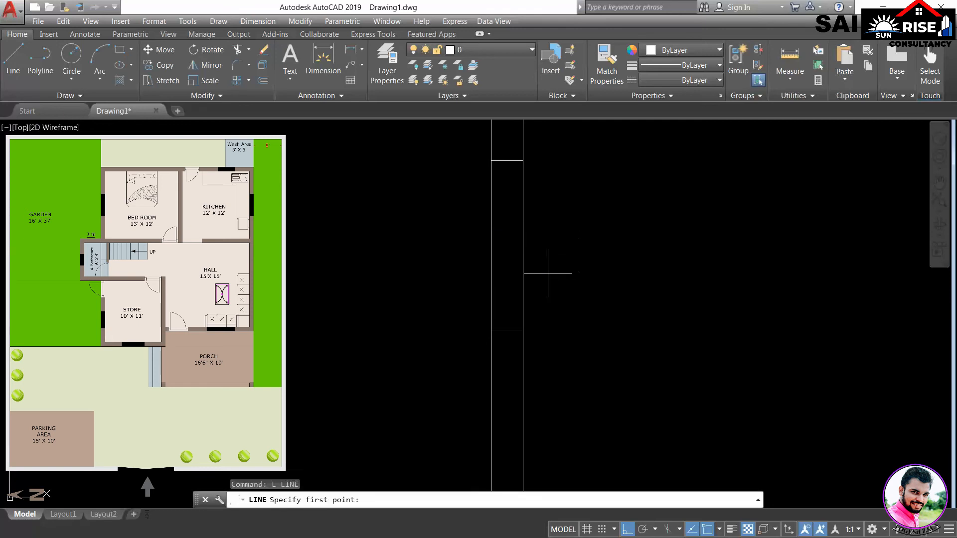
click(507, 330)
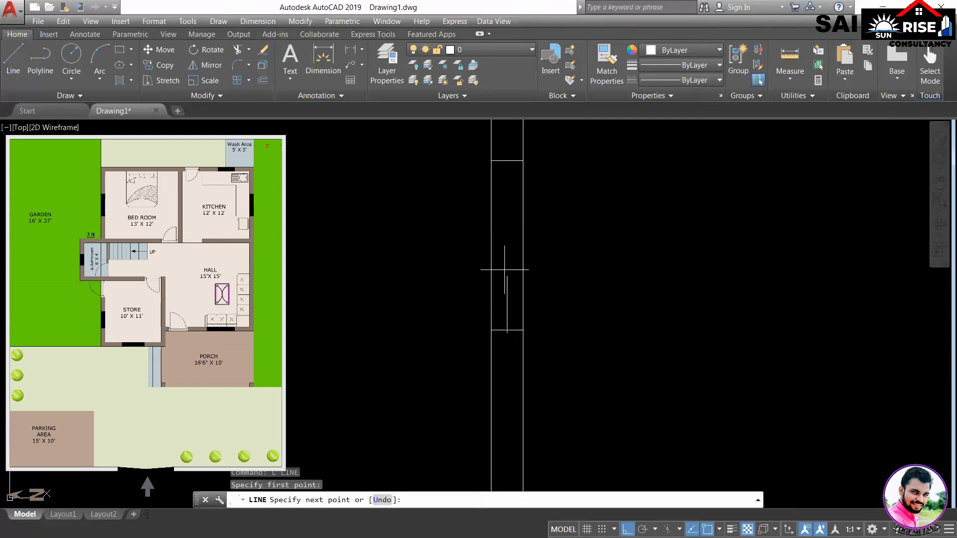
click(507, 161)
key(Return)
Step: Draw a line across the kitchen's upper wall at the midpoint of its outer line
scroll(506, 164, down, 5)
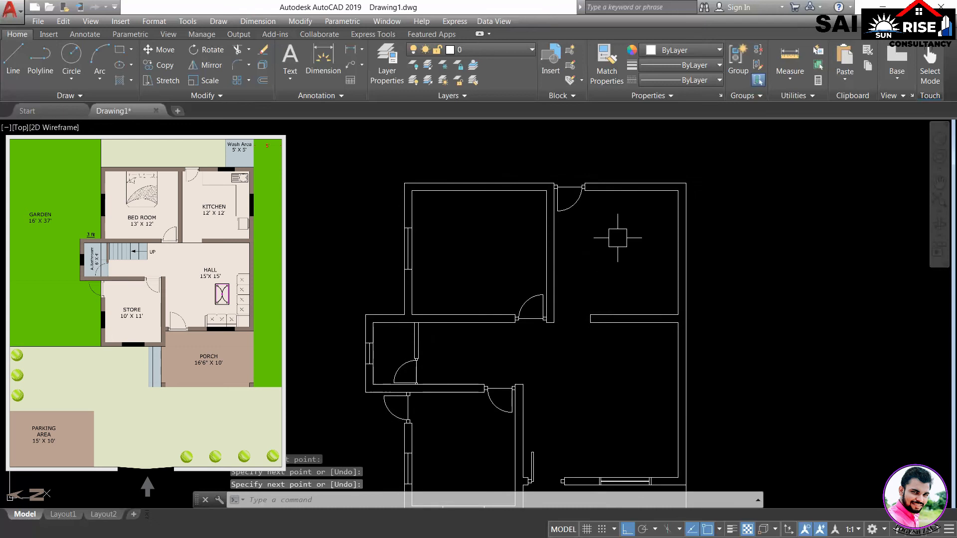
scroll(643, 219, up, 2)
text(l)
key(Return)
scroll(635, 164, up, 2)
click(630, 159)
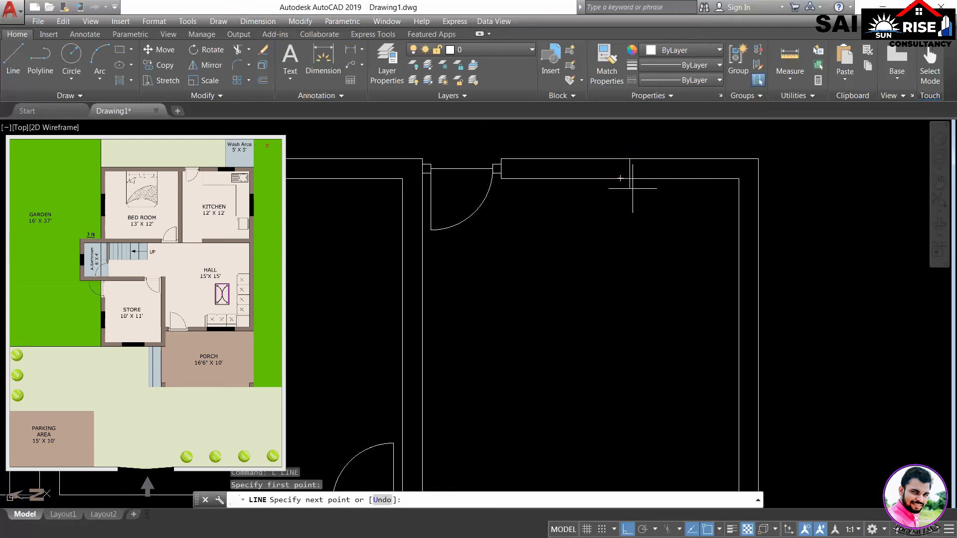
key(Return)
Step: Offset the line across the kitchen's upper wall by 1'6" to both sides to mark the window edges
middle_drag(647, 188, 649, 263)
text(o)
key(Return)
text(1'6)
key(Return)
scroll(636, 214, up, 2)
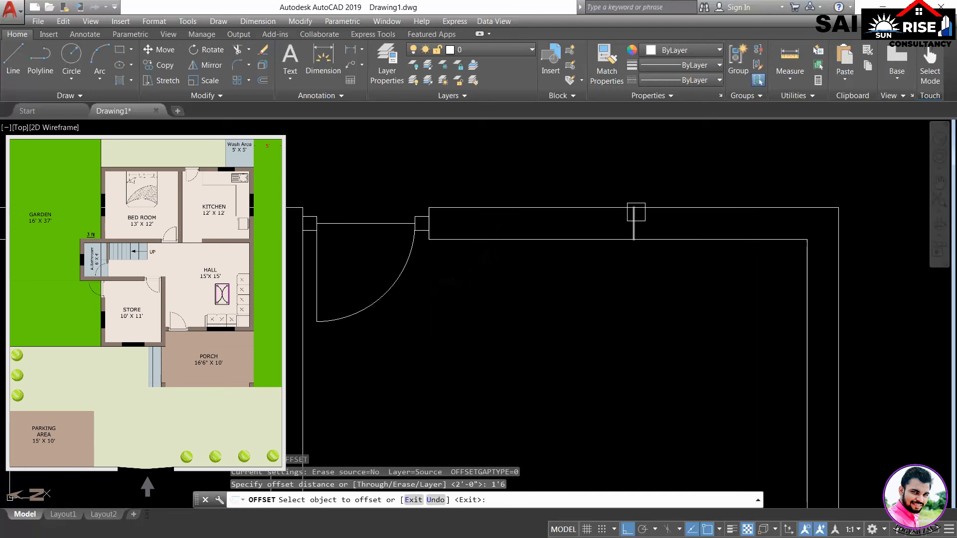
click(636, 213)
click(668, 220)
click(634, 219)
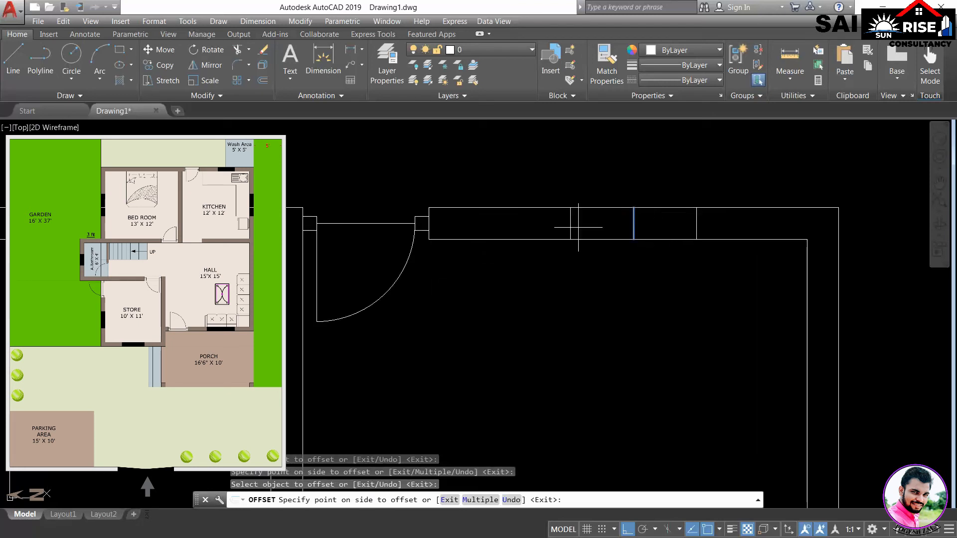
click(573, 224)
key(Return)
Step: Delete the middle line in the kitchen's upper wall and draw a horizontal glass line between the window edges' midpoints
click(620, 182)
click(675, 315)
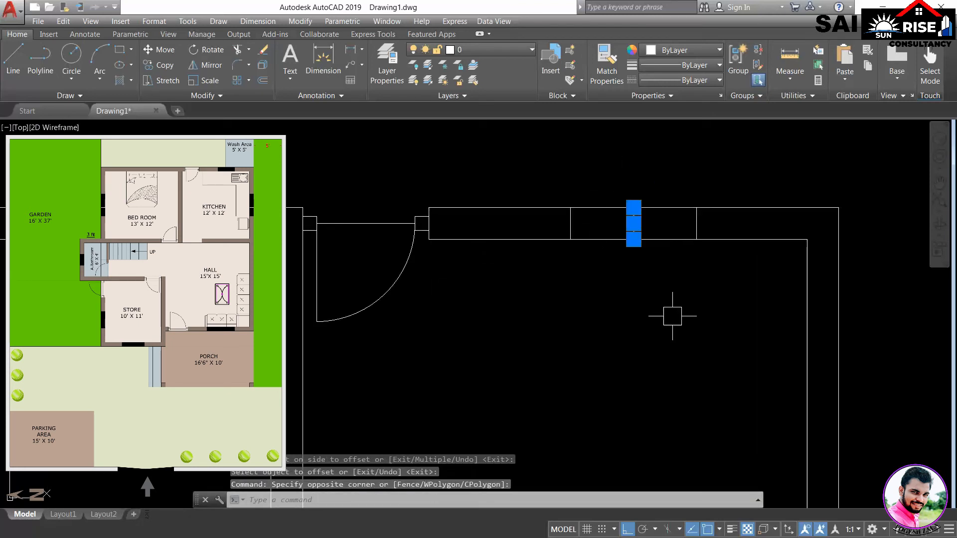
key(Delete)
text(l)
key(Return)
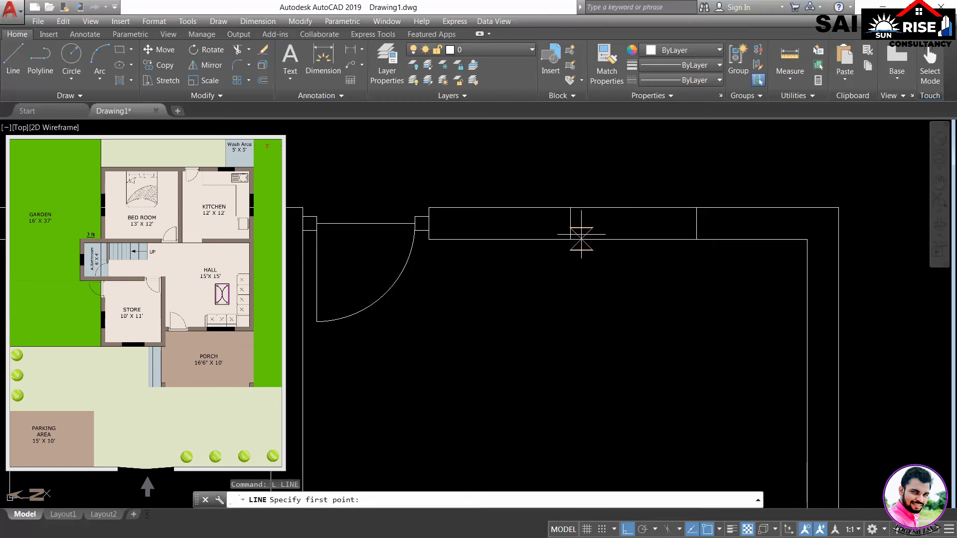
click(571, 224)
click(697, 223)
key(Return)
Step: Mirror the bedroom window onto the kitchen's right wall about a vertical axis midway (M2P) between the house's upper outer corners, keeping the original
scroll(644, 262, down, 3)
scroll(644, 261, down, 3)
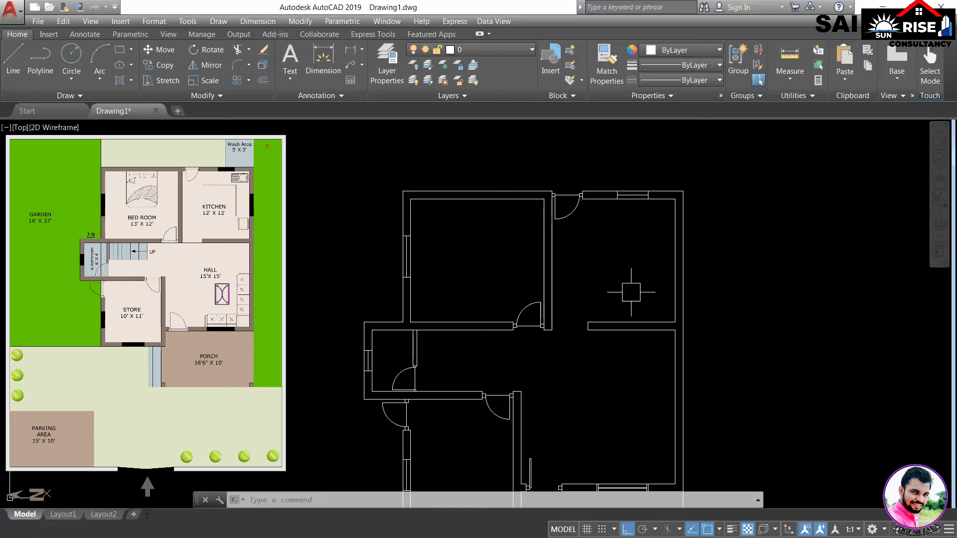
scroll(399, 259, up, 2)
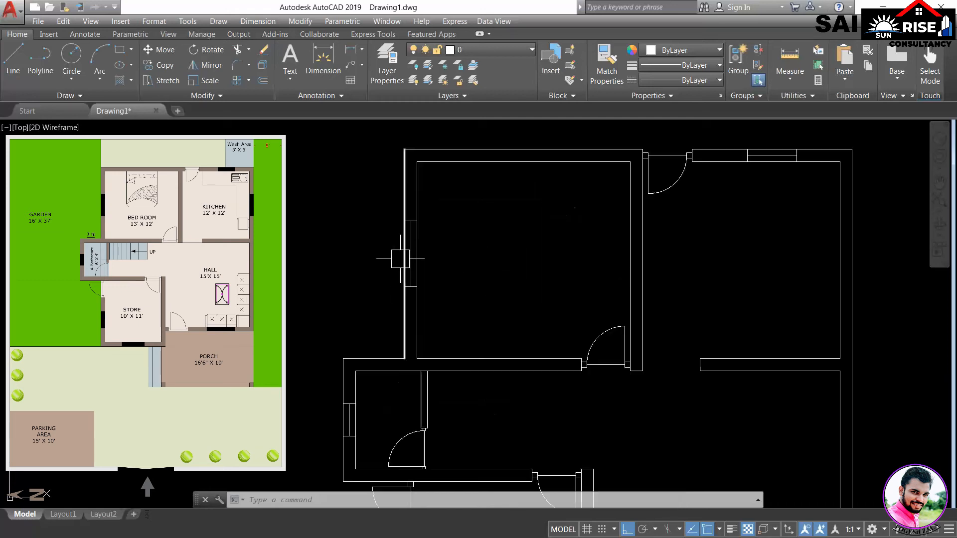
click(374, 212)
click(476, 329)
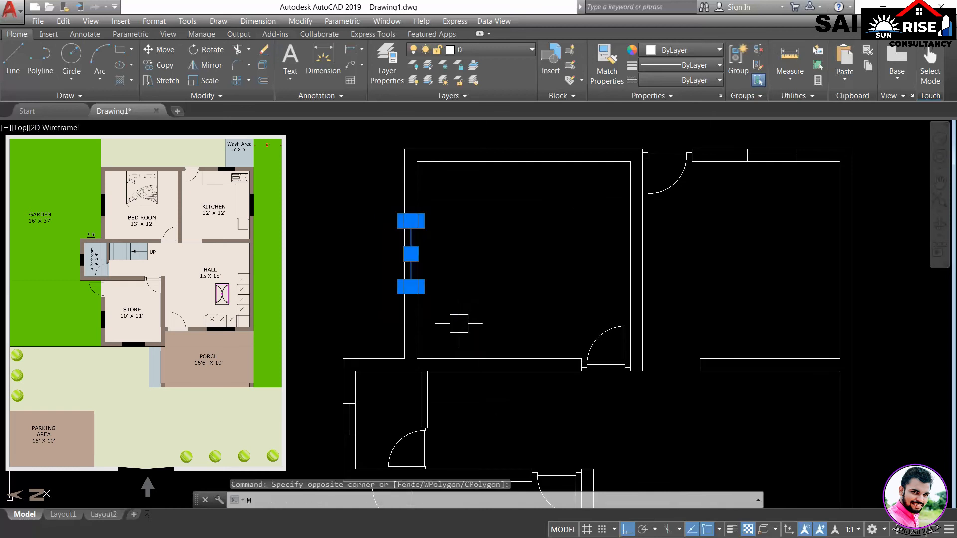
text(mi)
key(Return)
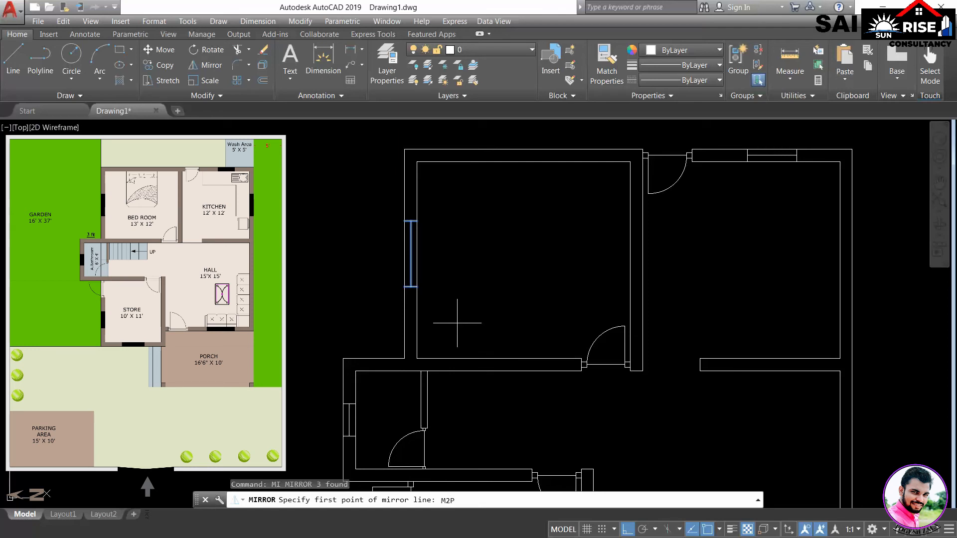
key(Return)
middle_drag(766, 269, 652, 282)
click(291, 160)
middle_drag(779, 162, 758, 218)
click(717, 218)
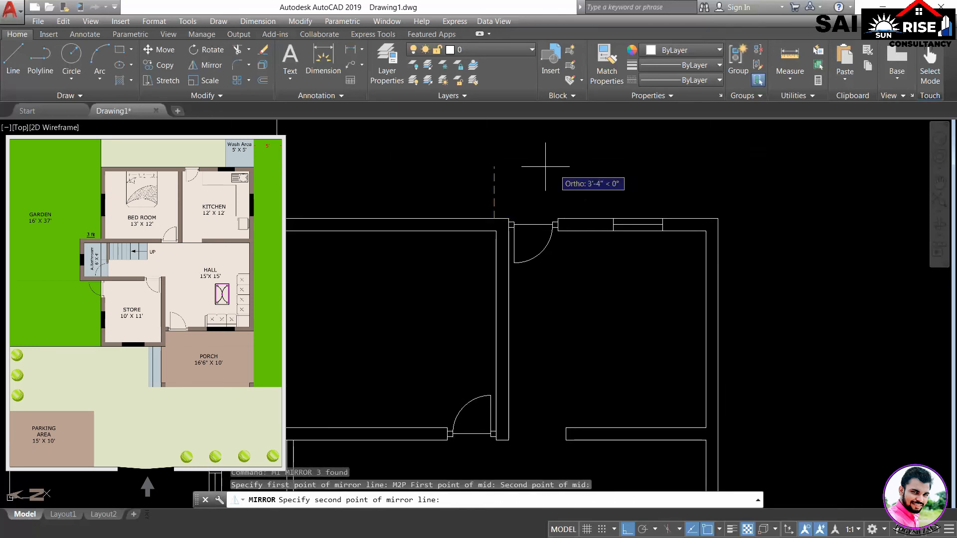
click(525, 158)
Step: Offset the outer line of the bedroom's upper wall 5' upward, outside the house
scroll(623, 315, down, 5)
mouse_move(649, 291)
middle_down()
mouse_move(642, 282)
mouse_move(647, 294)
middle_up()
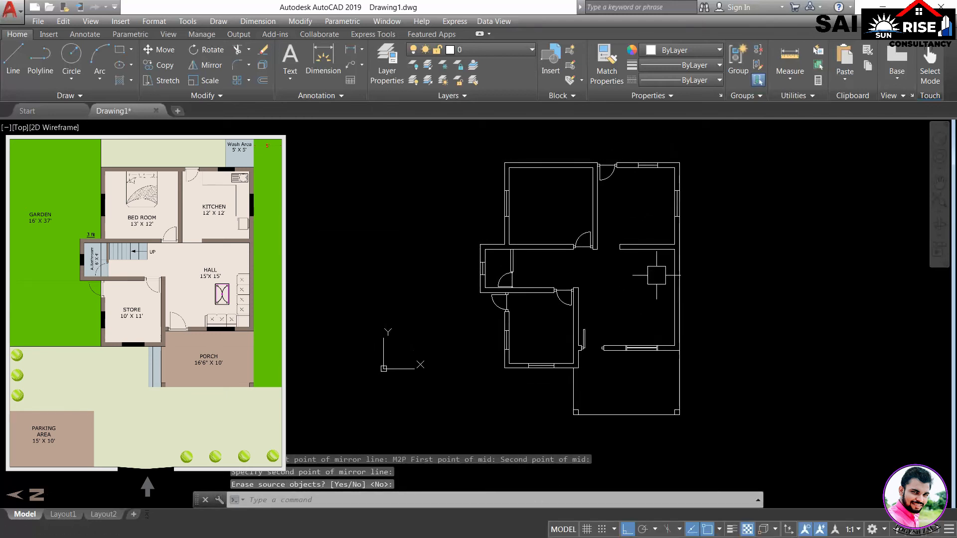
middle_drag(374, 250, 450, 260)
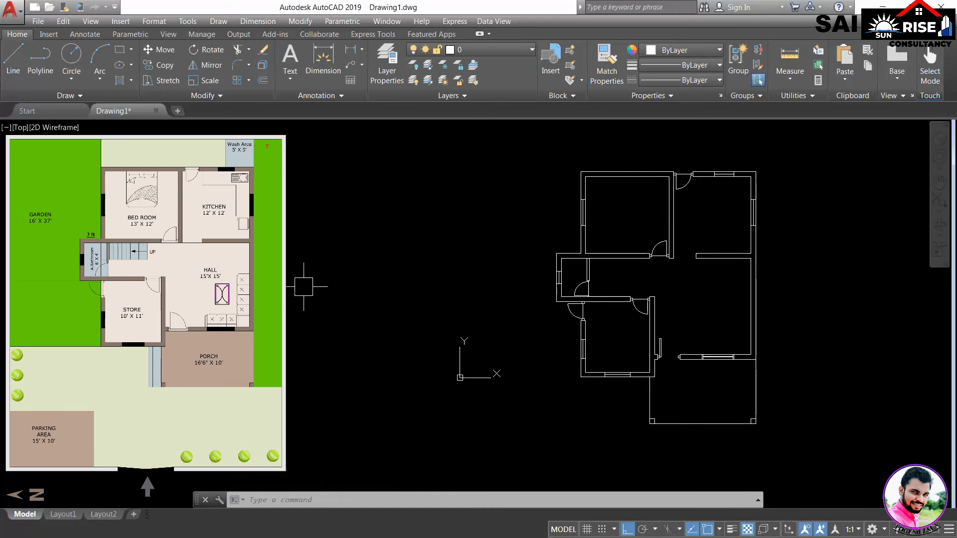
middle_drag(514, 250, 507, 299)
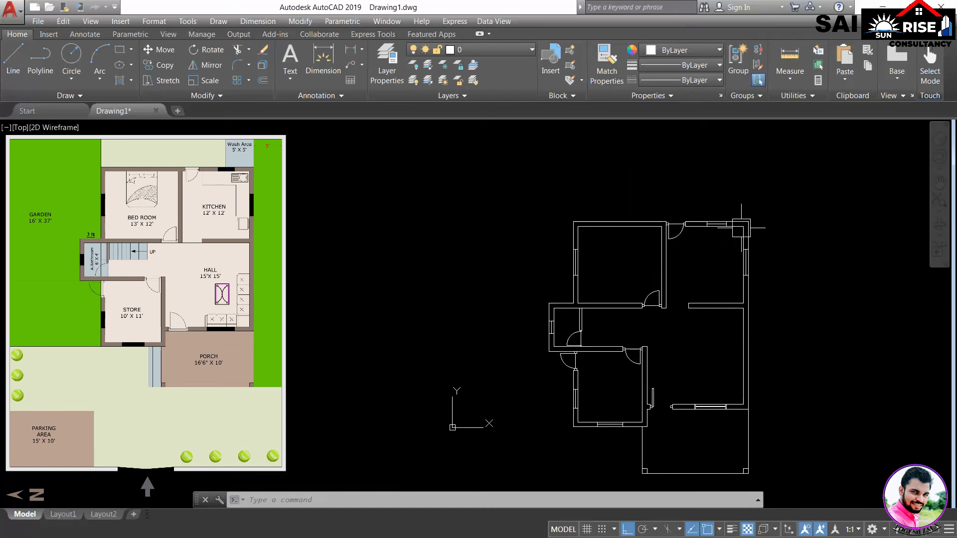
middle_drag(752, 200, 718, 248)
text(o)
key(Return)
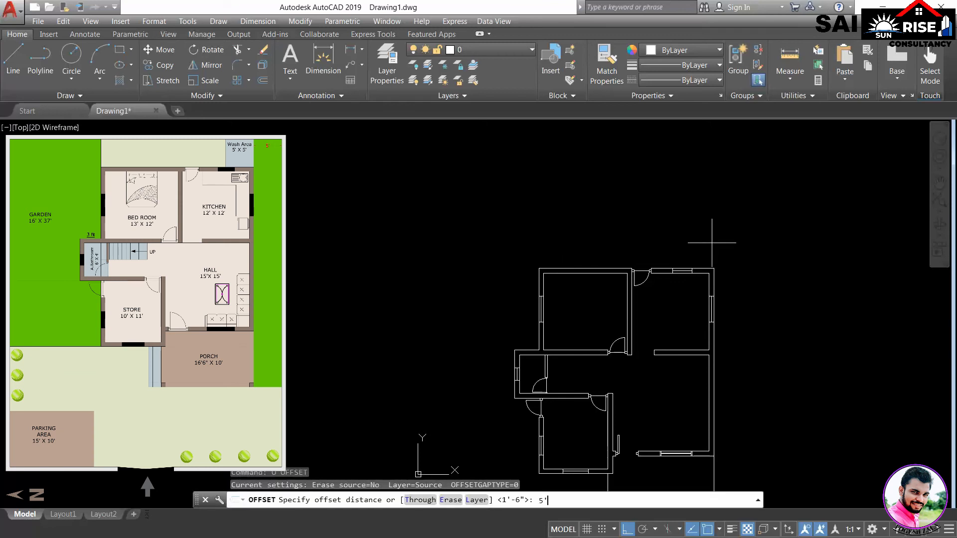
text(5')
key(Return)
scroll(628, 239, up, 2)
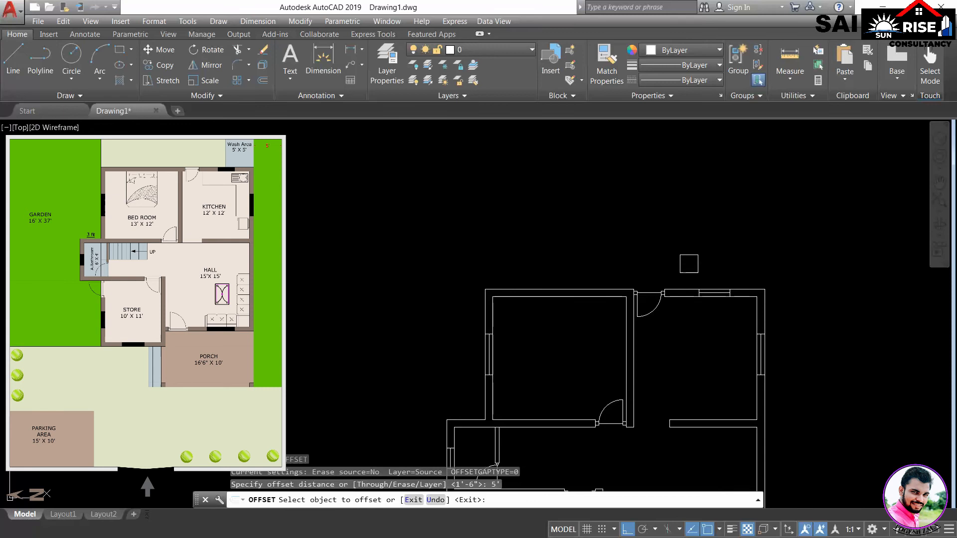
click(590, 289)
click(667, 230)
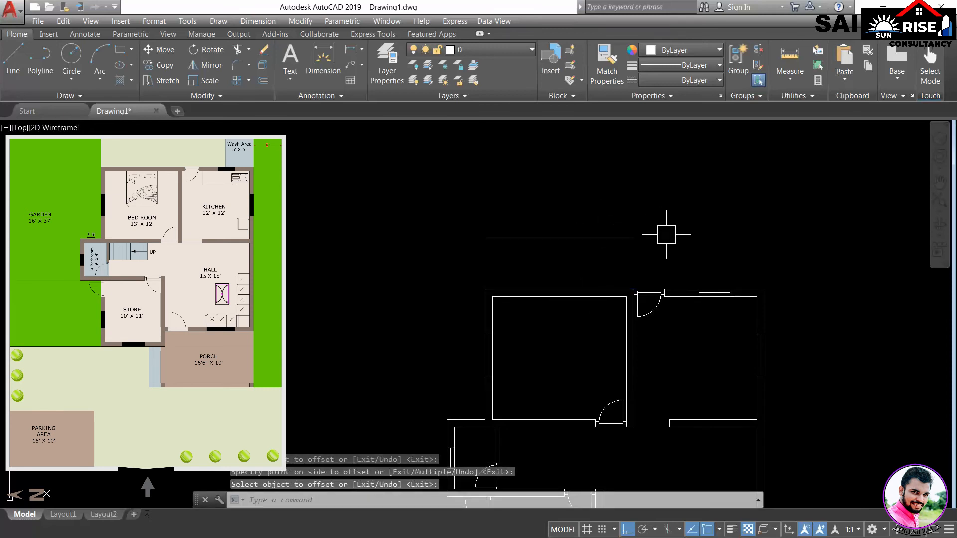
key(Return)
key(Return)
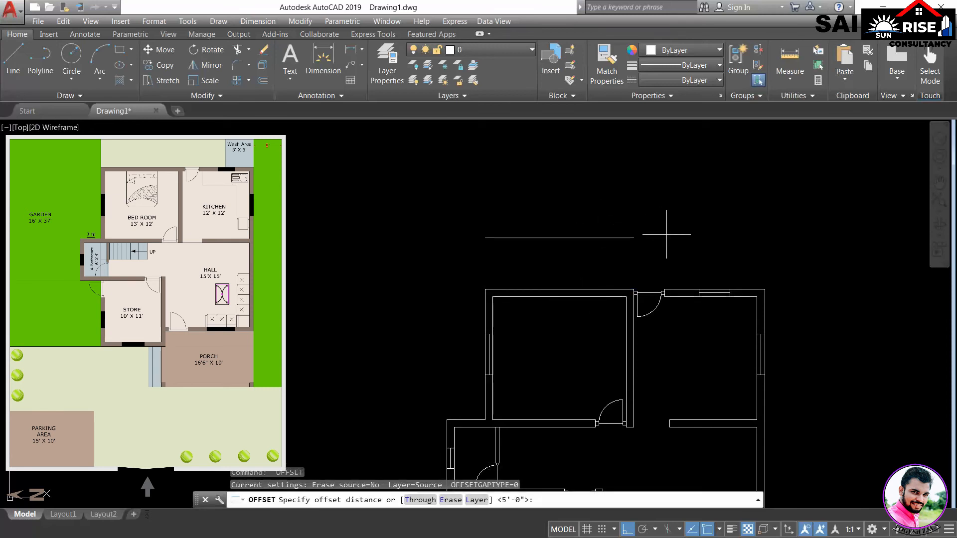
Step: Offset the line above the bedroom 9" upward to give the rear boundary wall its thickness
text(9)
key(Return)
click(625, 237)
click(613, 205)
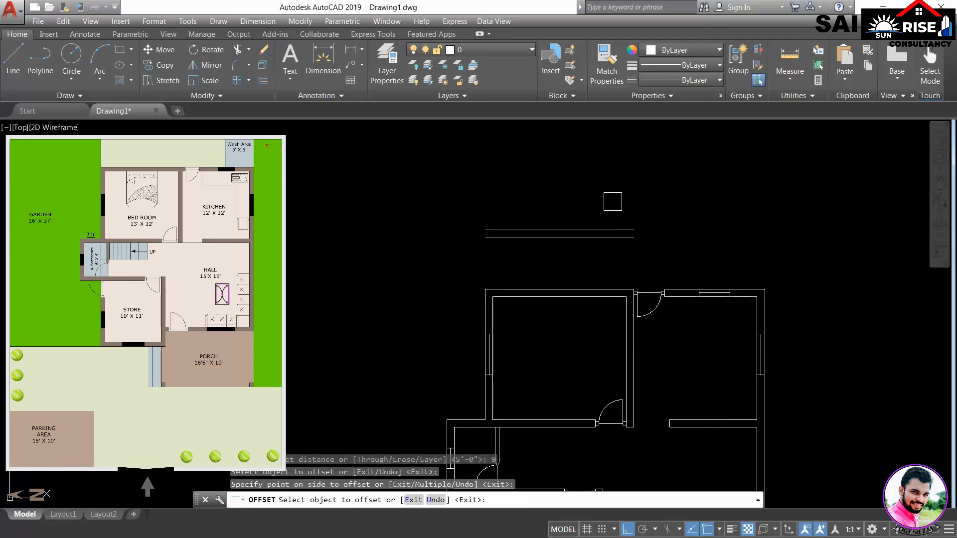
key(Return)
Step: Offset the outer line of the kitchen and hall's right wall 5' outward, away from the house
key(Return)
text(5)
key(Return)
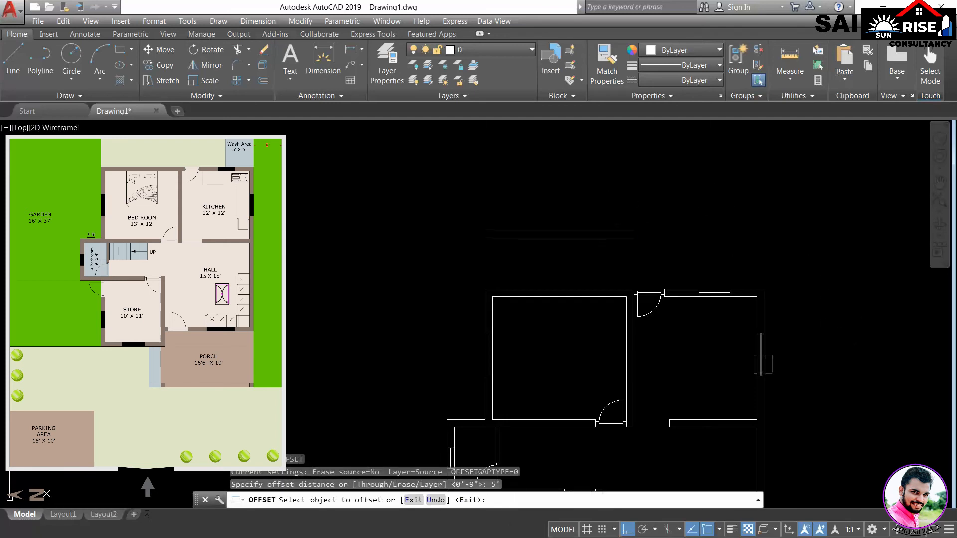
click(773, 317)
click(849, 325)
key(Return)
Step: Offset the new line beside the kitchen wall 9" further outward to form the right boundary wall
key(Return)
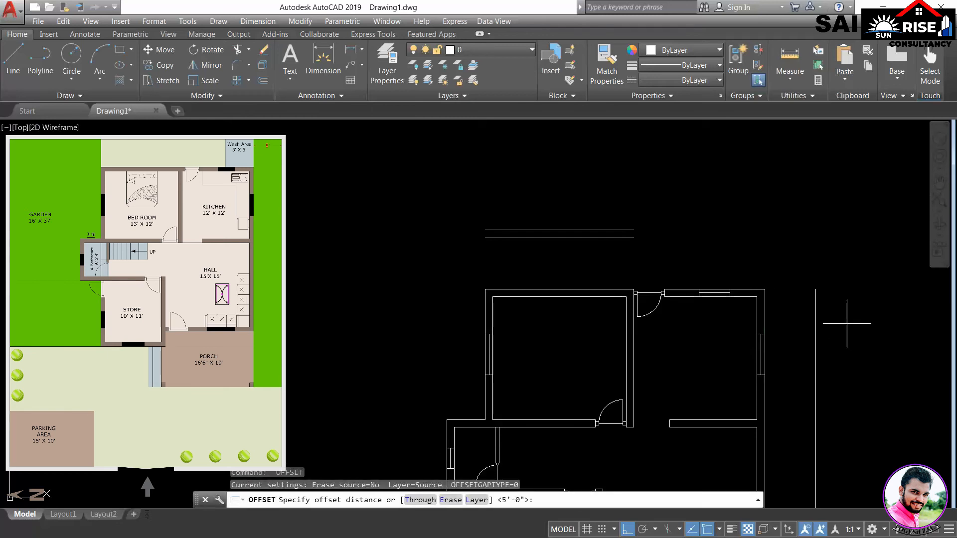
key(Return)
click(815, 324)
click(847, 342)
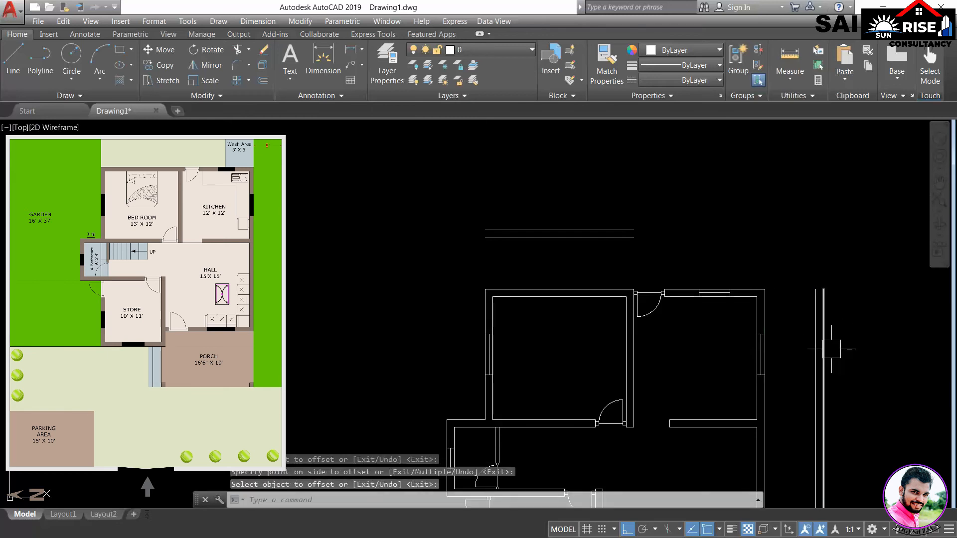
key(Return)
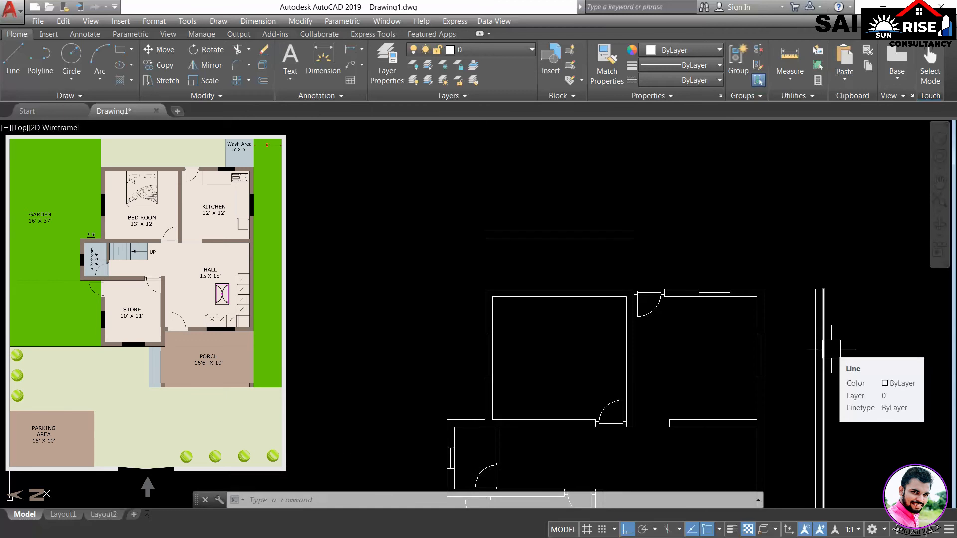
Step: Offset the outer line of the bedroom's left wall 16' outward on the garden side
scroll(788, 363, down, 2)
middle_drag(590, 377, 689, 260)
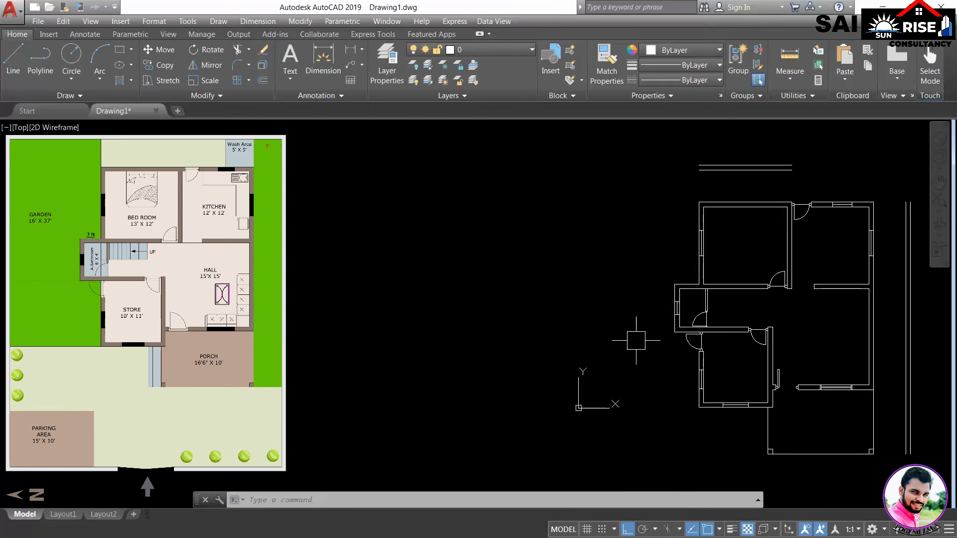
middle_drag(657, 312, 679, 324)
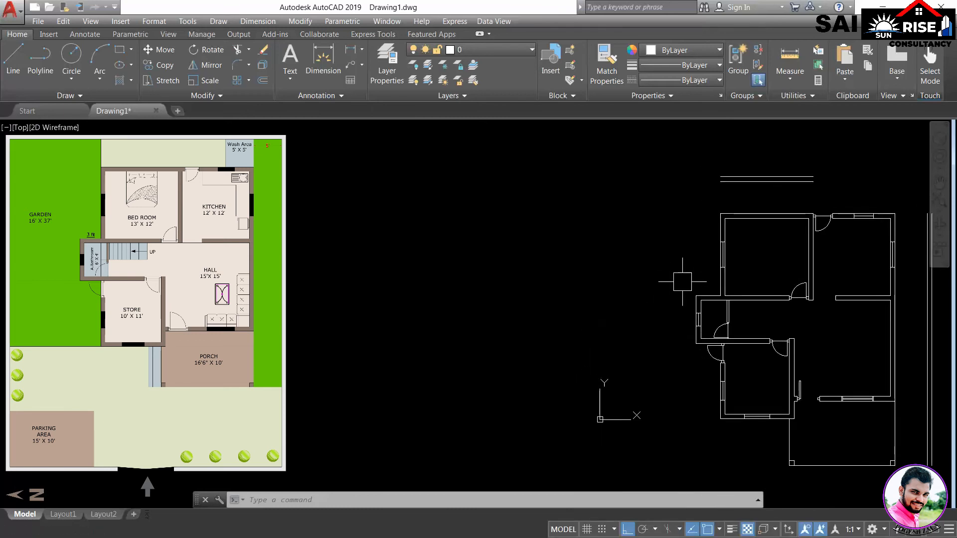
text(o)
key(Return)
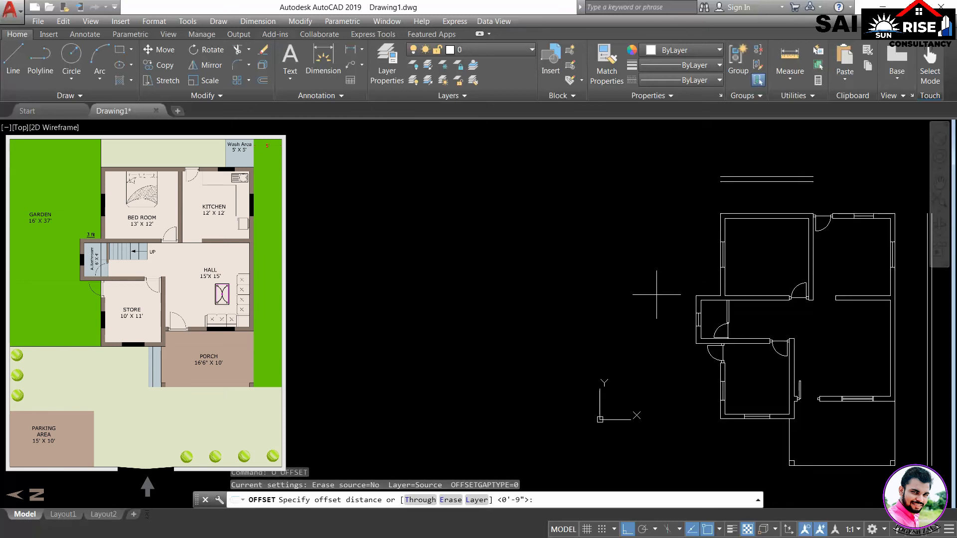
scroll(684, 293, up, 2)
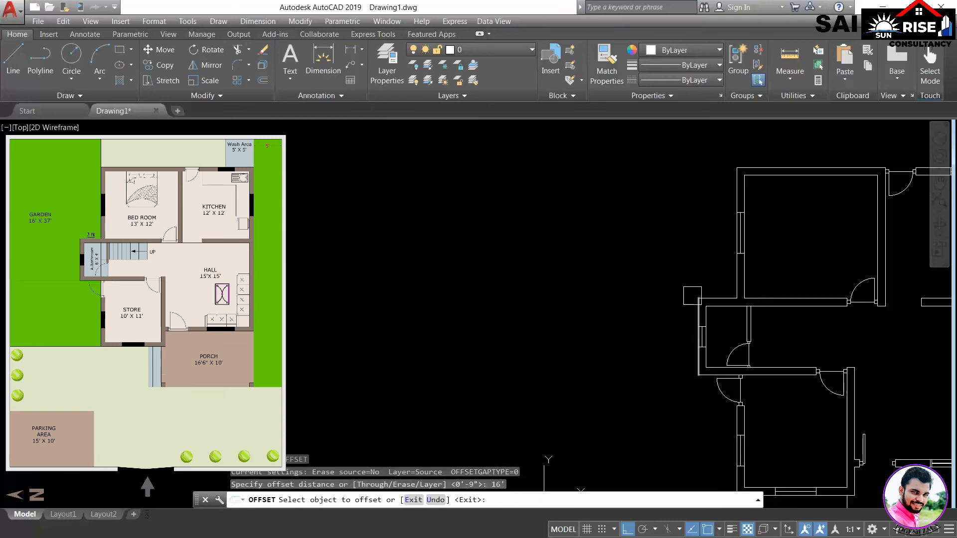
click(693, 307)
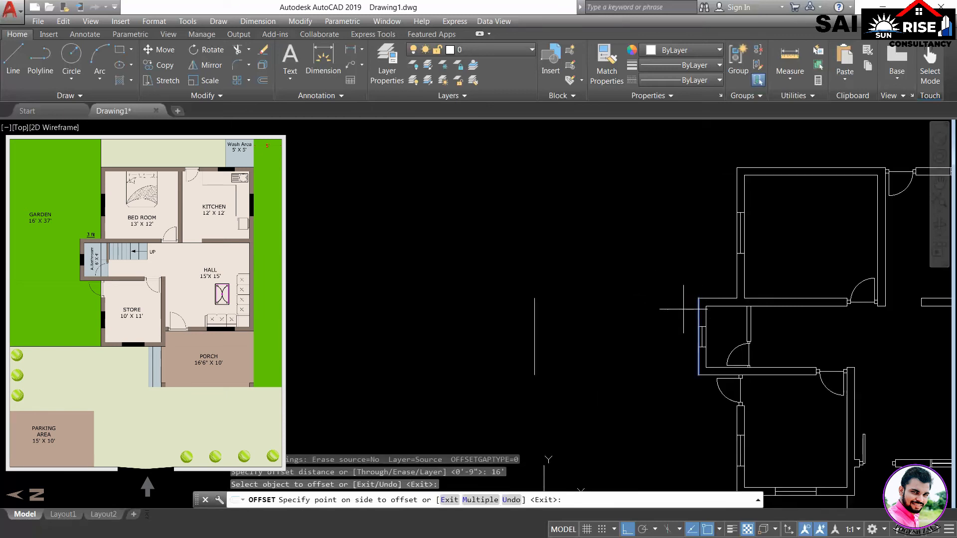
key(Escape)
key(Return)
key(Return)
click(732, 273)
click(670, 267)
key(Return)
Step: Offset the garden-side line 9" further outward to form the left boundary wall
key(Return)
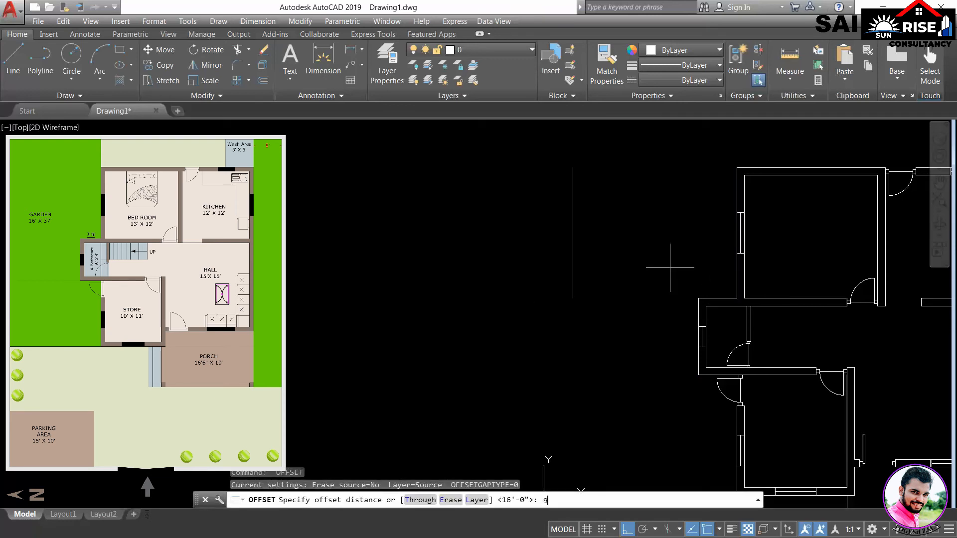
key(Return)
click(573, 271)
click(526, 276)
key(Return)
Step: Fillet the inner and outer lines of the left and upper boundary walls into a sharp corner
scroll(592, 330, down, 2)
middle_drag(596, 359, 577, 284)
scroll(577, 320, up, 4)
text(f)
key(Return)
click(557, 213)
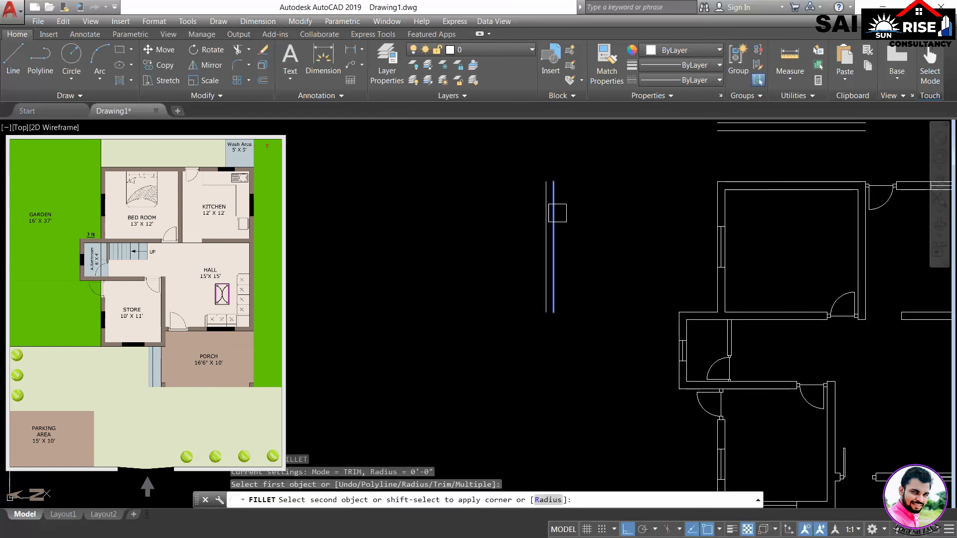
middle_drag(557, 213, 545, 319)
click(743, 238)
key(Return)
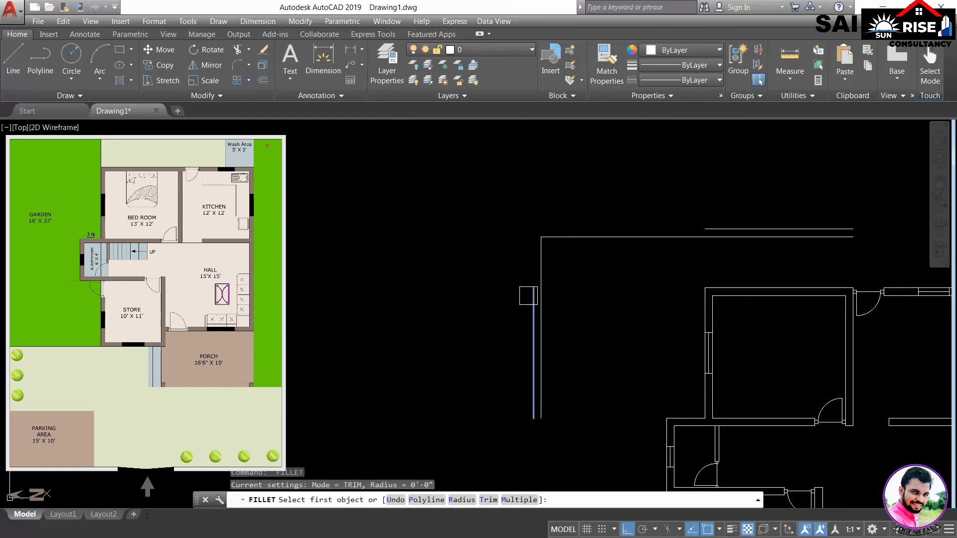
click(529, 296)
click(738, 224)
Step: Fillet the outer and inner lines of the upper and right boundary walls into a sharp corner
key(Return)
middle_drag(873, 232, 539, 194)
key(Return)
key(Return)
click(511, 188)
click(714, 259)
key(Return)
click(509, 206)
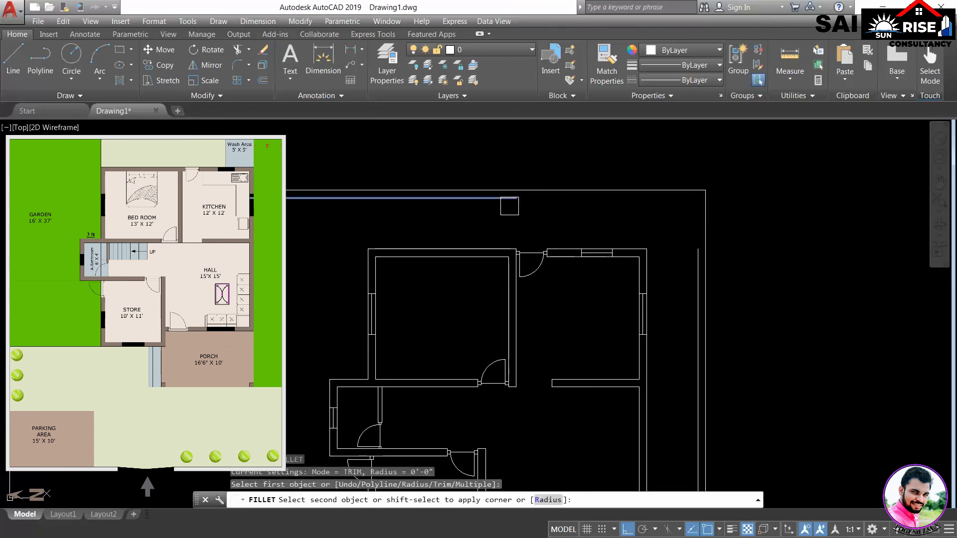
click(690, 261)
key(Return)
scroll(688, 269, down, 4)
middle_drag(734, 338, 742, 302)
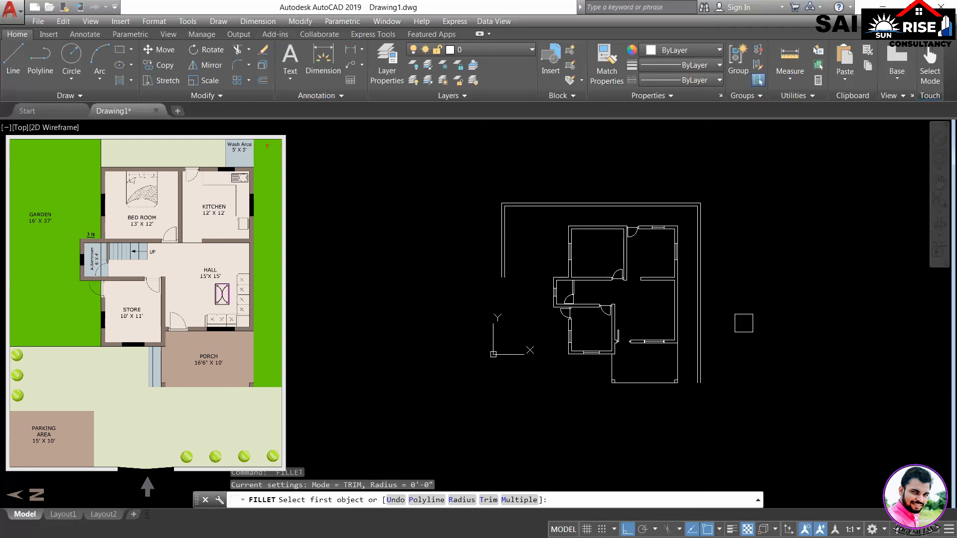
middle_drag(724, 354, 745, 310)
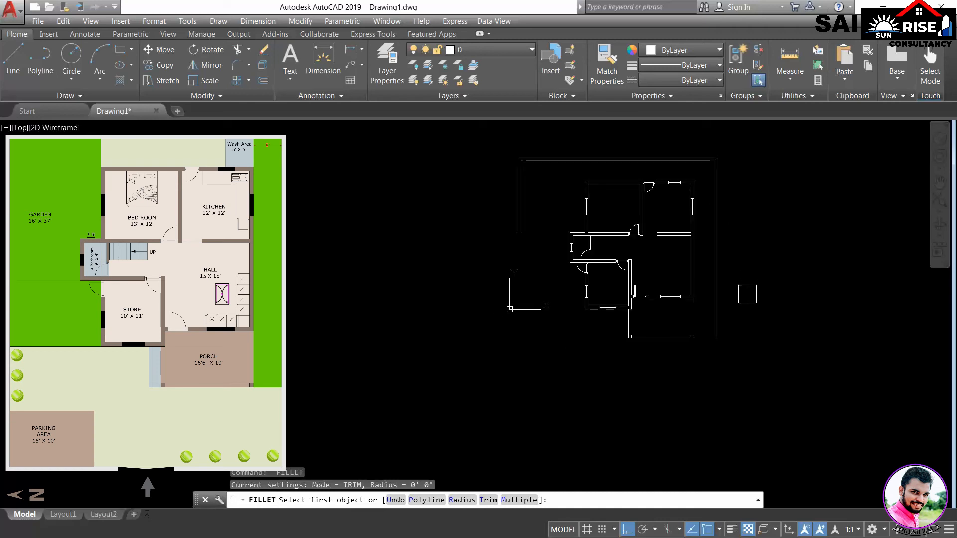
key(Escape)
Step: Offset the outer line of the upper boundary wall 60' downward to mark the front plot edge
text(o)
key(Return)
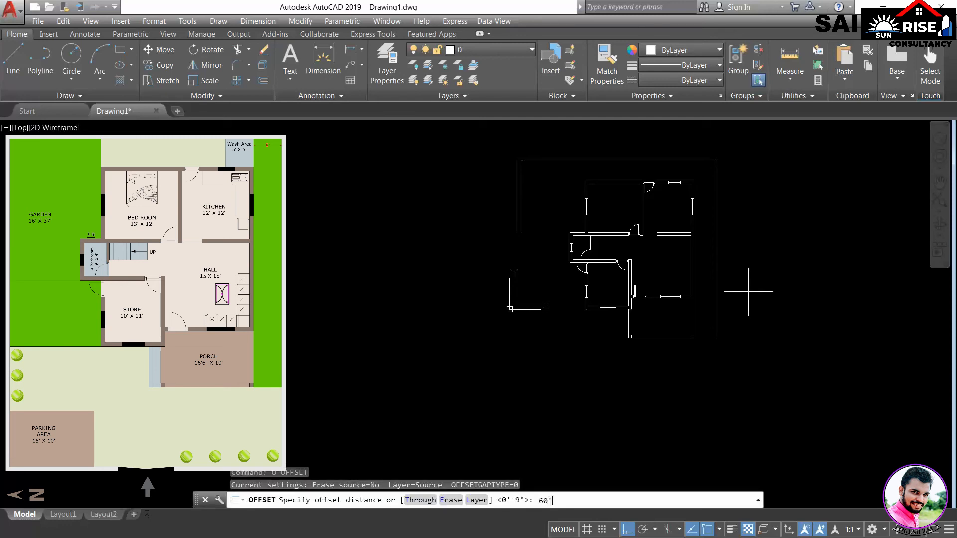
key(Return)
scroll(680, 158, up, 2)
click(680, 159)
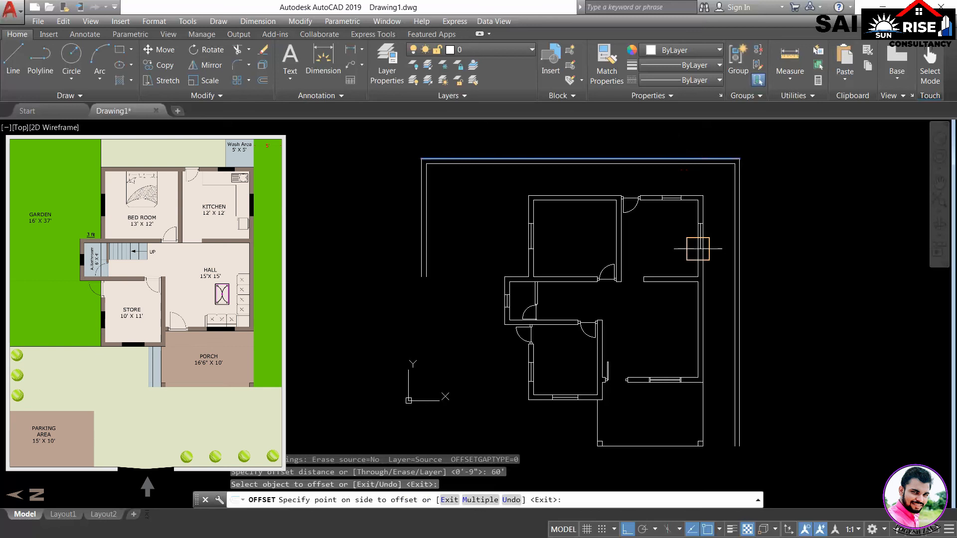
click(725, 328)
middle_drag(725, 373, 740, 249)
key(Return)
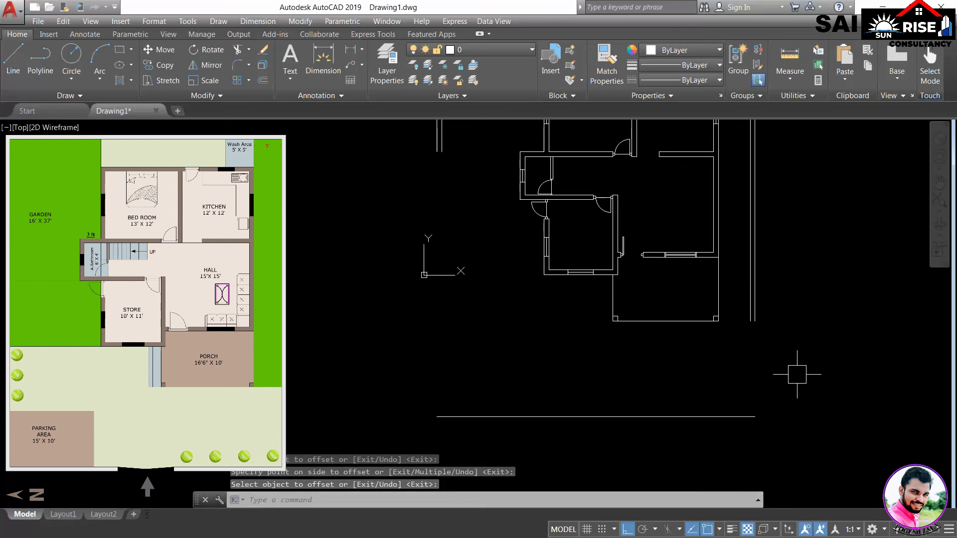
key(Escape)
Step: Offset the front plot edge 9" upward, into the plot, to form the front boundary wall
text(O)
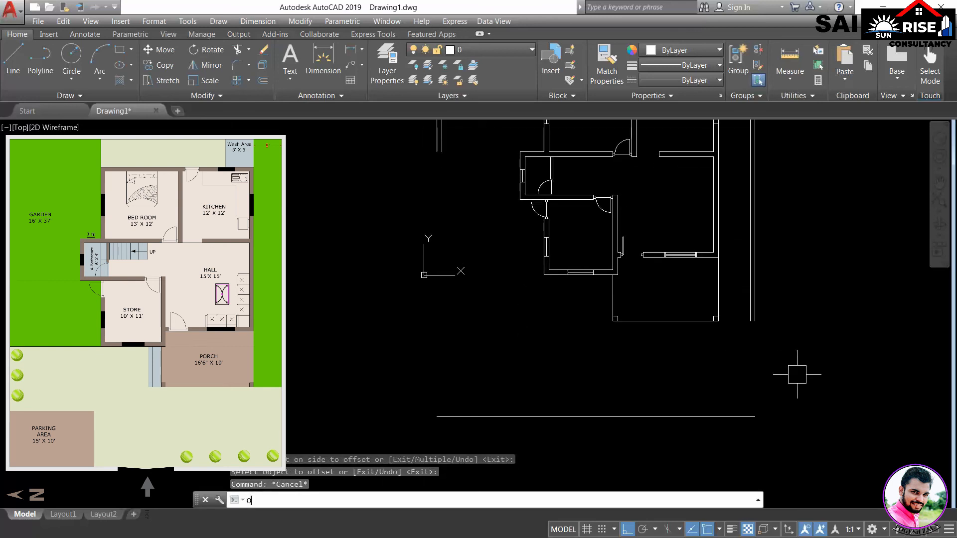
key(Return)
text(9)
key(Return)
click(742, 416)
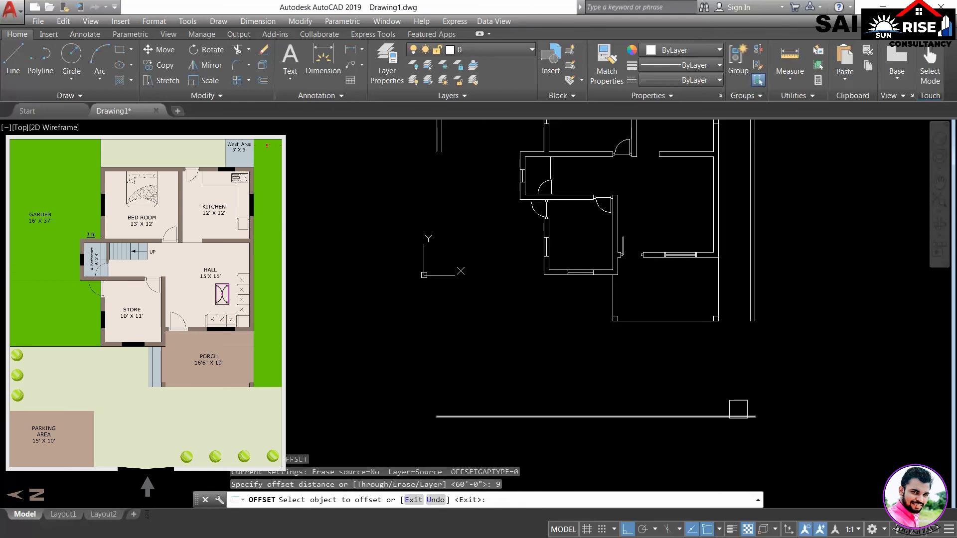
click(802, 355)
key(Return)
Step: Fillet the inner and outer lines of the front and right boundary walls into a sharp corner
text(F)
key(Return)
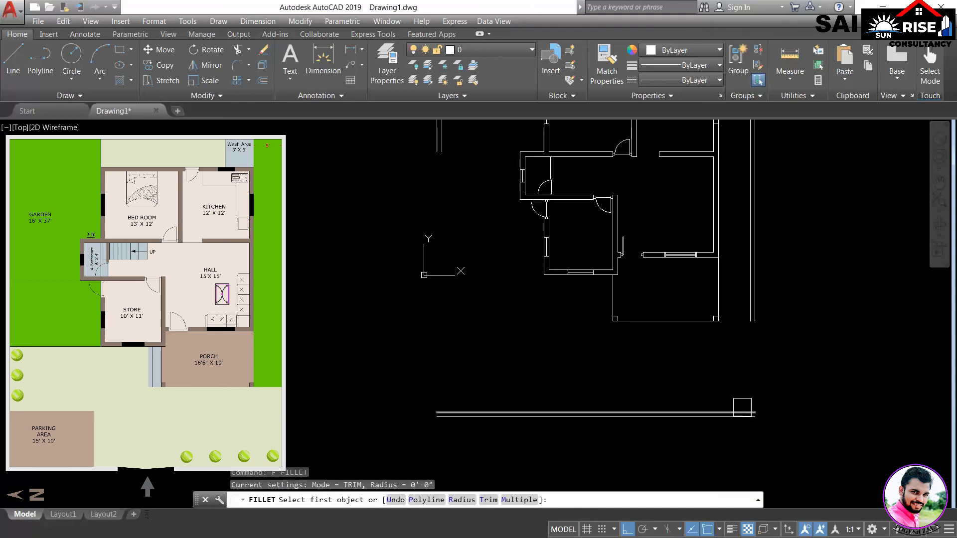
click(743, 412)
click(749, 325)
key(Return)
scroll(795, 429, up, 2)
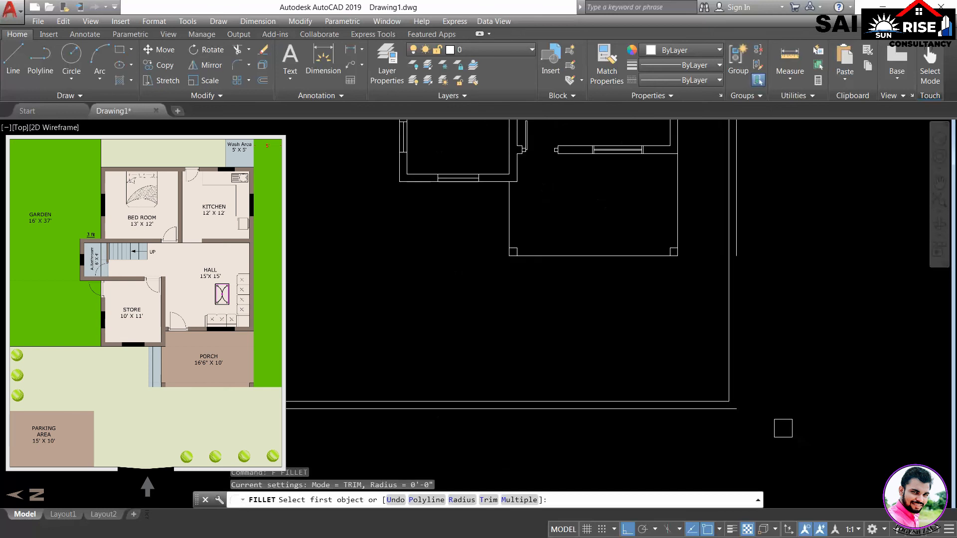
click(734, 409)
click(742, 244)
scroll(674, 336, down, 4)
Step: Fillet the inner and outer lines of the front and left boundary walls to close the plot boundary
key(Return)
scroll(503, 339, up, 4)
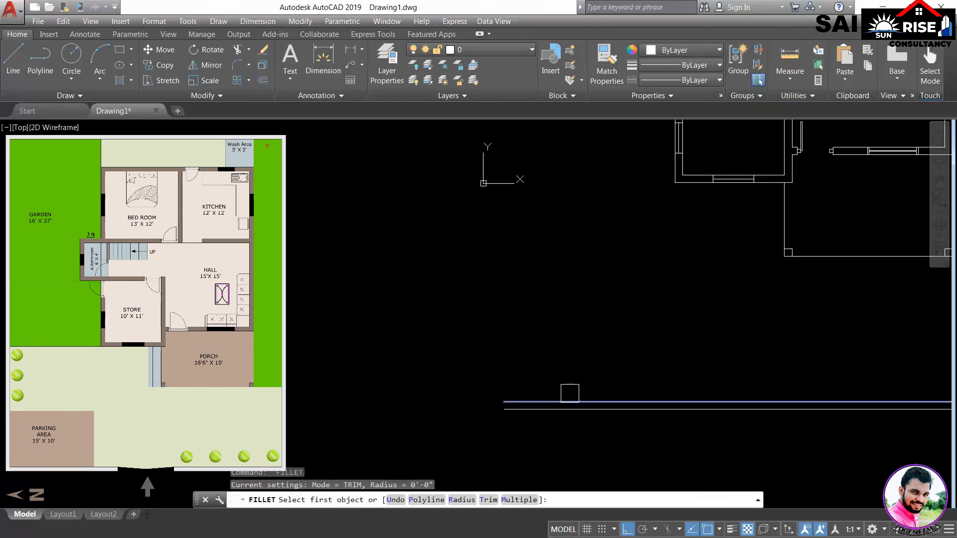
click(568, 401)
scroll(568, 394, down, 4)
scroll(557, 207, up, 3)
click(563, 203)
key(Return)
click(542, 209)
middle_drag(613, 463, 615, 364)
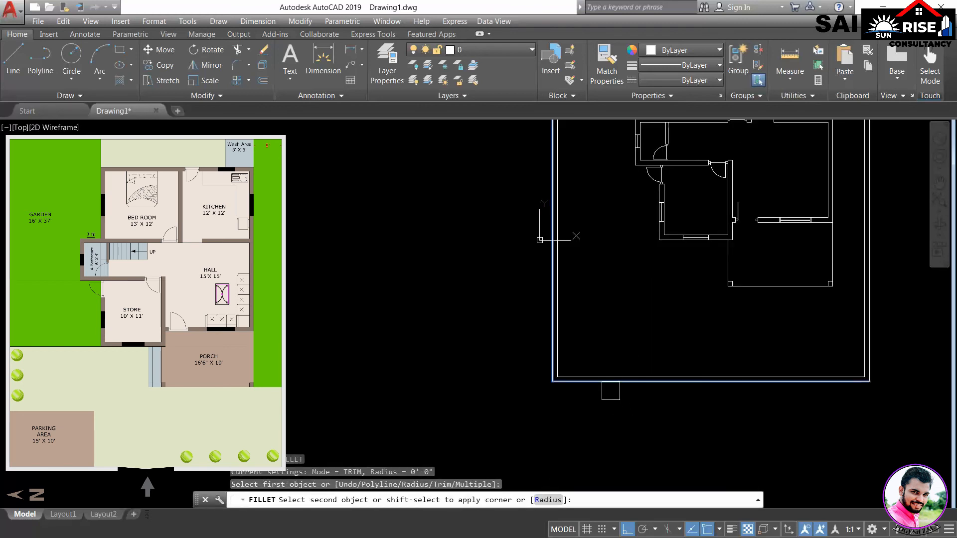
click(611, 391)
key(Return)
scroll(529, 245, up, 4)
key(Escape)
key(Escape)
Step: Turn off the display of the UCS icon at the origin
click(569, 231)
click(570, 230)
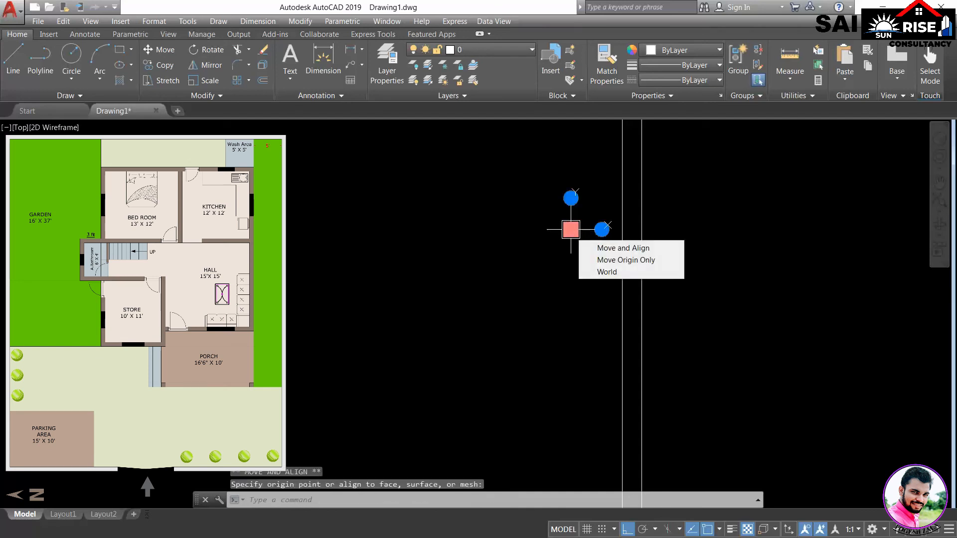
right_click(572, 234)
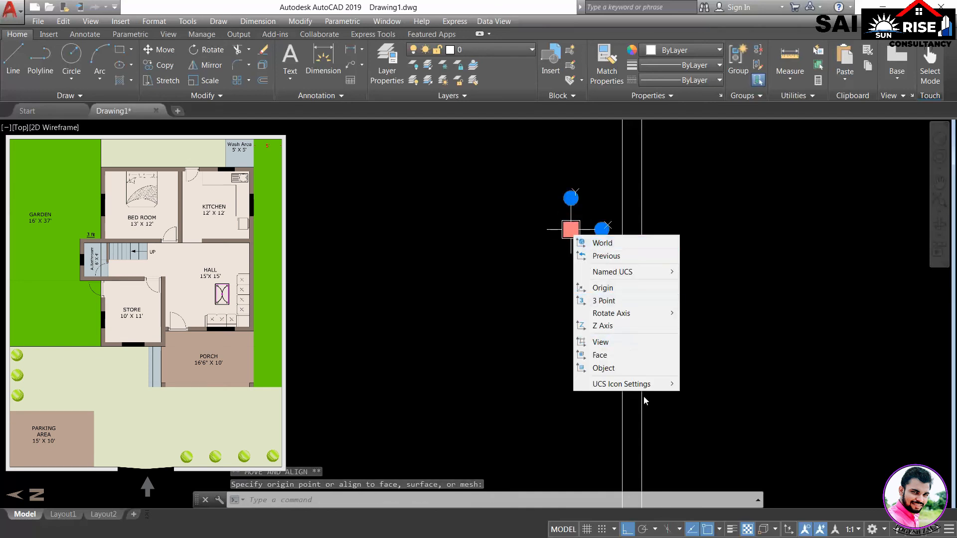
mouse_move(648, 384)
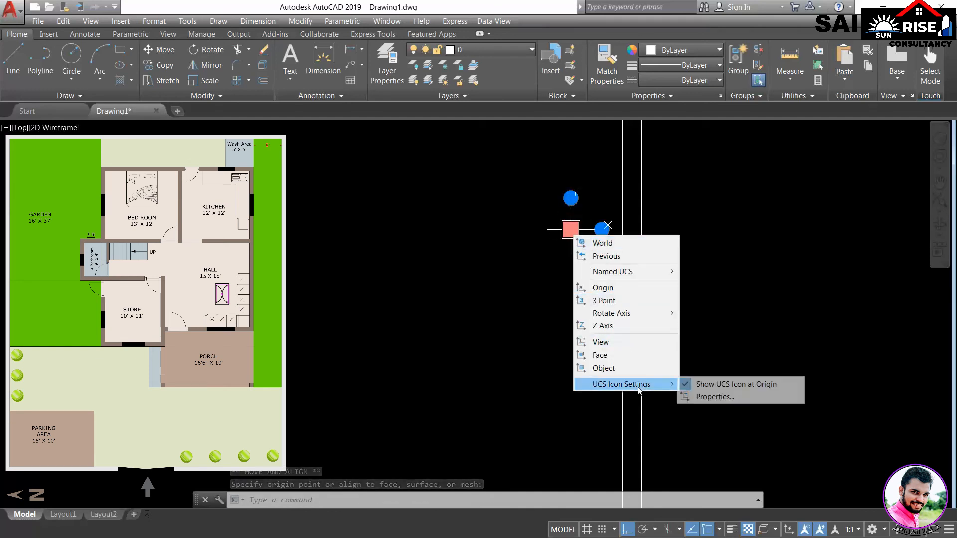
click(733, 384)
scroll(502, 370, down, 3)
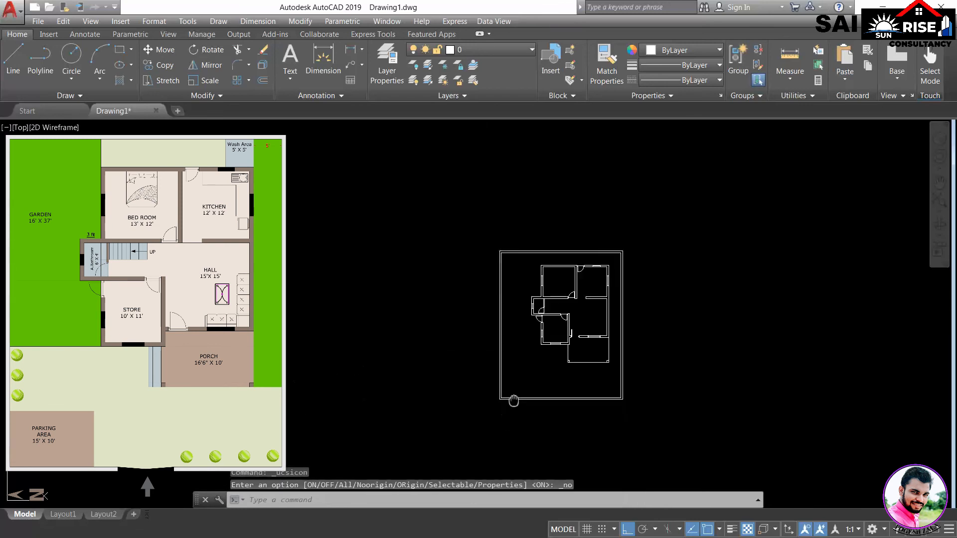
Step: Offset the inner line of the upper boundary wall 37' downward to mark the garden's lower edge
middle_drag(513, 401, 521, 361)
scroll(559, 344, up, 2)
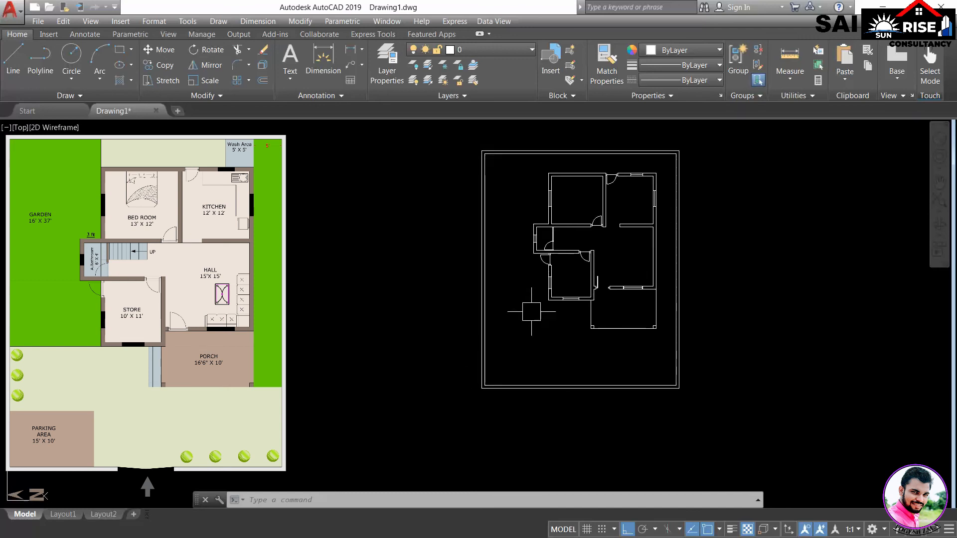
text(o)
key(Return)
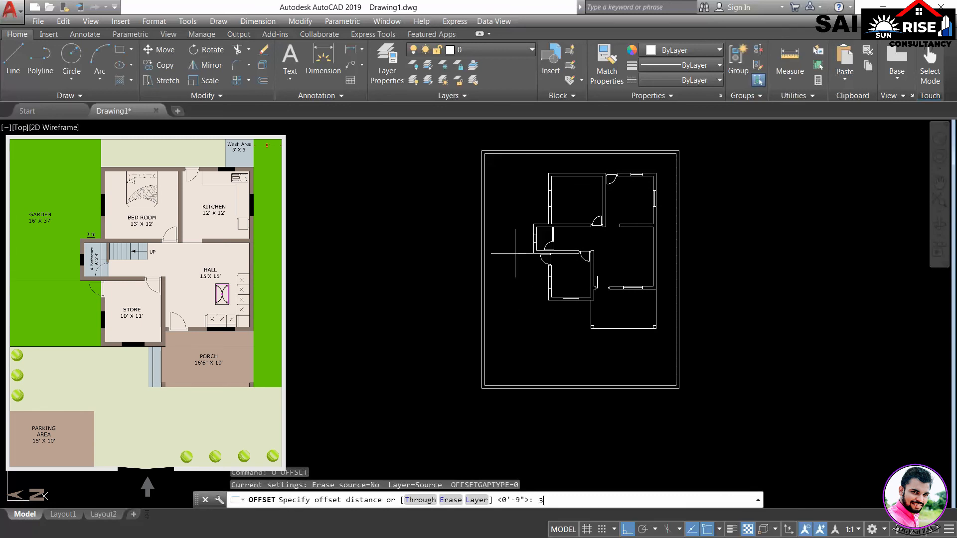
key(Return)
scroll(518, 169, up, 3)
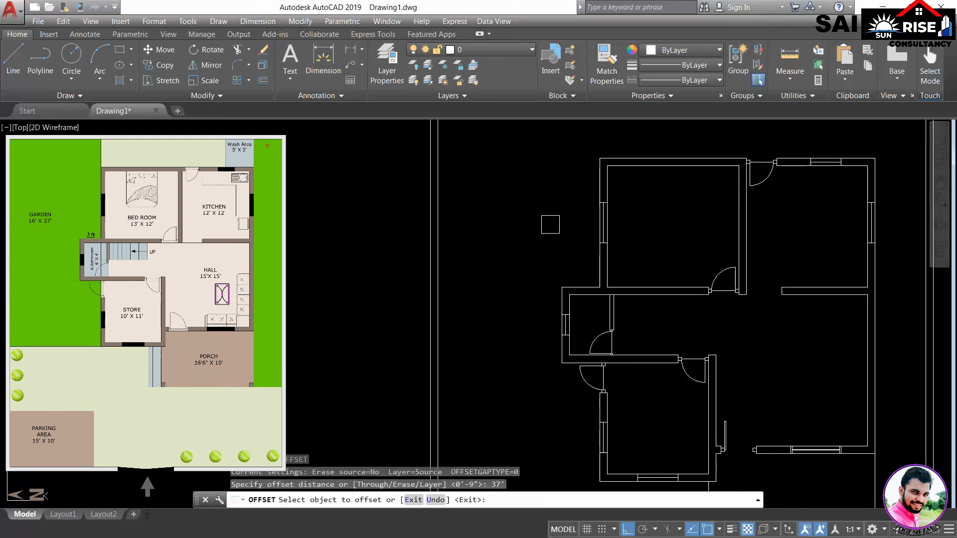
scroll(520, 161, down, 1)
click(521, 161)
click(586, 392)
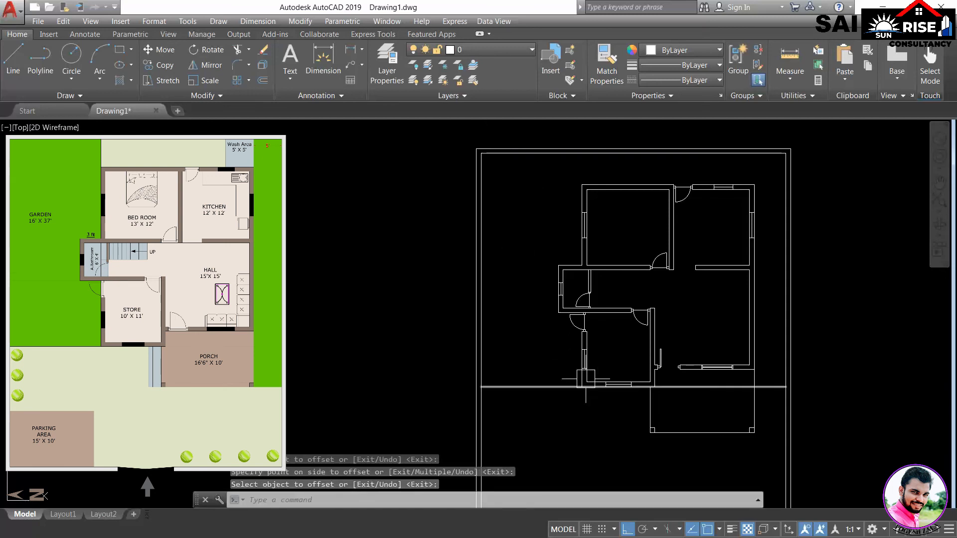
scroll(583, 399, up, 4)
key(Escape)
key(Escape)
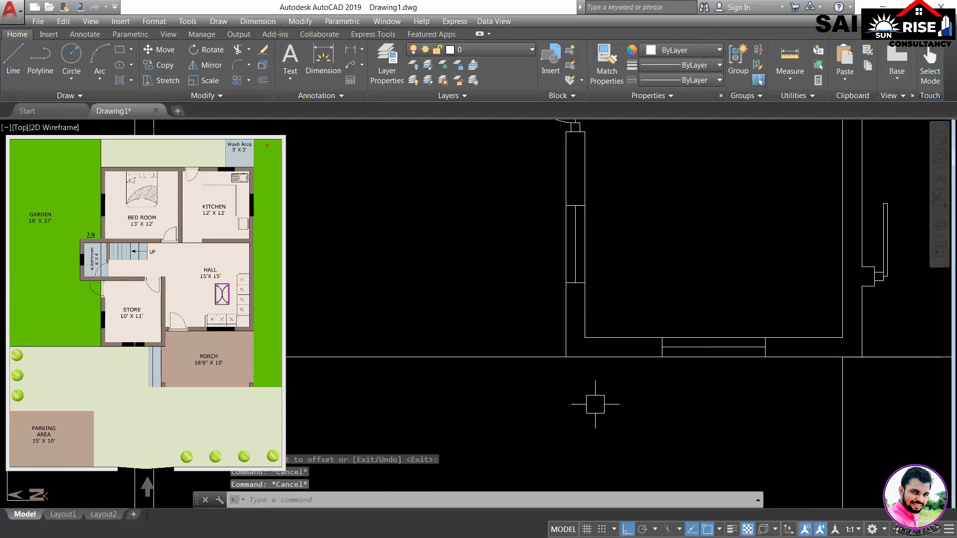
Step: Trim the garden's lower edge line back to the outer left wall line of the store
text(tr)
key(Return)
click(571, 316)
key(Return)
scroll(837, 369, down, 2)
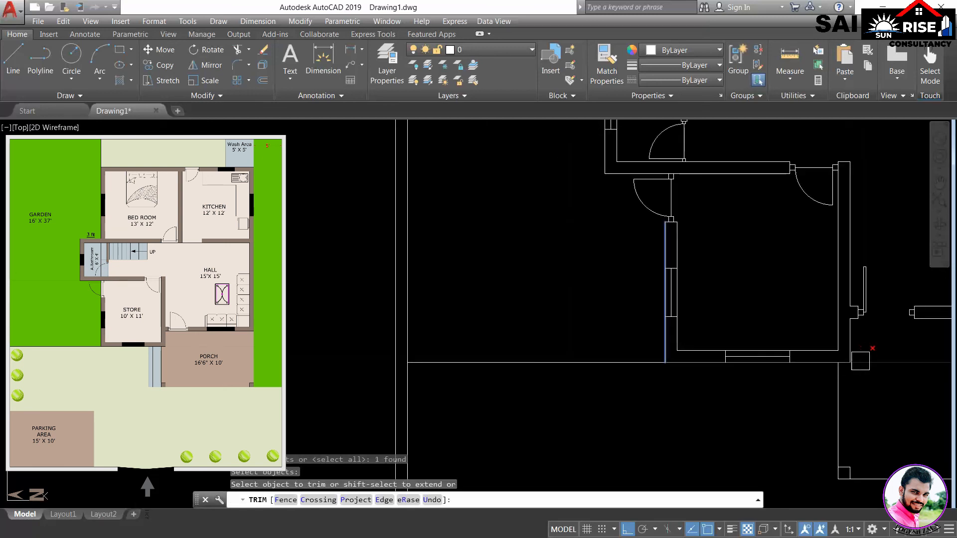
click(866, 362)
key(Return)
Step: Offset the inner line of the left boundary wall 15' inward to mark the parking area's width
scroll(733, 391, down, 4)
middle_drag(704, 423, 657, 307)
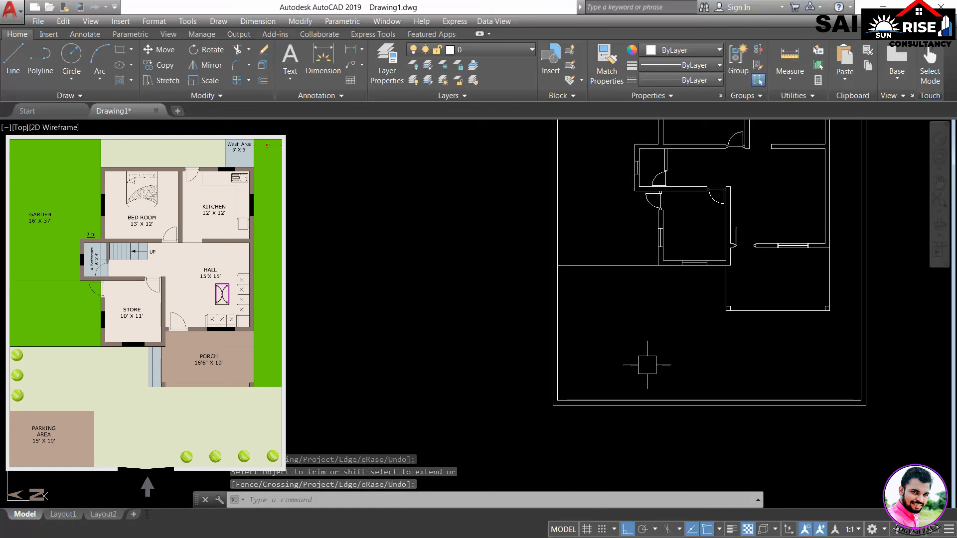
text(o)
key(Return)
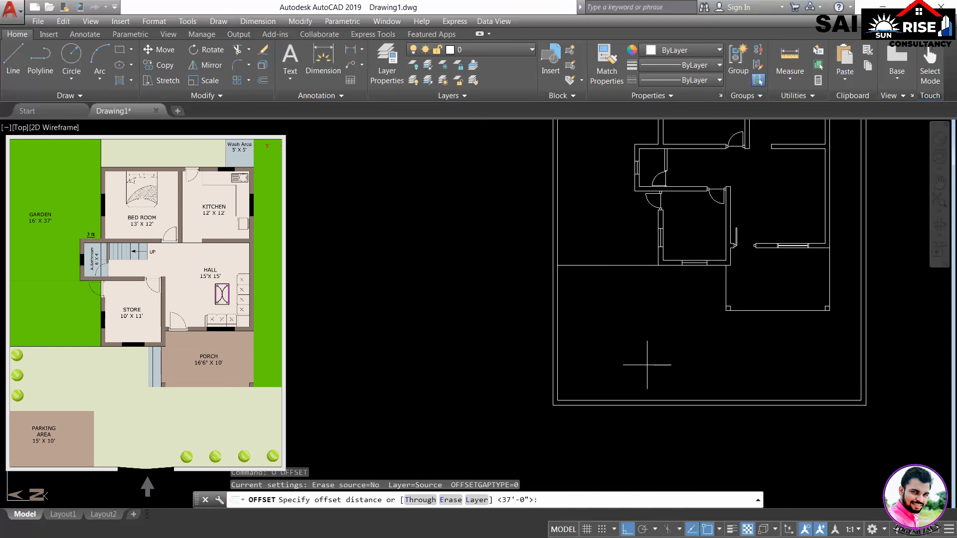
text(15')
key(Return)
click(558, 368)
click(620, 368)
key(Return)
Step: Offset the inner line of the front boundary wall 10' upward to mark the parking area's depth
key(Return)
text(10')
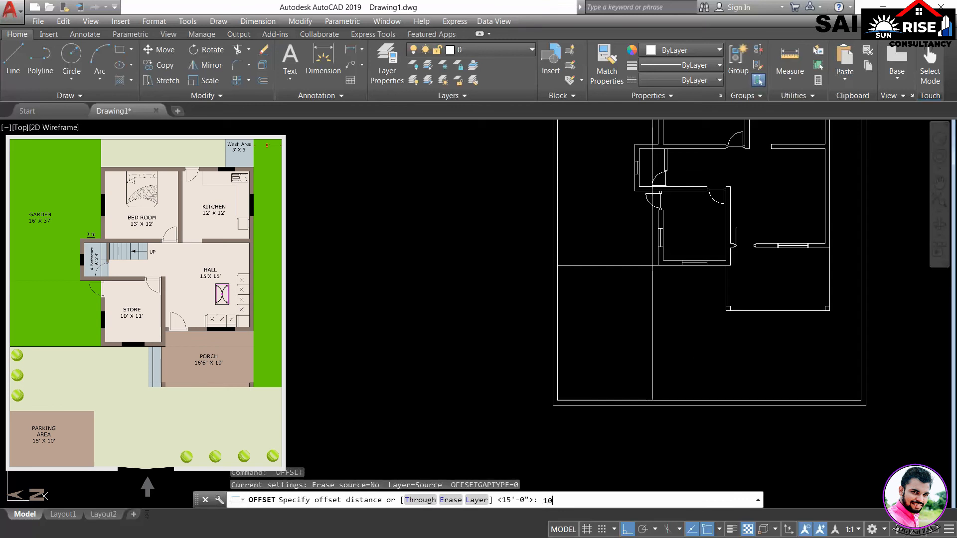
key(Return)
click(644, 400)
click(645, 365)
key(Return)
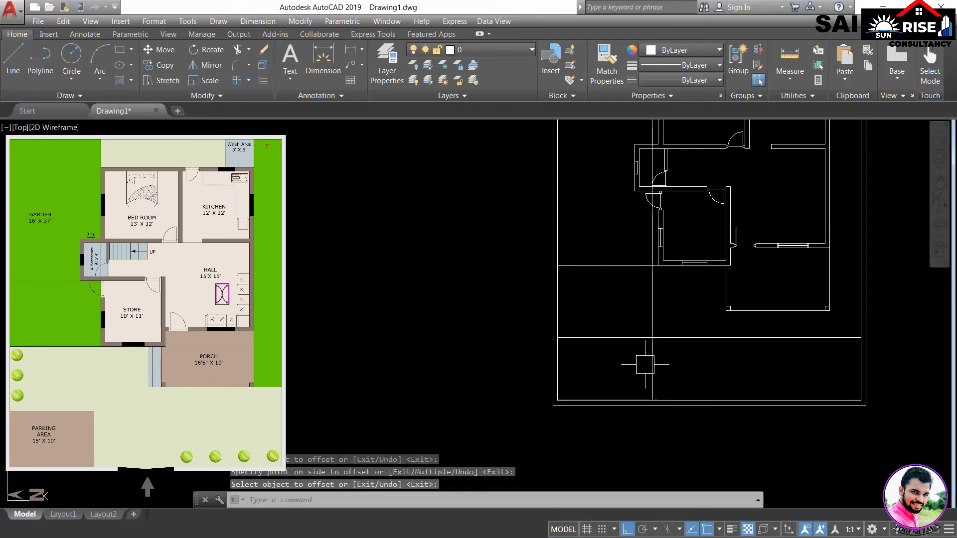
Step: Fillet the two parking area lines into a sharp corner to close the parking rectangle
text(f)
key(Return)
click(603, 339)
click(648, 361)
key(Return)
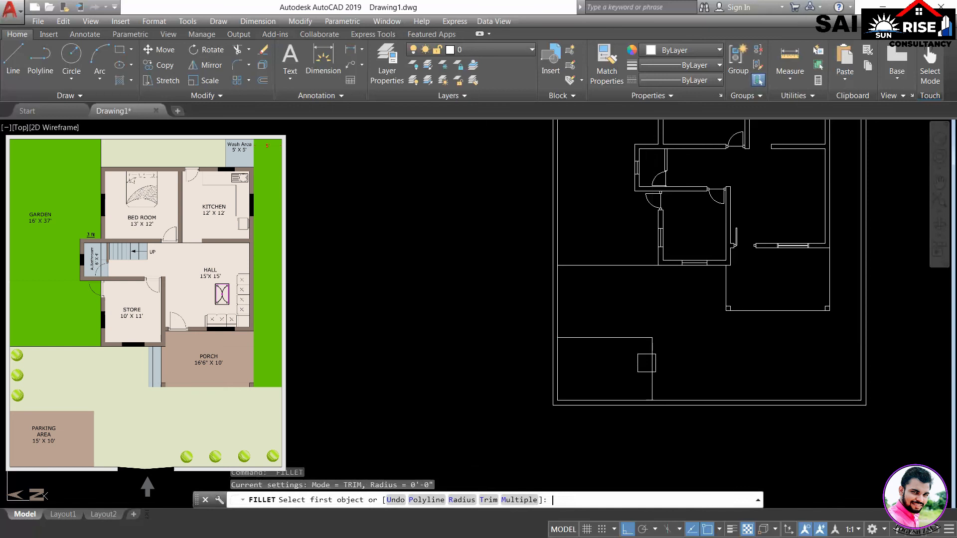
middle_drag(694, 438, 621, 389)
key(Escape)
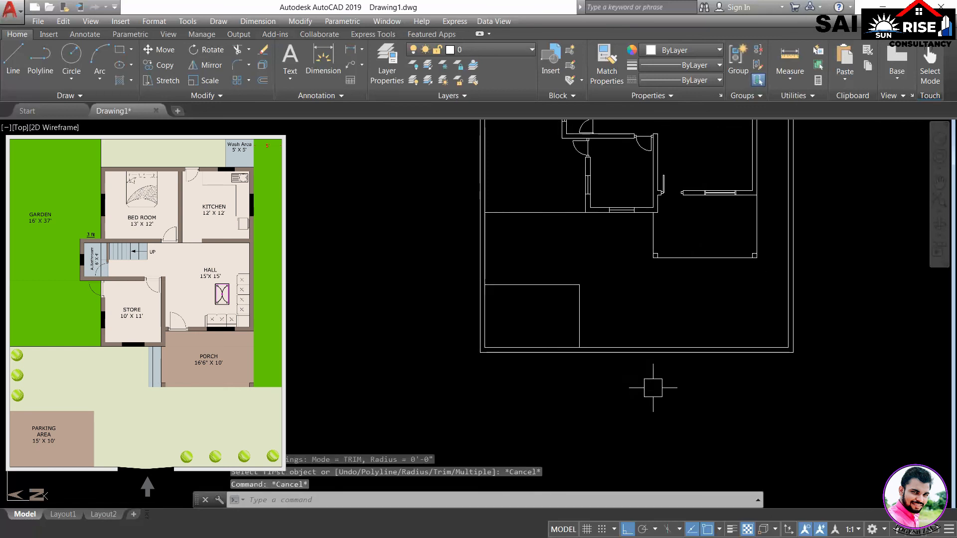
Step: Draw a short line across the thickness of the front boundary wall at its midpoint
text(l)
key(Return)
click(636, 352)
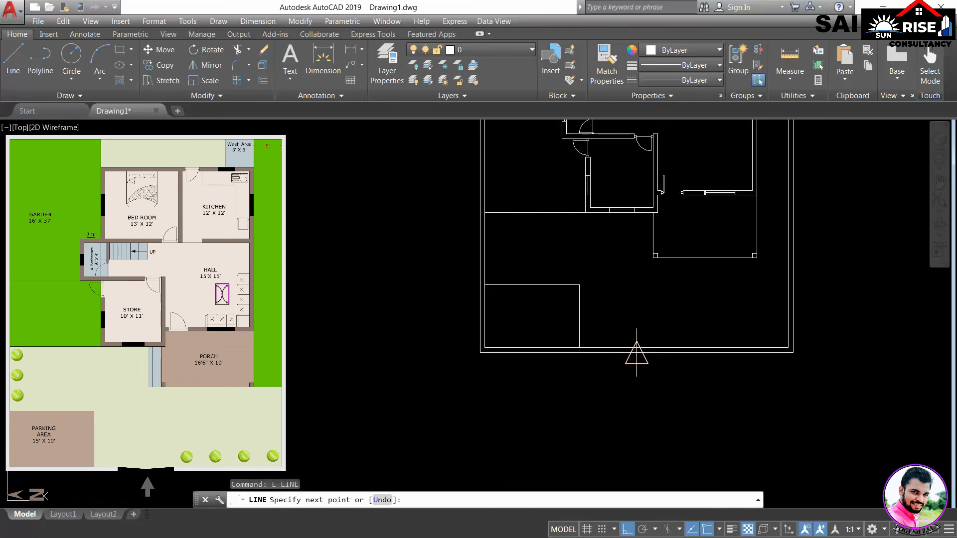
scroll(636, 351, up, 3)
click(642, 345)
key(Return)
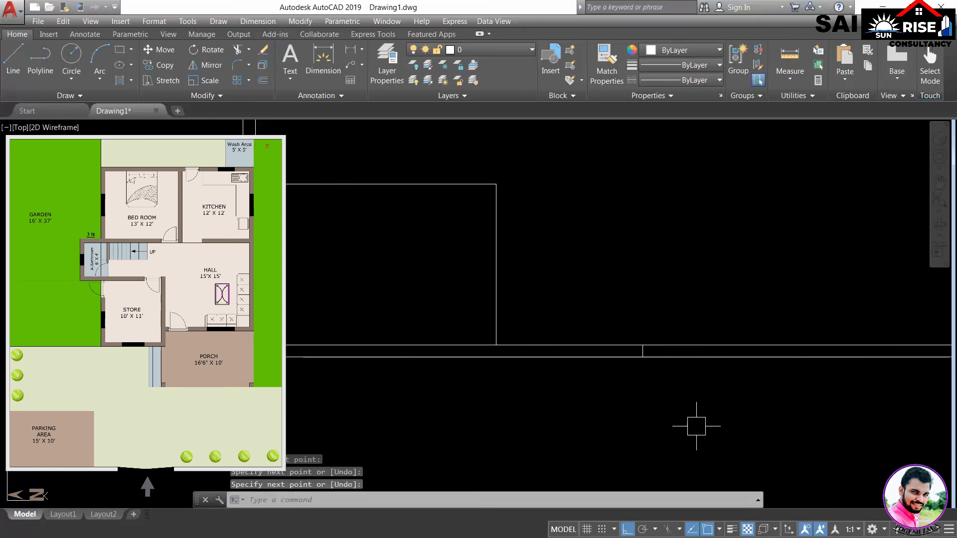
Step: Offset the short midpoint line 7' to both sides along the front boundary wall for the main gate
text(o)
key(Return)
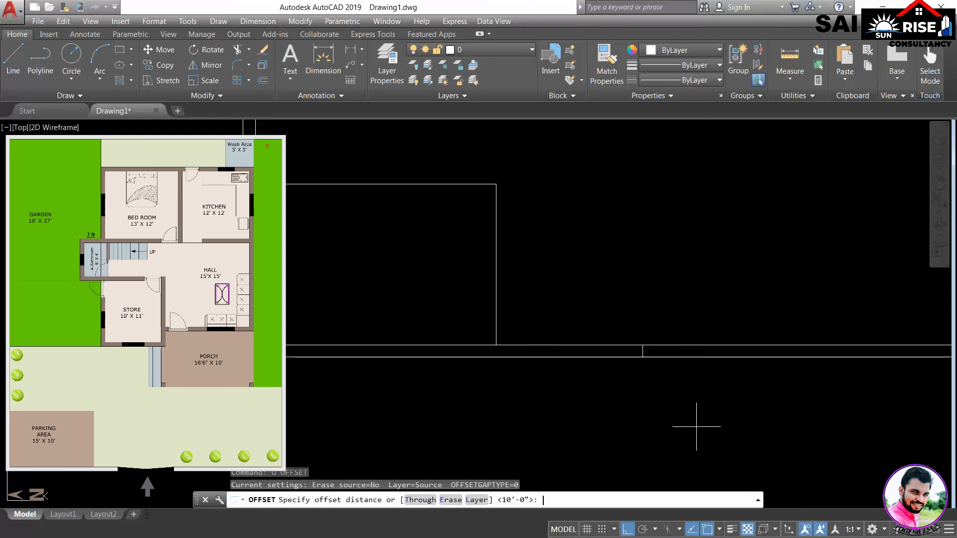
text(7')
key(Return)
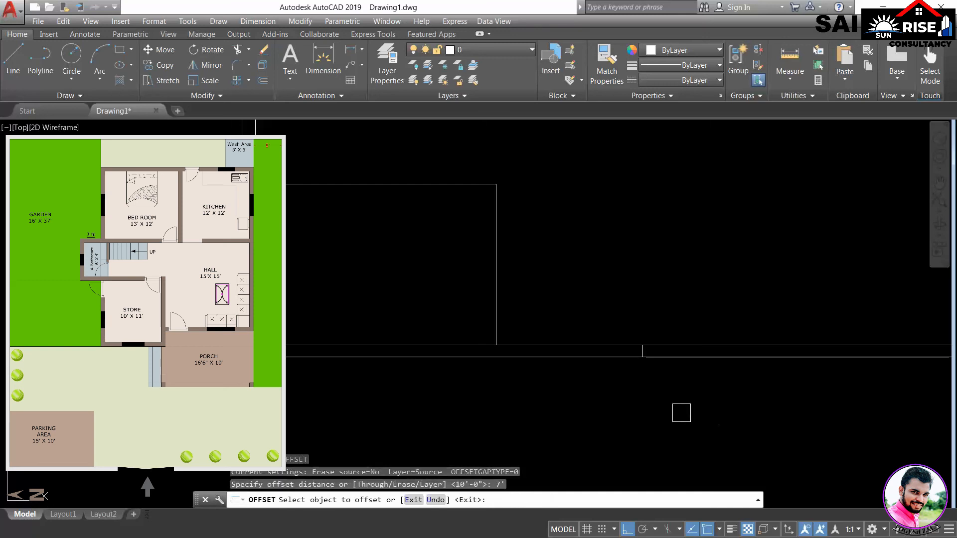
click(643, 346)
click(635, 343)
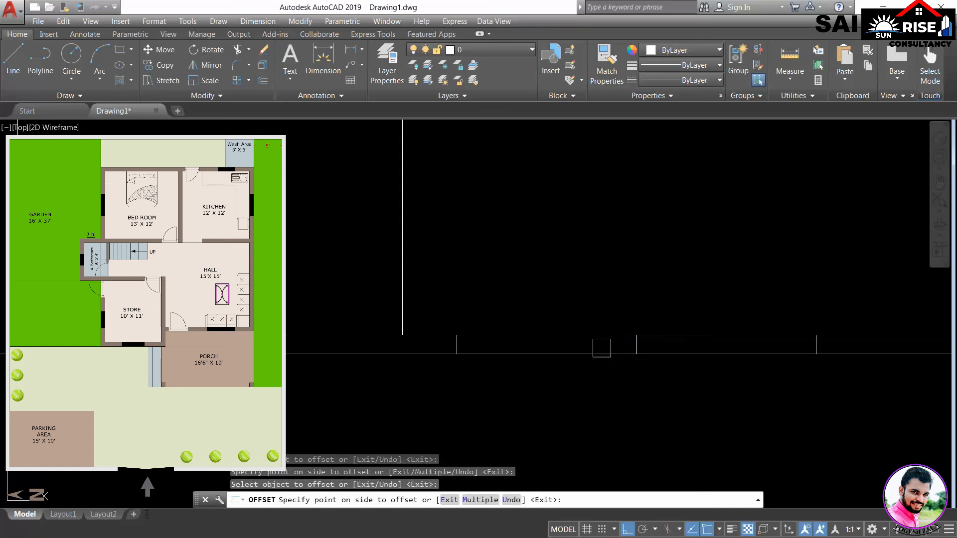
key(Return)
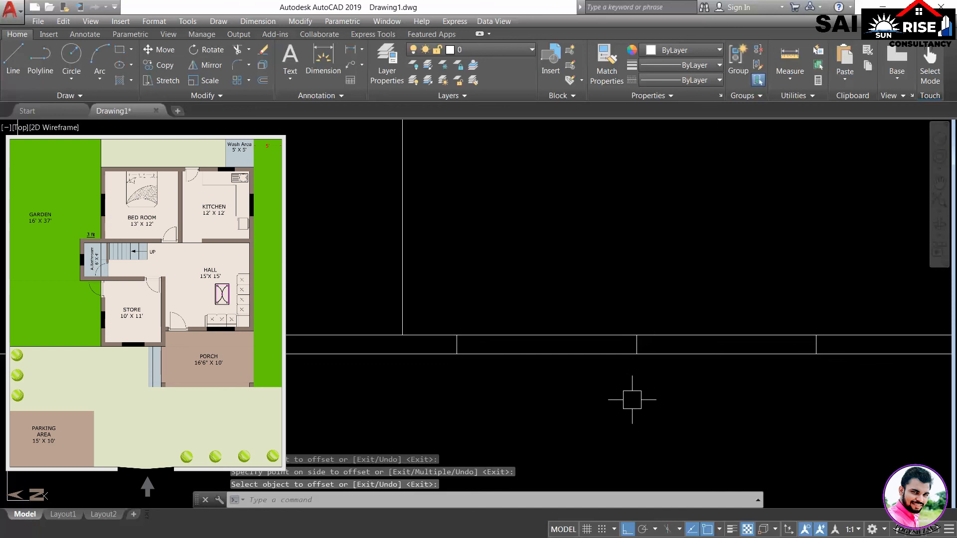
Step: Trim the front boundary wall lines between the two gate edges and delete the leftover midpoint line
text(tr)
key(Return)
key(Return)
click(602, 391)
click(588, 321)
click(683, 390)
click(667, 308)
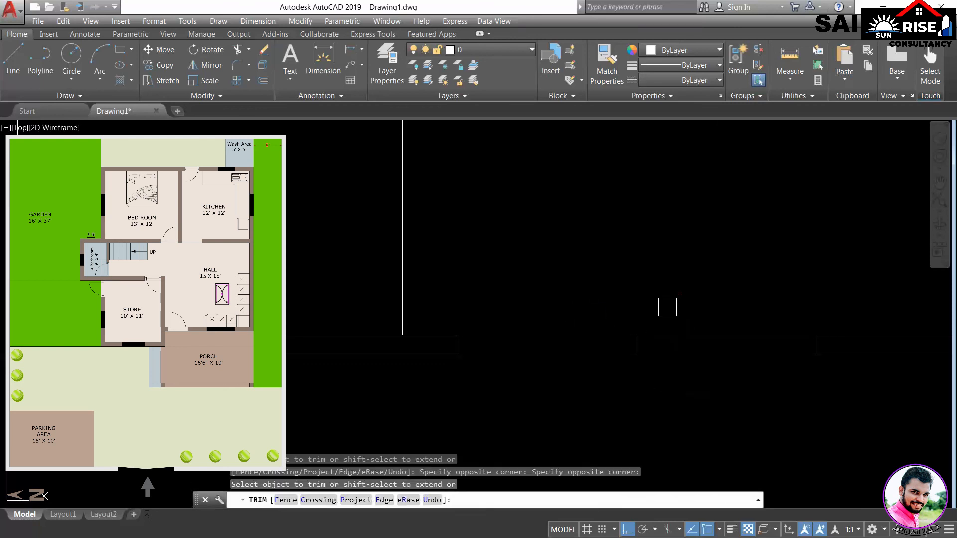
key(Escape)
click(620, 285)
click(686, 436)
key(Delete)
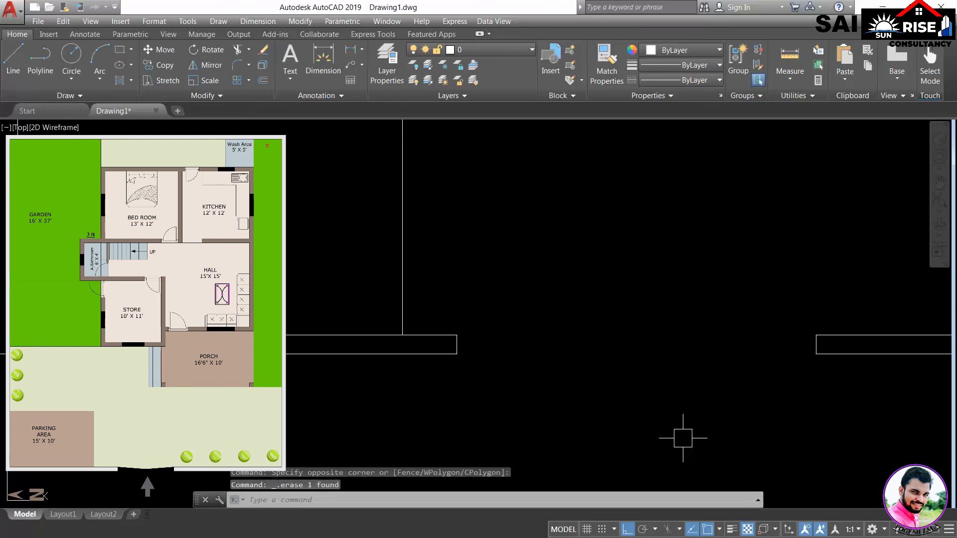
Step: Draw two crossing diagonal lines between the wall ends of the gate opening to represent the main gate
text(l)
key(Return)
click(457, 350)
click(816, 335)
key(Return)
key(Return)
click(815, 354)
click(457, 343)
key(Return)
Step: Offset the left and upper inner wall lines around the bathroom and stair area 3' inward to lay out the staircase
scroll(604, 406, down, 3)
middle_drag(604, 406, 634, 392)
scroll(634, 392, down, 2)
mouse_move(664, 363)
middle_down()
mouse_move(734, 391)
mouse_move(760, 414)
middle_up()
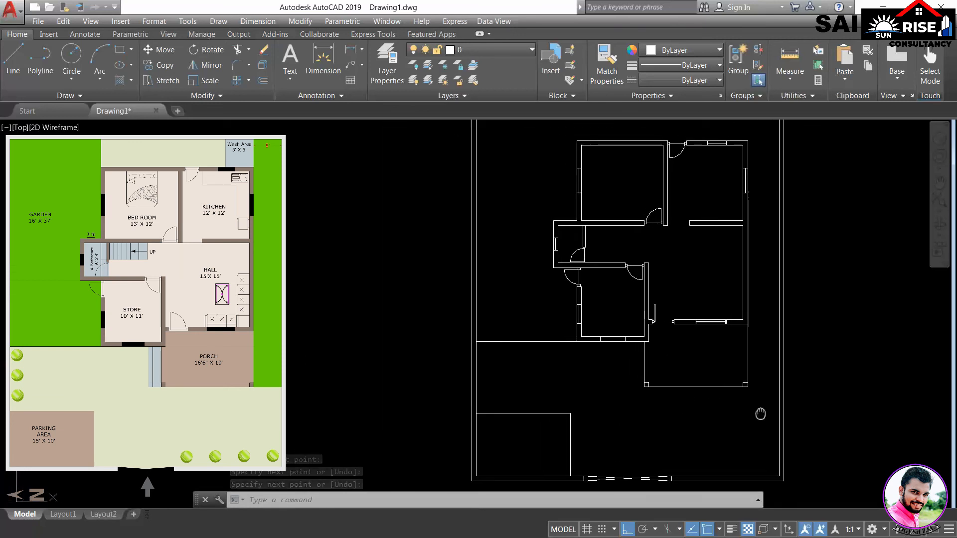
scroll(647, 259, up, 6)
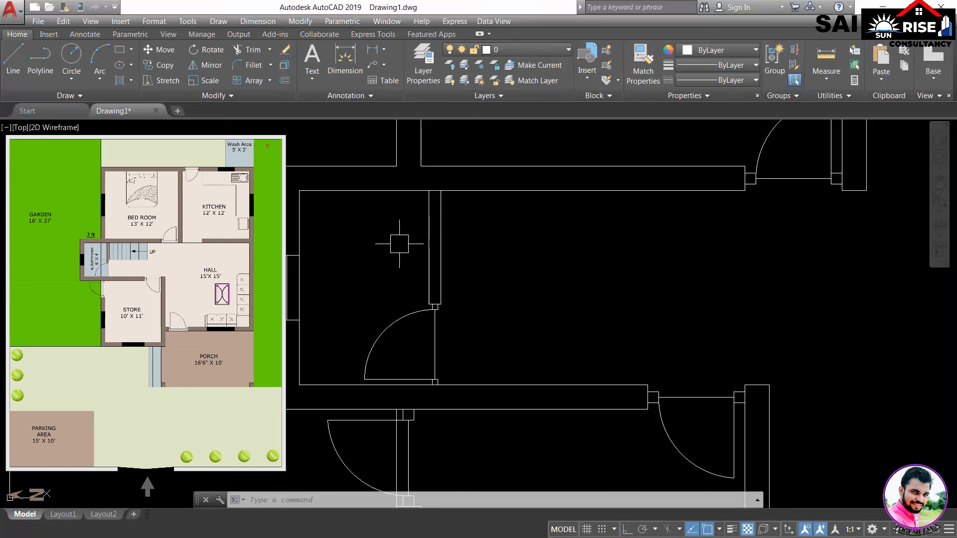
middle_drag(516, 273, 668, 267)
scroll(677, 269, down, 2)
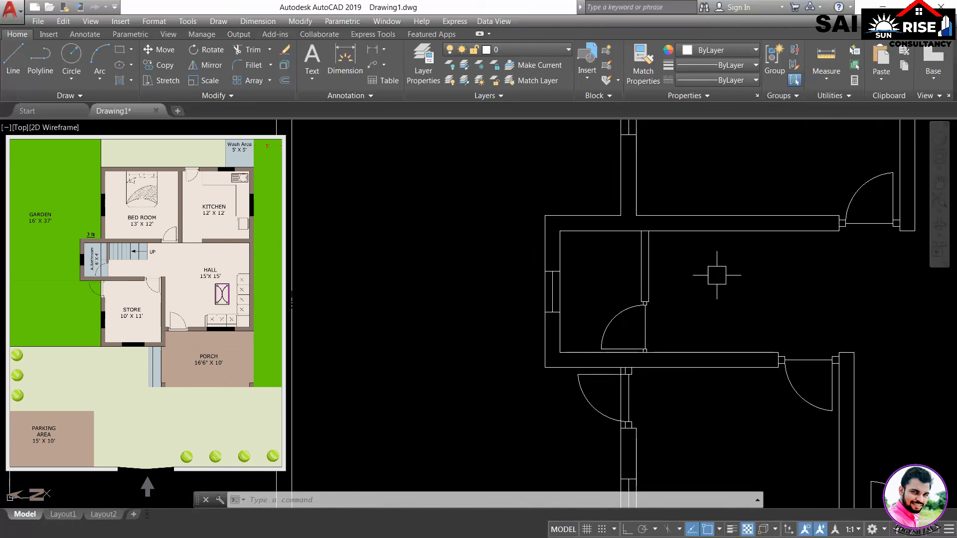
middle_drag(730, 298, 715, 293)
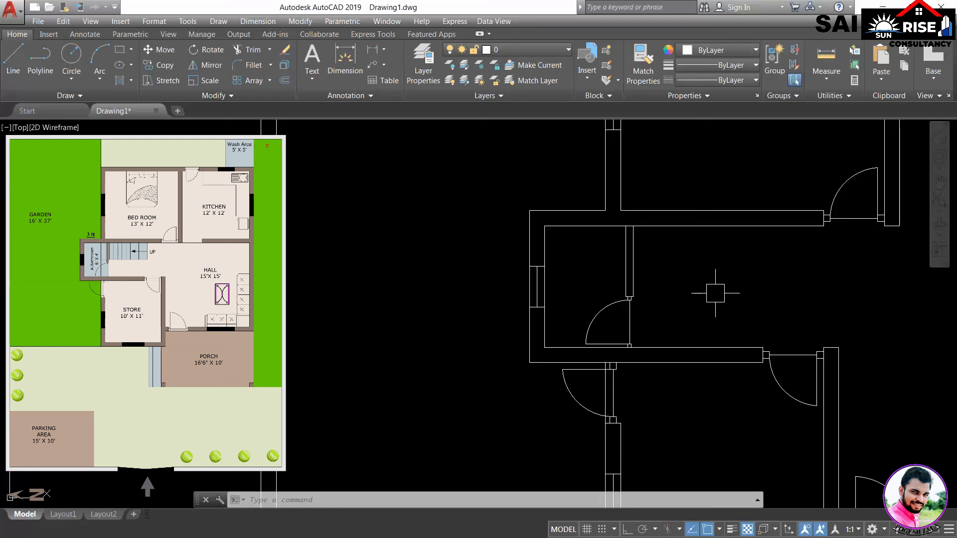
text(o)
key(Return)
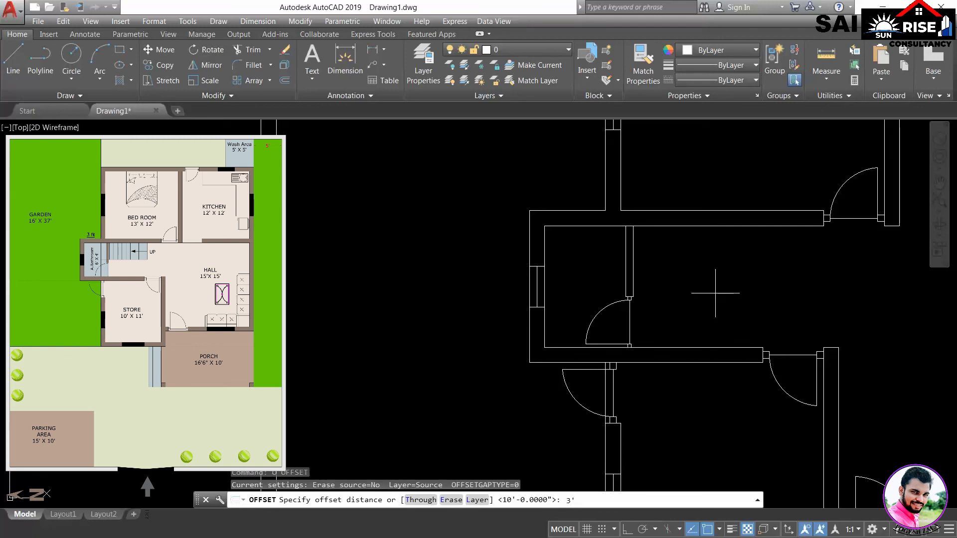
key(Return)
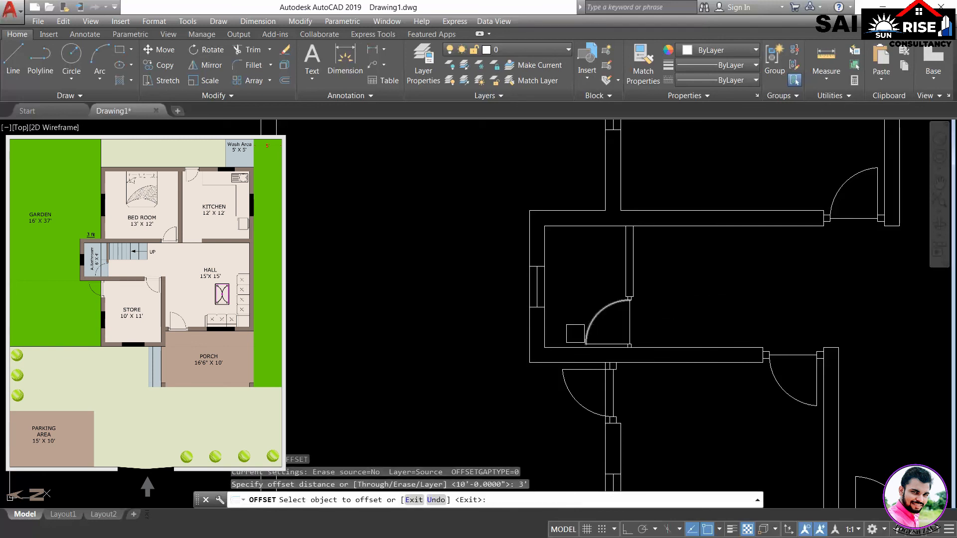
scroll(573, 332, up, 2)
click(527, 326)
click(566, 318)
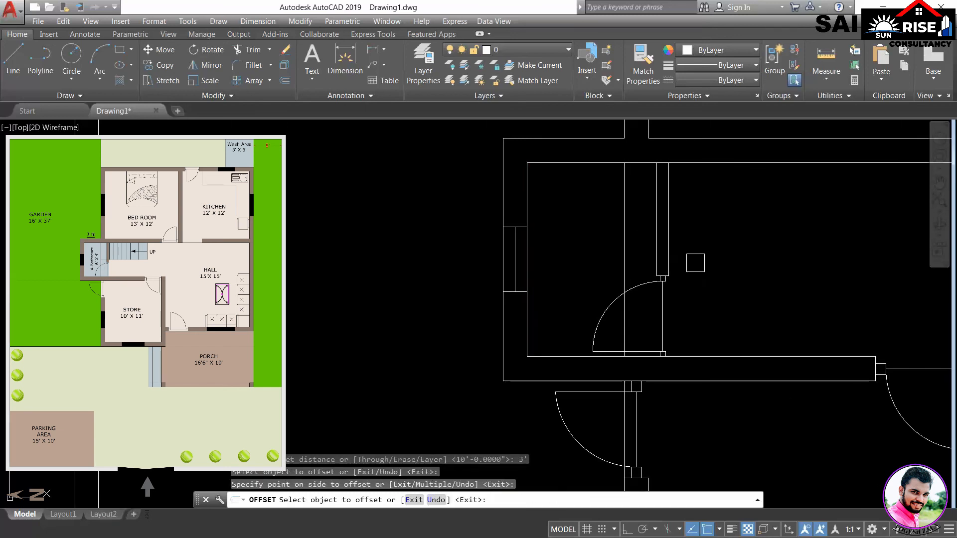
click(728, 164)
click(733, 205)
key(Return)
scroll(697, 229, up, 2)
click(699, 223)
click(598, 171)
scroll(685, 346, up, 1)
click(690, 368)
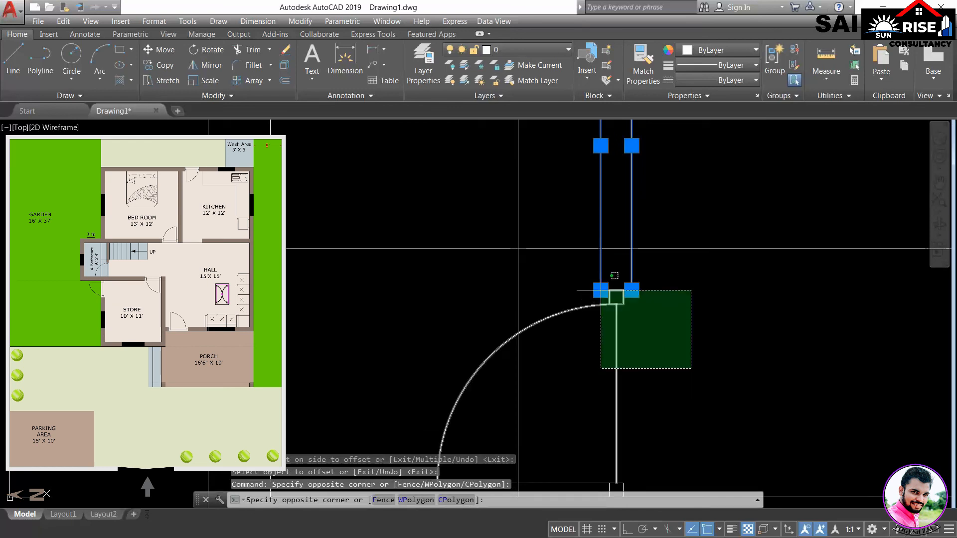
click(605, 289)
middle_drag(692, 430, 682, 319)
click(575, 368)
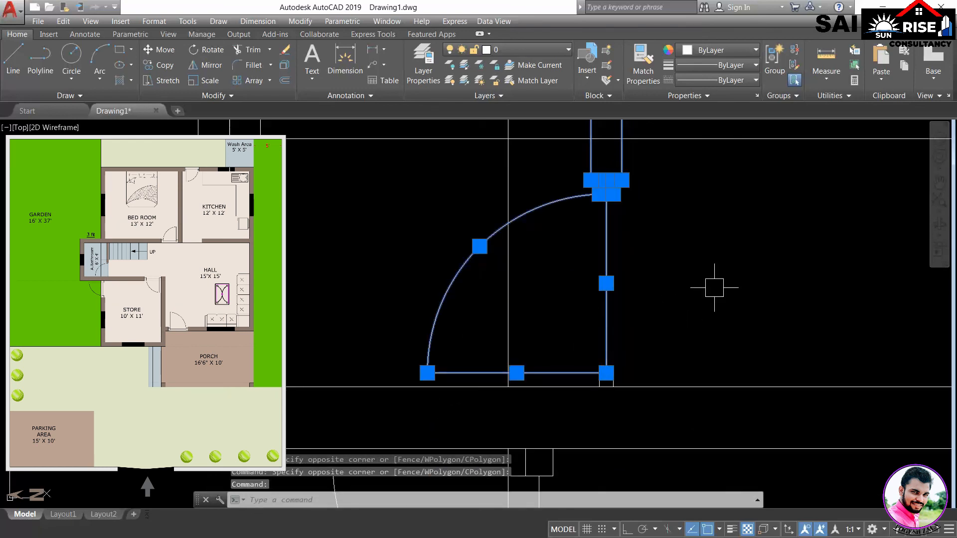
key(Escape)
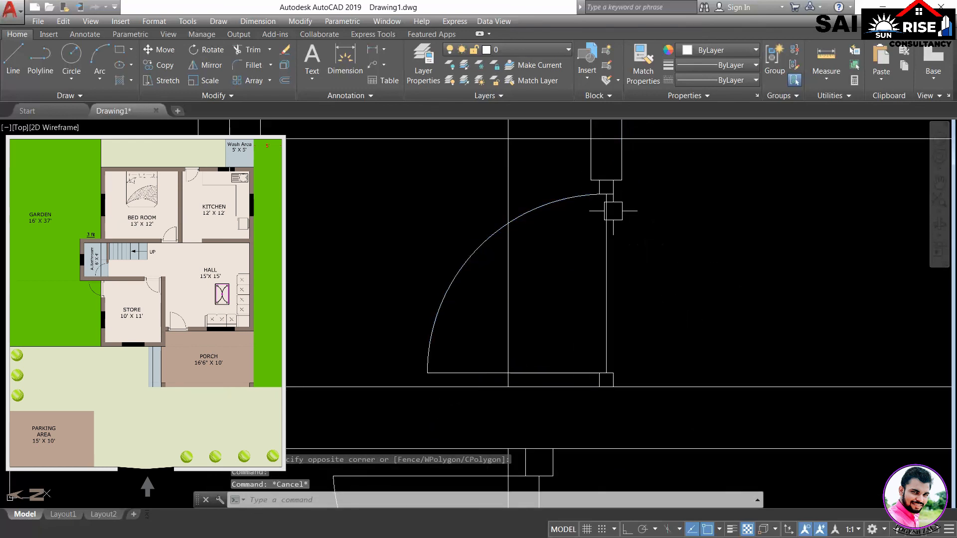
Step: Create a new layer with its default name and settings
click(437, 69)
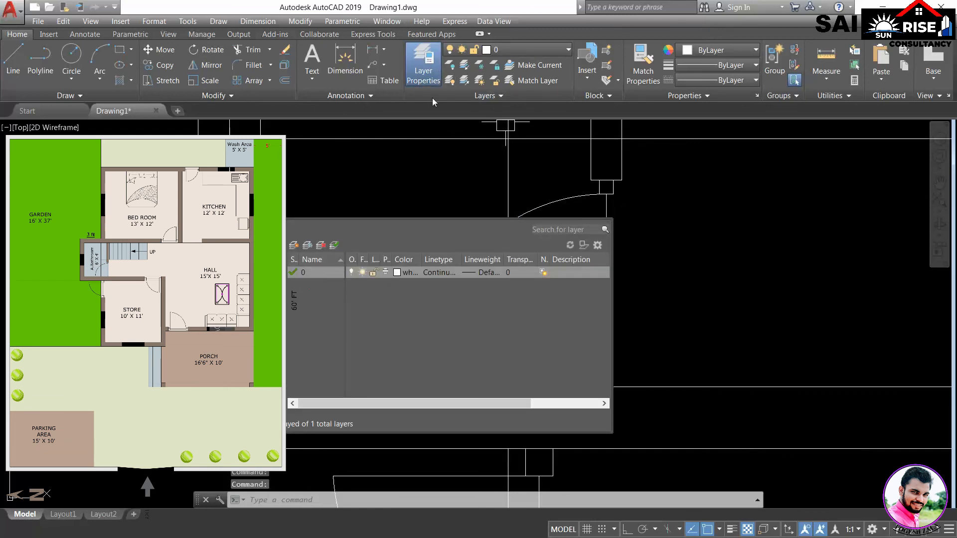
click(294, 245)
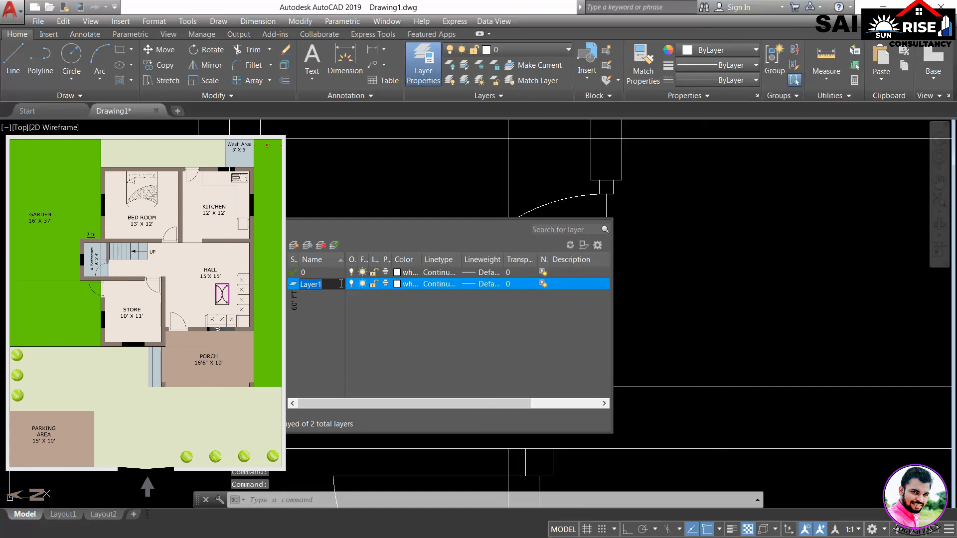
click(218, 224)
Step: Move the bathroom's partition wall, door and door frame onto Layer1
scroll(622, 357, up, 2)
click(629, 408)
scroll(564, 358, up, 3)
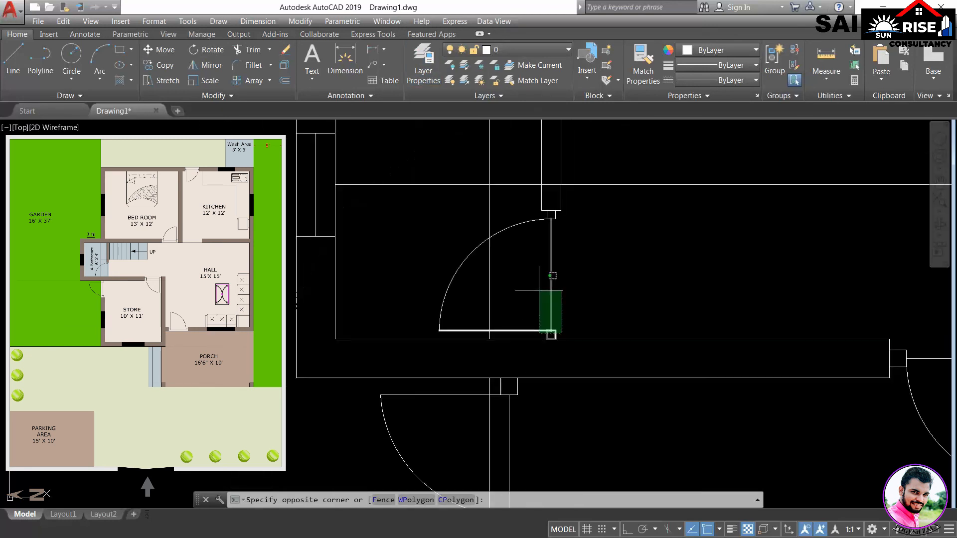
click(531, 204)
middle_drag(632, 254, 611, 343)
click(529, 51)
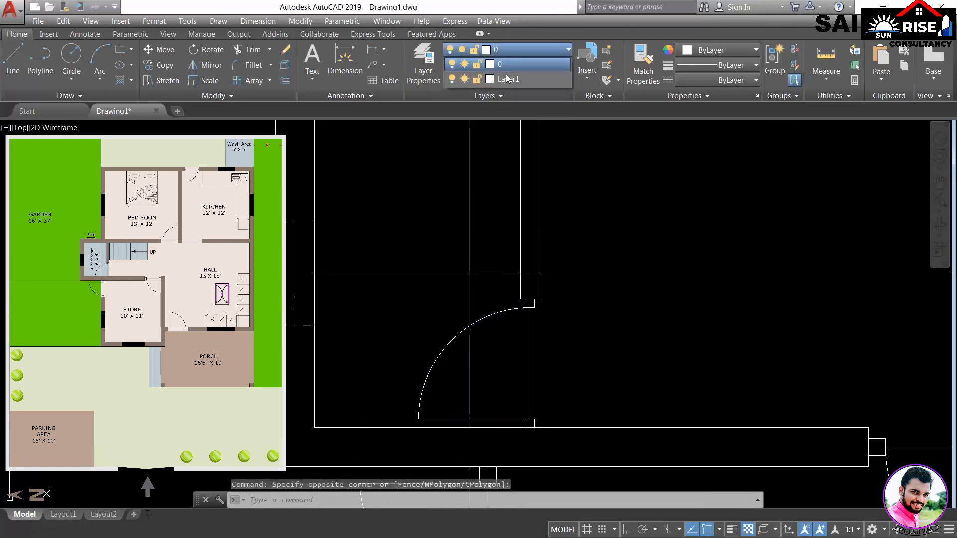
click(521, 79)
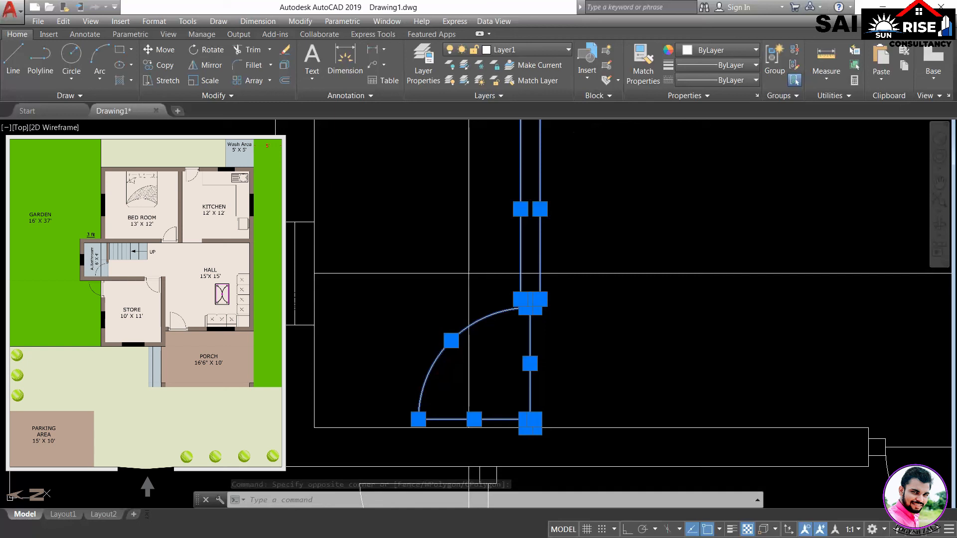
key(Escape)
Step: Set the transparency of Layer1 to 80 to fade the bathroom partition and door
click(419, 65)
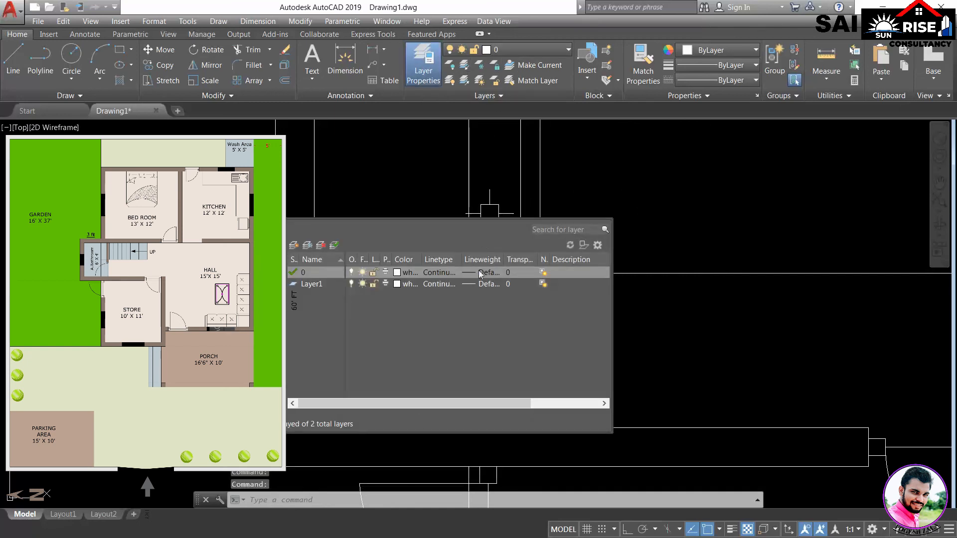
click(519, 283)
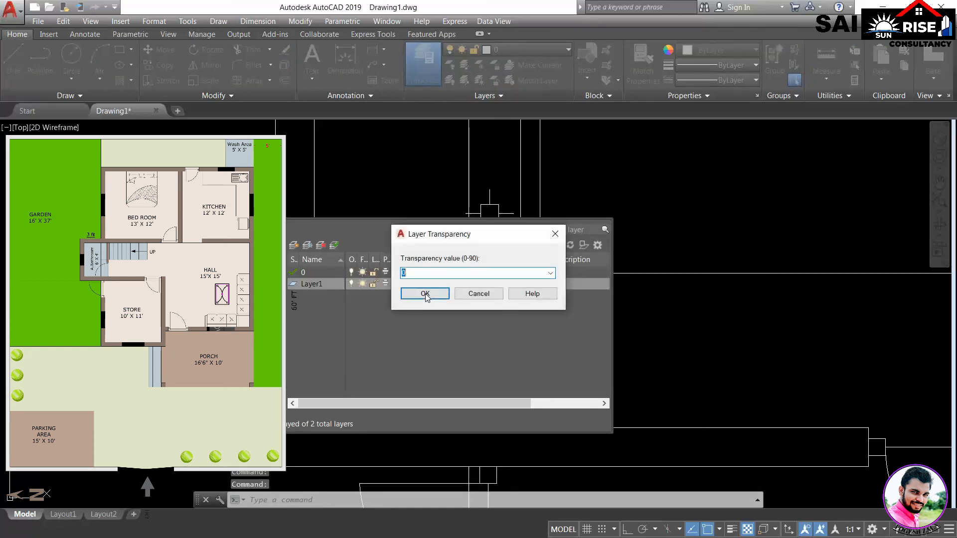
text(80)
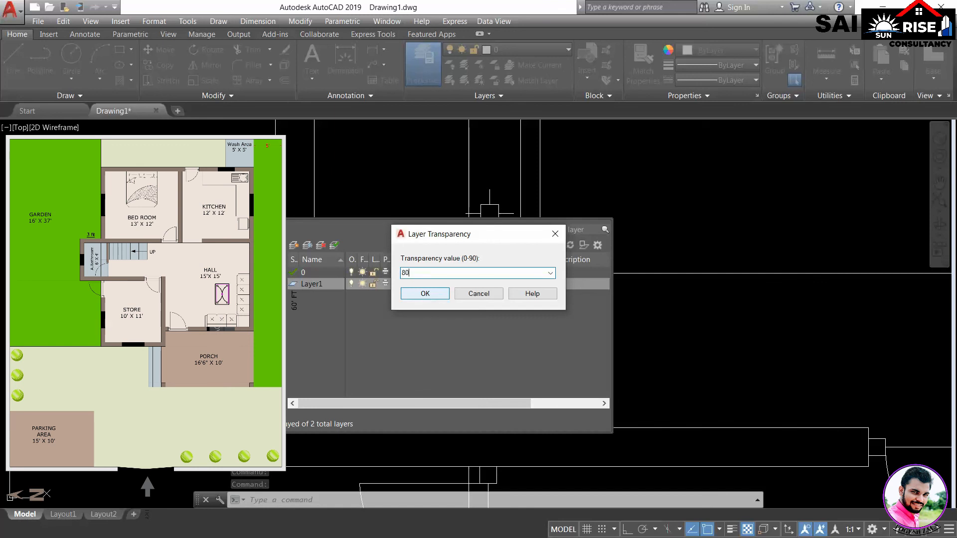
click(425, 293)
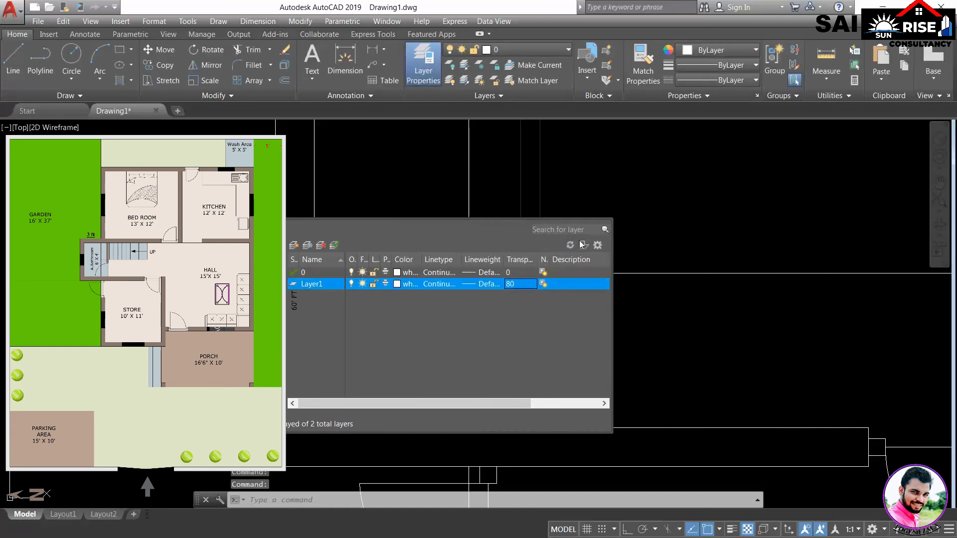
click(220, 224)
scroll(609, 345, down, 2)
middle_drag(634, 371, 527, 329)
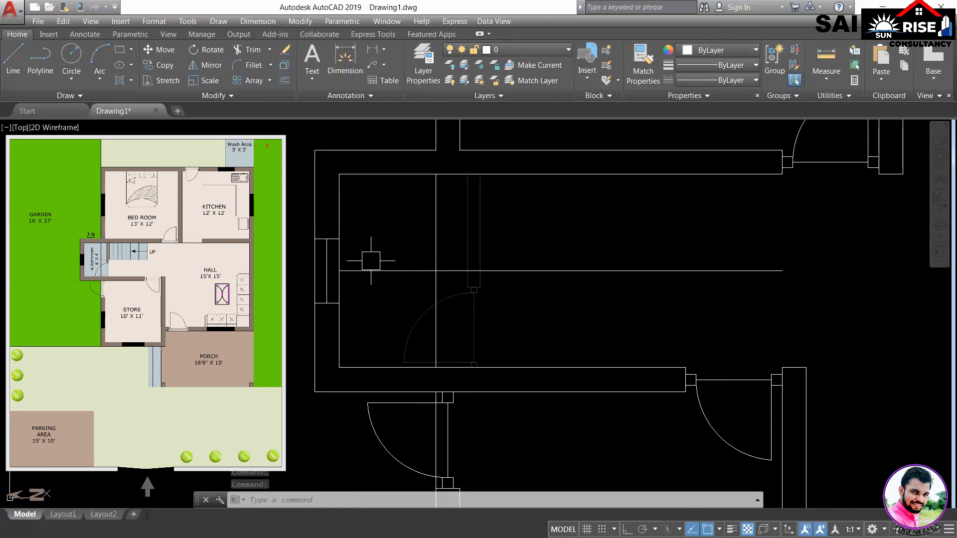
Step: Turn off Layer1 and offset the vertical stair landing line 9" toward the hall for the first tread
click(533, 49)
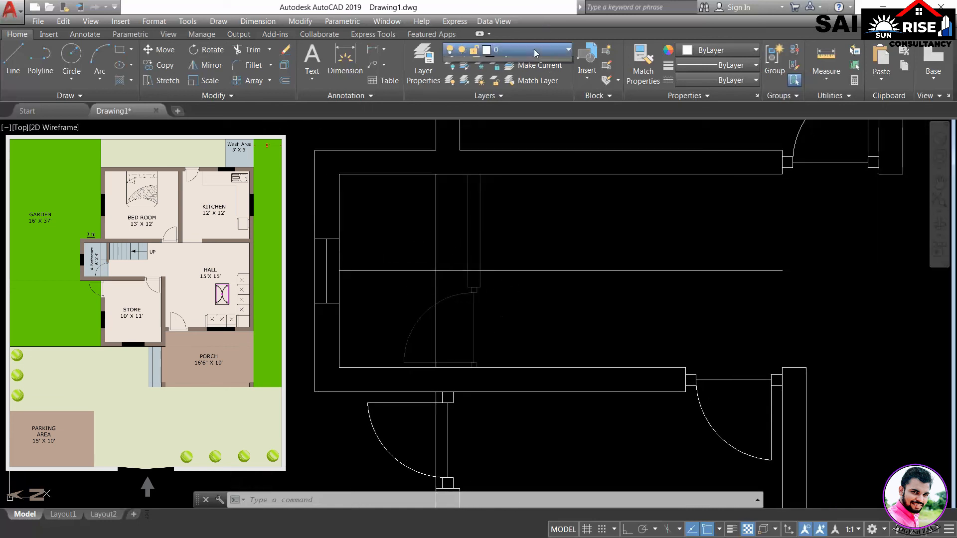
click(452, 79)
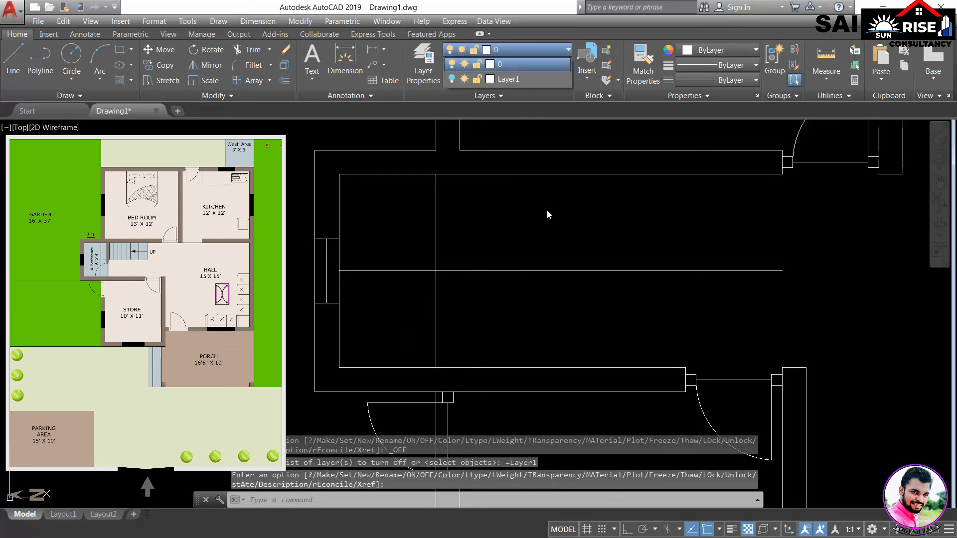
click(390, 498)
text(o)
key(Return)
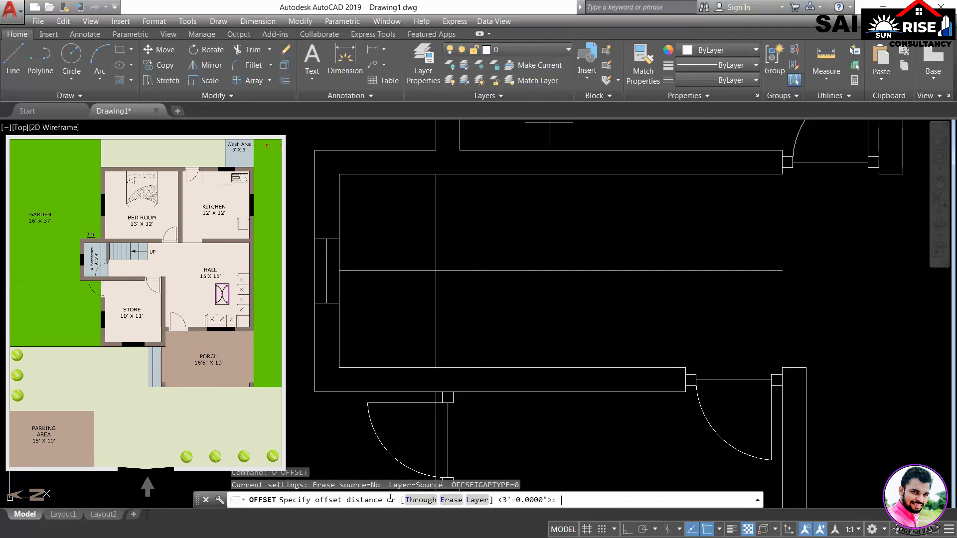
key(Return)
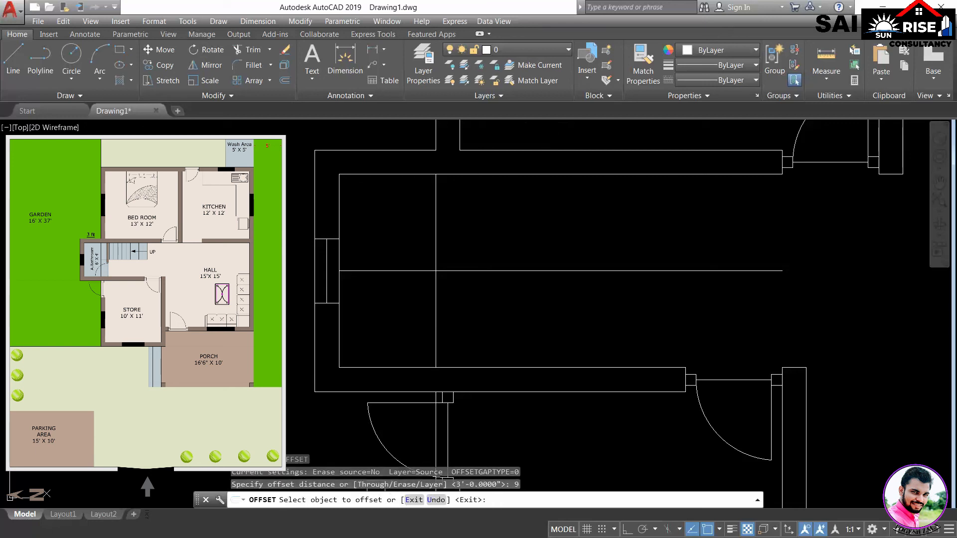
click(436, 244)
click(491, 249)
key(Escape)
Step: Trim the part of the first tread line below the stair's horizontal centre line
text(tr)
key(Return)
key(Return)
click(458, 317)
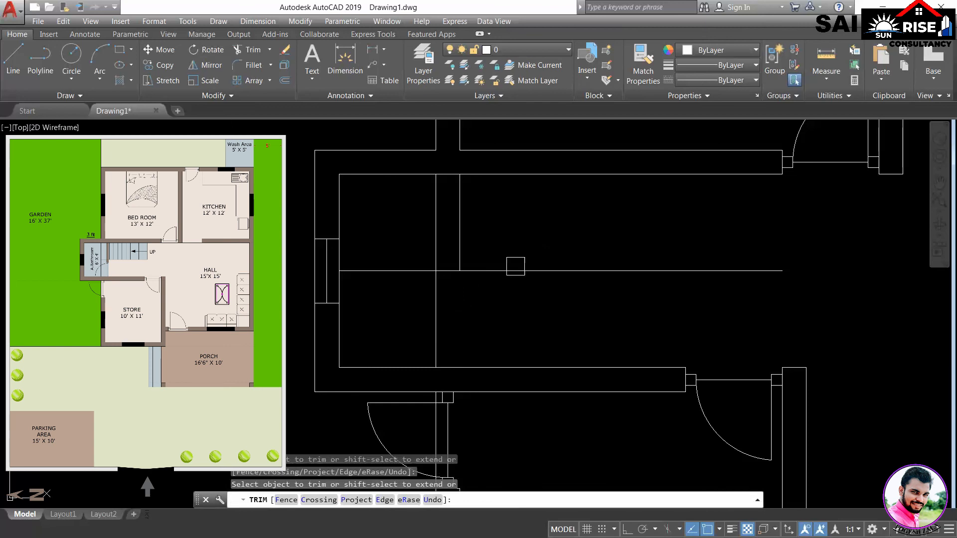
key(Escape)
Step: Offset the first tread line of the upper flight repeatedly at 9" toward the hall, adding ten more treads
text(o)
key(Return)
text(9)
key(Return)
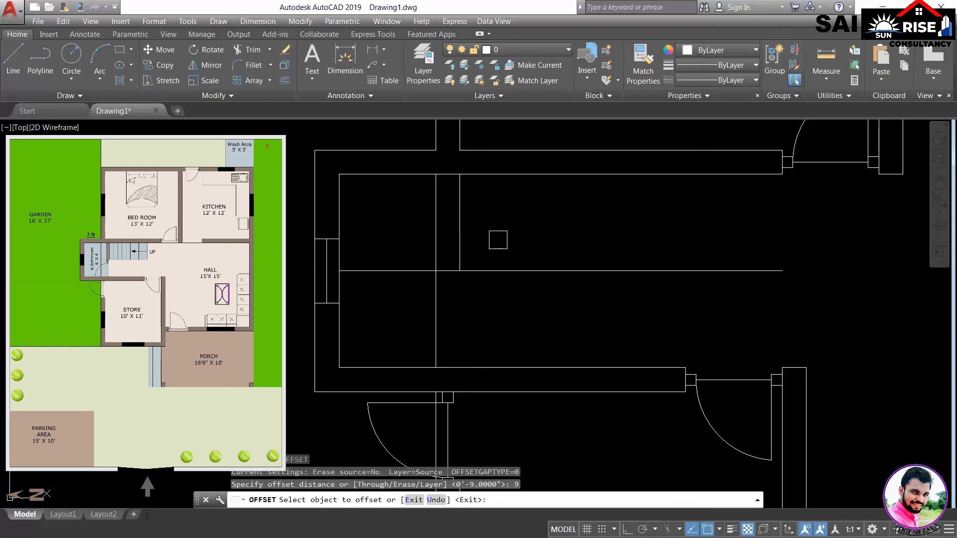
click(459, 236)
click(523, 242)
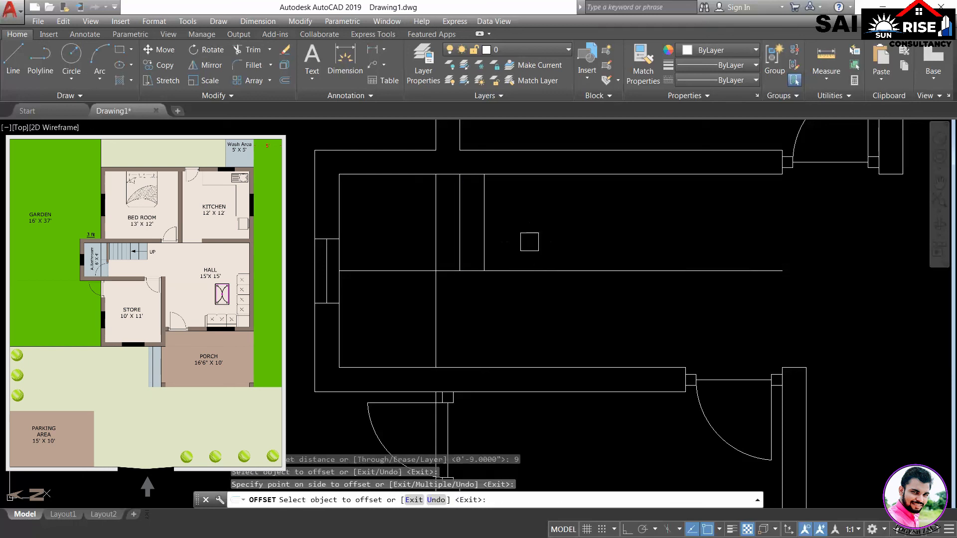
click(483, 232)
click(517, 230)
click(509, 231)
click(558, 231)
click(531, 229)
click(592, 219)
click(559, 224)
click(632, 220)
click(582, 222)
click(640, 223)
click(605, 223)
click(662, 222)
click(630, 223)
click(692, 229)
click(655, 227)
click(689, 224)
click(678, 224)
click(733, 230)
key(Return)
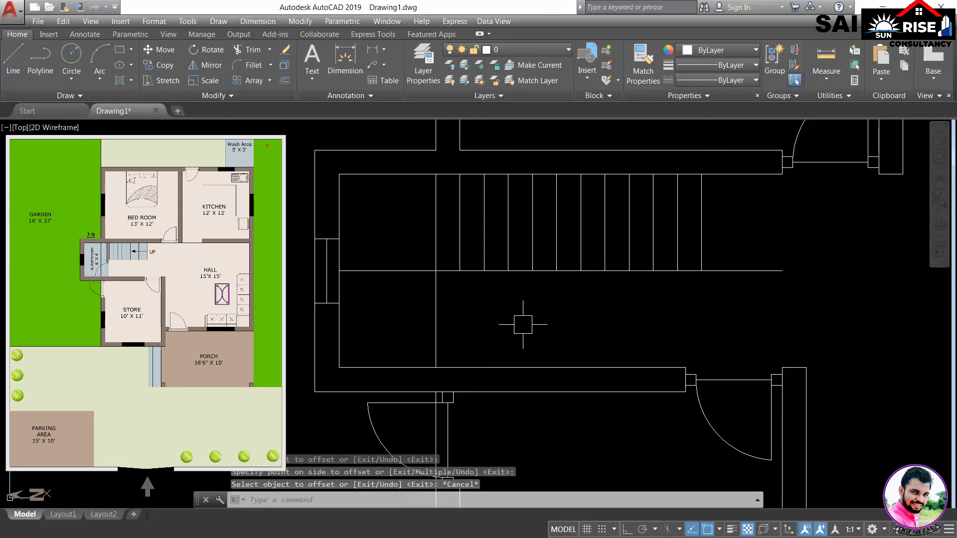
Step: Offset the landing line in the lower flight twice at 9" toward the hall to add two treads
key(Return)
key(Return)
click(436, 335)
click(494, 332)
click(460, 330)
click(505, 326)
key(Return)
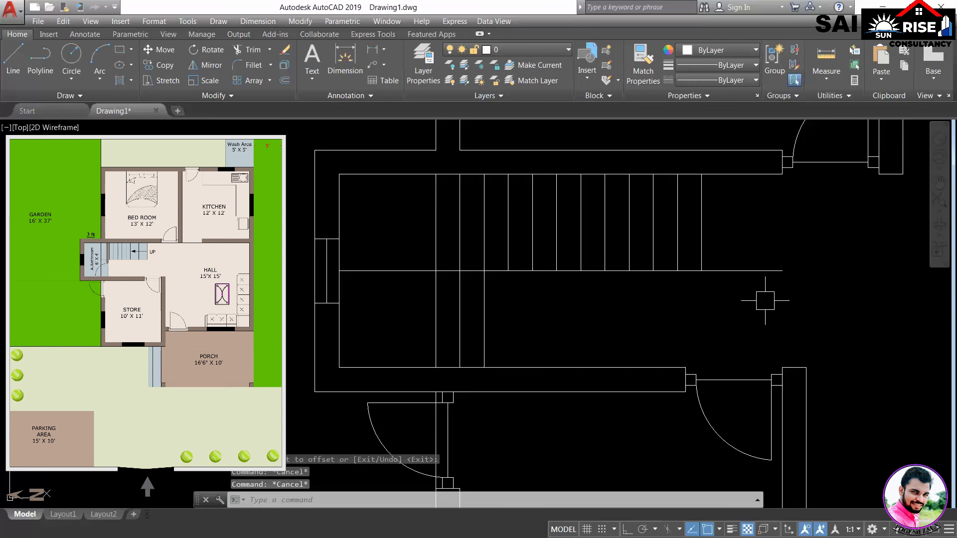
Step: Trim the stair's horizontal centre line beyond the last upper tread and across the landing
text(tr)
key(Return)
key(Return)
middle_drag(720, 305, 716, 276)
text(tr)
key(Return)
key(Return)
click(415, 242)
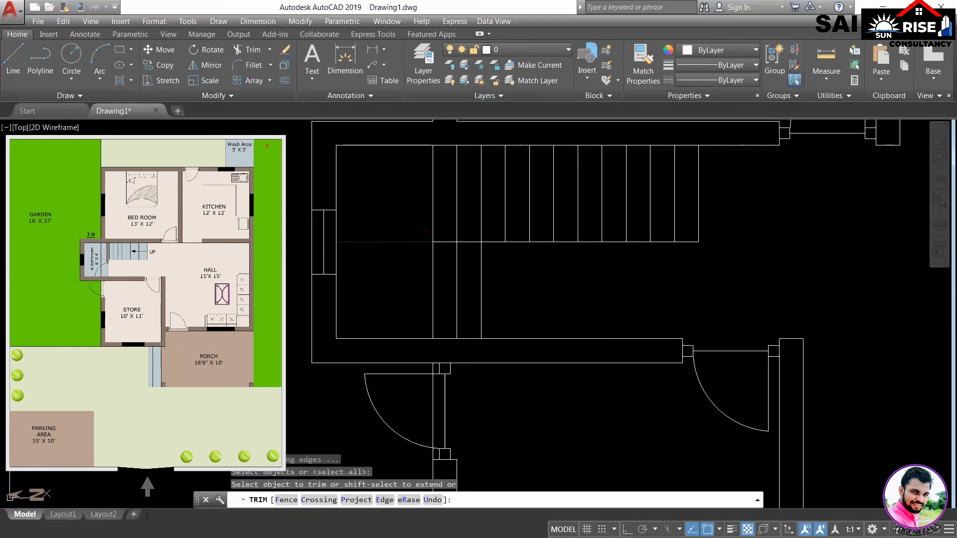
key(Return)
click(416, 242)
key(Escape)
key(Escape)
Step: Turn Layer1 back on to show the bathroom partition and door
click(505, 50)
click(452, 79)
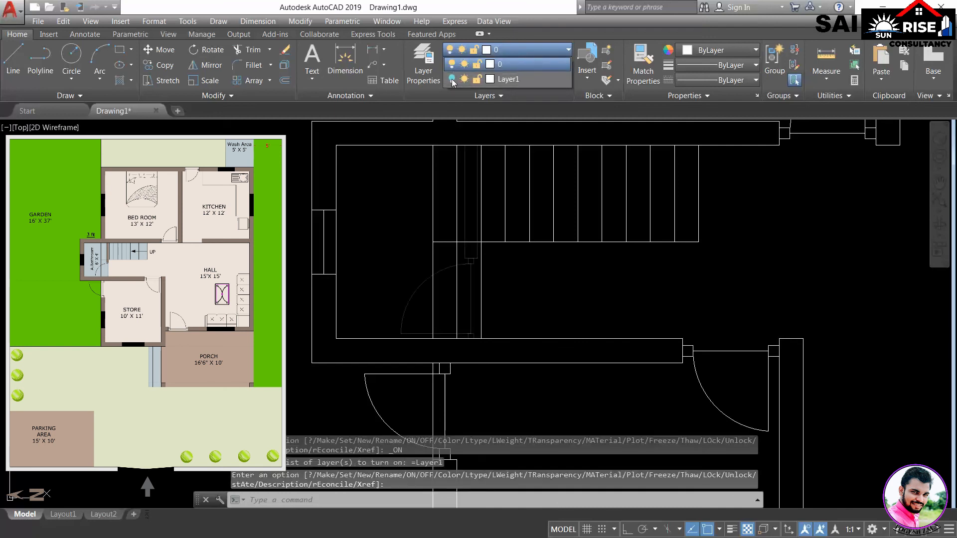
scroll(604, 283, down, 3)
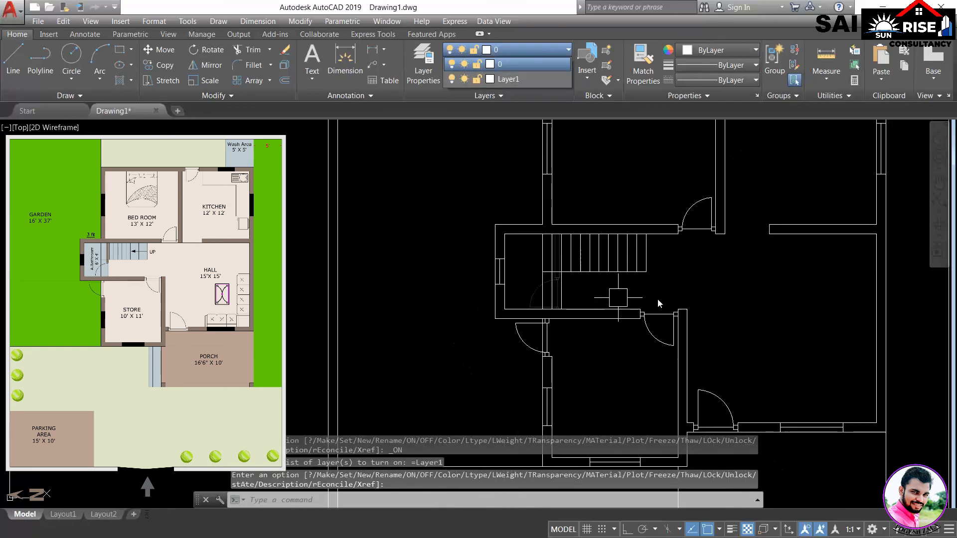
key(Escape)
key(Escape)
Step: Offset the porch's side edge nearest the store outward three times at 9" to form the entrance steps
middle_drag(717, 266, 674, 121)
text(offset)
key(Return)
text(9)
key(Return)
text(``)
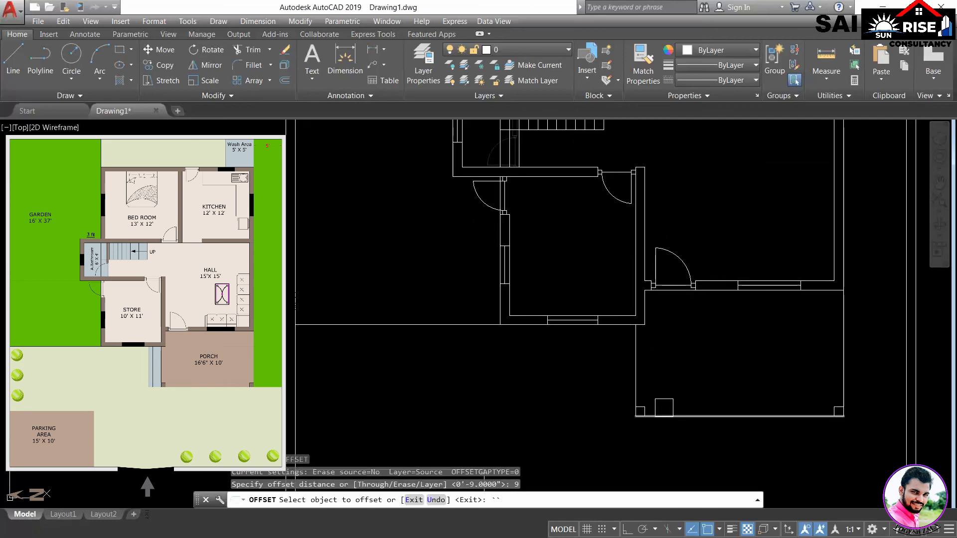
text(o)
key(Return)
key(Return)
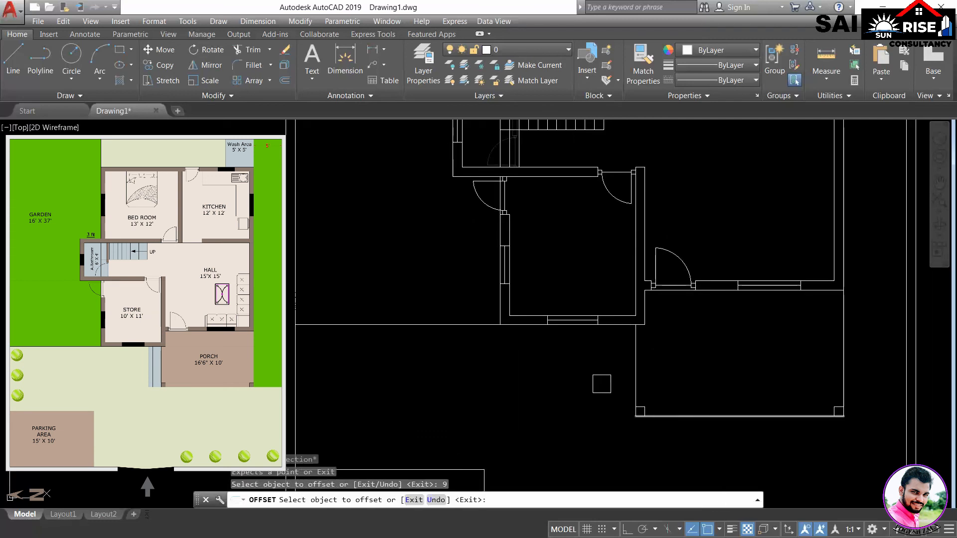
scroll(618, 381, up, 2)
click(637, 382)
click(637, 393)
click(637, 393)
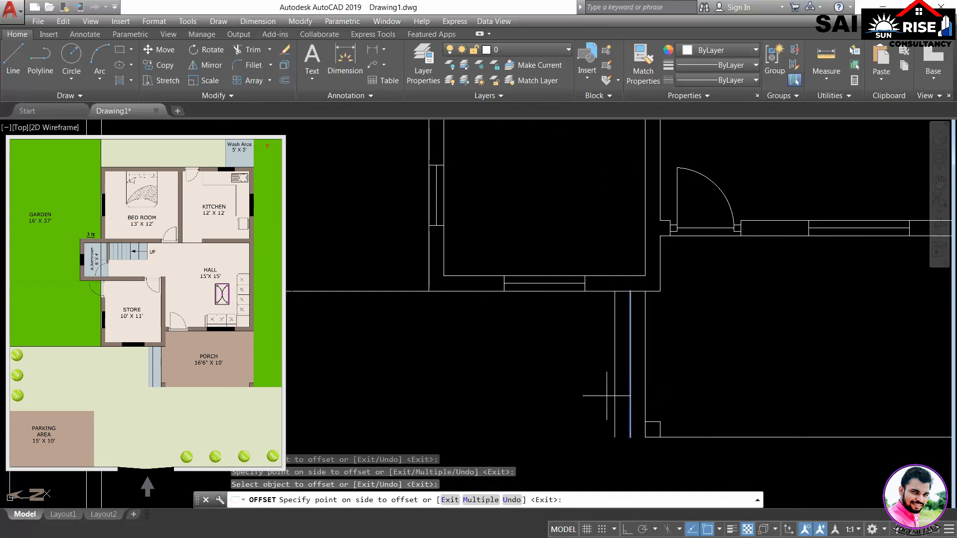
click(593, 394)
key(Return)
Step: Extend the porch's front edge line to the outermost entrance step line
text(ex)
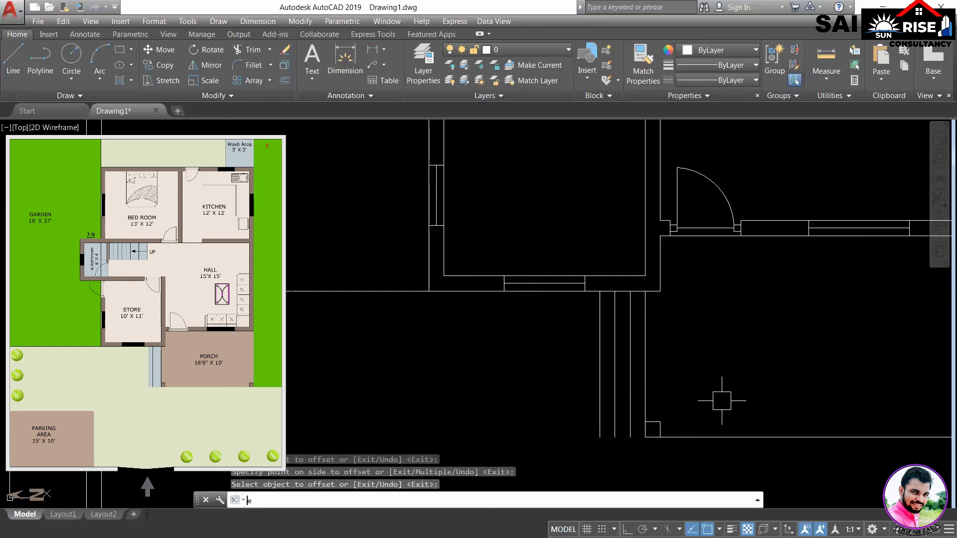
key(Return)
click(600, 431)
key(Return)
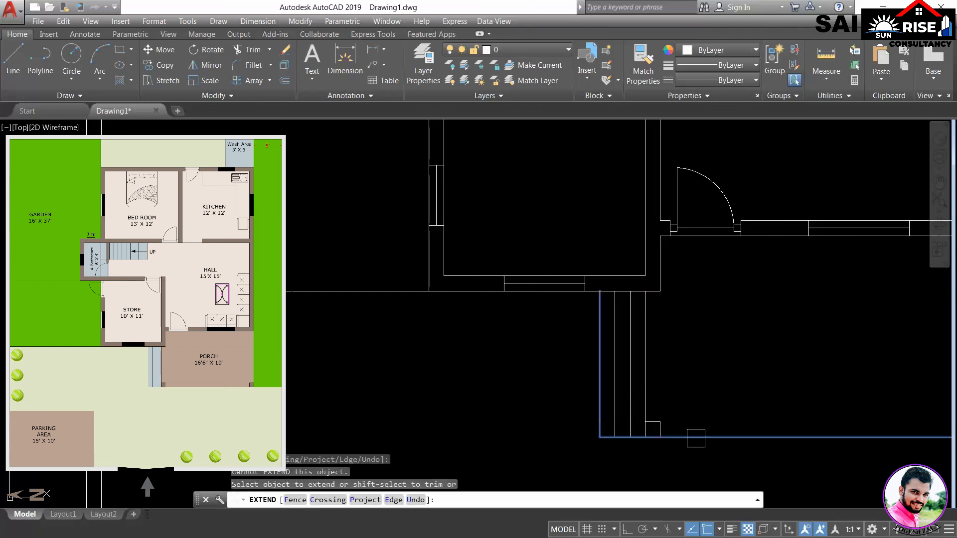
scroll(638, 389, down, 3)
key(Escape)
scroll(664, 362, down, 2)
mouse_move(666, 369)
middle_down()
mouse_move(574, 362)
mouse_move(809, 356)
middle_up()
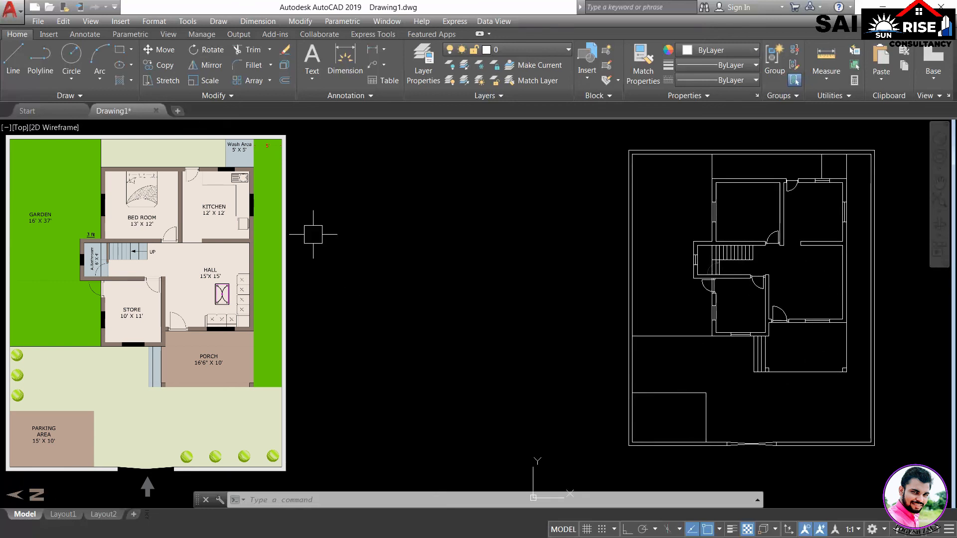
middle_drag(664, 217, 681, 206)
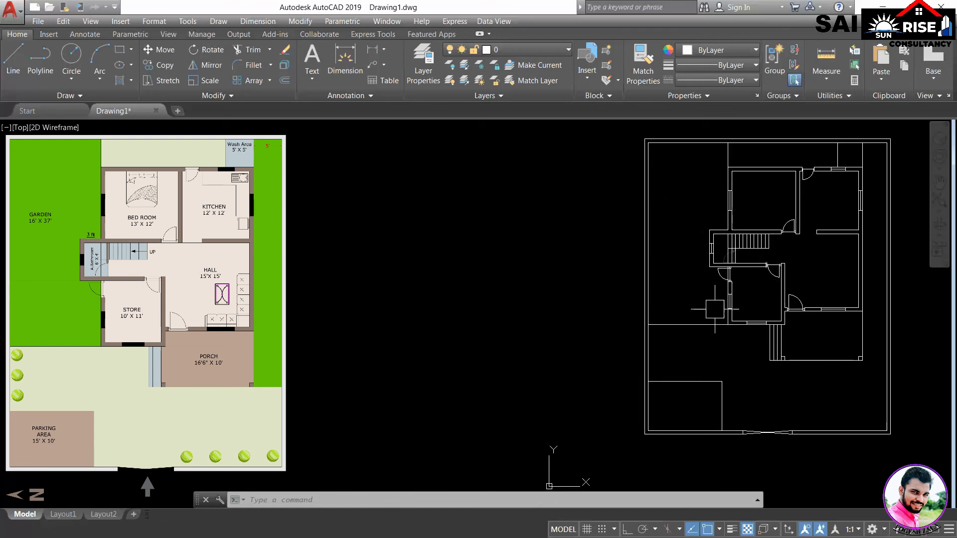
middle_drag(844, 341, 836, 358)
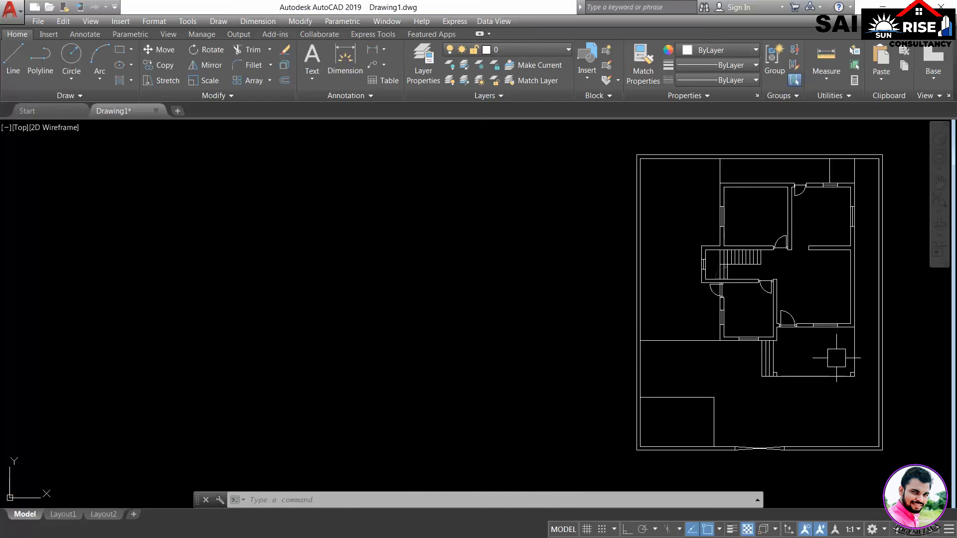